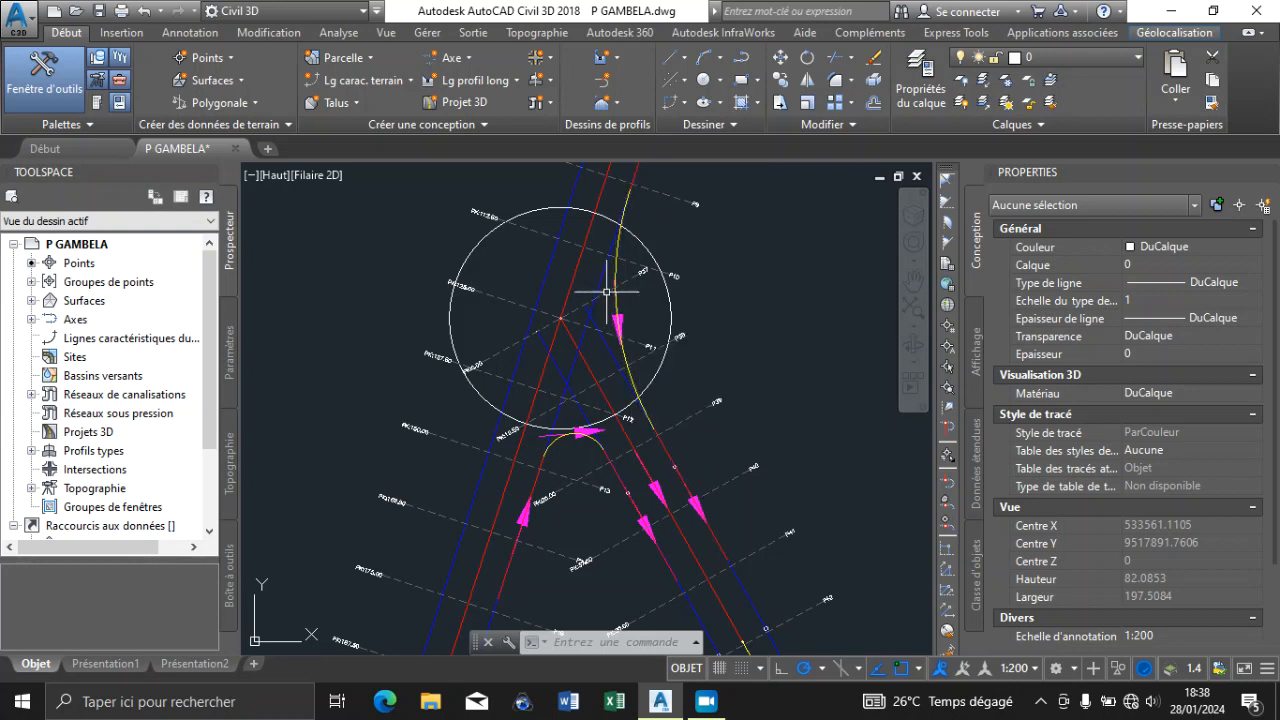
Examine the main and secondary road axes, their two junctions and the cross-section lines across the plan
{"action": "scroll", "coordinate": [580, 298], "scroll_direction": "down", "scroll_amount": 6}
{"action": "scroll", "coordinate": [605, 414], "scroll_direction": "up", "scroll_amount": 6}
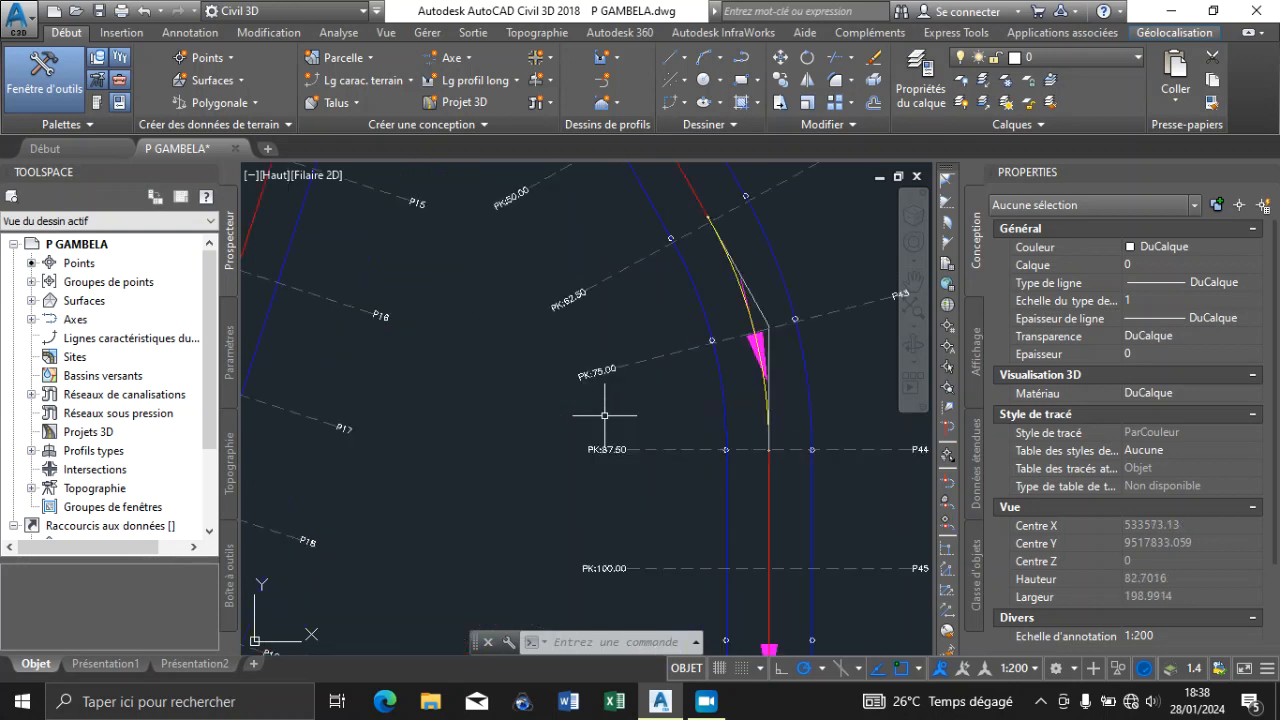
{"action": "scroll", "coordinate": [734, 318], "scroll_direction": "down", "scroll_amount": 8}
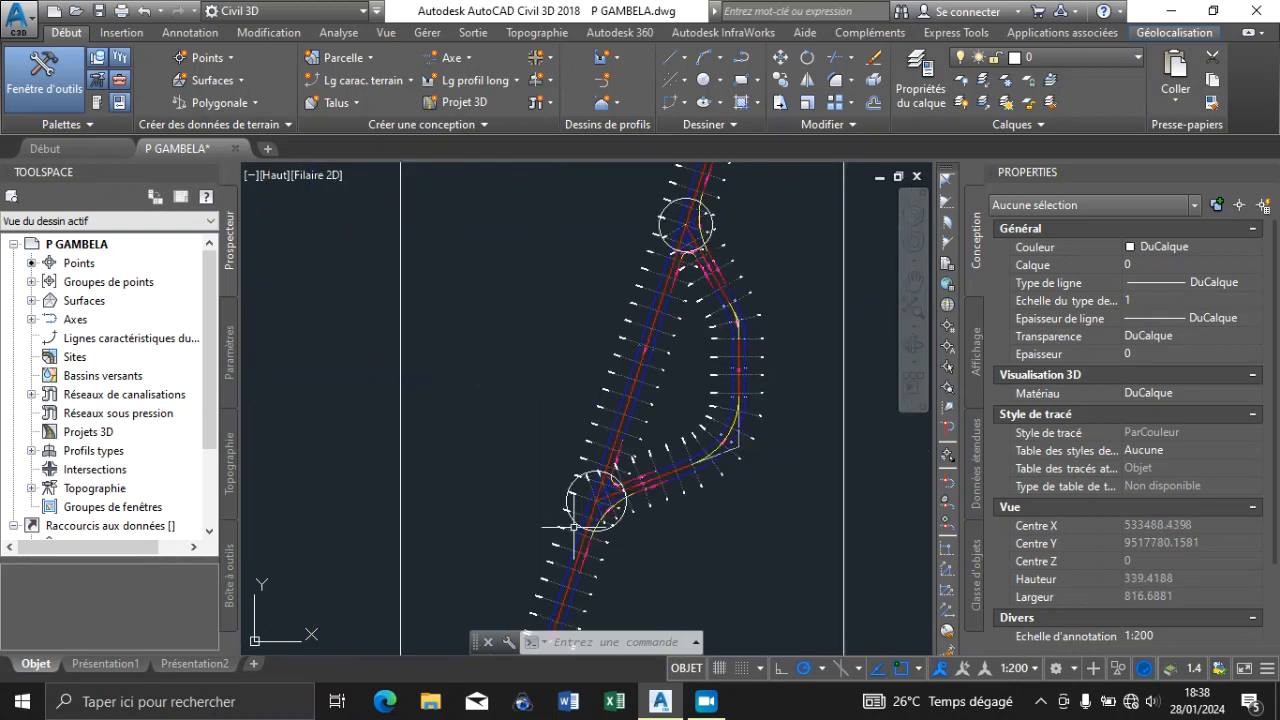
{"action": "scroll", "coordinate": [574, 526], "scroll_direction": "down", "scroll_amount": 3}
{"action": "scroll", "coordinate": [617, 430], "scroll_direction": "up", "scroll_amount": 3}
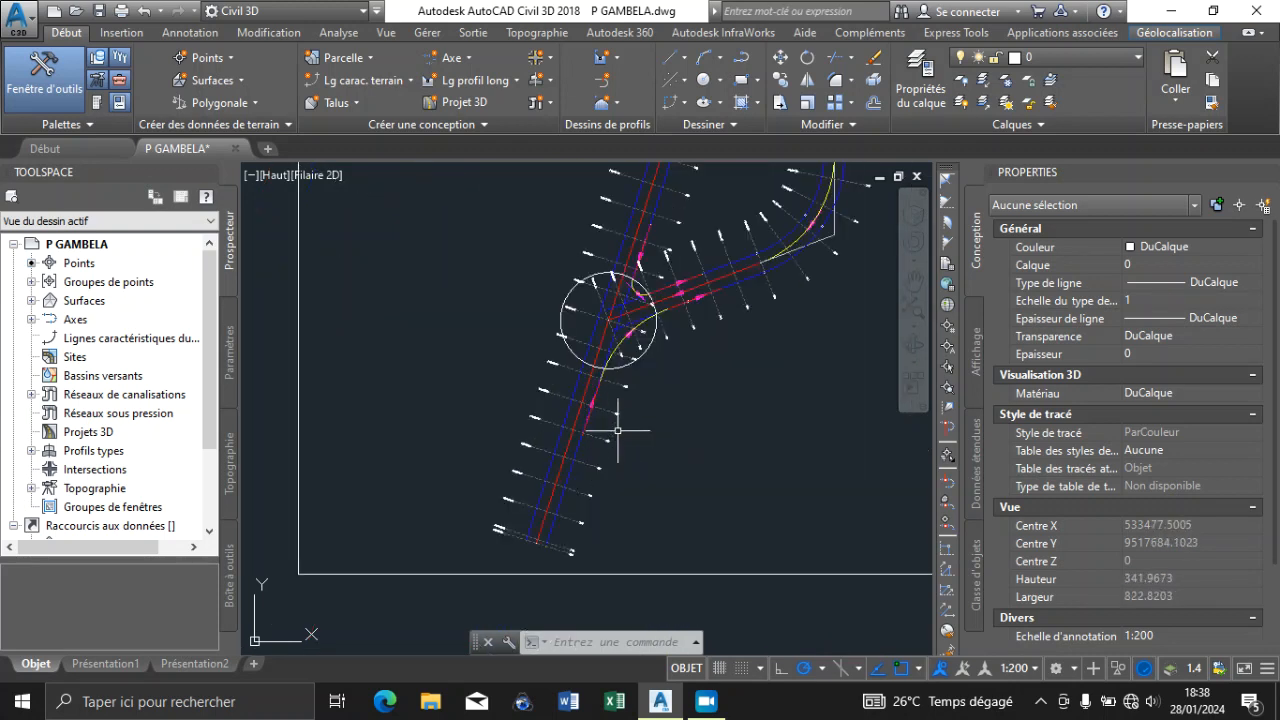
{"action": "scroll", "coordinate": [620, 321], "scroll_direction": "up", "scroll_amount": 8}
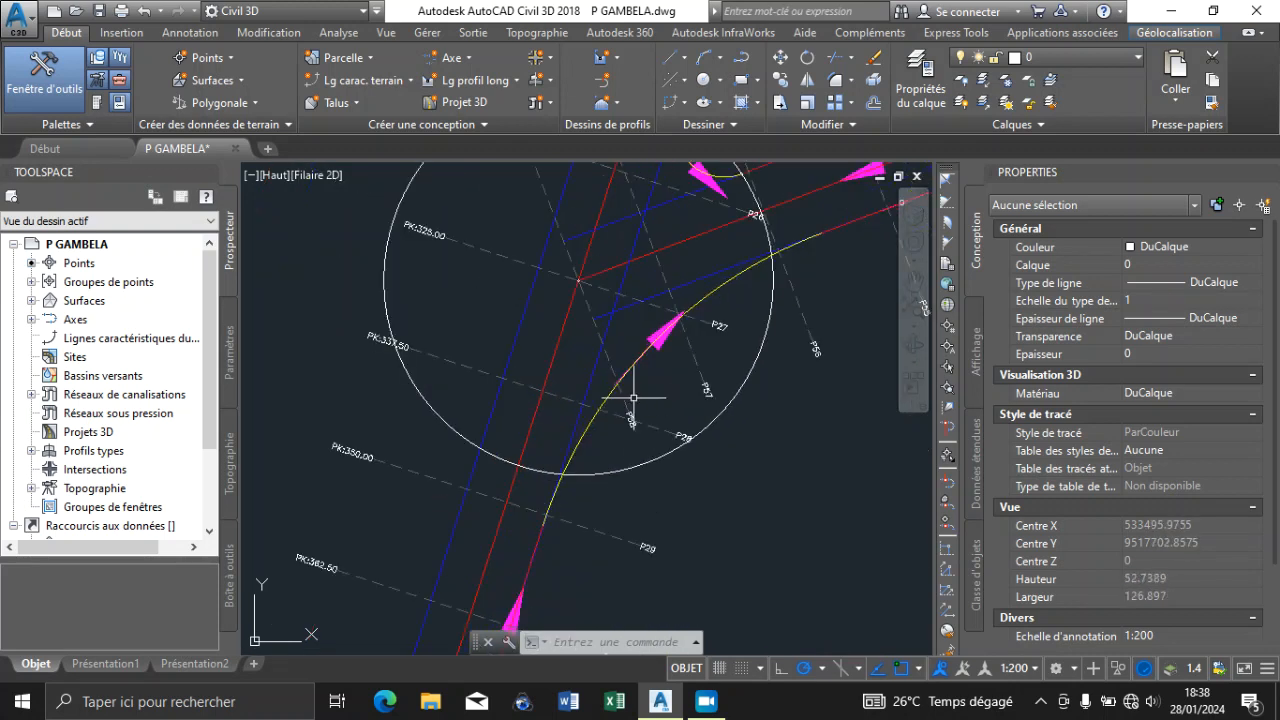
{"action": "scroll", "coordinate": [660, 402], "scroll_direction": "up", "scroll_amount": 2}
{"action": "scroll", "coordinate": [631, 410], "scroll_direction": "down", "scroll_amount": 8}
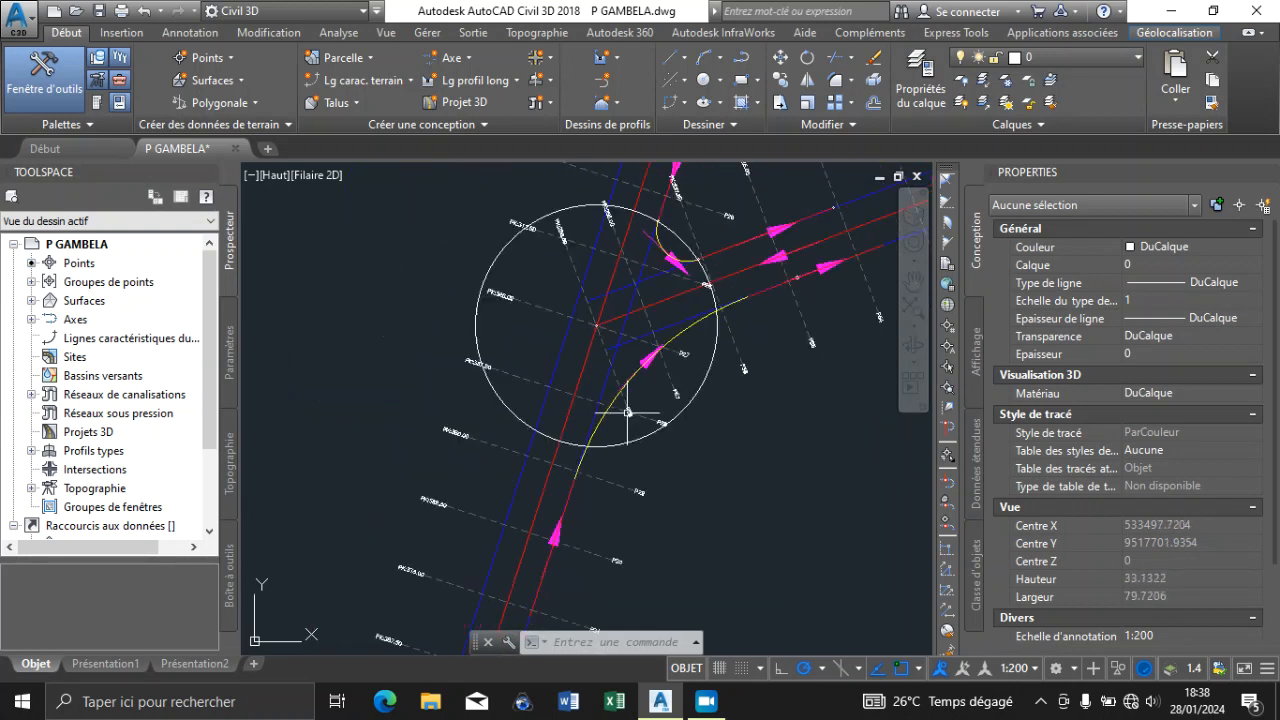
{"action": "scroll", "coordinate": [625, 426], "scroll_direction": "down", "scroll_amount": 6}
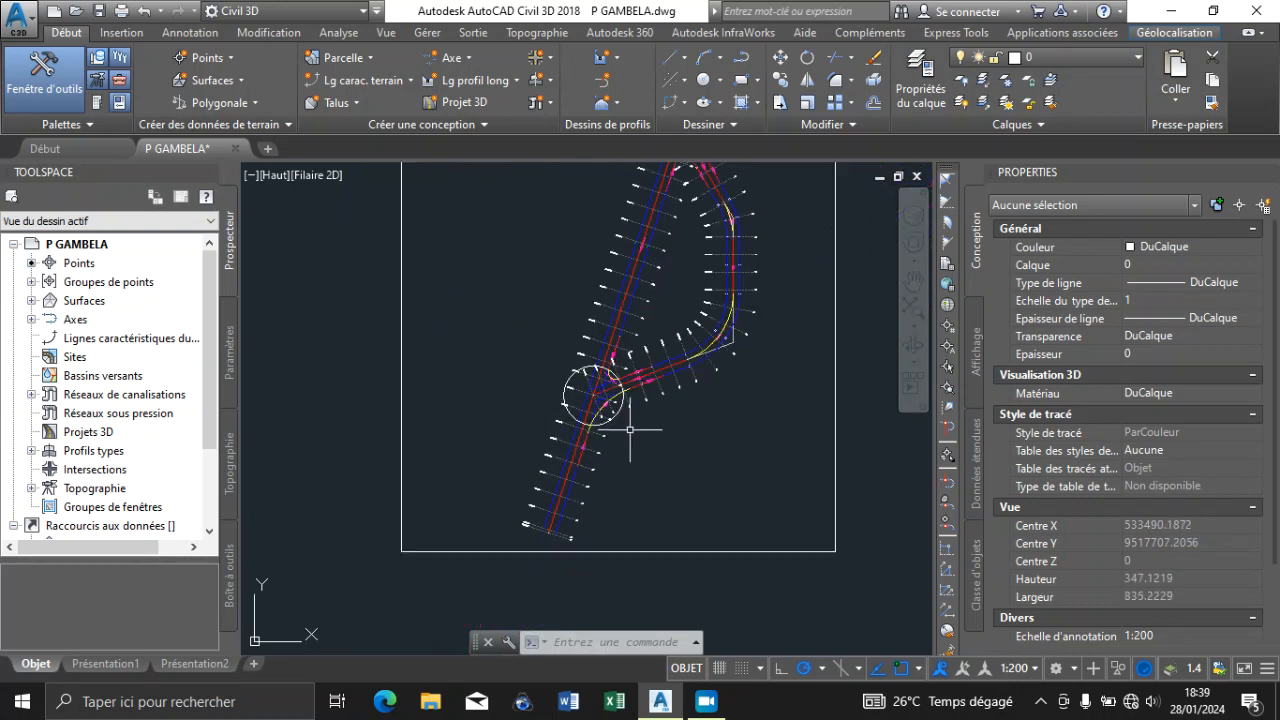
{"action": "scroll", "coordinate": [641, 226], "scroll_direction": "up", "scroll_amount": 6}
{"action": "scroll", "coordinate": [585, 341], "scroll_direction": "down", "scroll_amount": 2}
{"action": "scroll", "coordinate": [585, 341], "scroll_direction": "down", "scroll_amount": 8}
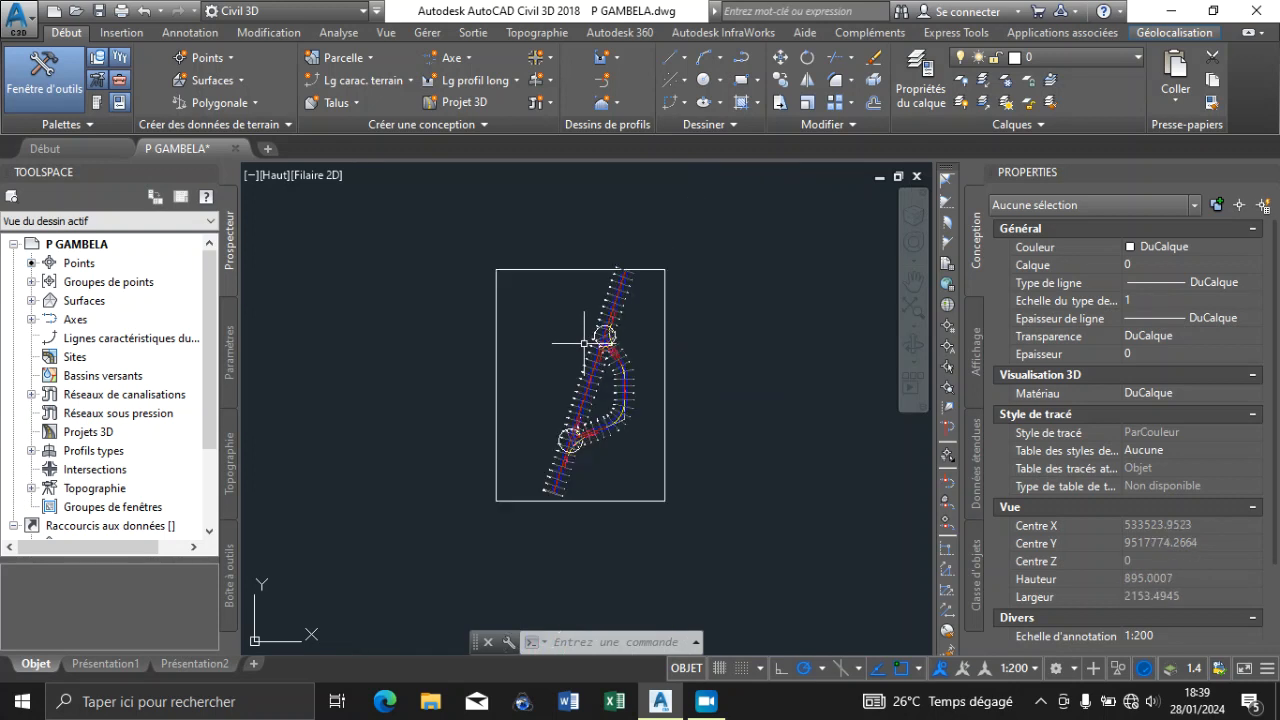
{"action": "scroll", "coordinate": [621, 270], "scroll_direction": "up", "scroll_amount": 6}
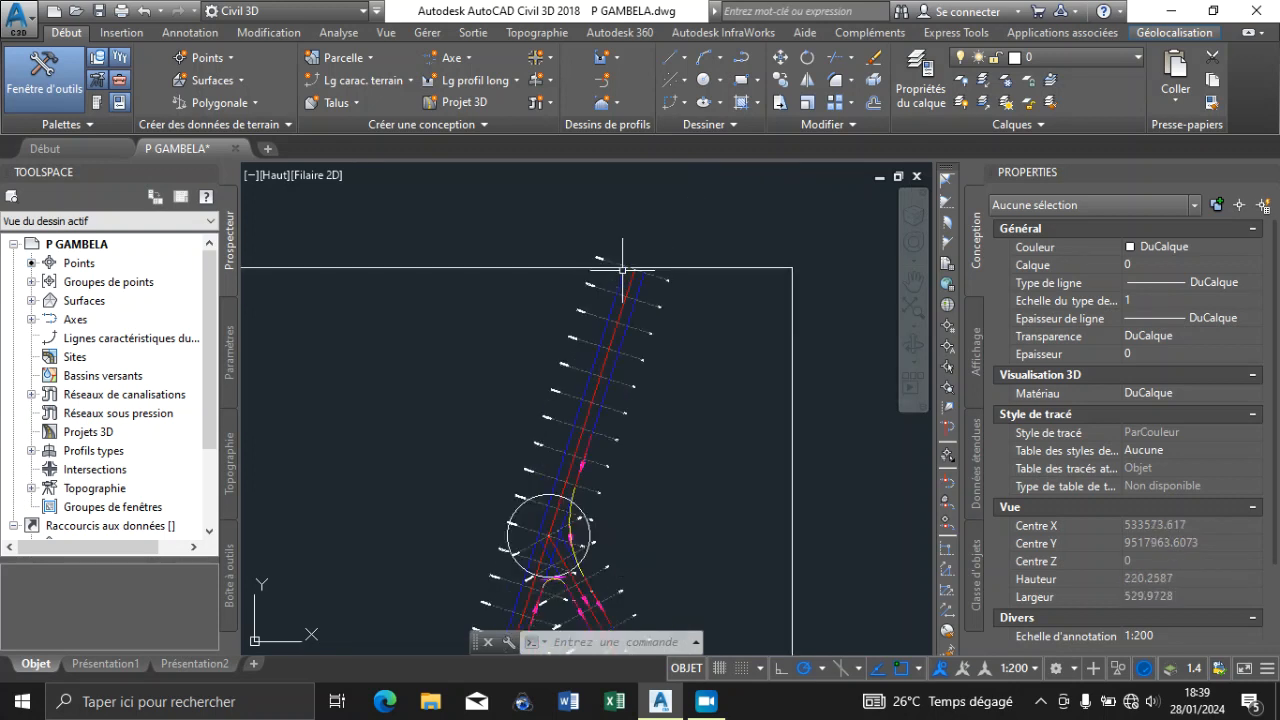
{"action": "scroll", "coordinate": [640, 290], "scroll_direction": "down", "scroll_amount": 6}
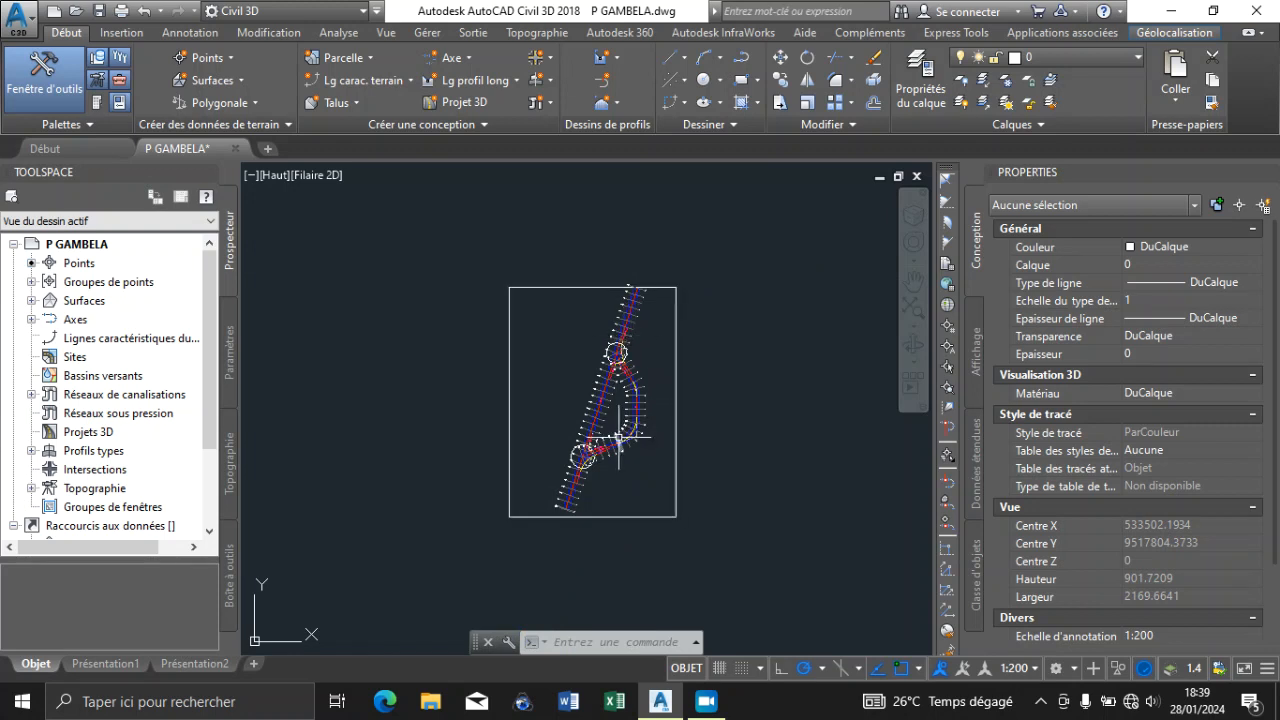
{"action": "scroll", "coordinate": [615, 449], "scroll_direction": "up", "scroll_amount": 4}
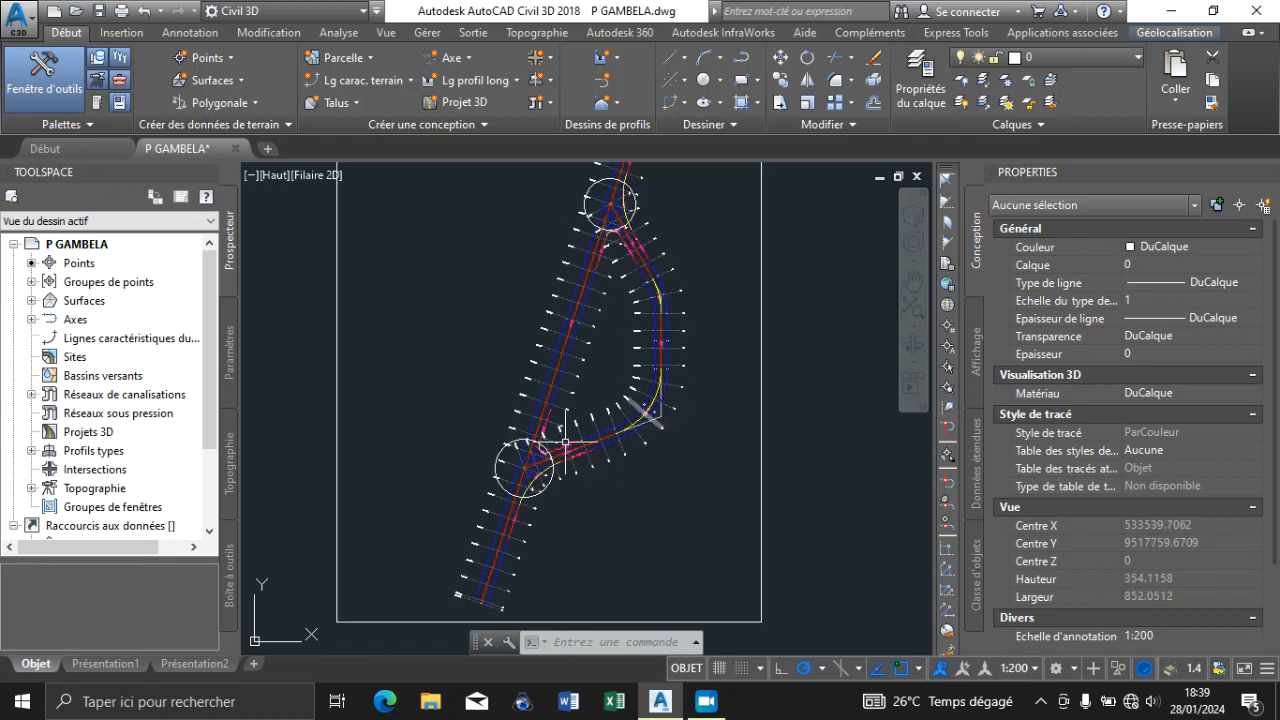
{"action": "scroll", "coordinate": [523, 472], "scroll_direction": "down", "scroll_amount": 3}
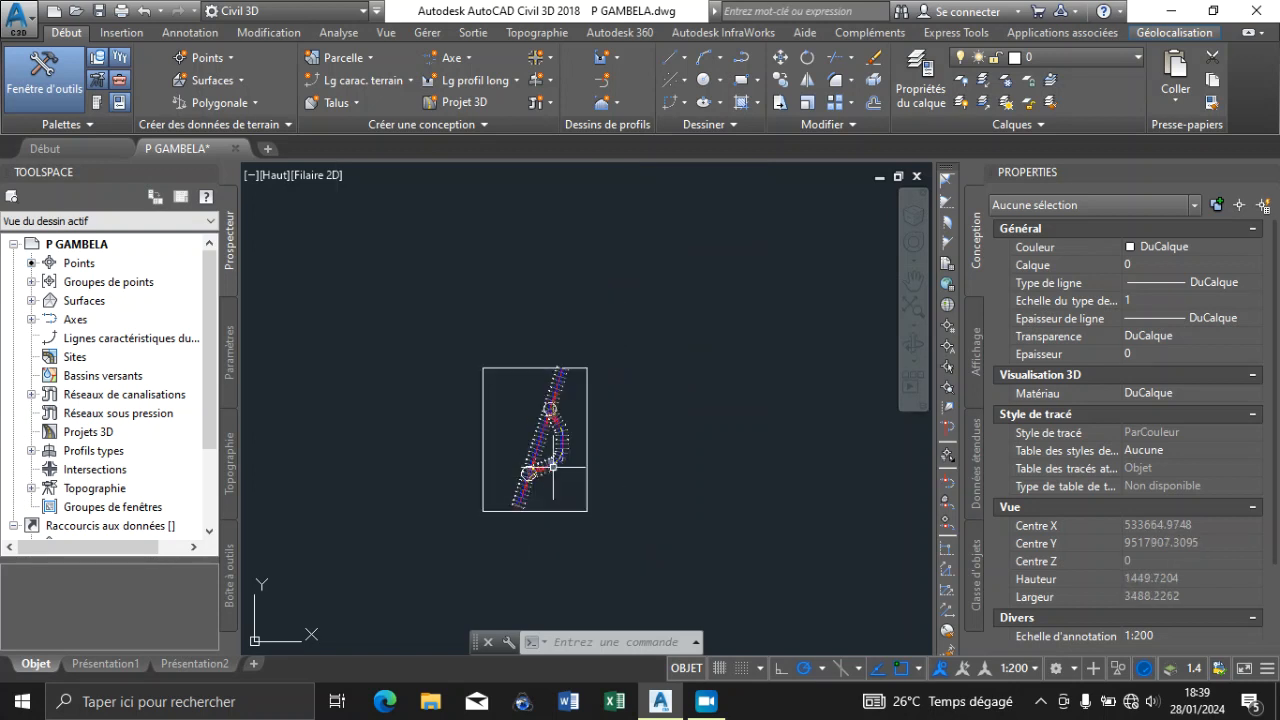
{"action": "scroll", "coordinate": [508, 421], "scroll_direction": "up", "scroll_amount": 5}
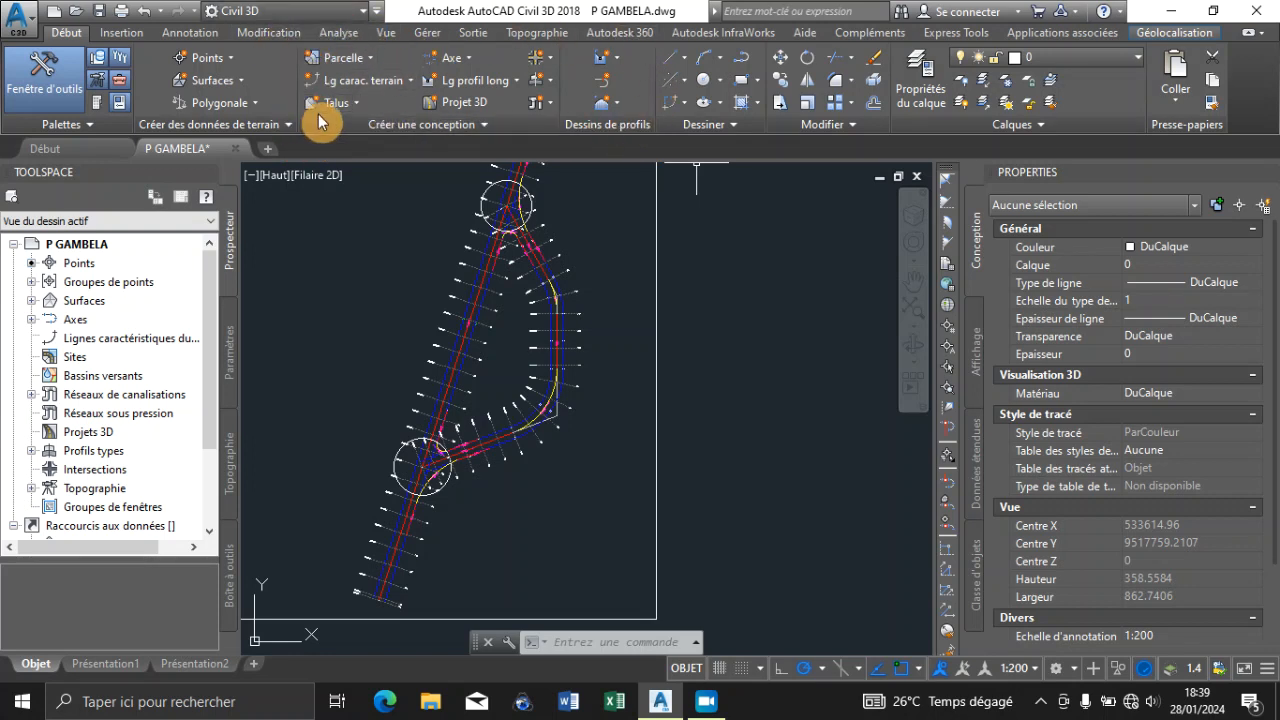
Start creating a profile from a surface and choose Axe - Gambela as its alignment, picking the main road centreline in the plan
{"action": "left_click", "coordinate": [498, 86]}
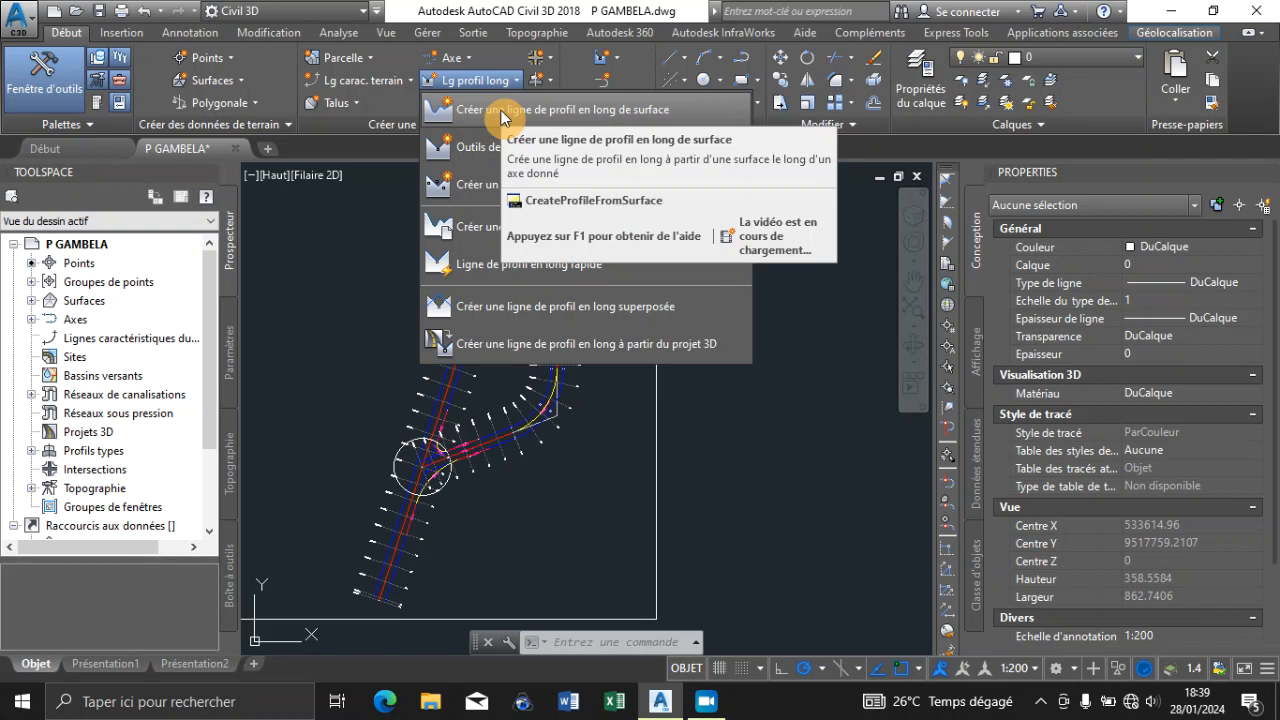
{"action": "left_click", "coordinate": [503, 112]}
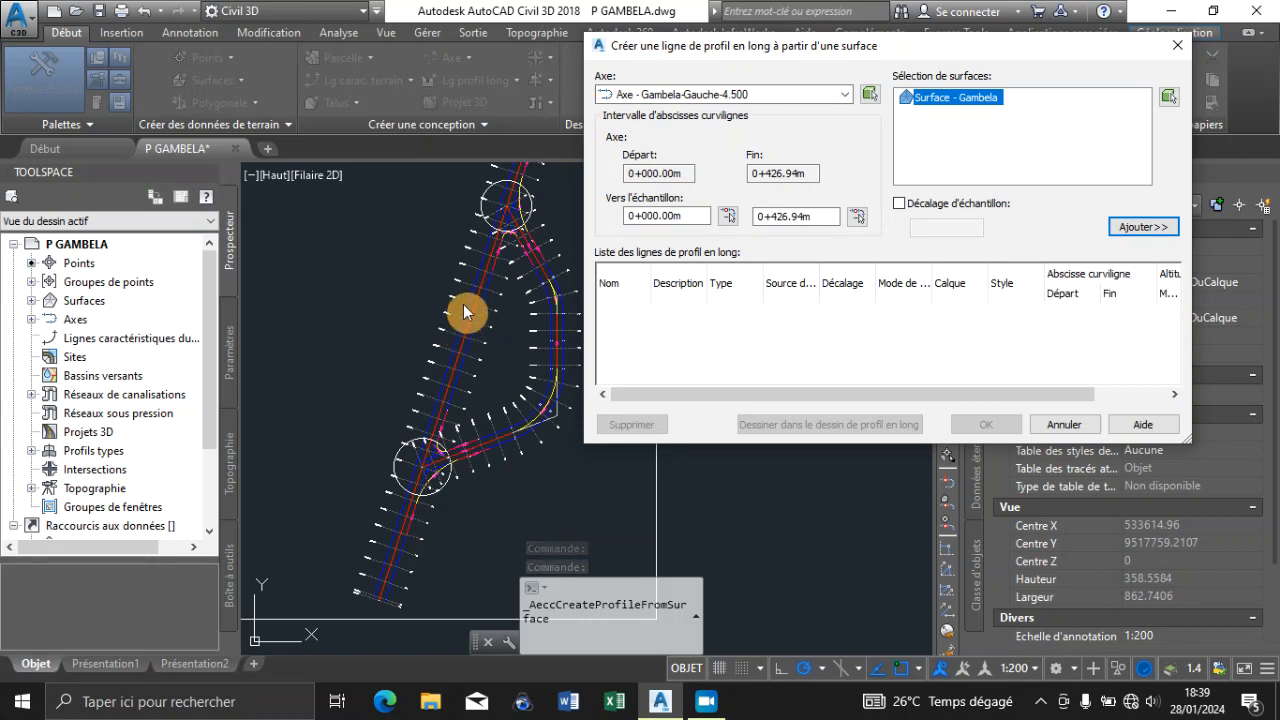
{"action": "left_click", "coordinate": [845, 94]}
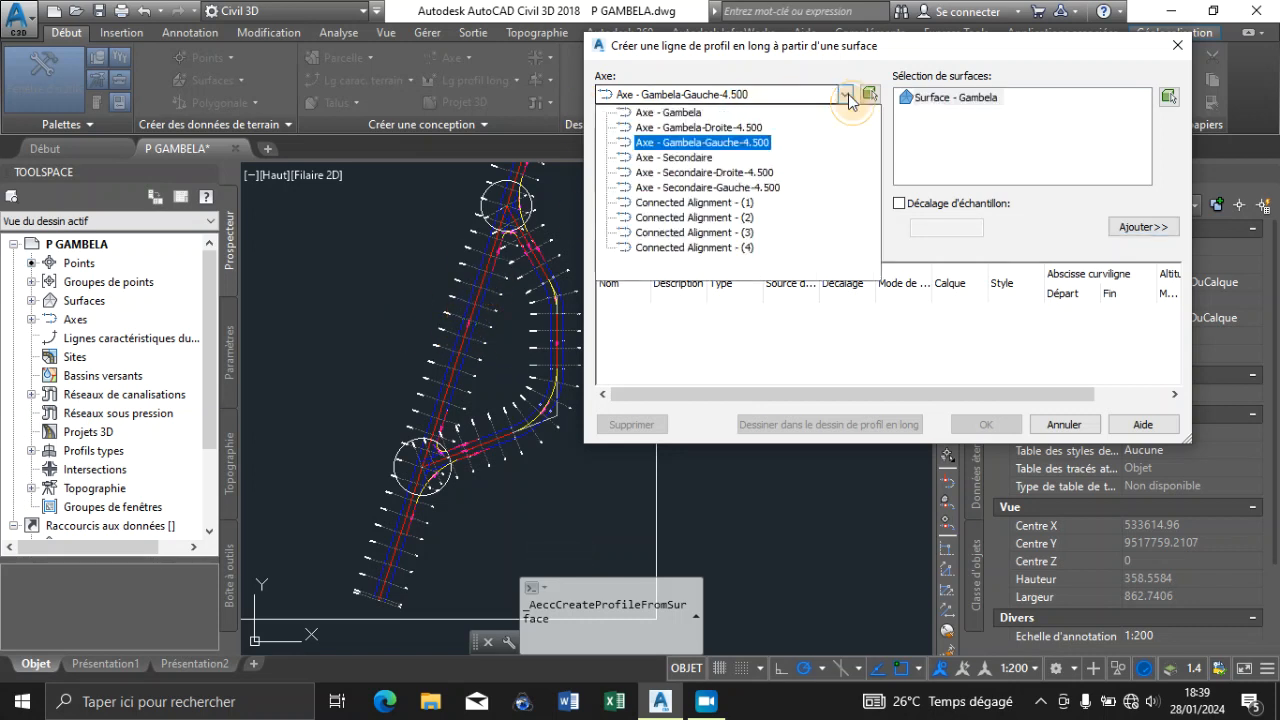
{"action": "left_click", "coordinate": [655, 115]}
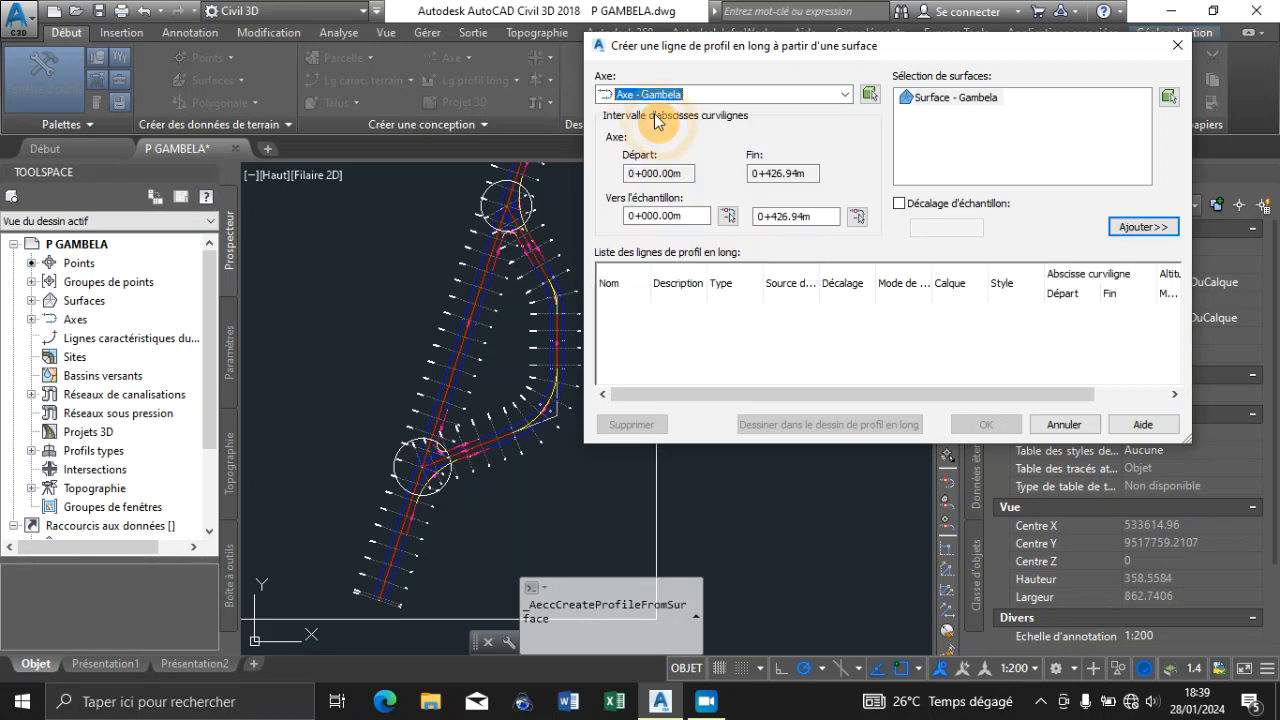
{"action": "left_click", "coordinate": [870, 95]}
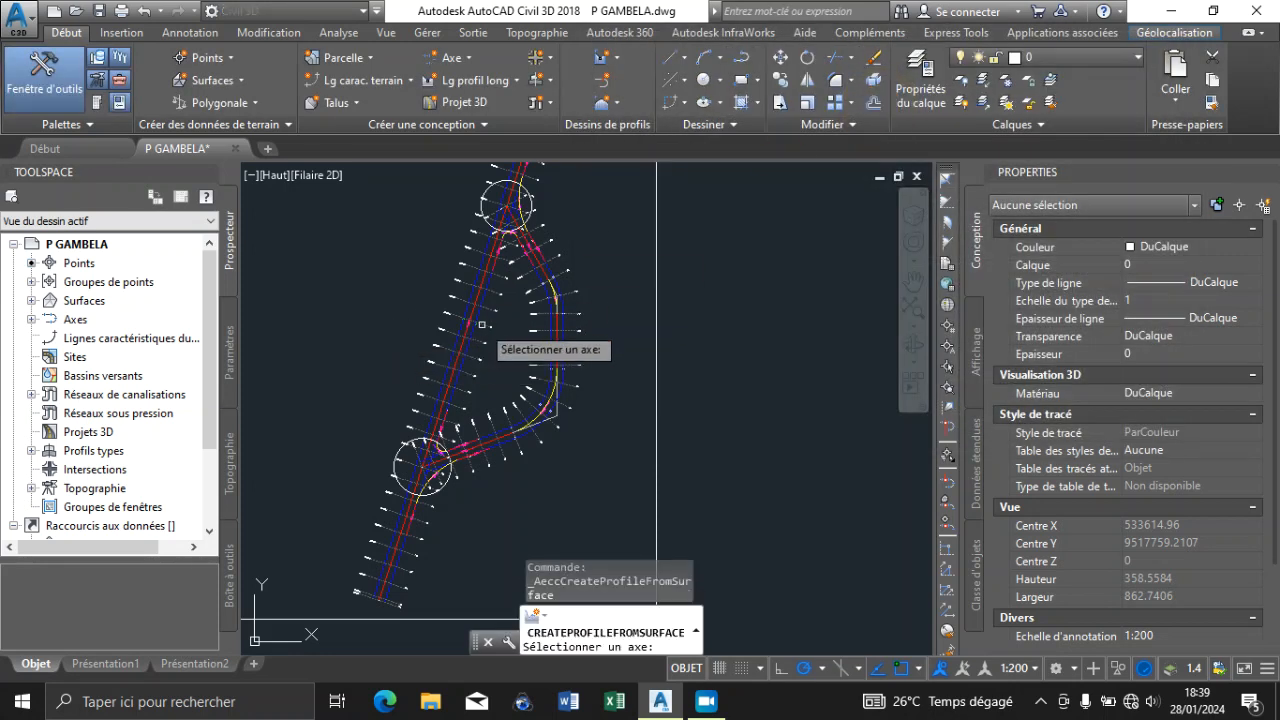
{"action": "scroll", "coordinate": [481, 325], "scroll_direction": "up", "scroll_amount": 5}
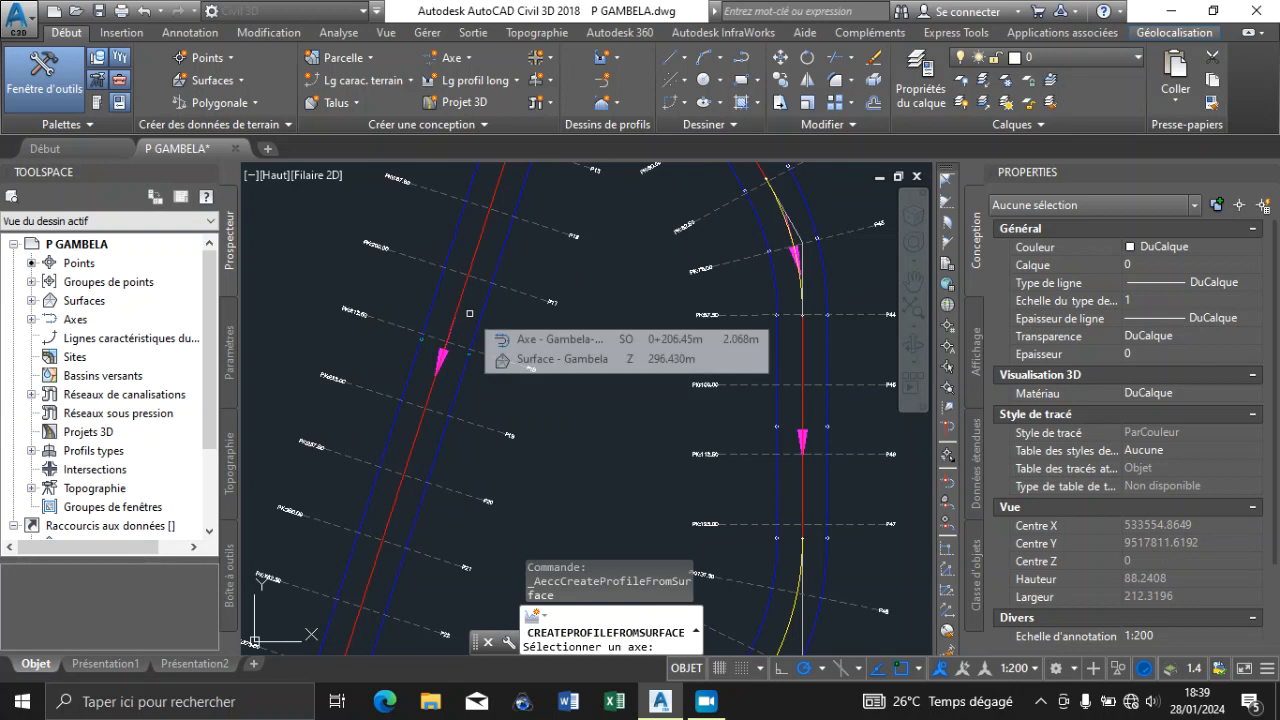
{"action": "scroll", "coordinate": [468, 314], "scroll_direction": "up", "scroll_amount": 2}
{"action": "scroll", "coordinate": [468, 314], "scroll_direction": "up", "scroll_amount": 5}
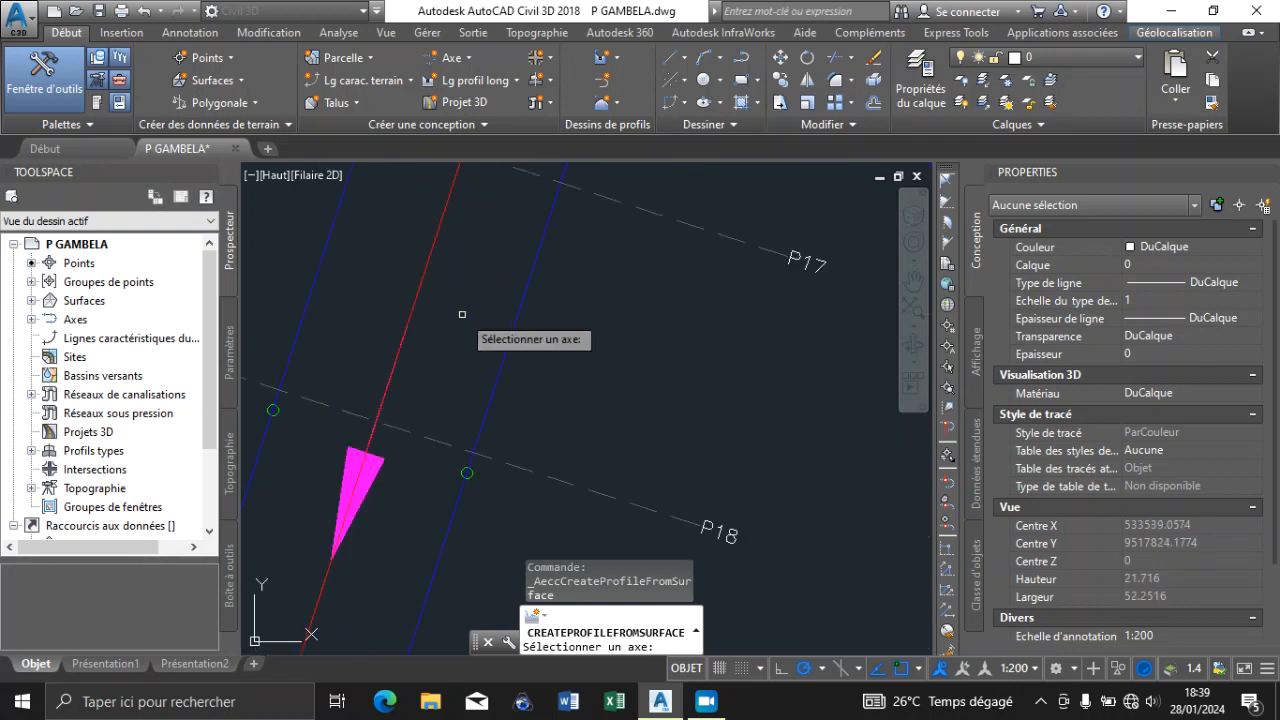
{"action": "left_click", "coordinate": [413, 304]}
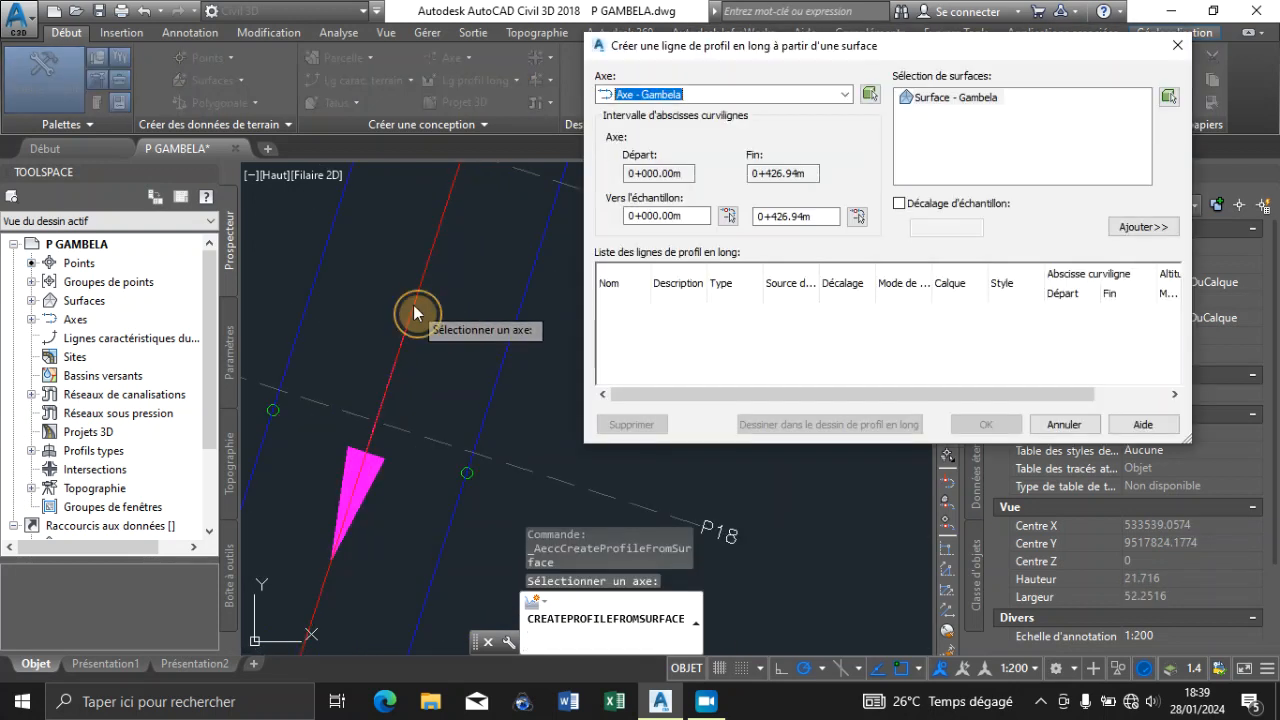
Add the Surface - Gambela profile along the full length of Axe - Gambela and proceed to drawing it in a profile view
{"action": "left_click", "coordinate": [702, 102]}
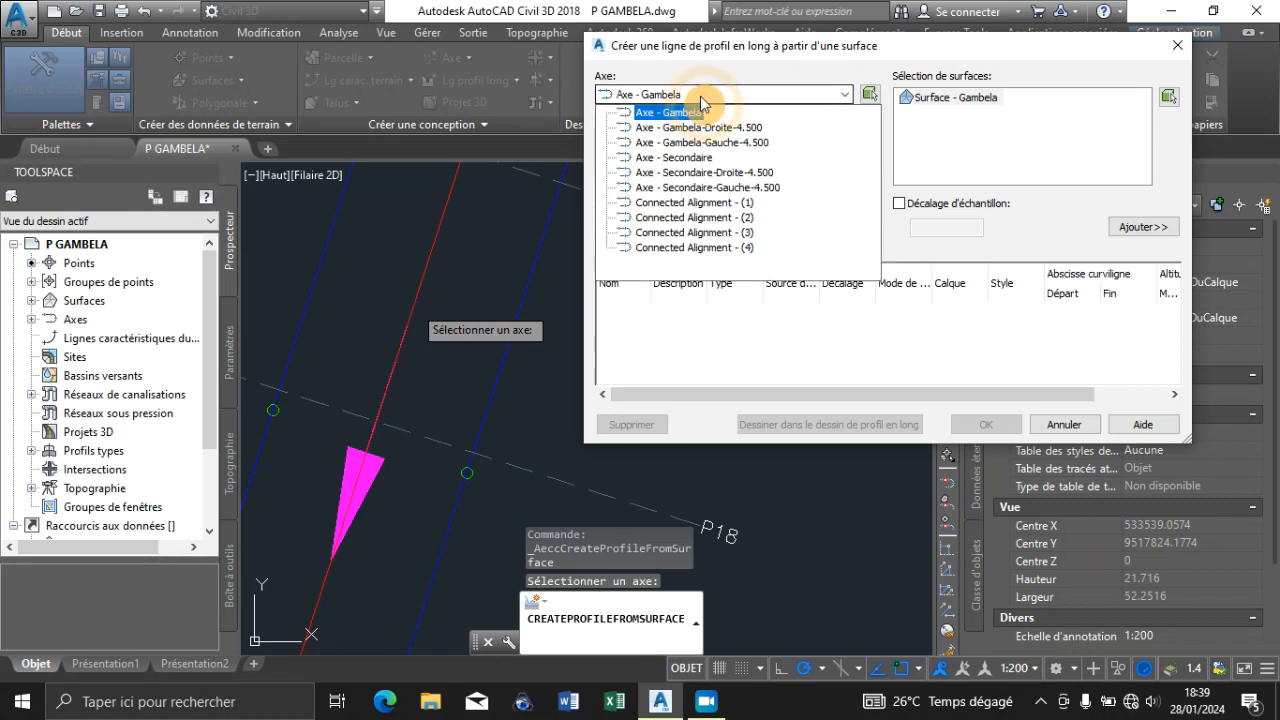
{"action": "left_click", "coordinate": [701, 101]}
{"action": "left_click", "coordinate": [700, 101]}
{"action": "left_click", "coordinate": [699, 100]}
{"action": "left_click", "coordinate": [701, 101]}
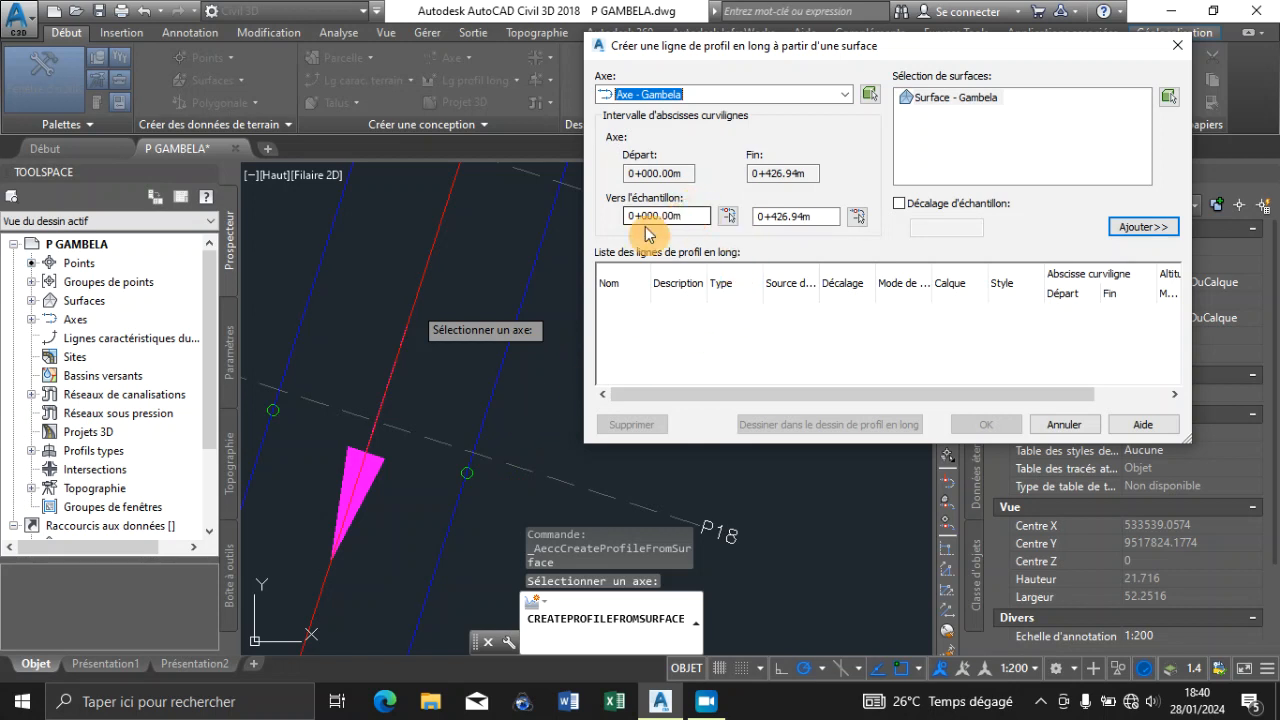
{"action": "left_click", "coordinate": [813, 219]}
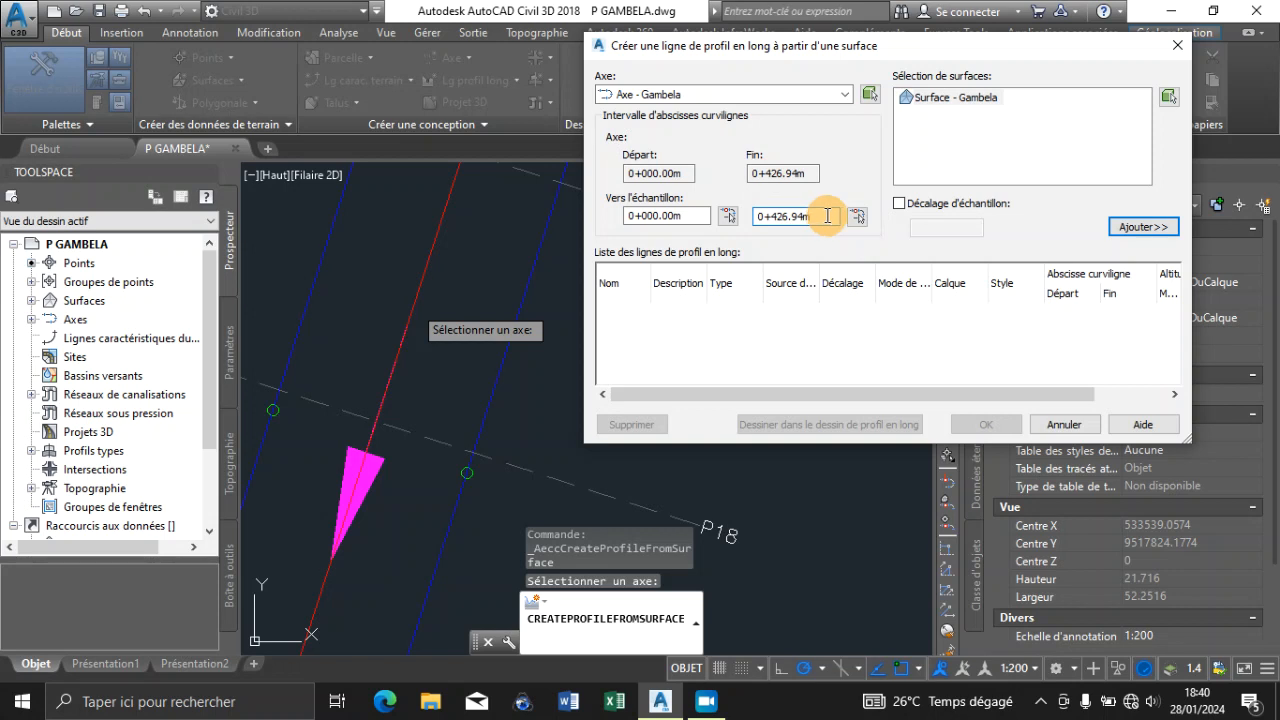
{"action": "left_click", "coordinate": [1131, 232]}
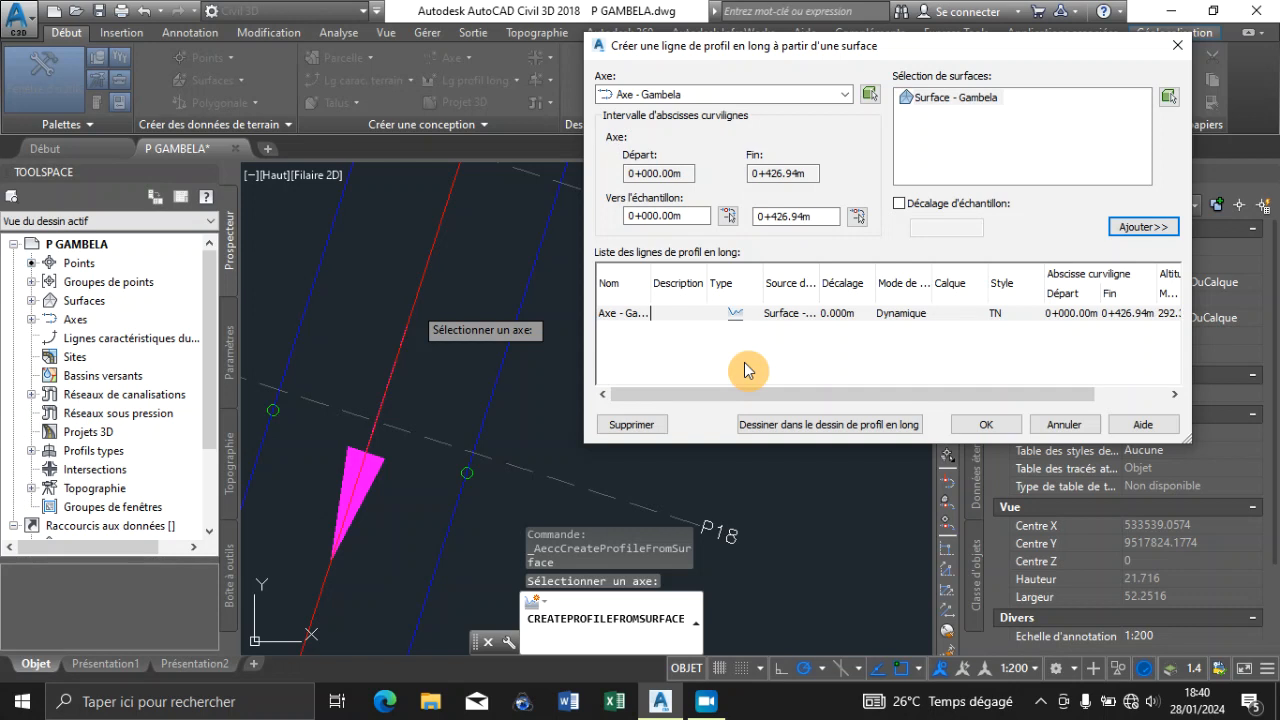
{"action": "left_click", "coordinate": [797, 425]}
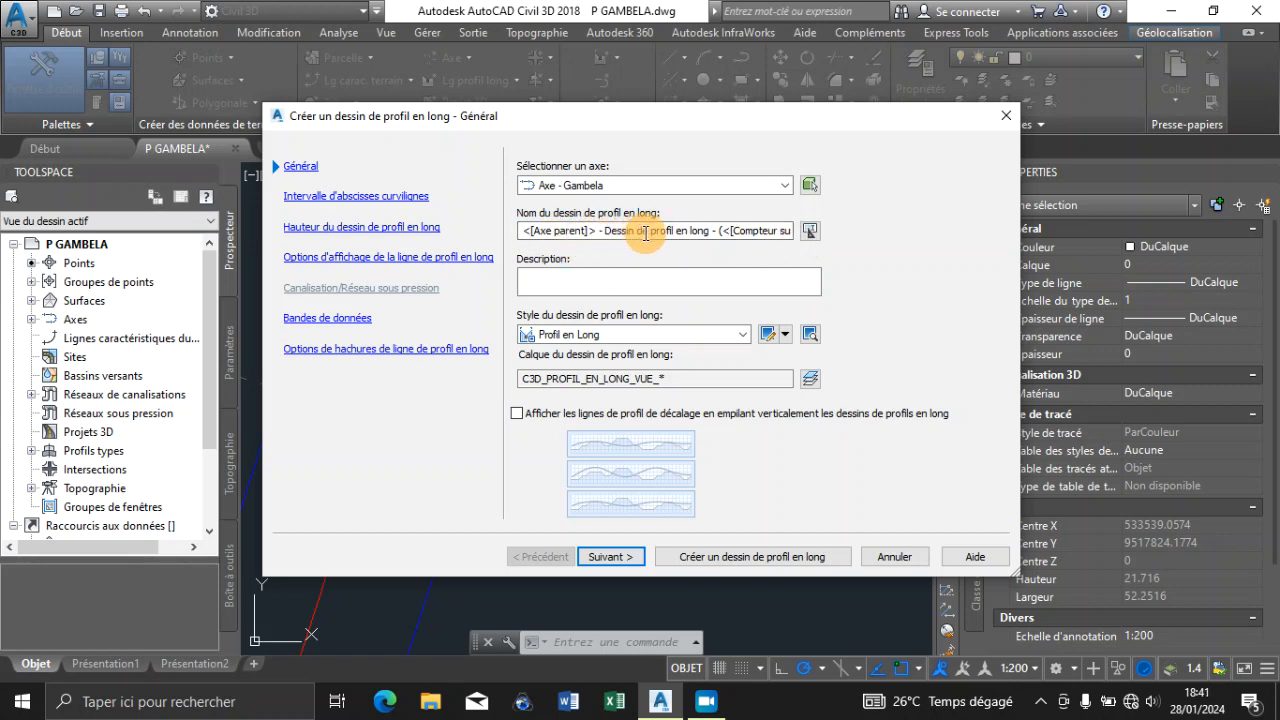
Replace the profile view's name template with LPL_AXE_GAMBELA1
{"action": "left_click", "coordinate": [809, 231]}
{"action": "left_click_drag", "start_coordinate": [787, 235], "coordinate": [432, 258]}
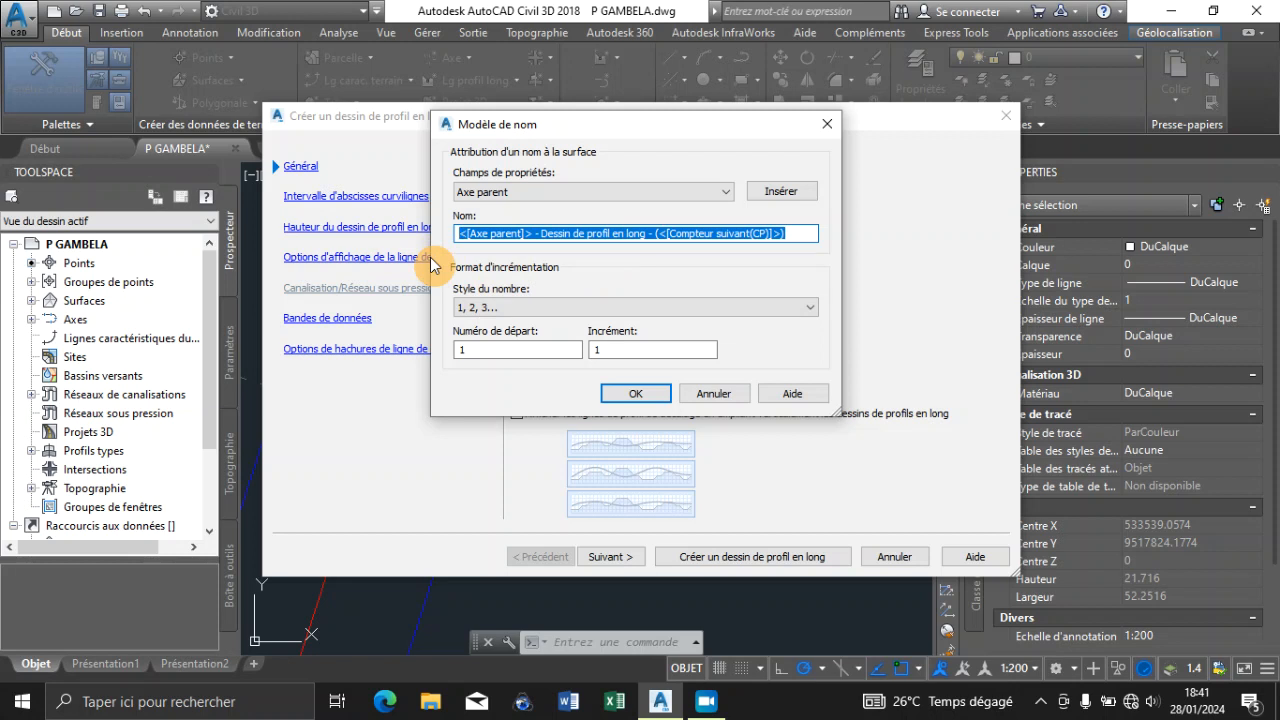
{"action": "type", "text": "AXE"}
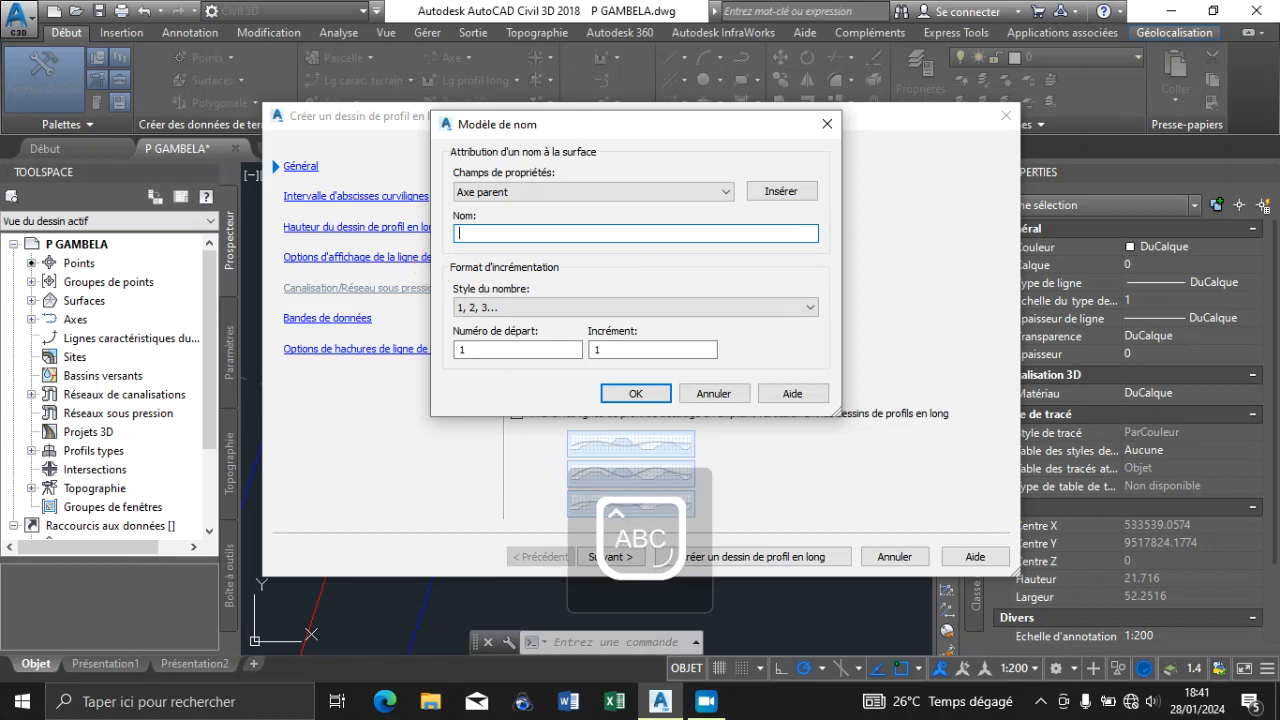
{"action": "type", "text": "LPL_AXE_GAMBELA"}
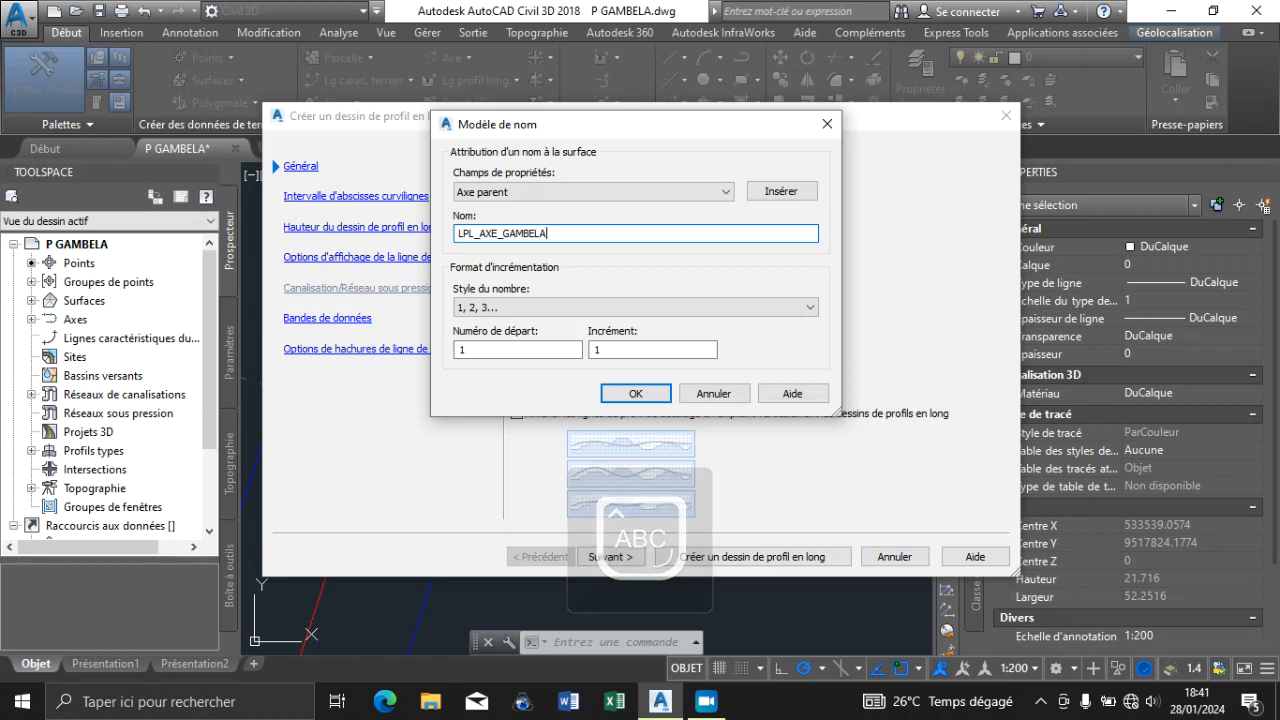
{"action": "type", "text": "1"}
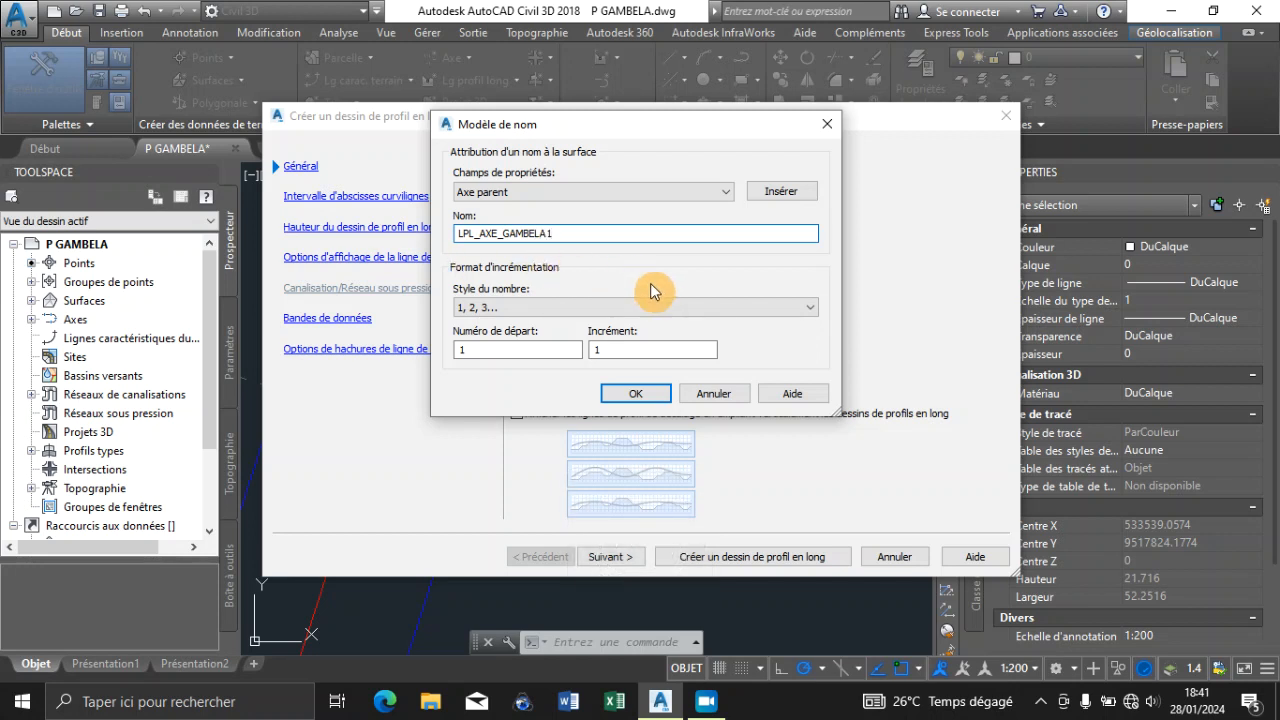
{"action": "left_click", "coordinate": [650, 393]}
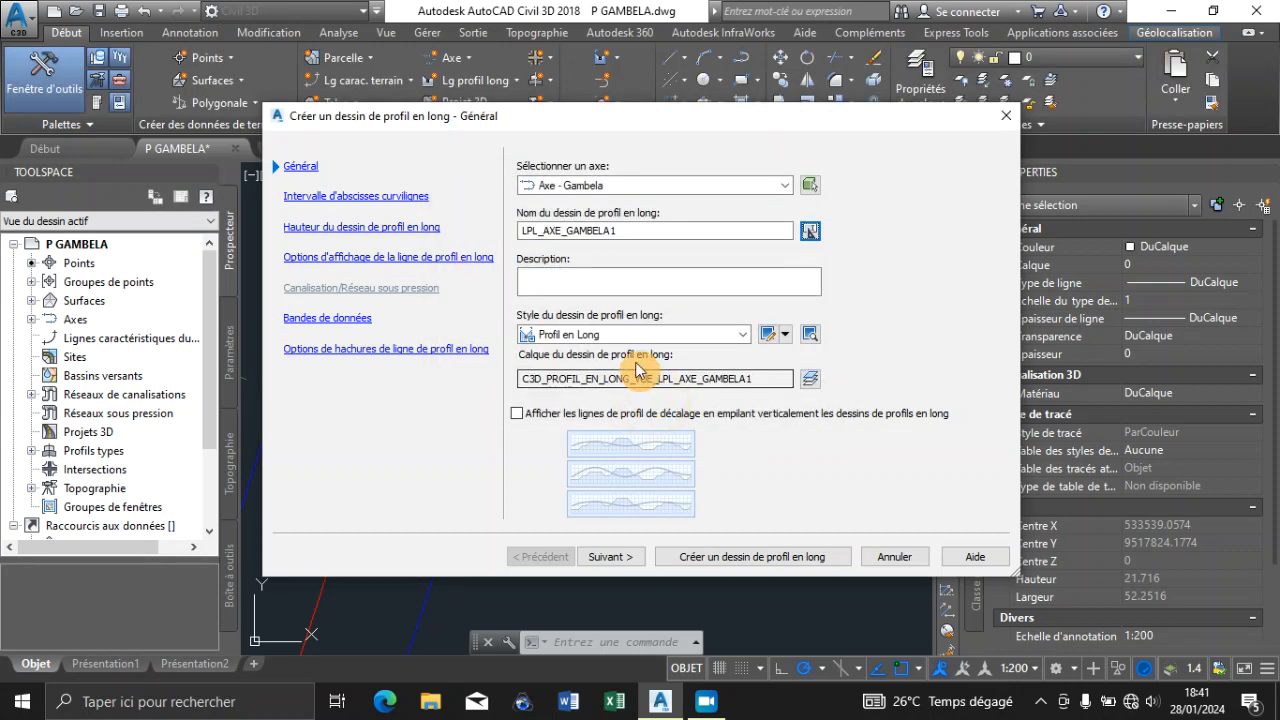
Keep the Profil en Long style and the automatic station range, and advance to the profile view height settings
{"action": "left_click", "coordinate": [571, 280]}
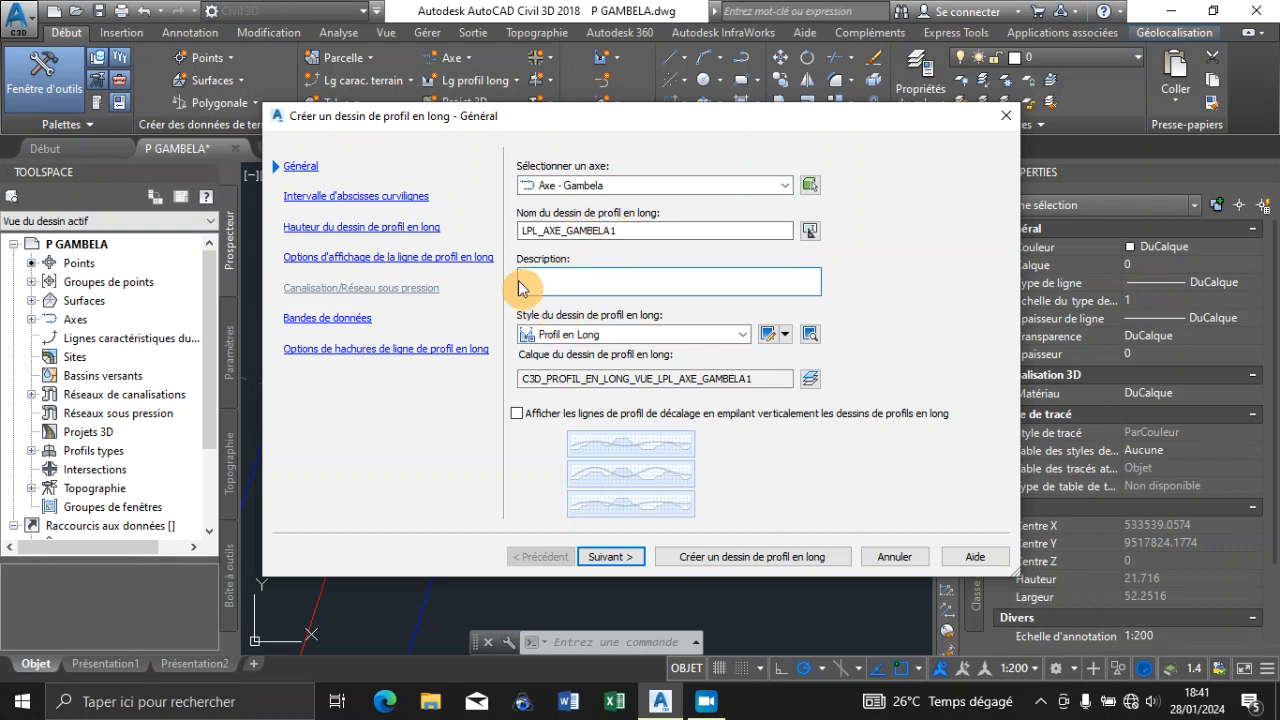
{"action": "left_click", "coordinate": [553, 291]}
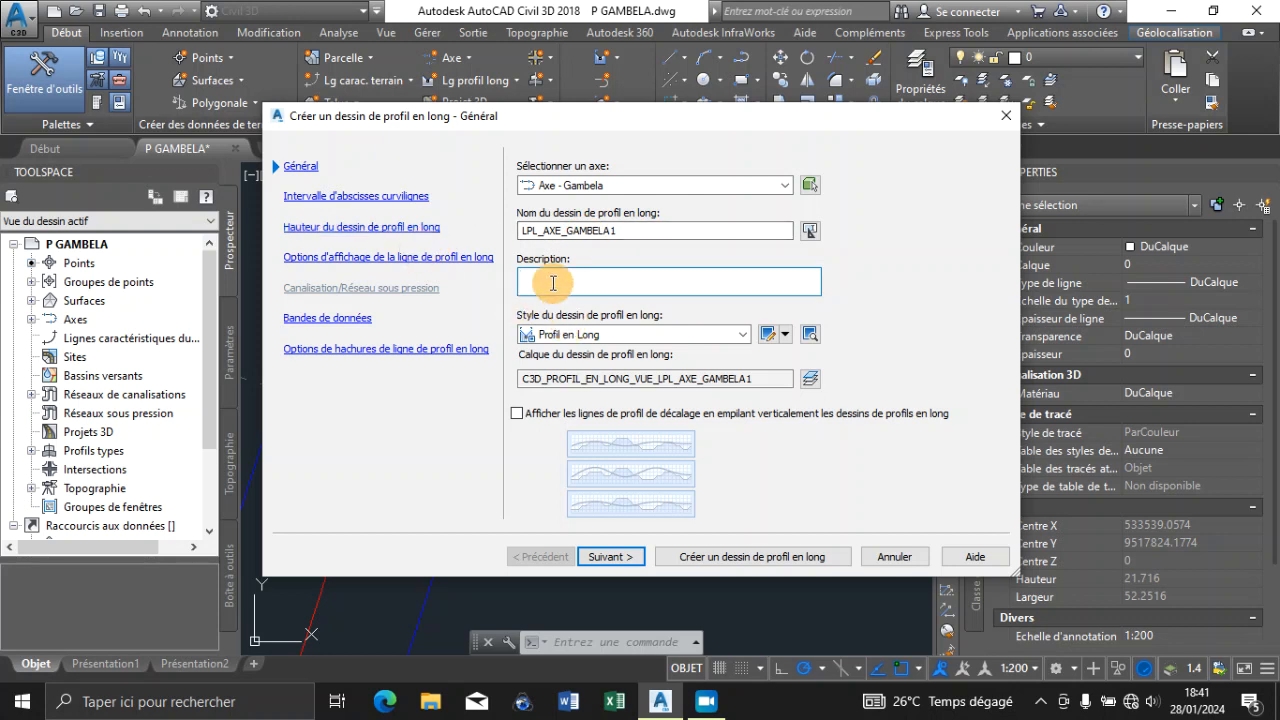
{"action": "left_click", "coordinate": [744, 336]}
{"action": "left_click", "coordinate": [748, 337]}
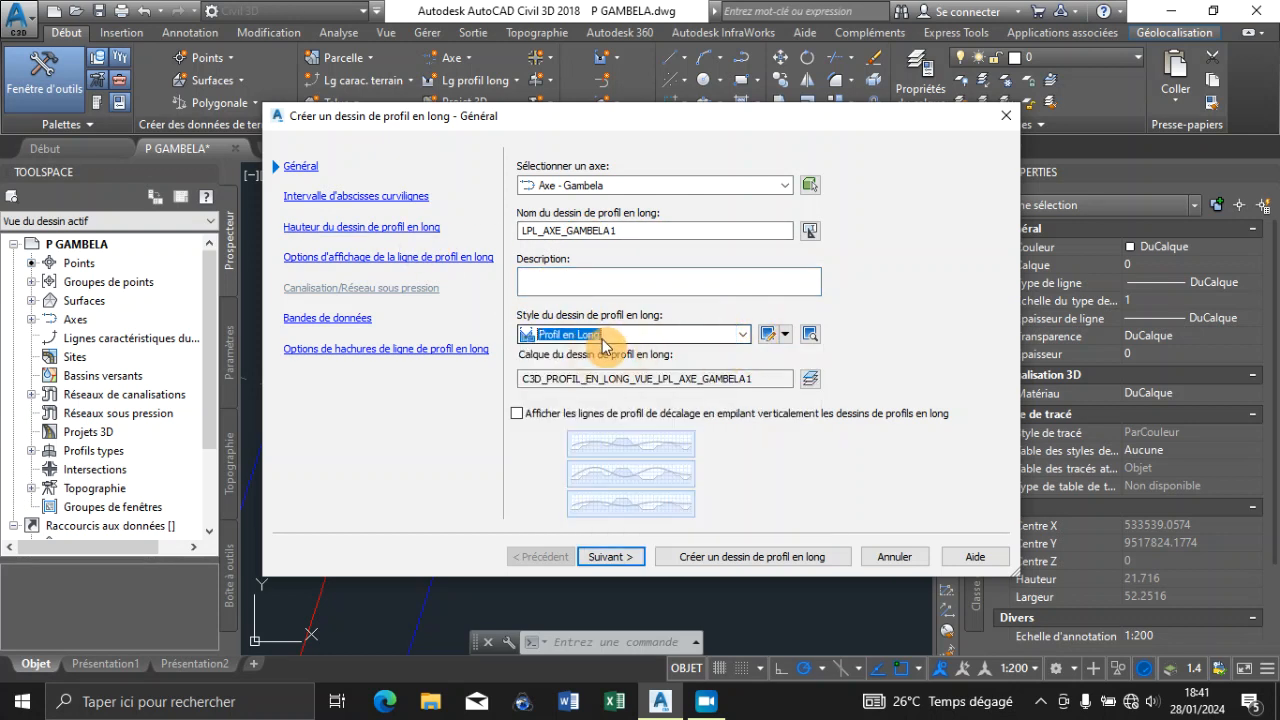
{"action": "left_click", "coordinate": [604, 558]}
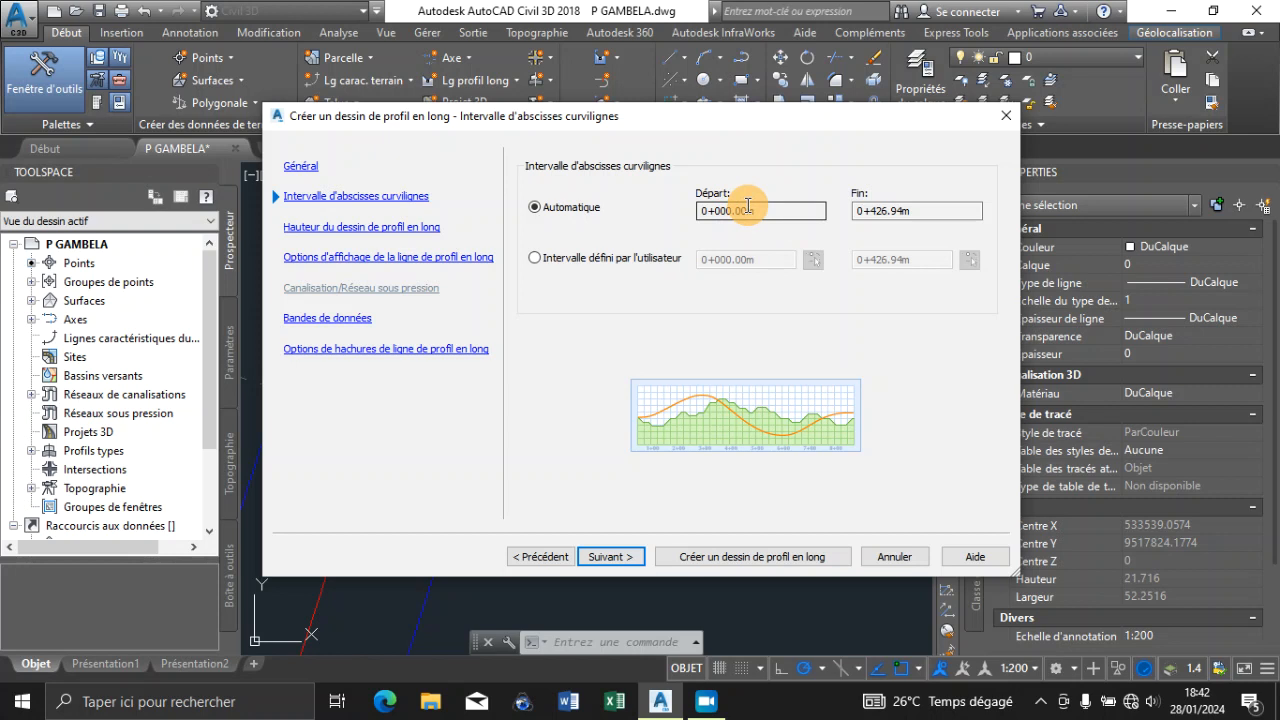
{"action": "left_click", "coordinate": [622, 557]}
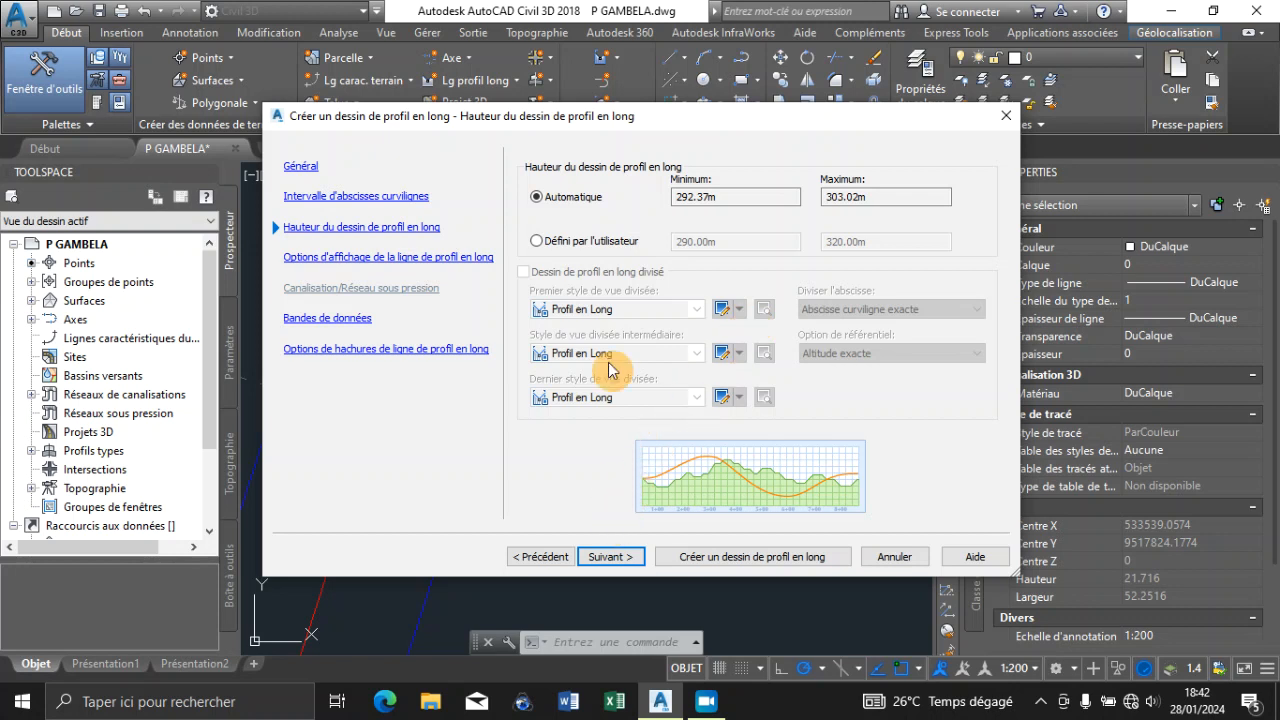
Keep the automatic profile view height, review the Axe - Gambela profile's display options, and advance to the data bands
{"action": "left_click", "coordinate": [605, 558]}
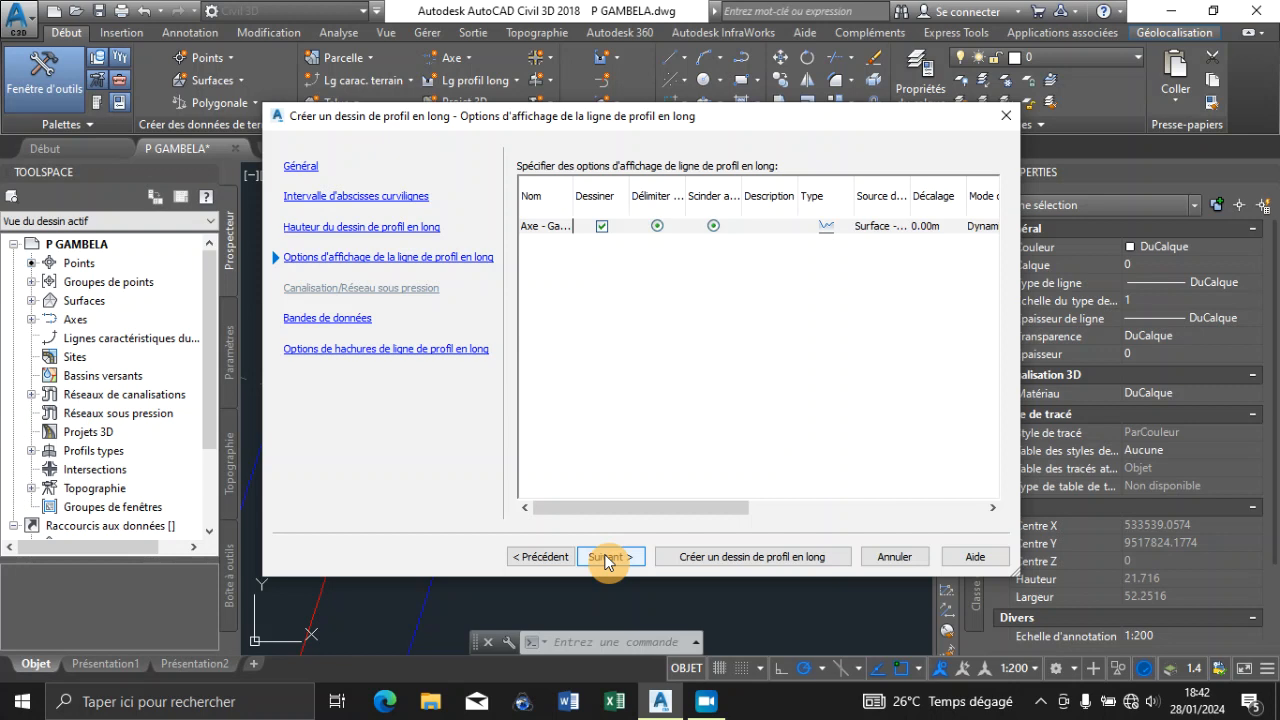
{"action": "left_click", "coordinate": [552, 556]}
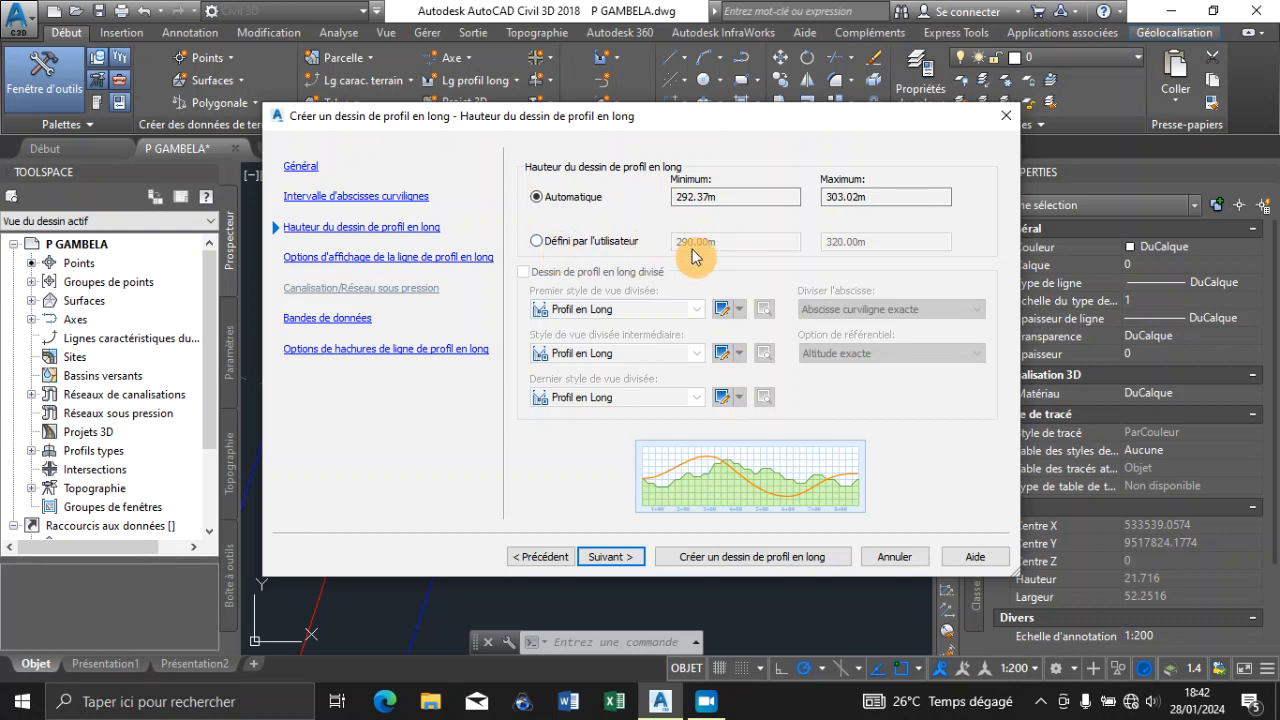
{"action": "left_click", "coordinate": [606, 559]}
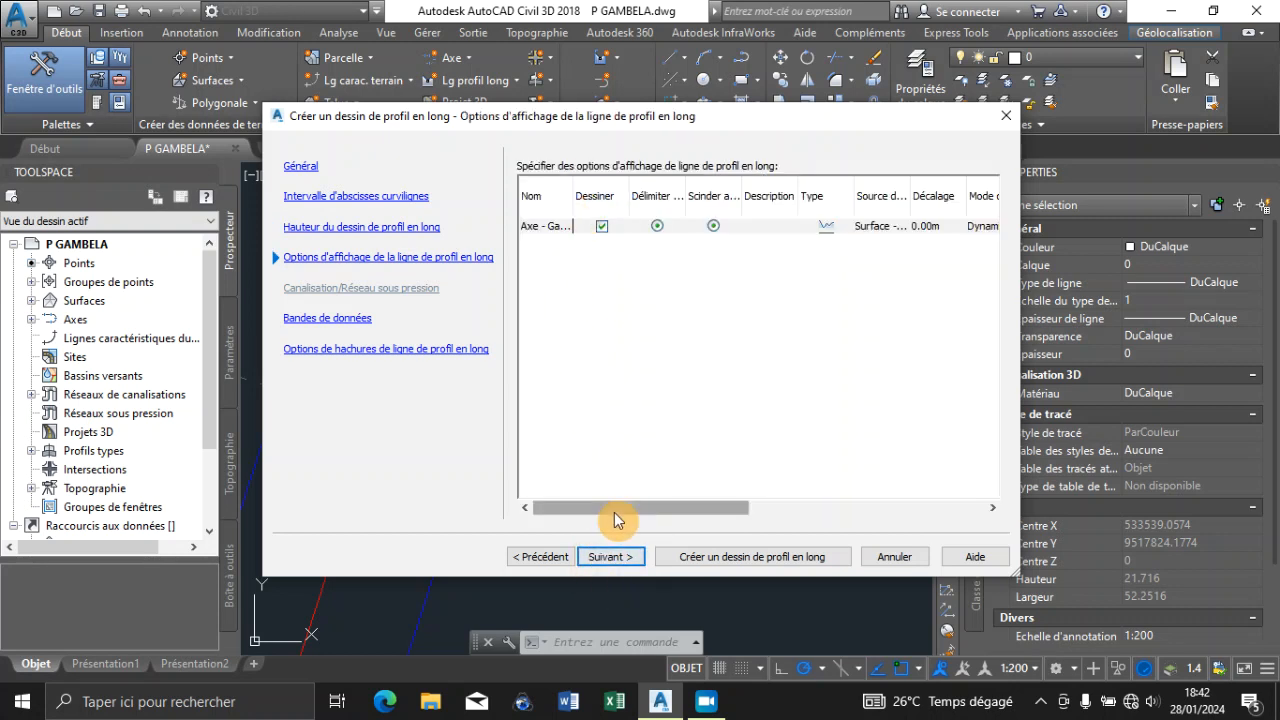
{"action": "left_click_drag", "start_coordinate": [610, 510], "coordinate": [886, 531]}
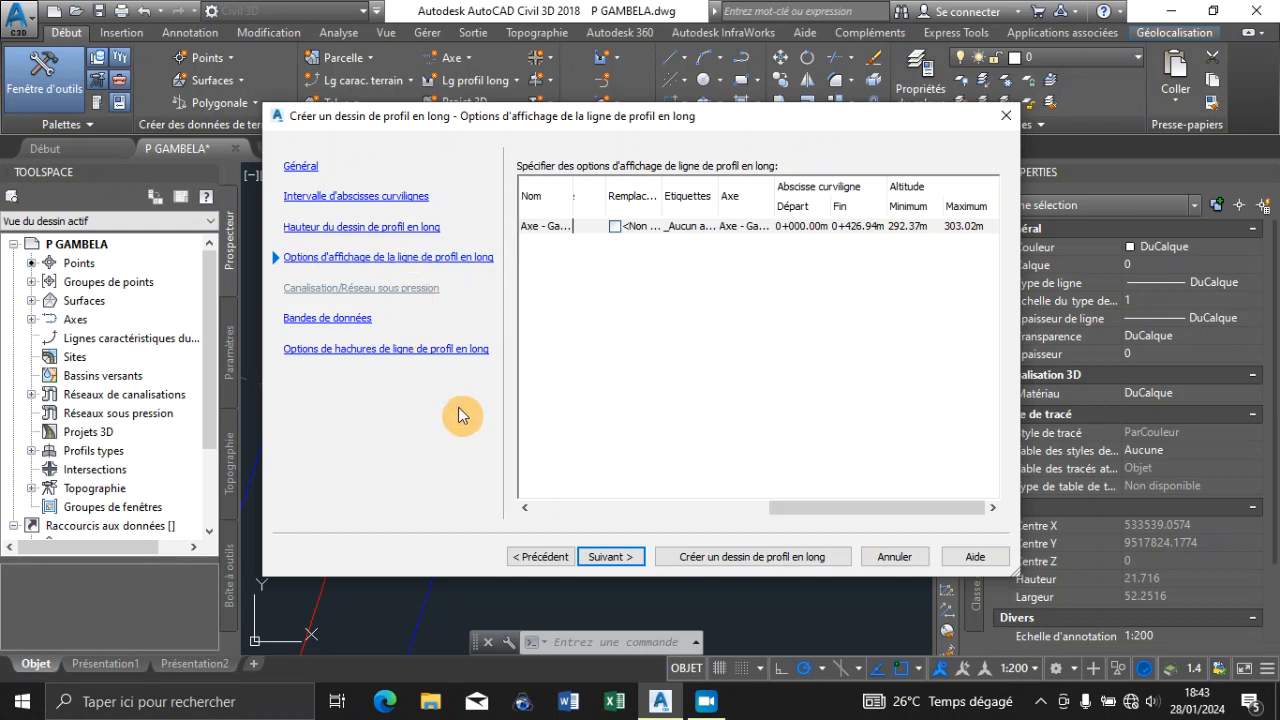
{"action": "left_click", "coordinate": [601, 566]}
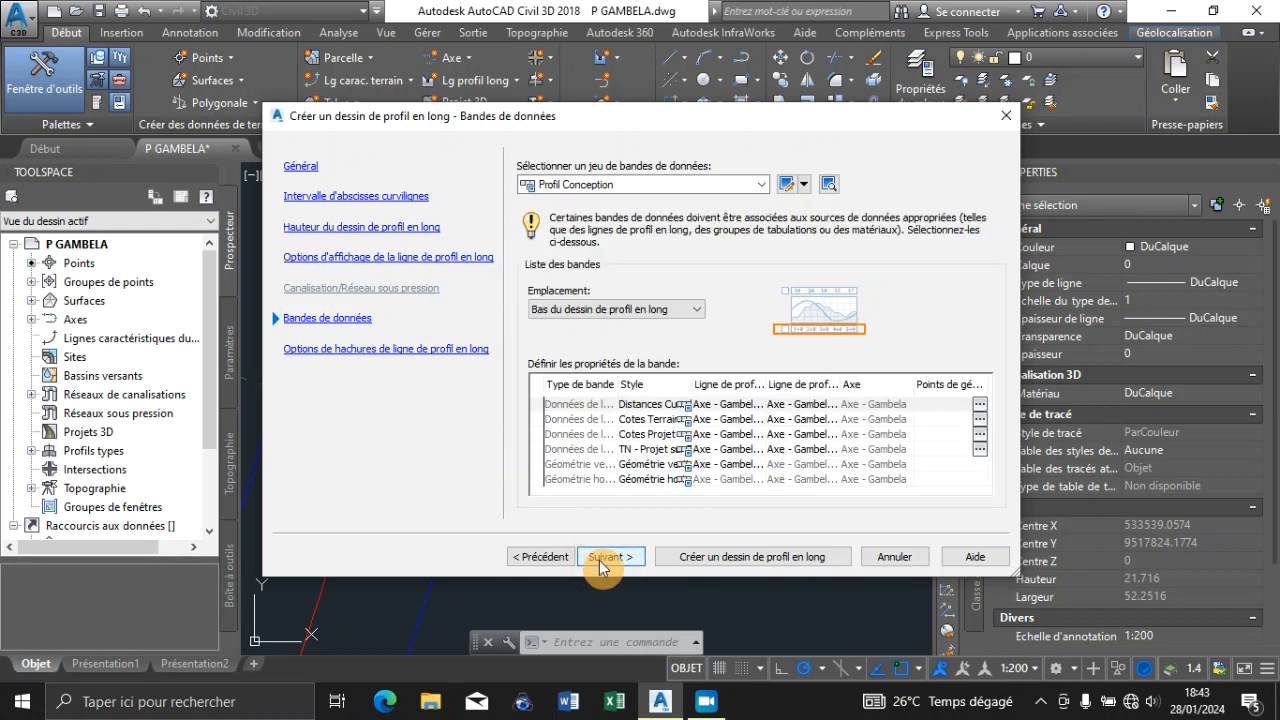
Keep the Profil Conception band set at the base of the profile view and advance to the hatch options
{"action": "left_click", "coordinate": [759, 186]}
{"action": "left_click", "coordinate": [762, 185]}
{"action": "left_click", "coordinate": [628, 185]}
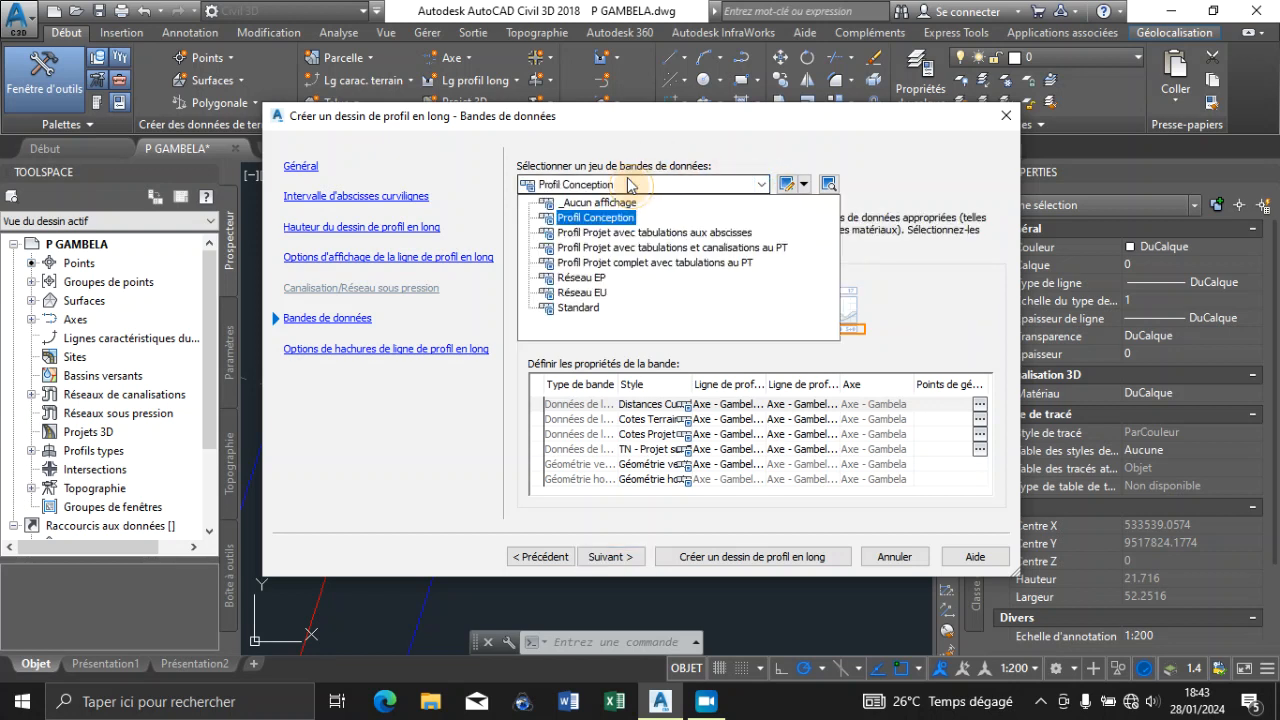
{"action": "left_click", "coordinate": [630, 185]}
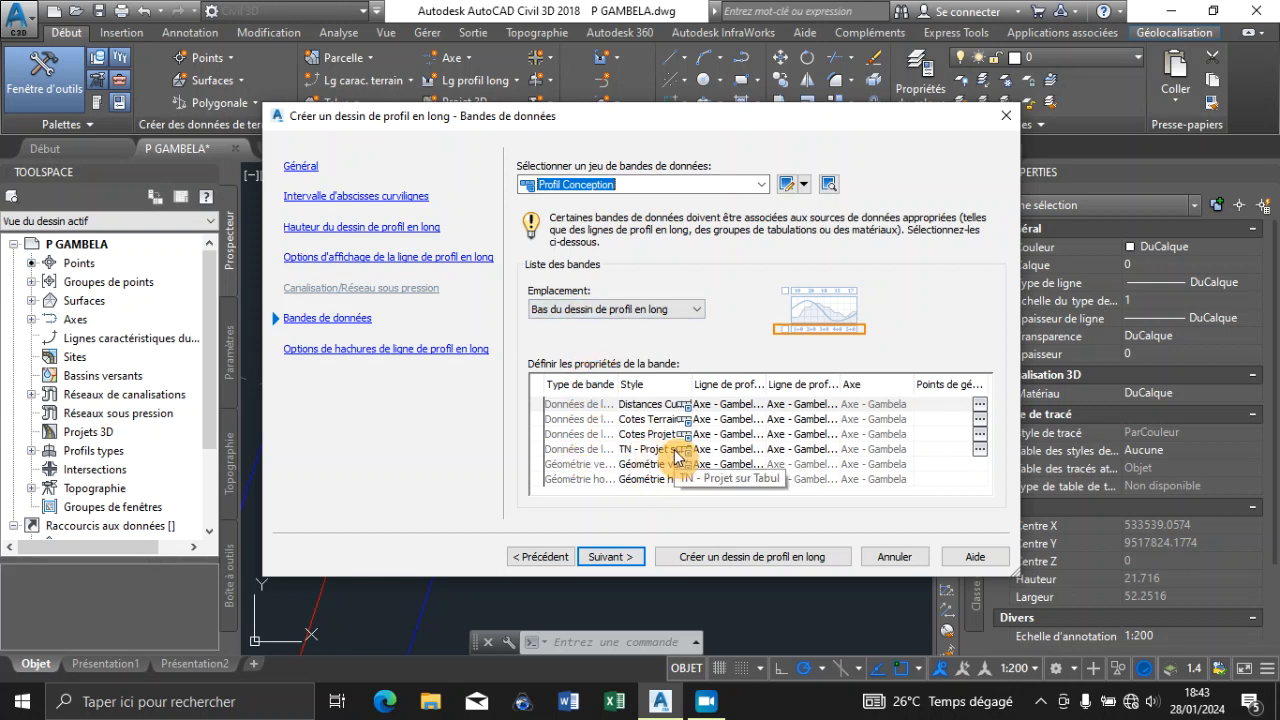
{"action": "left_click", "coordinate": [631, 309]}
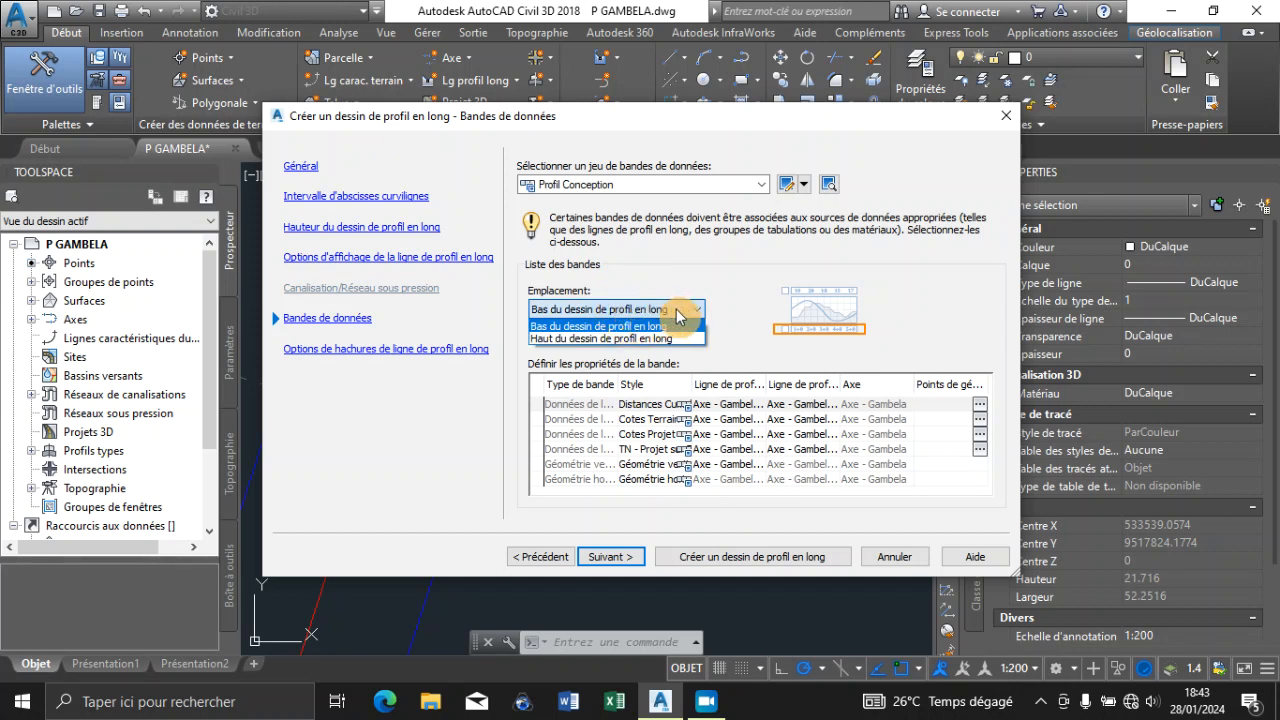
{"action": "left_click", "coordinate": [770, 338]}
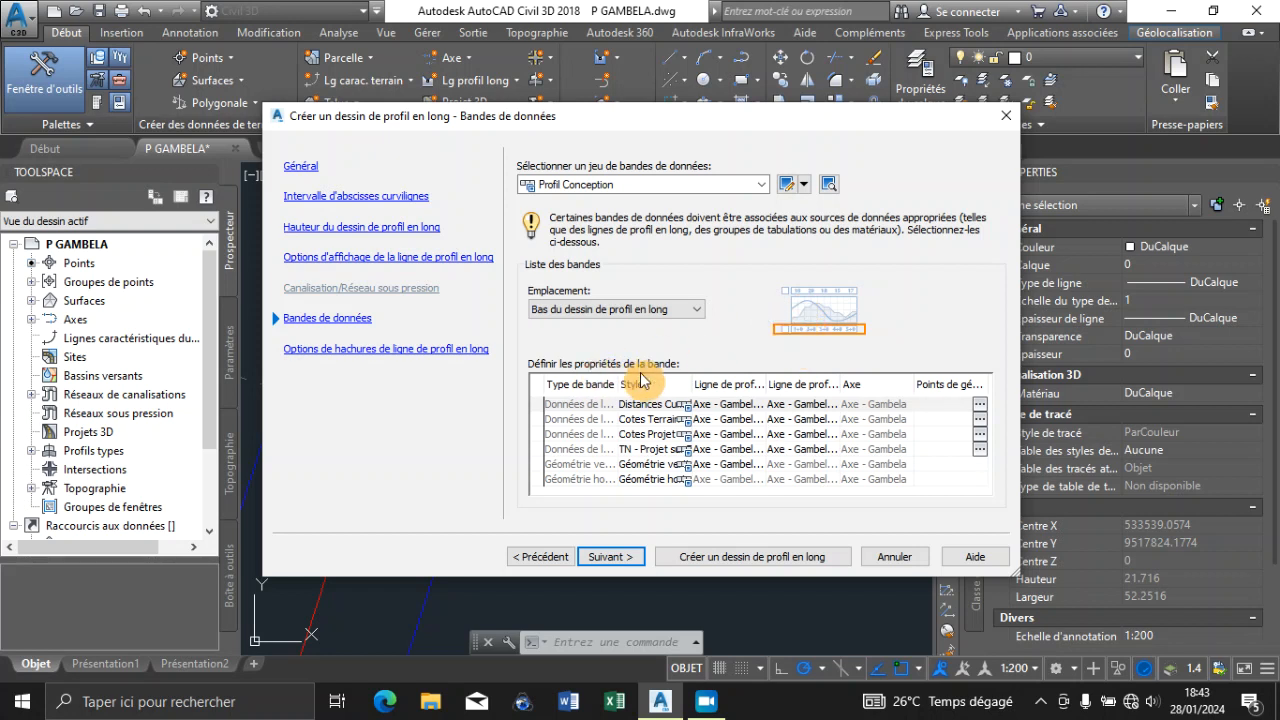
{"action": "left_click", "coordinate": [610, 566]}
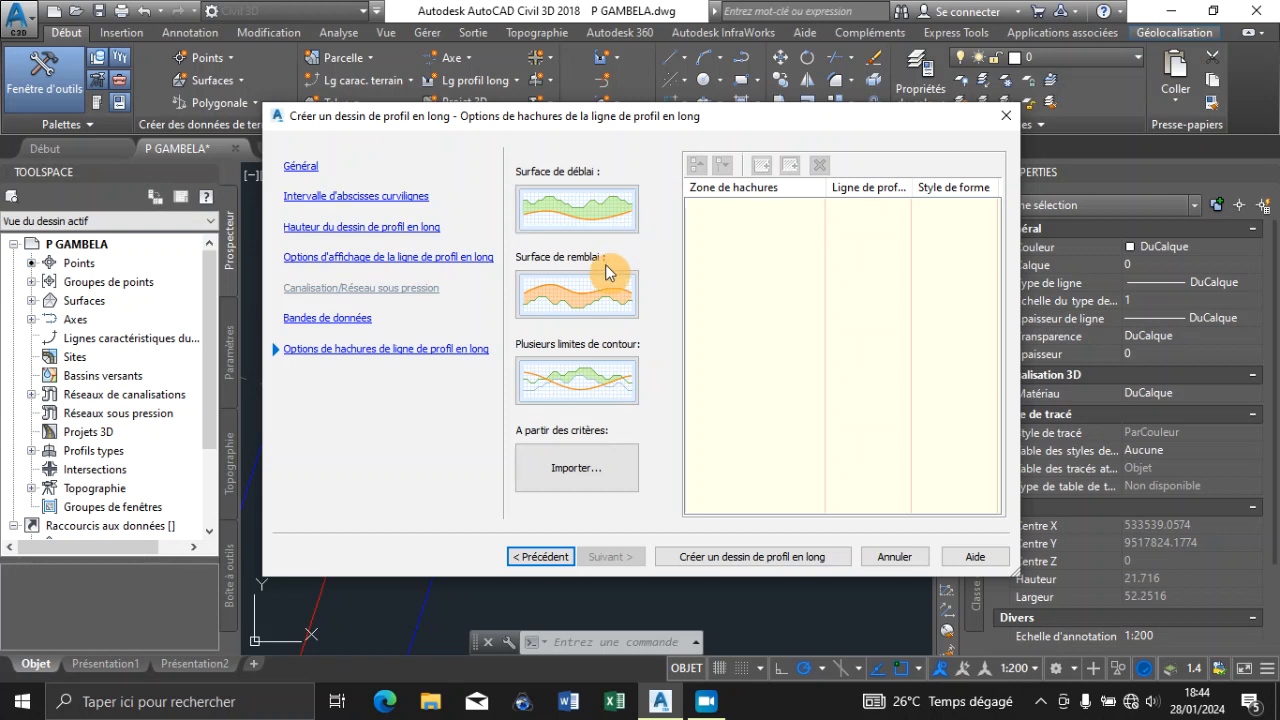
Create the profile view without hatching and place its origin in the empty area to the right of the plan frame
{"action": "left_click", "coordinate": [708, 557]}
{"action": "scroll", "coordinate": [446, 440], "scroll_direction": "down", "scroll_amount": 10}
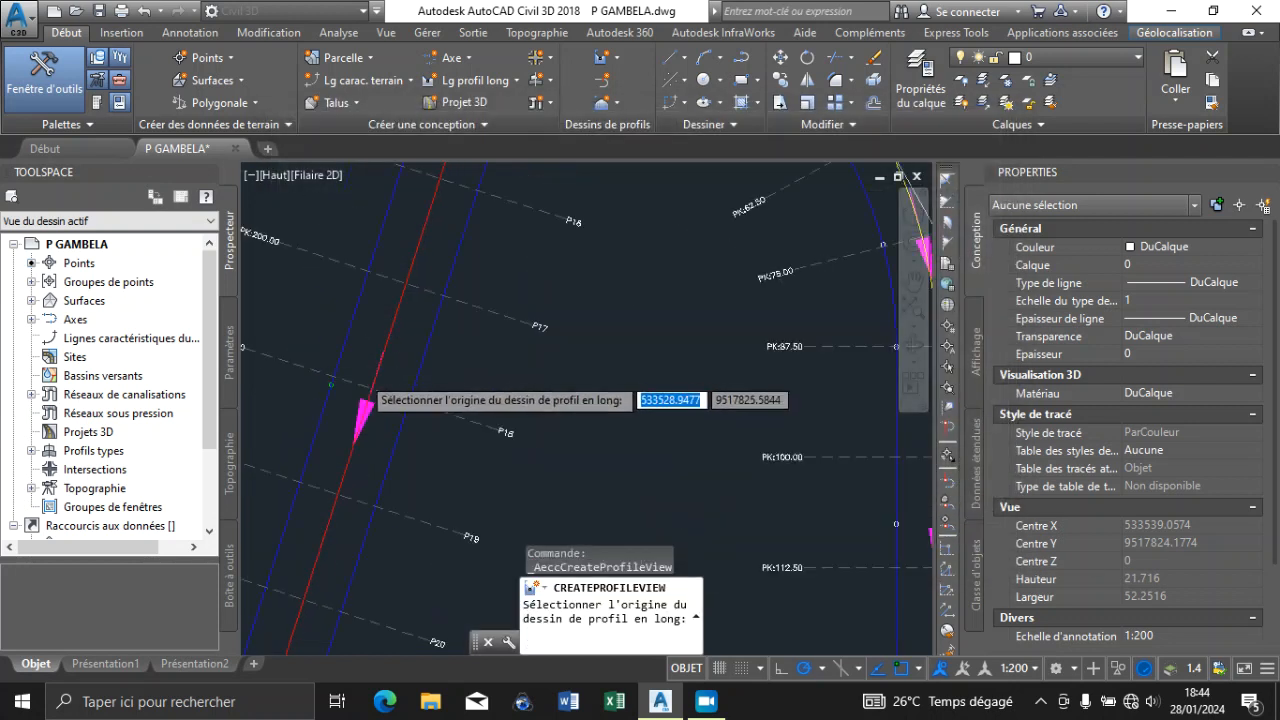
{"action": "scroll", "coordinate": [446, 395], "scroll_direction": "down", "scroll_amount": 4}
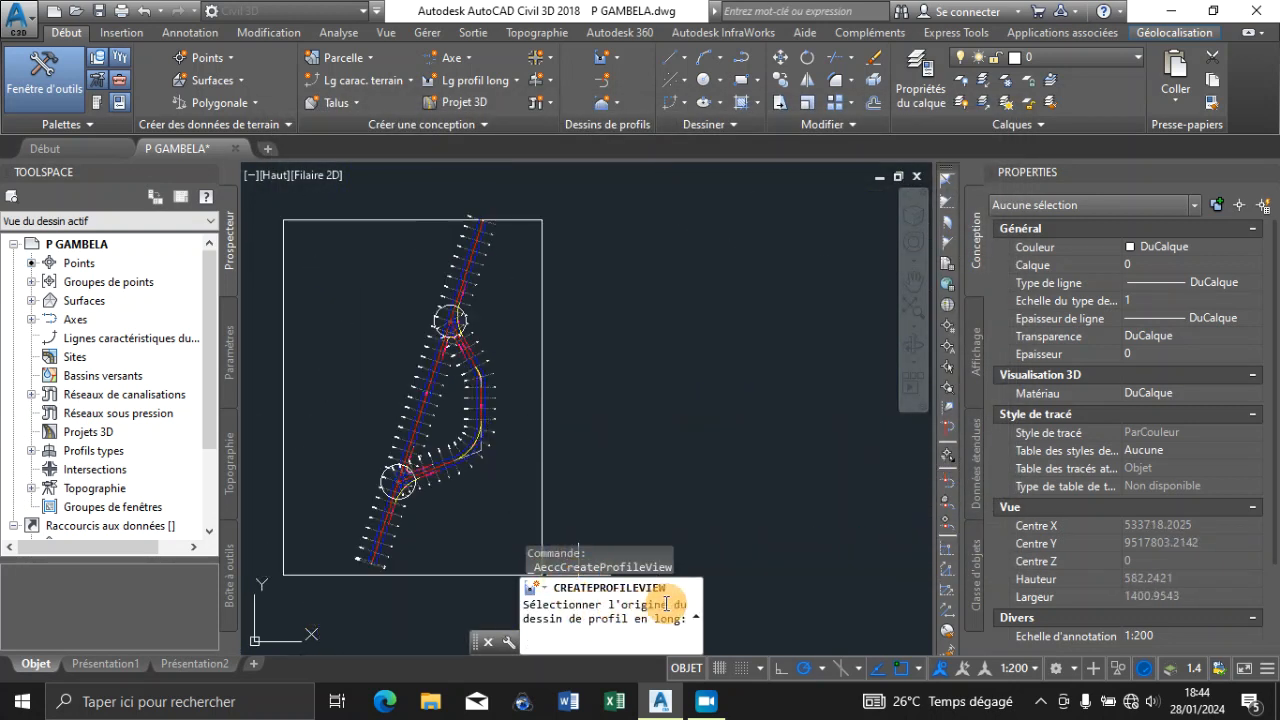
{"action": "left_click", "coordinate": [590, 378]}
Examine the new profile view beside the plan and identify its green ground line
{"action": "scroll", "coordinate": [445, 326], "scroll_direction": "down", "scroll_amount": 4}
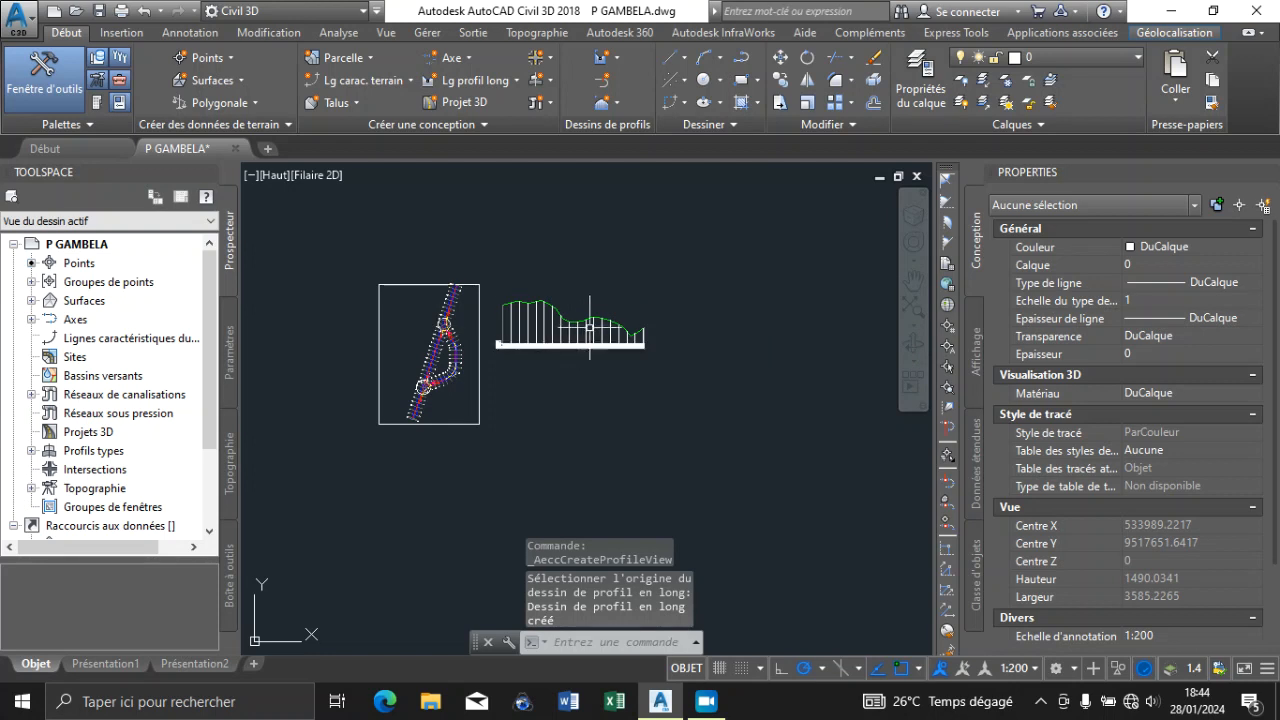
{"action": "scroll", "coordinate": [590, 328], "scroll_direction": "up", "scroll_amount": 5}
{"action": "scroll", "coordinate": [677, 320], "scroll_direction": "down", "scroll_amount": 5}
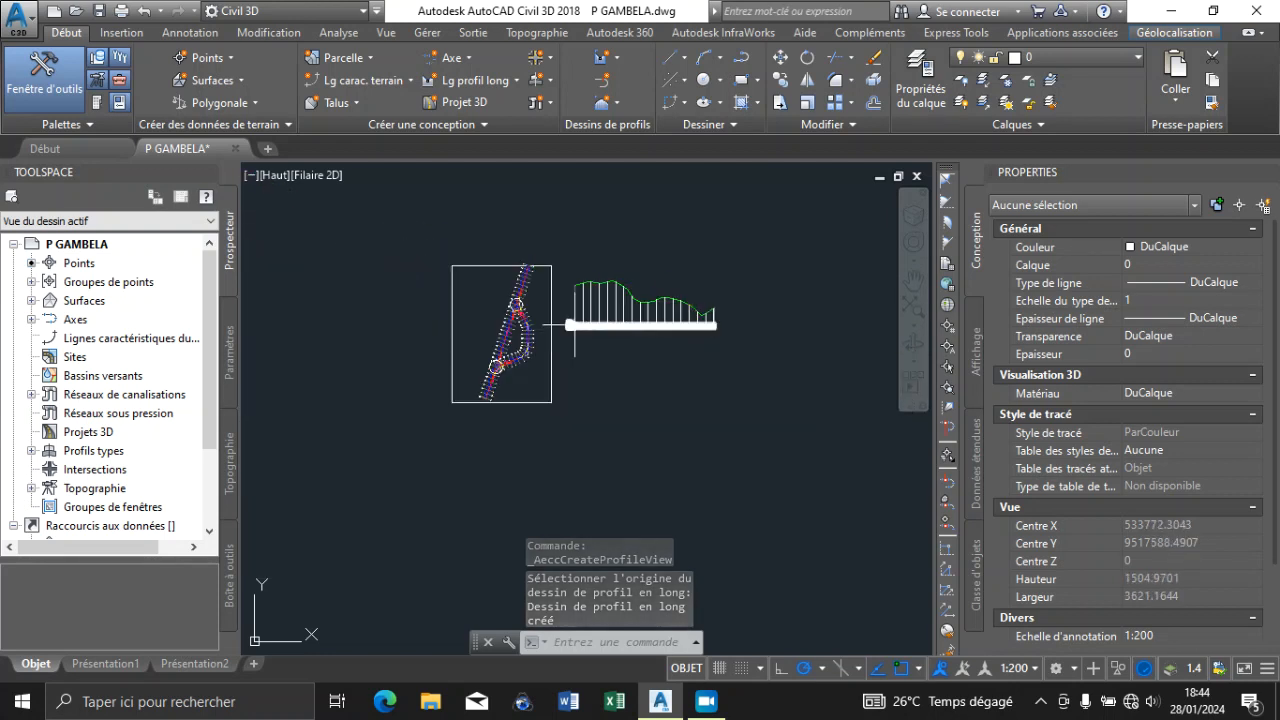
{"action": "scroll", "coordinate": [574, 324], "scroll_direction": "up", "scroll_amount": 8}
{"action": "scroll", "coordinate": [469, 346], "scroll_direction": "down", "scroll_amount": 6}
{"action": "scroll", "coordinate": [536, 276], "scroll_direction": "up", "scroll_amount": 2}
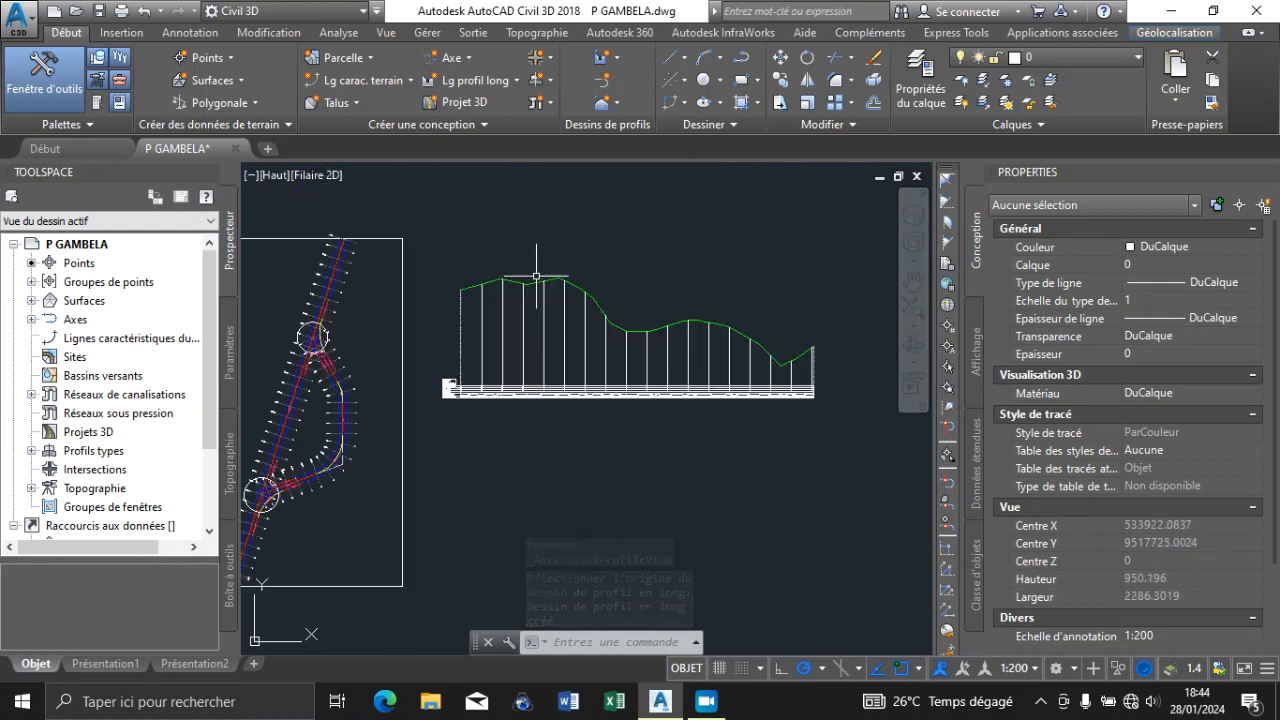
{"action": "scroll", "coordinate": [536, 276], "scroll_direction": "up", "scroll_amount": 4}
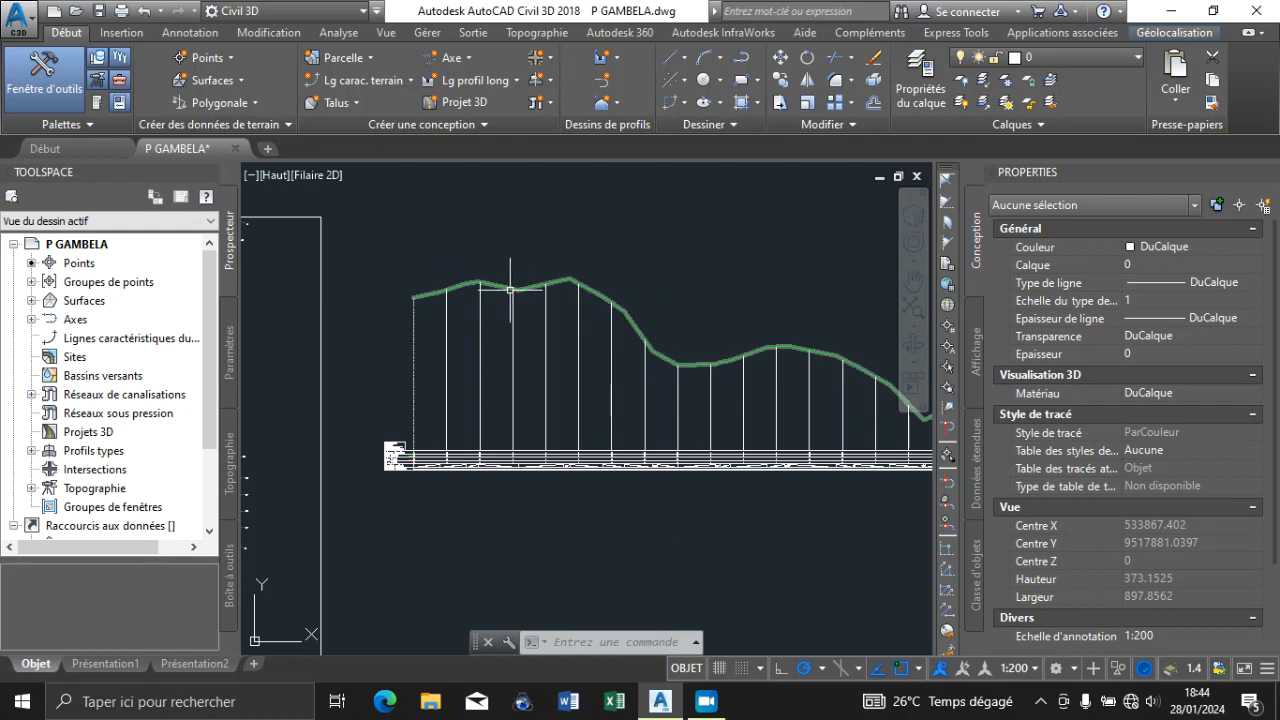
{"action": "mouse_move", "coordinate": [492, 285]}
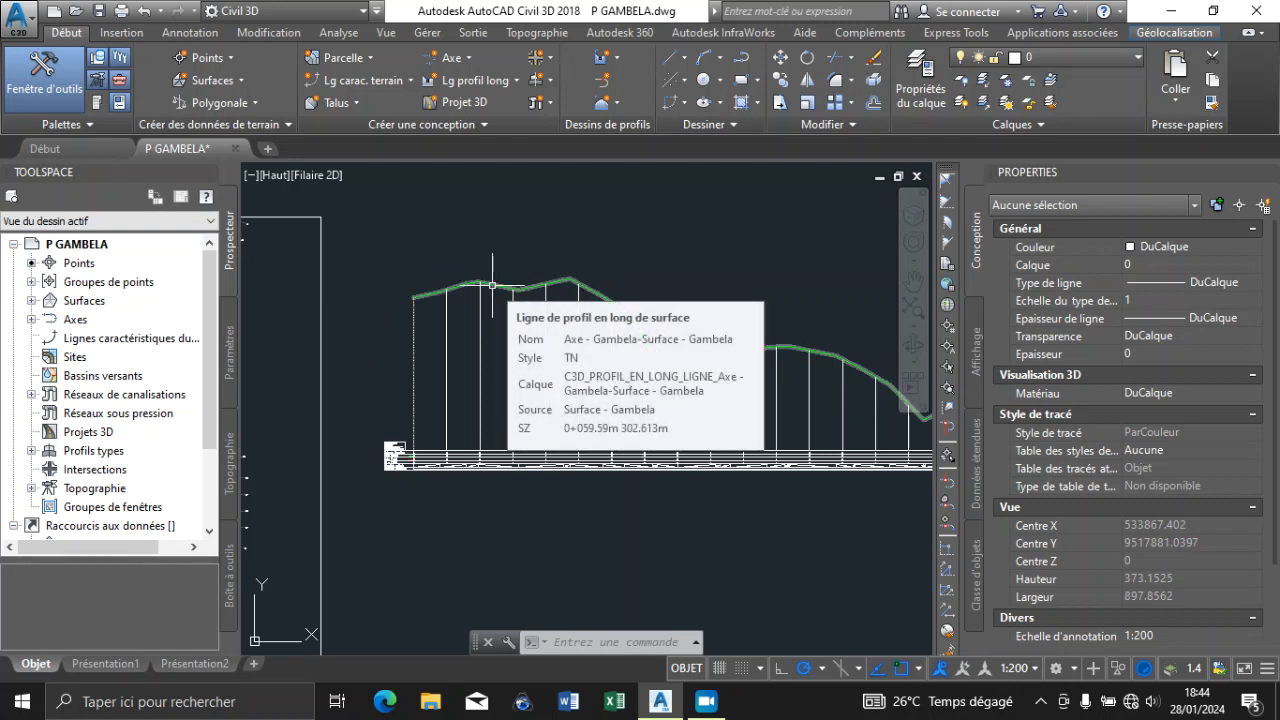
Examine the profile view's title block for its horizontal and vertical scales, and the data band headings below it
{"action": "scroll", "coordinate": [392, 450], "scroll_direction": "up", "scroll_amount": 10}
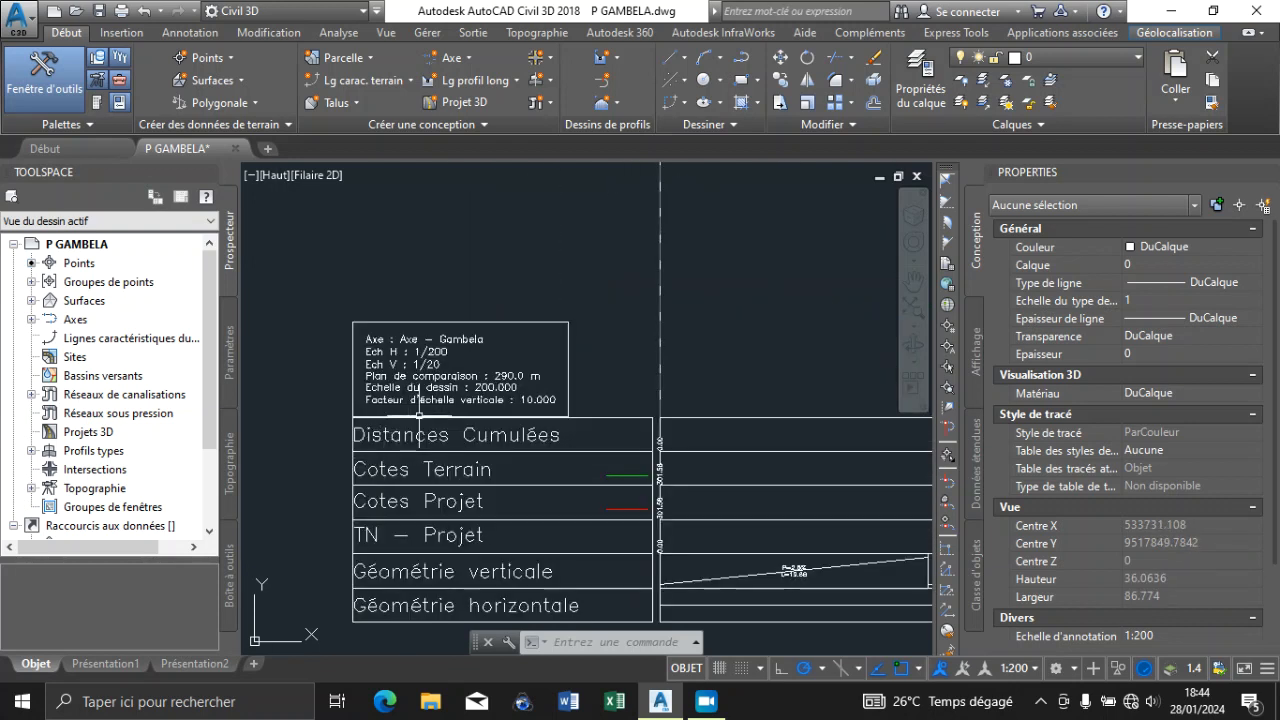
{"action": "scroll", "coordinate": [530, 390], "scroll_direction": "up", "scroll_amount": 5}
{"action": "scroll", "coordinate": [588, 374], "scroll_direction": "down", "scroll_amount": 4}
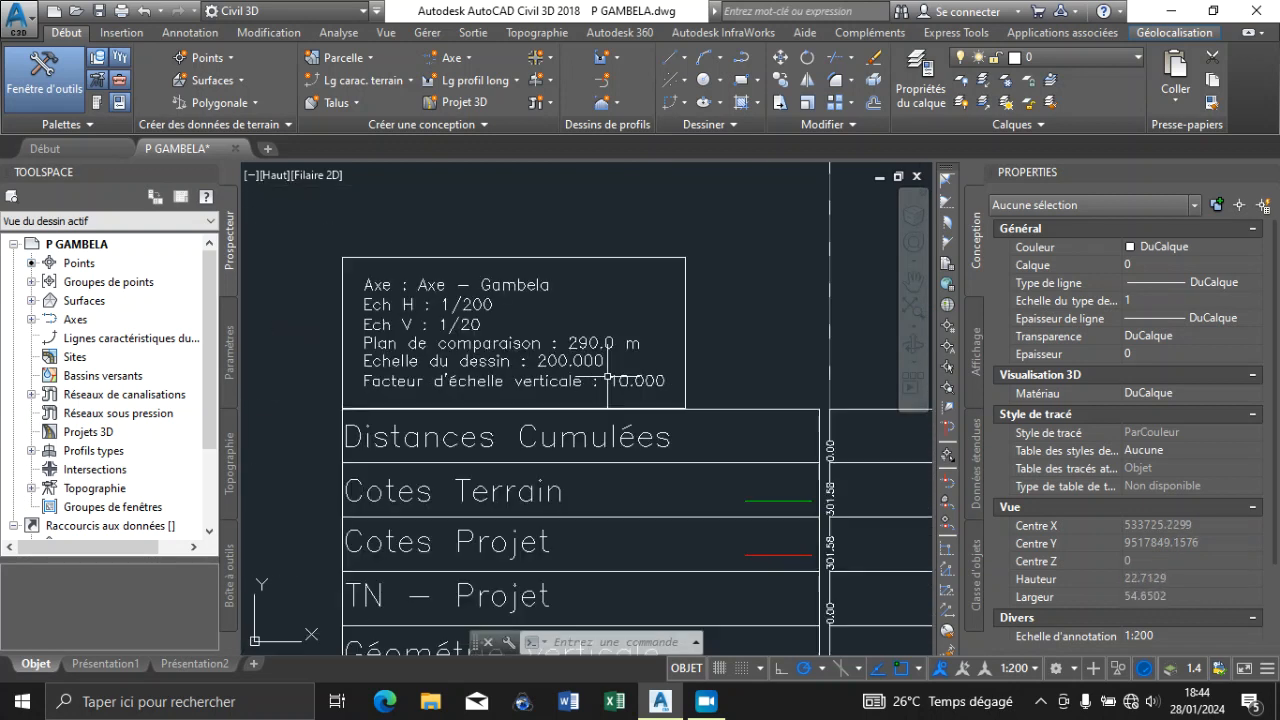
{"action": "scroll", "coordinate": [580, 380], "scroll_direction": "up", "scroll_amount": 2}
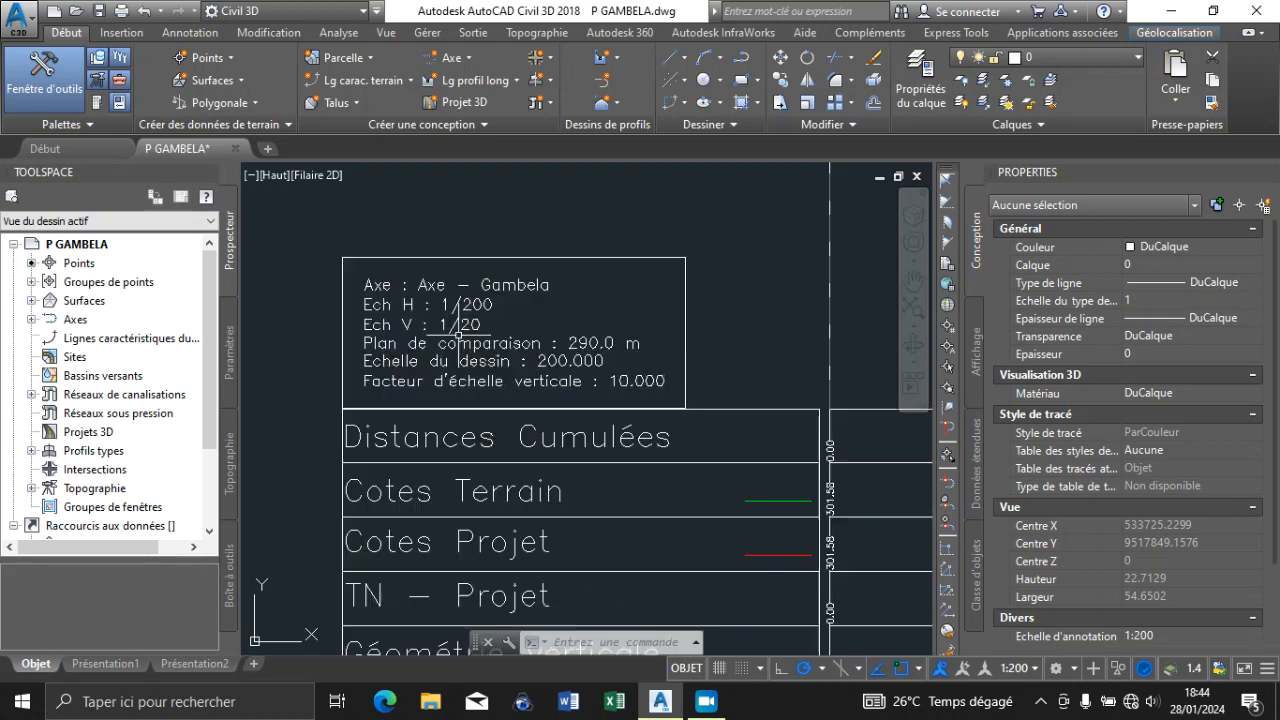
{"action": "scroll", "coordinate": [478, 345], "scroll_direction": "down", "scroll_amount": 2}
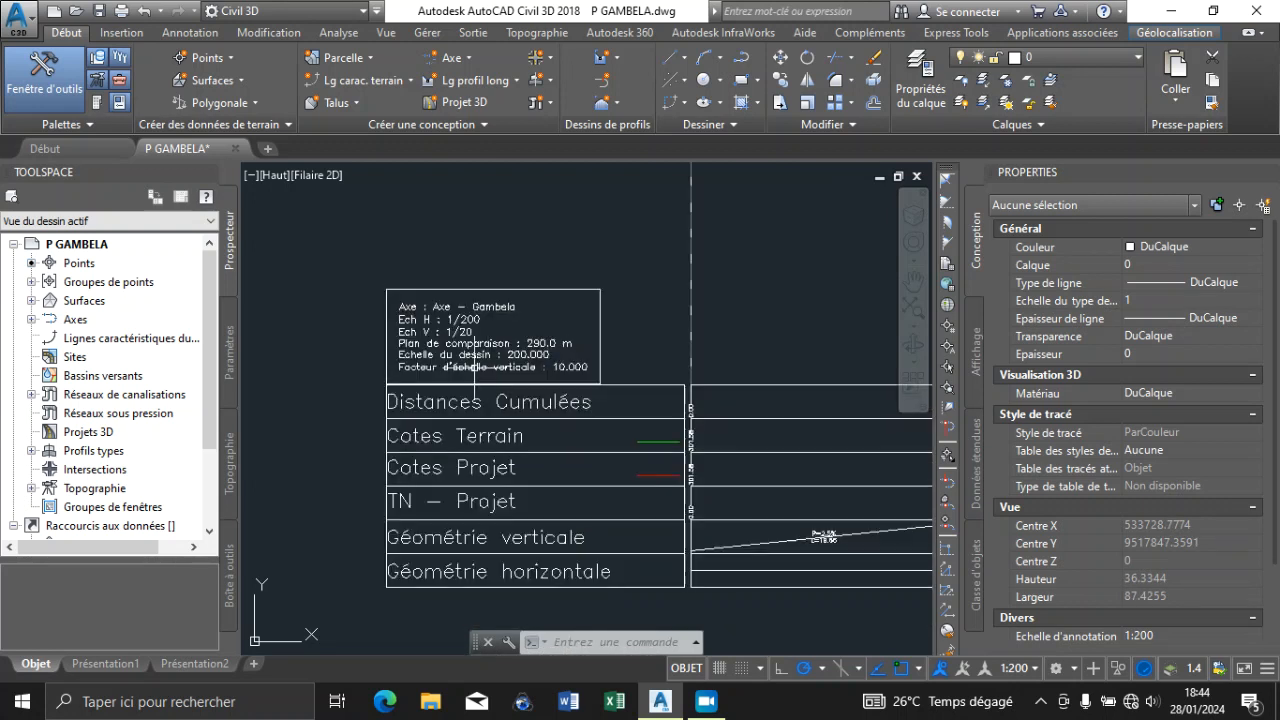
{"action": "scroll", "coordinate": [455, 340], "scroll_direction": "down", "scroll_amount": 2}
{"action": "scroll", "coordinate": [455, 340], "scroll_direction": "up", "scroll_amount": 7}
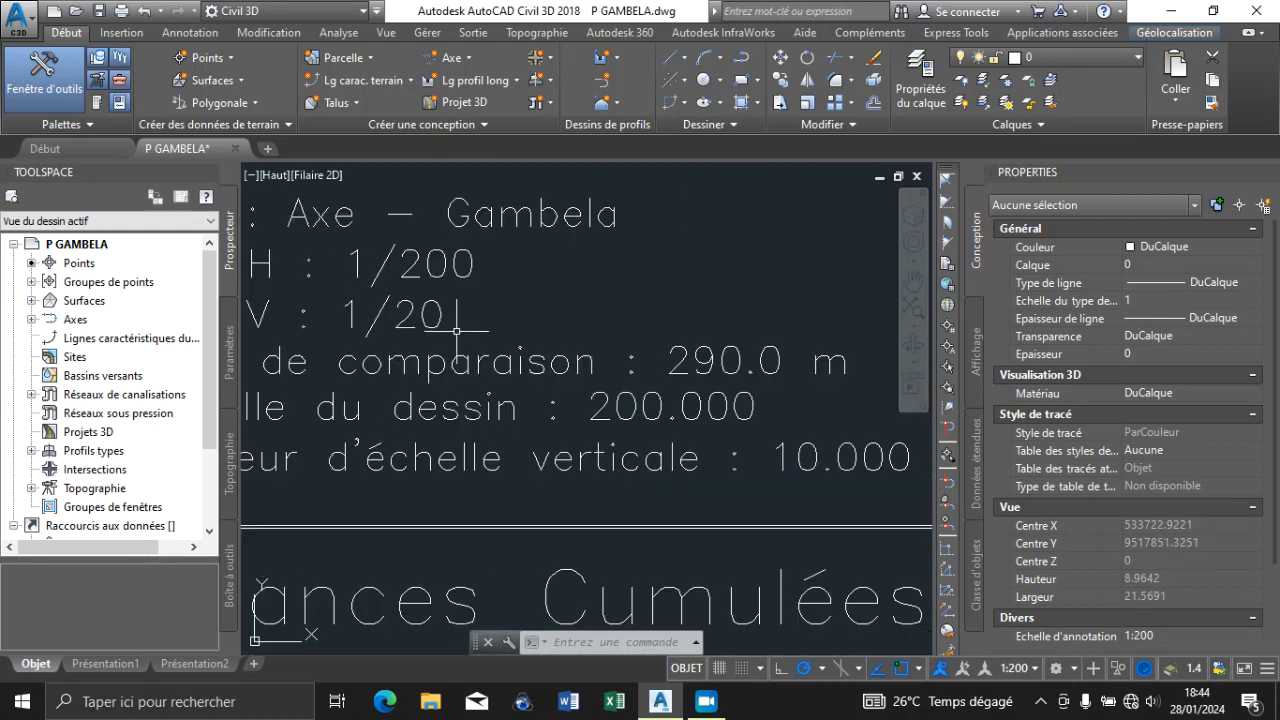
{"action": "scroll", "coordinate": [466, 331], "scroll_direction": "down", "scroll_amount": 4}
{"action": "scroll", "coordinate": [536, 380], "scroll_direction": "up", "scroll_amount": 1}
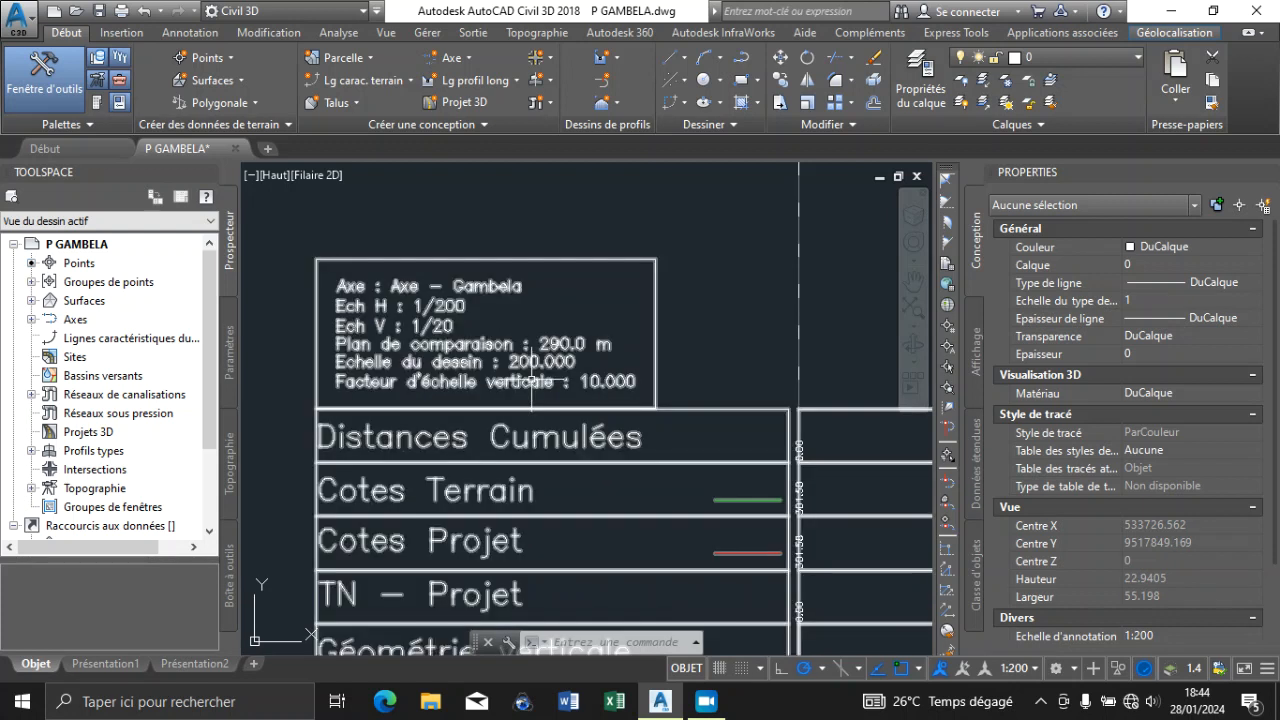
Edit the Profil en Long style of the LPL_AXE_GAMBELA1 profile view and set its vertical scale to 1:50
{"action": "left_click", "coordinate": [531, 379]}
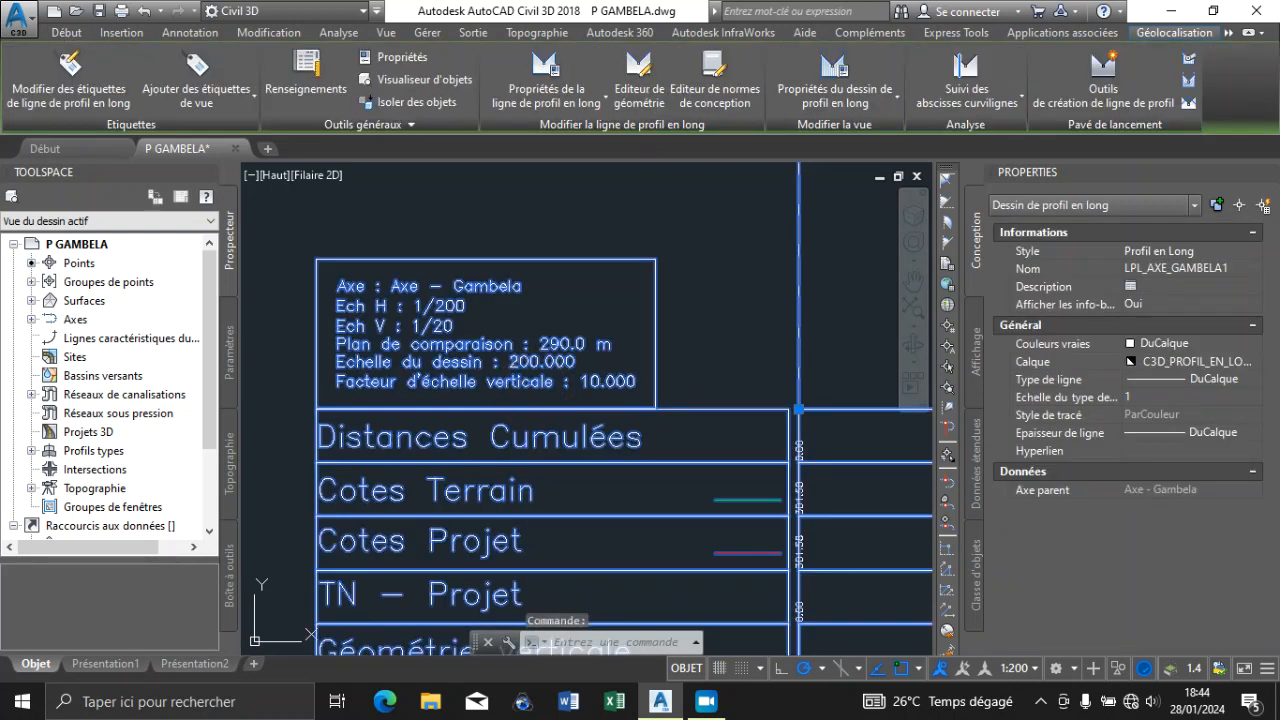
{"action": "right_click", "coordinate": [532, 381]}
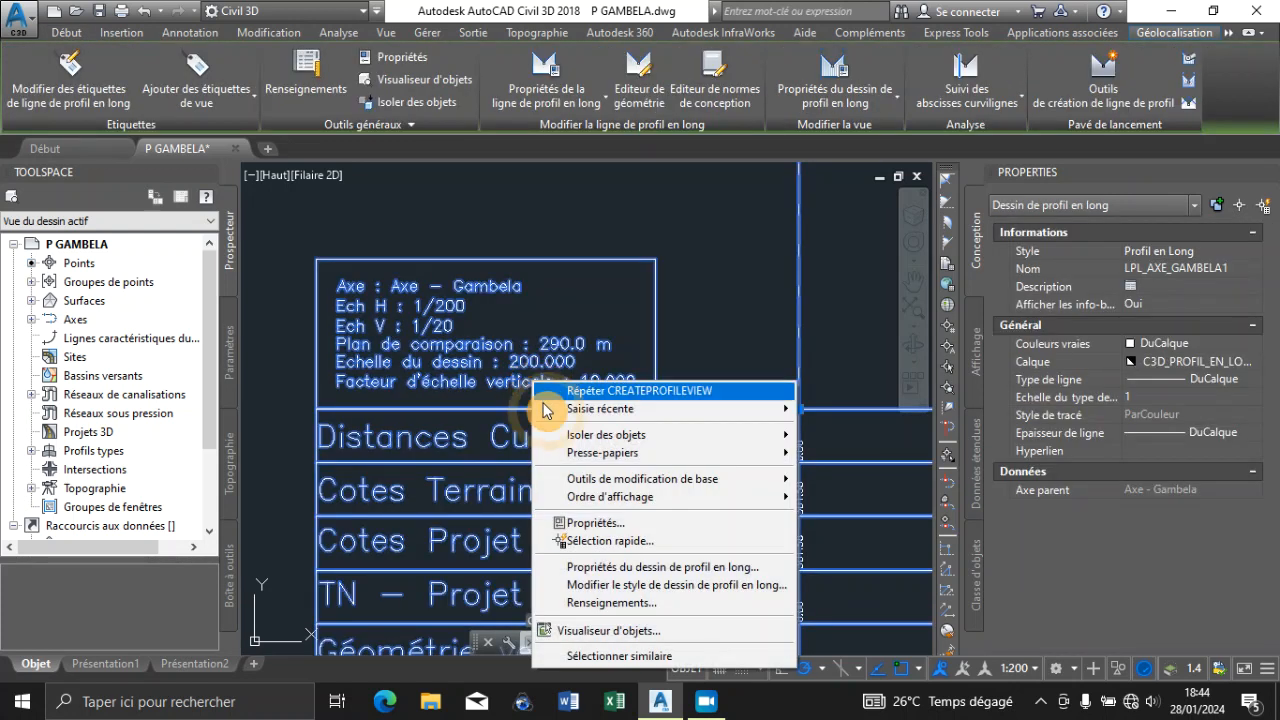
{"action": "left_click", "coordinate": [623, 584]}
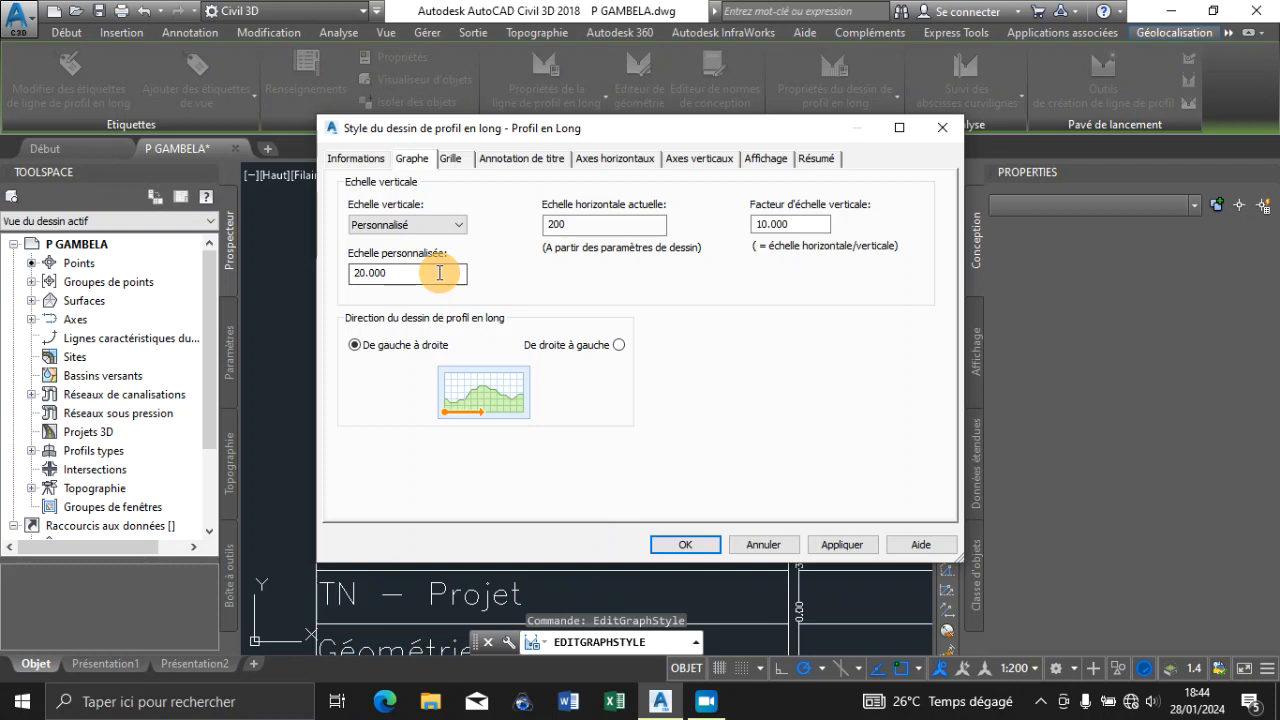
{"action": "left_click", "coordinate": [415, 227]}
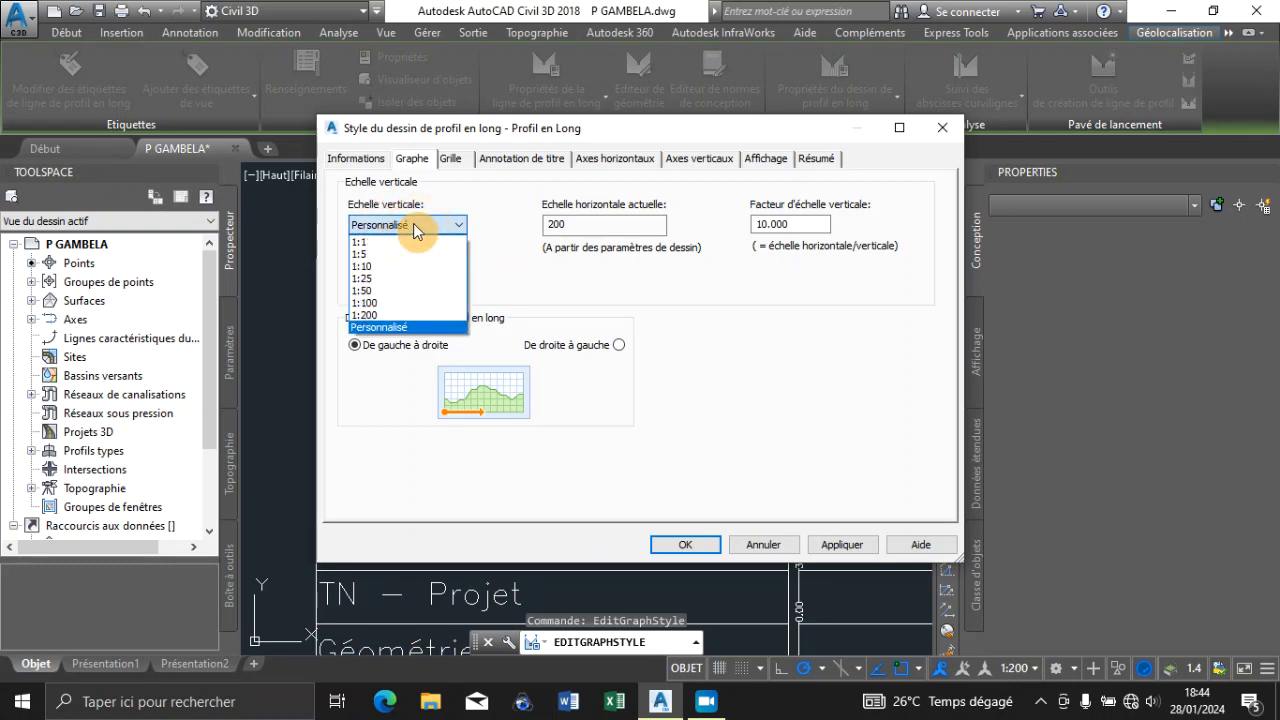
{"action": "left_click", "coordinate": [379, 291]}
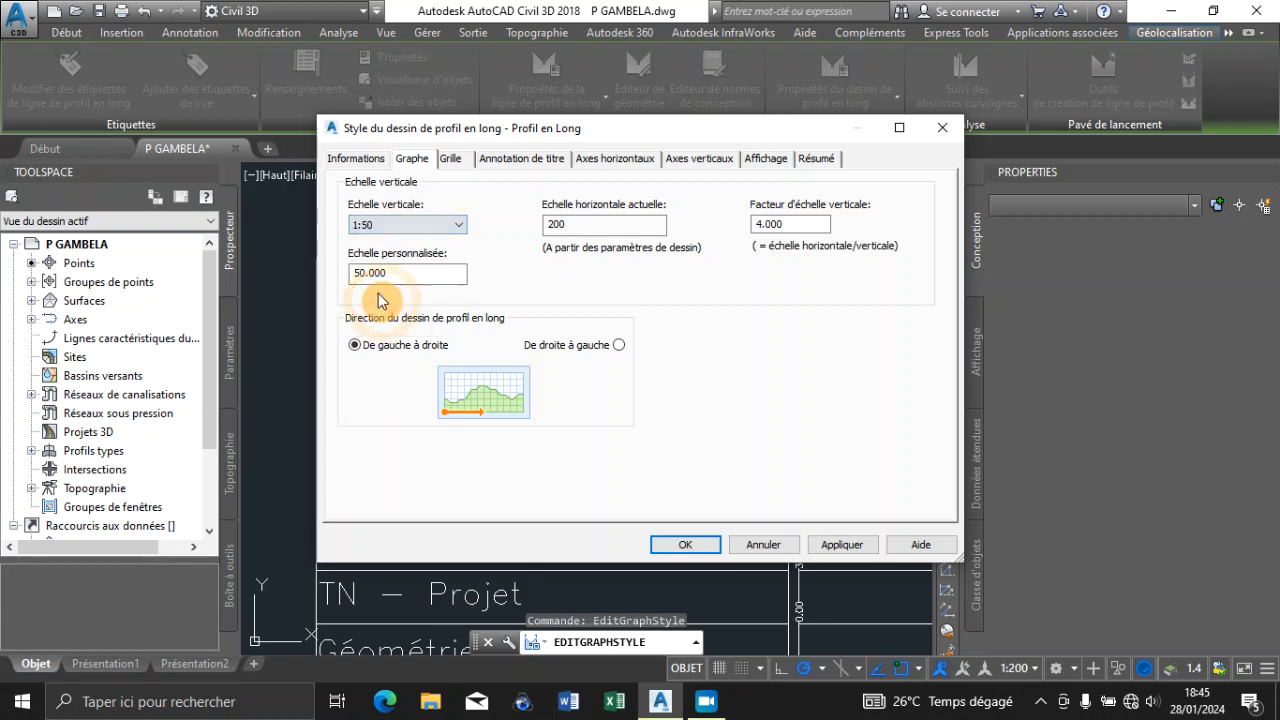
{"action": "left_click", "coordinate": [843, 545]}
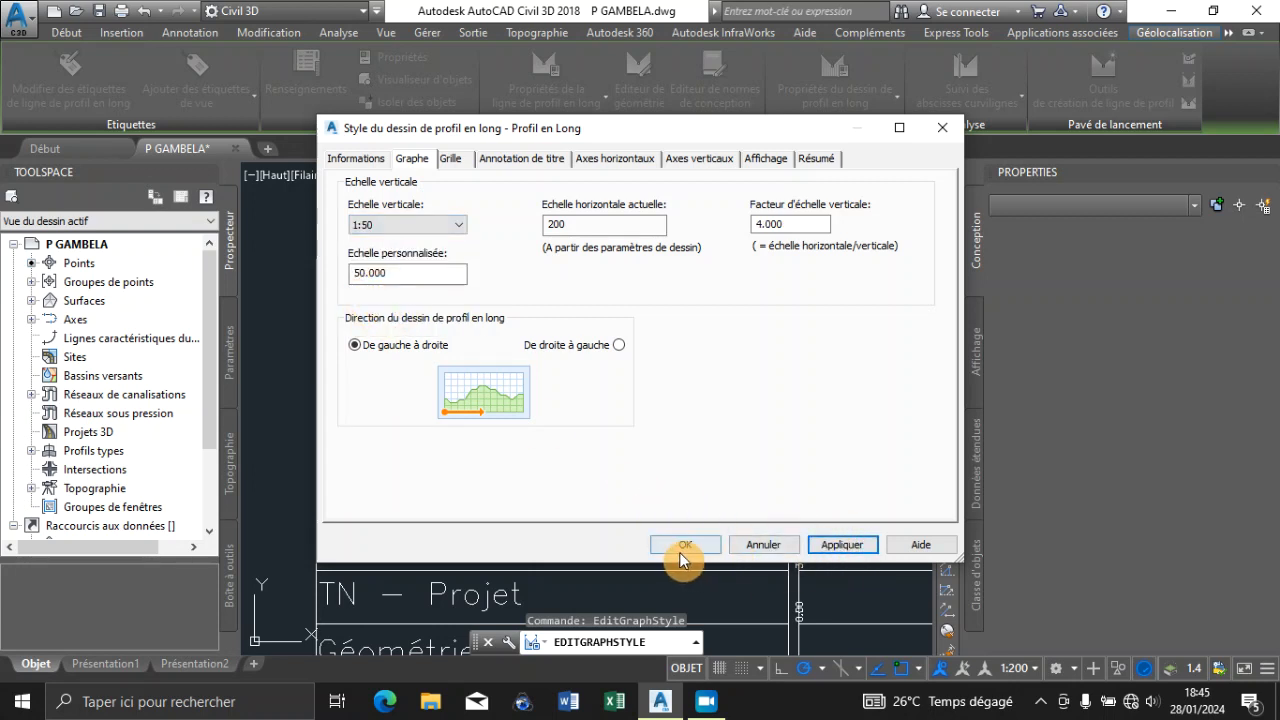
{"action": "left_click", "coordinate": [665, 545]}
Examine the rescaled profile view and the vertical scale and exaggeration factor in its title block
{"action": "scroll", "coordinate": [459, 375], "scroll_direction": "down", "scroll_amount": 5}
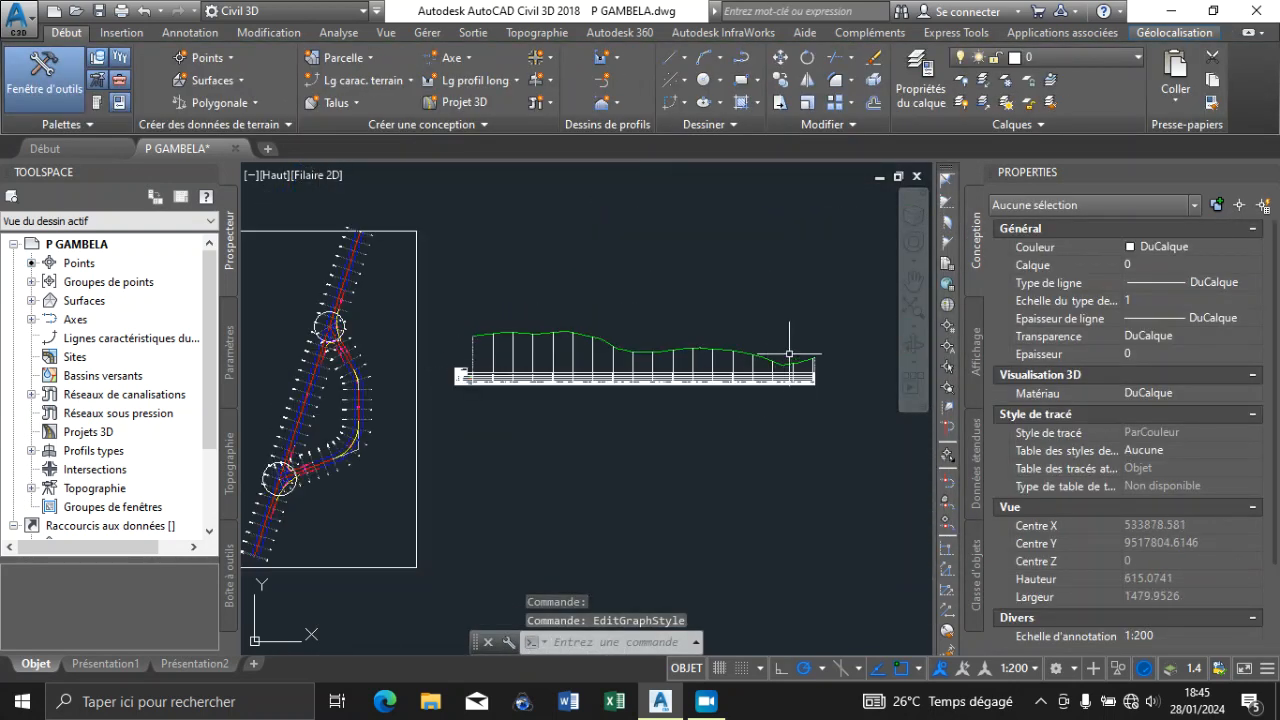
{"action": "scroll", "coordinate": [789, 352], "scroll_direction": "up", "scroll_amount": 4}
{"action": "scroll", "coordinate": [789, 352], "scroll_direction": "down", "scroll_amount": 5}
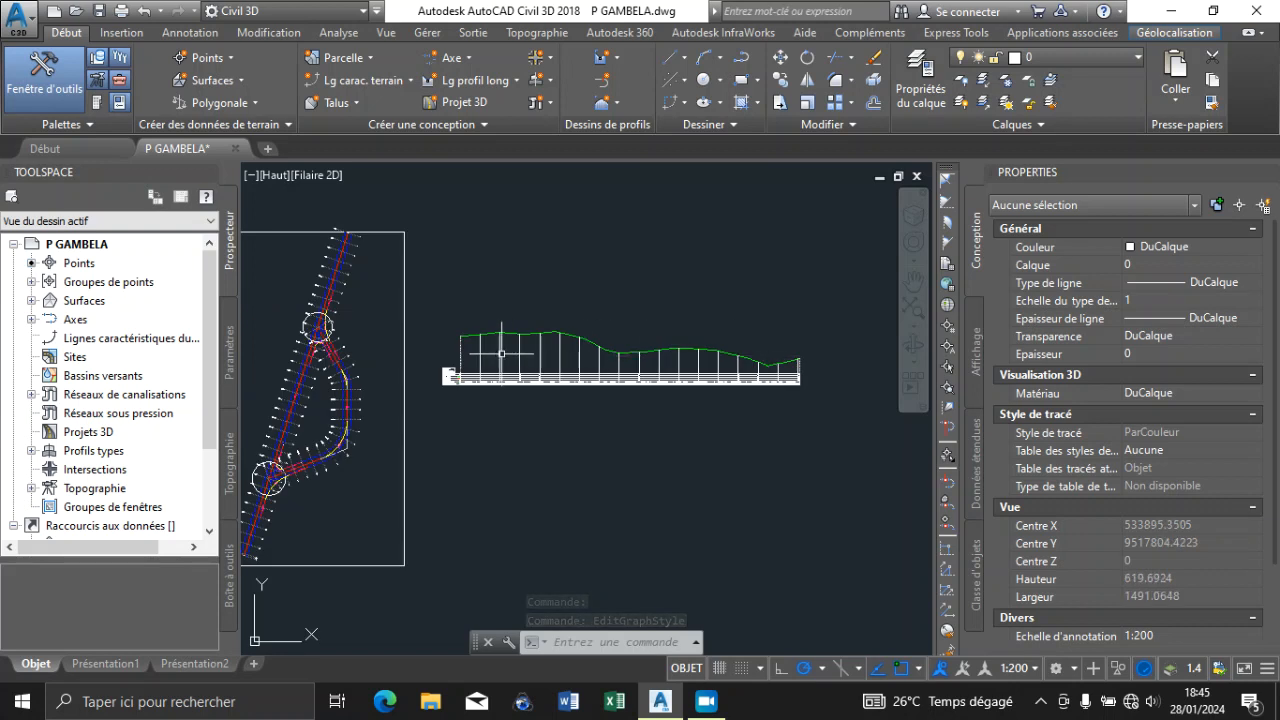
{"action": "scroll", "coordinate": [441, 343], "scroll_direction": "up", "scroll_amount": 2}
{"action": "scroll", "coordinate": [463, 316], "scroll_direction": "down", "scroll_amount": 3}
{"action": "scroll", "coordinate": [455, 362], "scroll_direction": "up", "scroll_amount": 5}
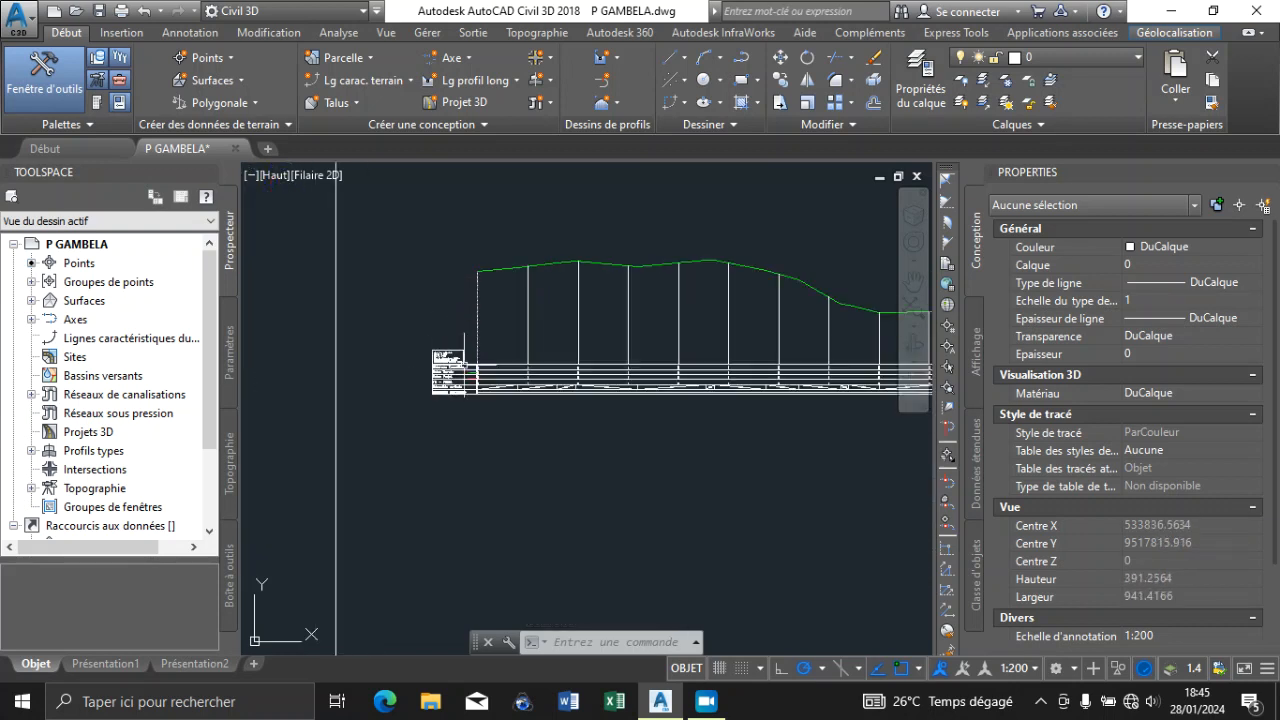
{"action": "scroll", "coordinate": [362, 383], "scroll_direction": "up", "scroll_amount": 3}
{"action": "scroll", "coordinate": [546, 334], "scroll_direction": "down", "scroll_amount": 3}
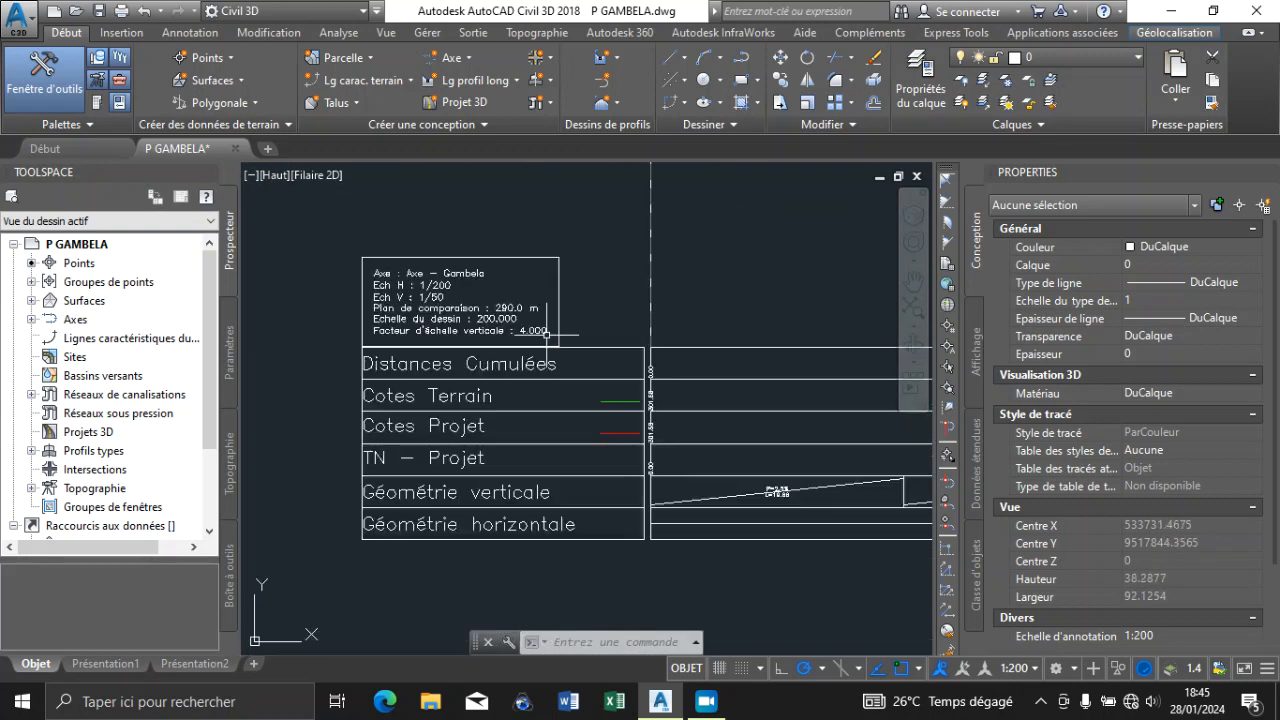
{"action": "scroll", "coordinate": [521, 340], "scroll_direction": "up", "scroll_amount": 4}
{"action": "scroll", "coordinate": [523, 263], "scroll_direction": "down", "scroll_amount": 3}
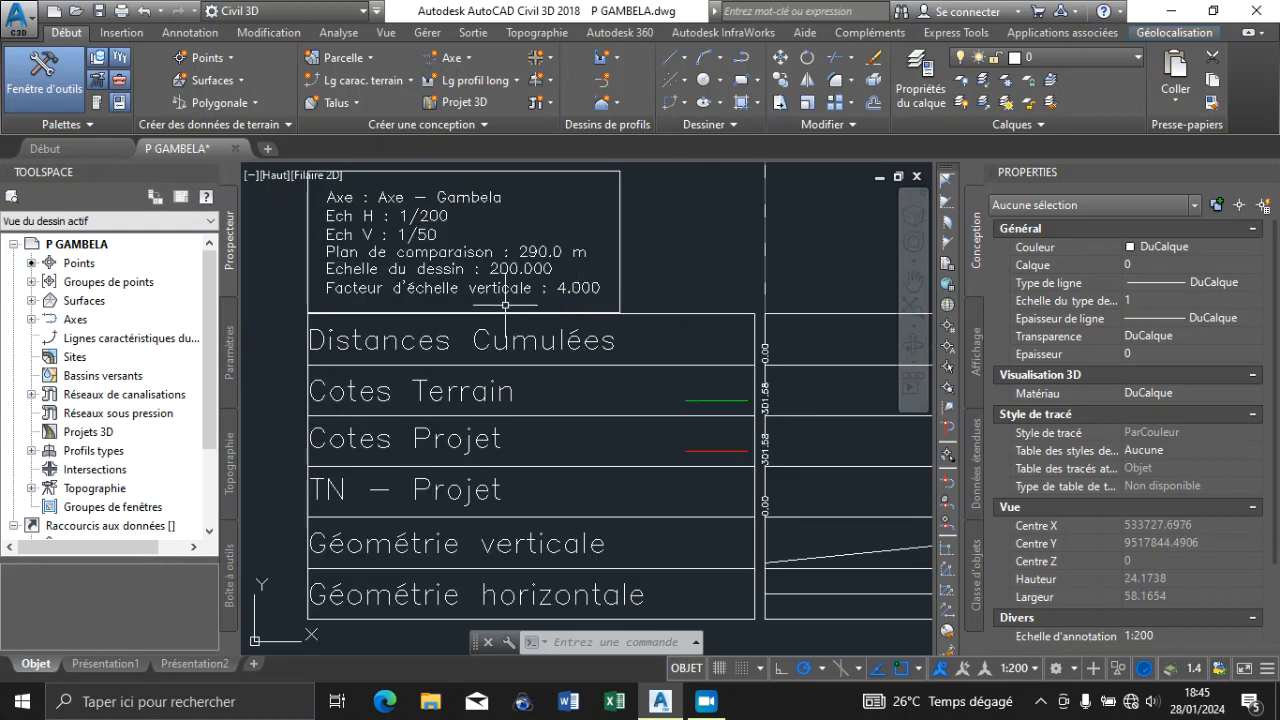
{"action": "scroll", "coordinate": [494, 333], "scroll_direction": "down", "scroll_amount": 1}
{"action": "scroll", "coordinate": [528, 313], "scroll_direction": "up", "scroll_amount": 4}
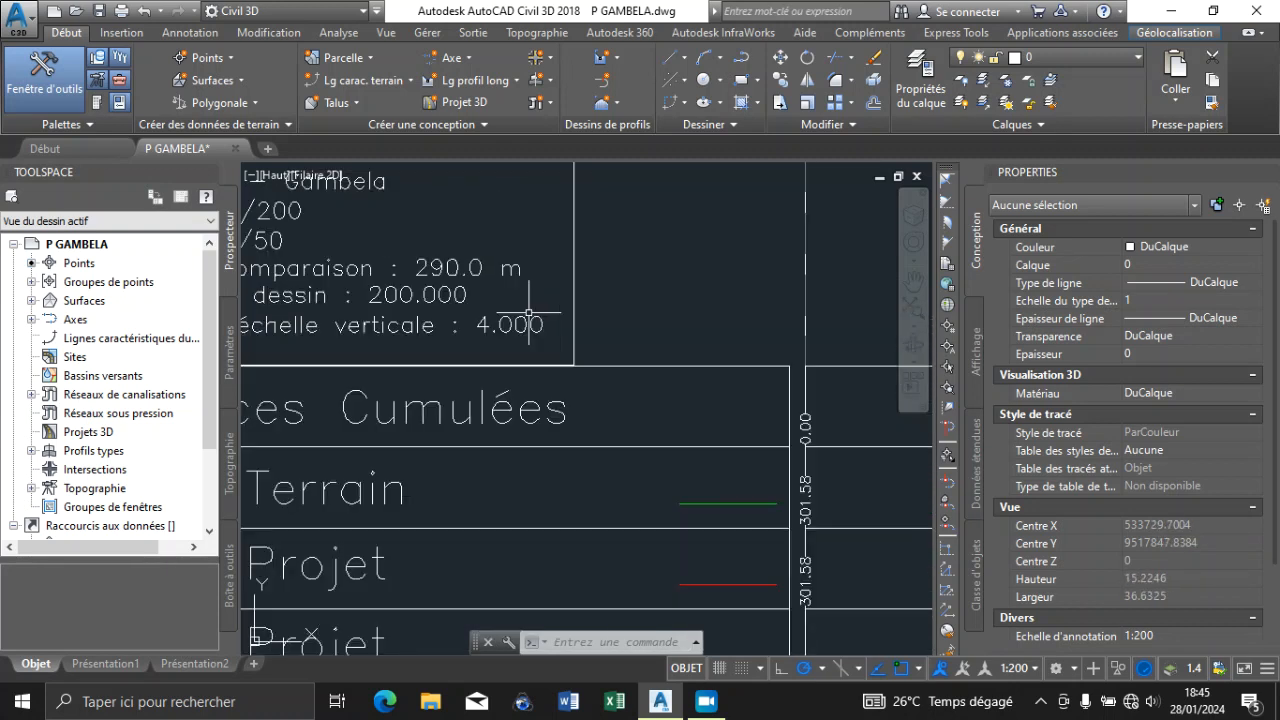
Remove all existing bands from the bottom of profile view LPL_AXE_GAMBELA1 in its properties
{"action": "scroll", "coordinate": [528, 313], "scroll_direction": "down", "scroll_amount": 4}
{"action": "scroll", "coordinate": [491, 347], "scroll_direction": "up", "scroll_amount": 4}
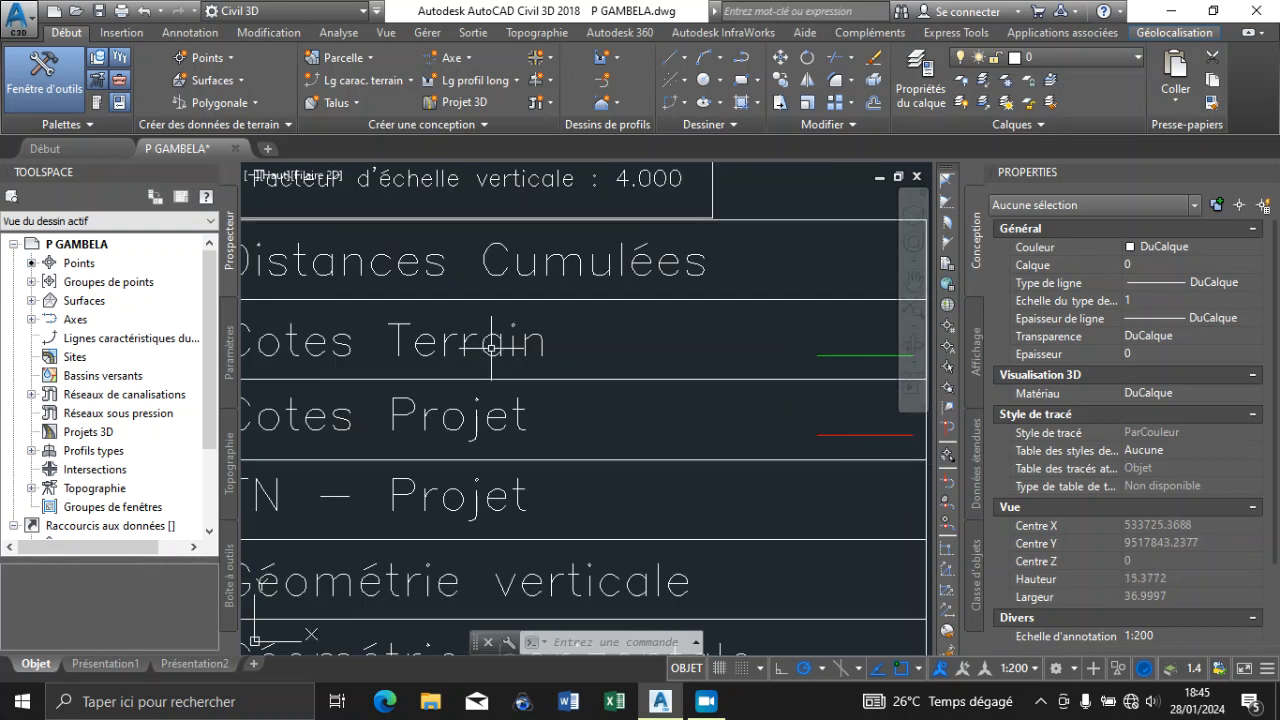
{"action": "scroll", "coordinate": [491, 347], "scroll_direction": "down", "scroll_amount": 4}
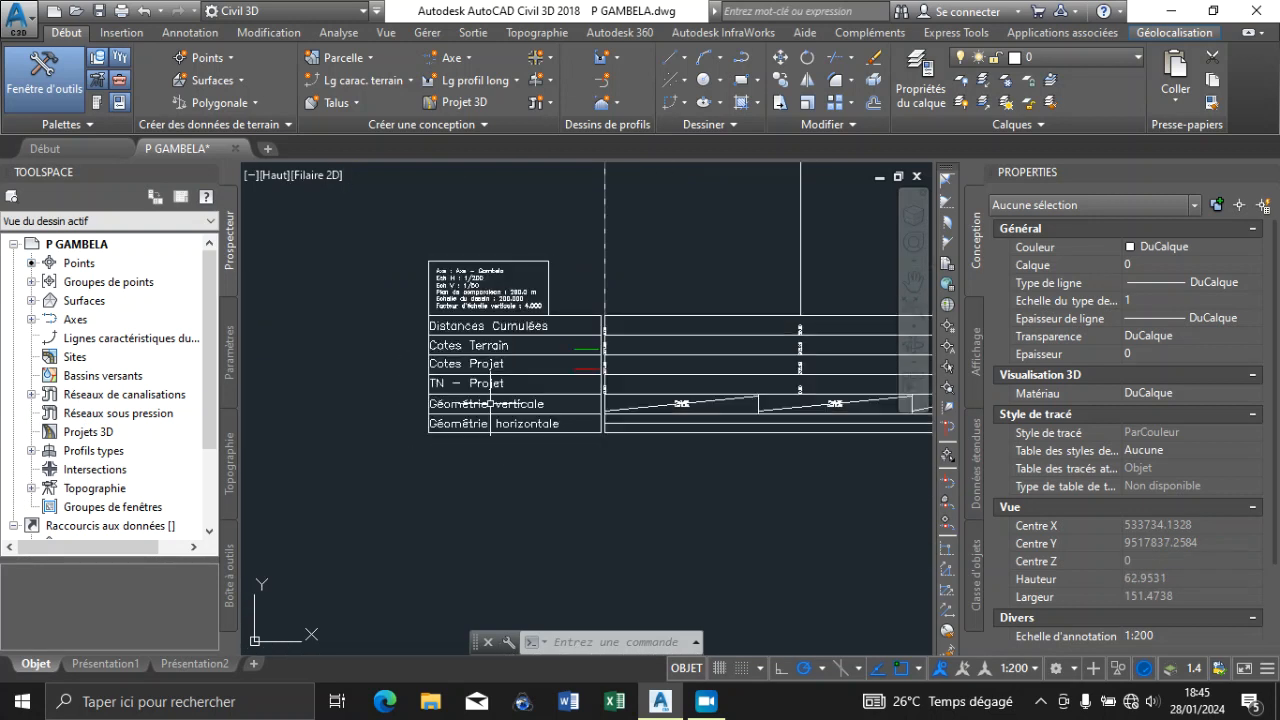
{"action": "left_click", "coordinate": [482, 410]}
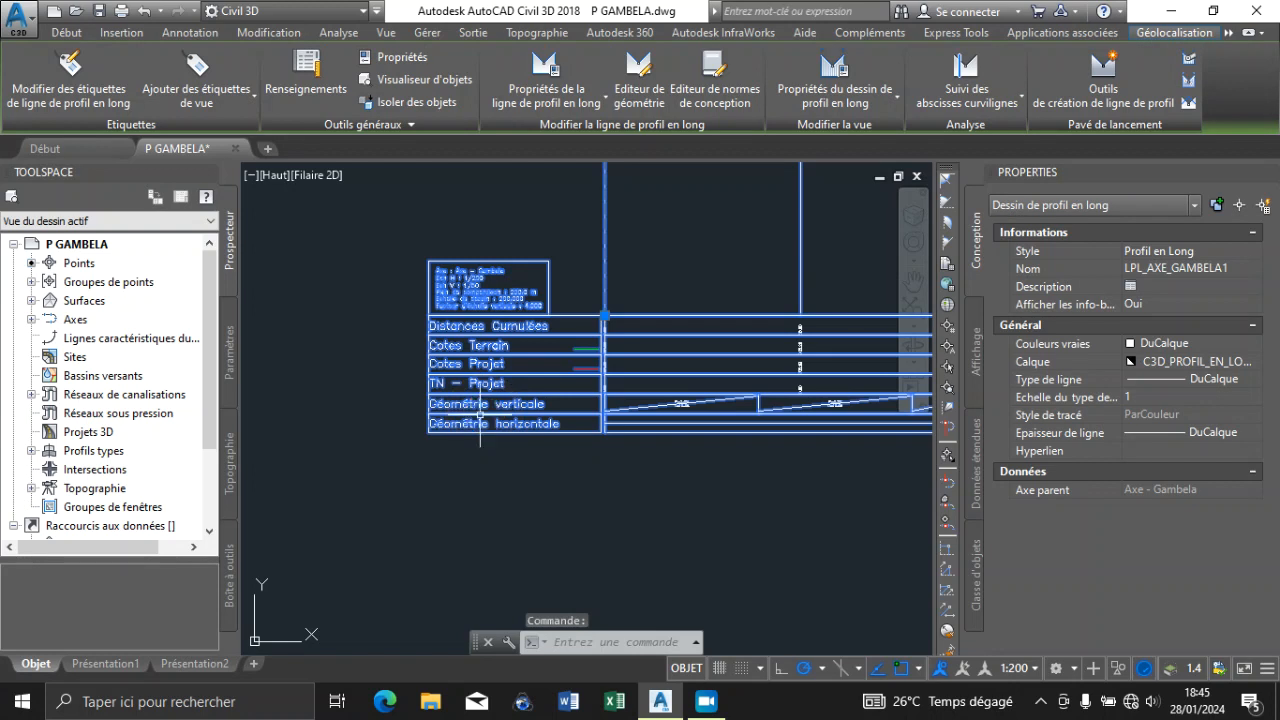
{"action": "scroll", "coordinate": [474, 514], "scroll_direction": "down", "scroll_amount": 2}
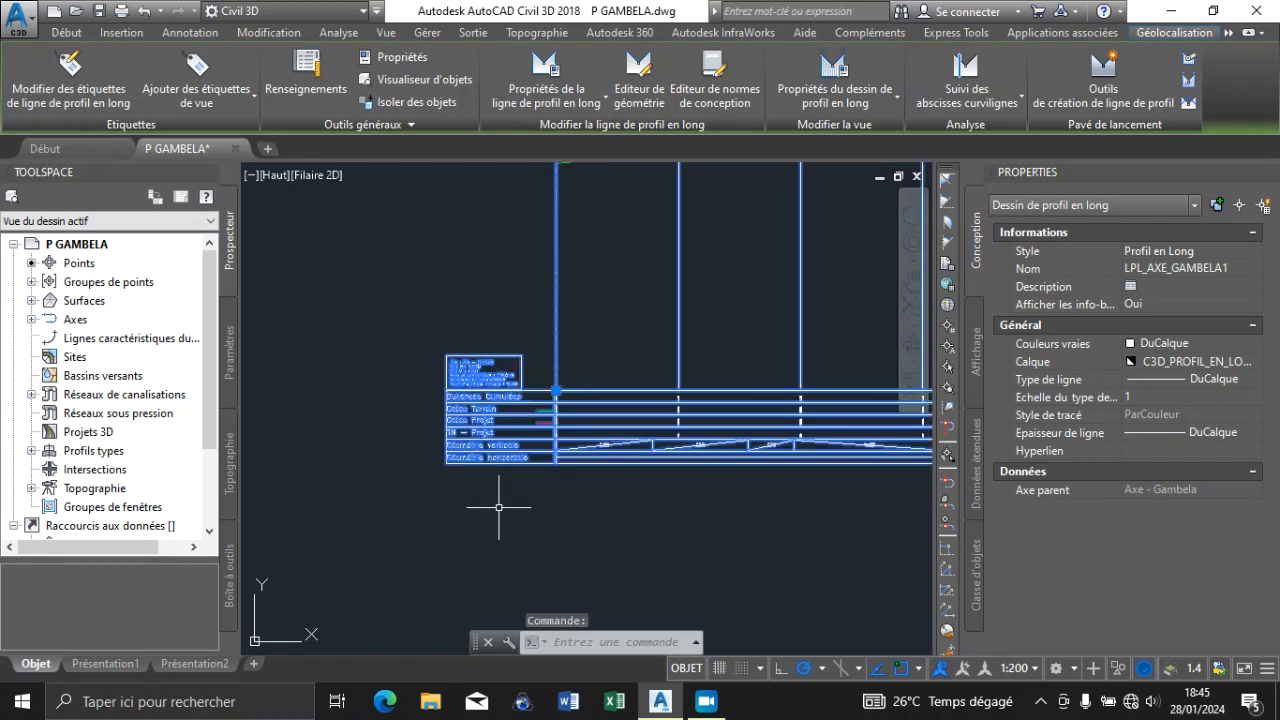
{"action": "right_click", "coordinate": [474, 434]}
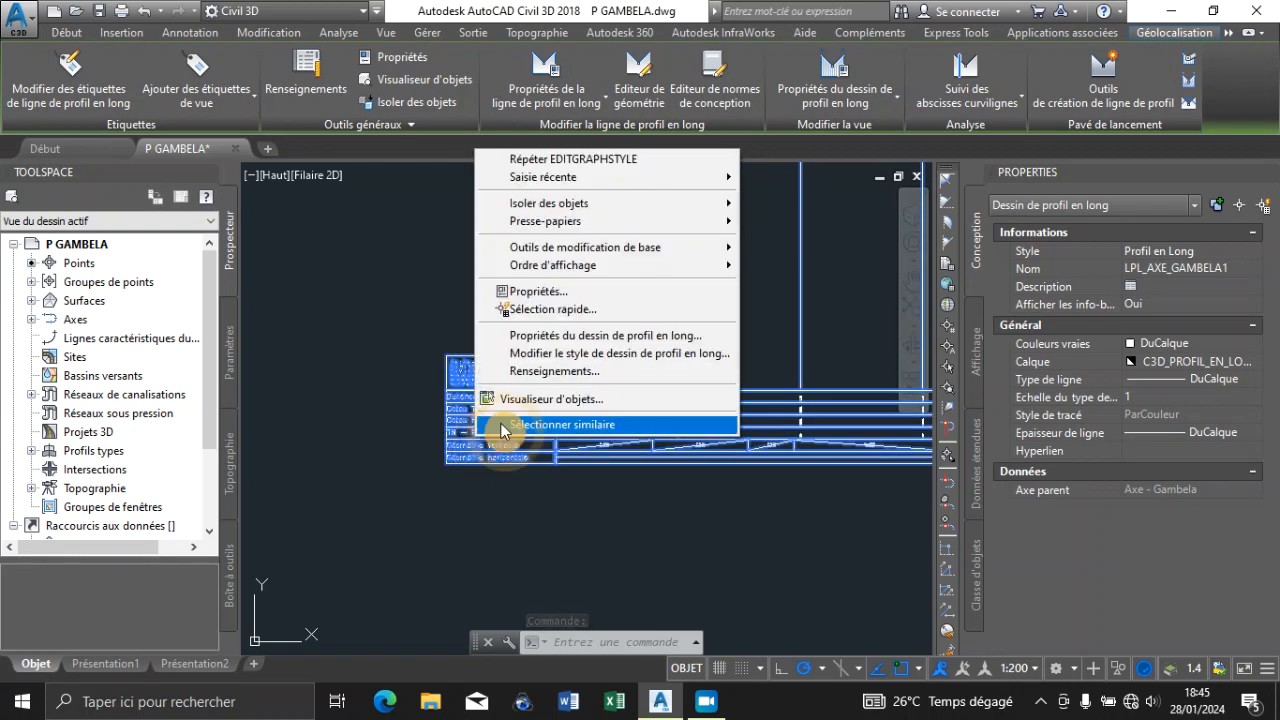
{"action": "left_click", "coordinate": [547, 341]}
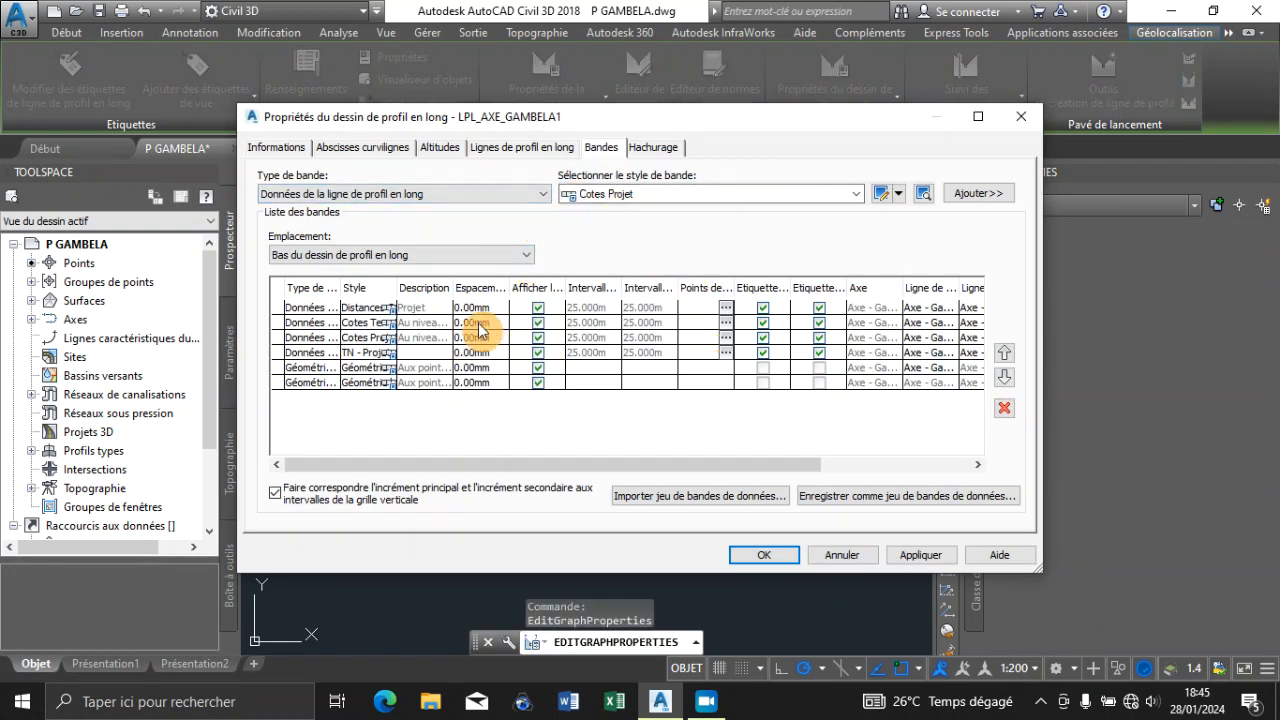
{"action": "left_click", "coordinate": [335, 307]}
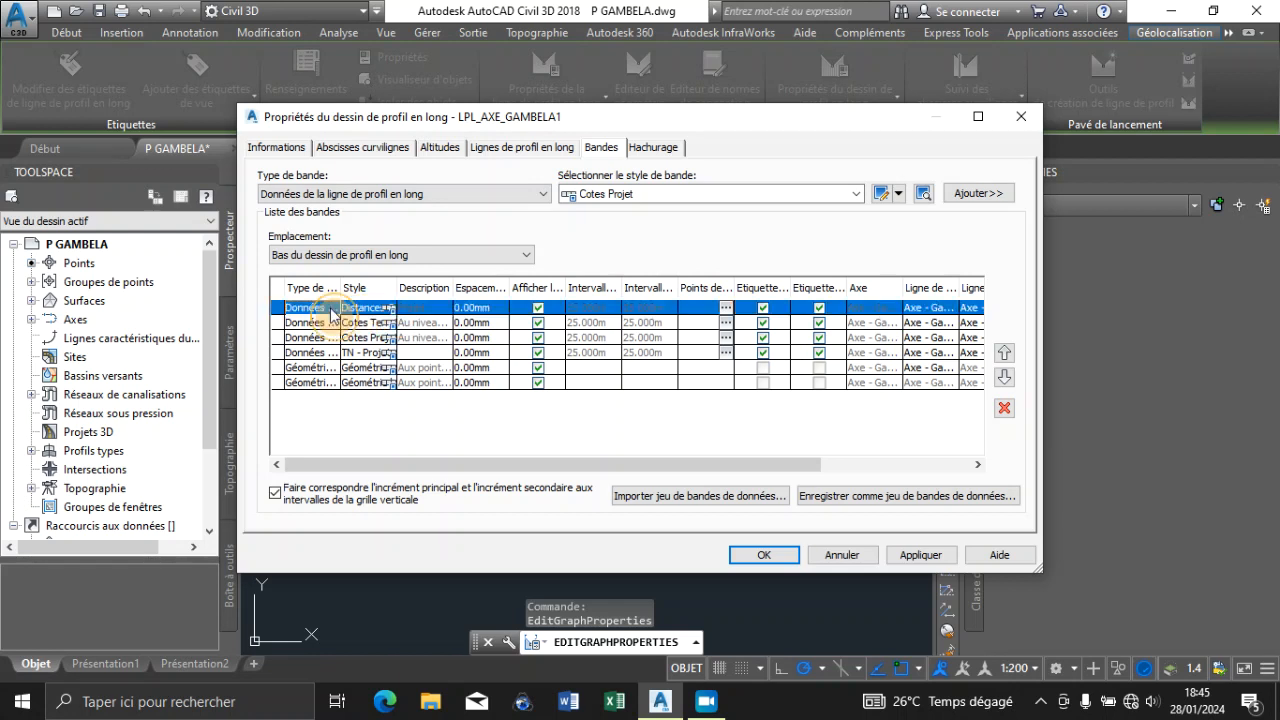
{"action": "left_click", "coordinate": [1004, 408]}
{"action": "left_click", "coordinate": [1004, 408]}
{"action": "left_click", "coordinate": [1004, 408]}
{"action": "left_click", "coordinate": [1004, 408]}
{"action": "left_click", "coordinate": [1004, 408]}
{"action": "left_click", "coordinate": [1004, 408]}
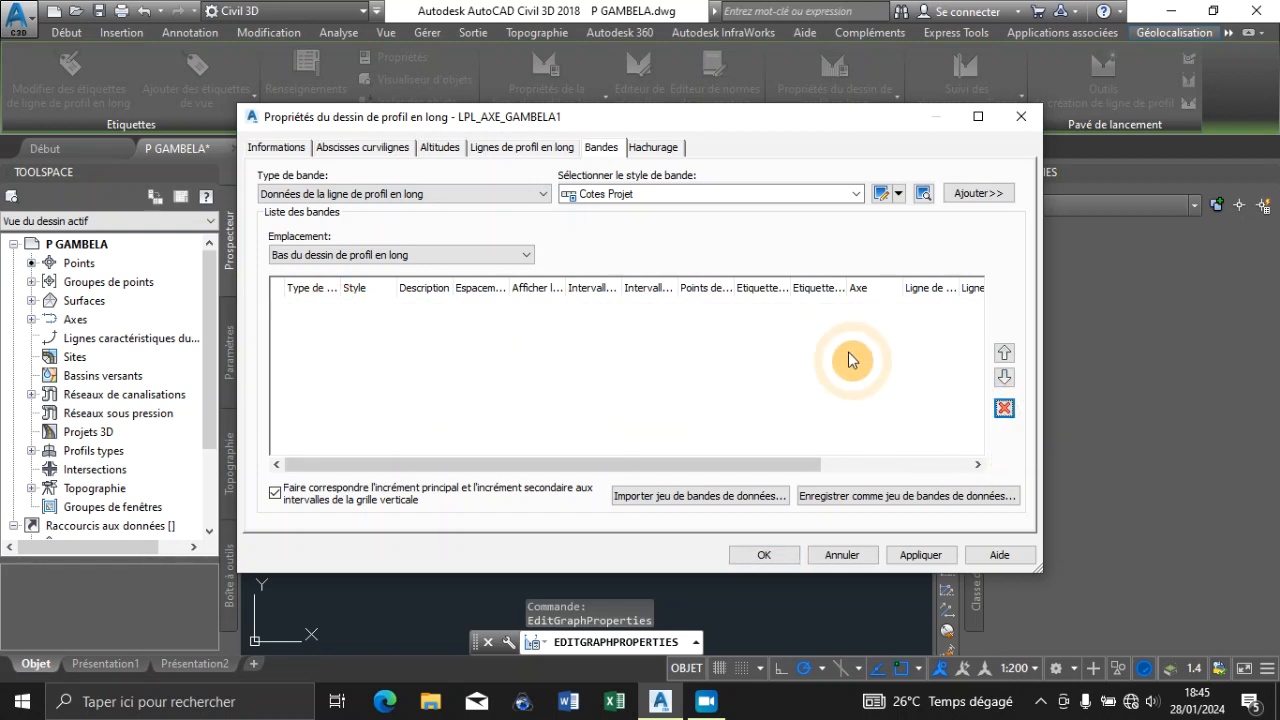
Add a Ligne de coupe band with the Numéro de PT style at the bottom of the profile view
{"action": "left_click", "coordinate": [543, 194]}
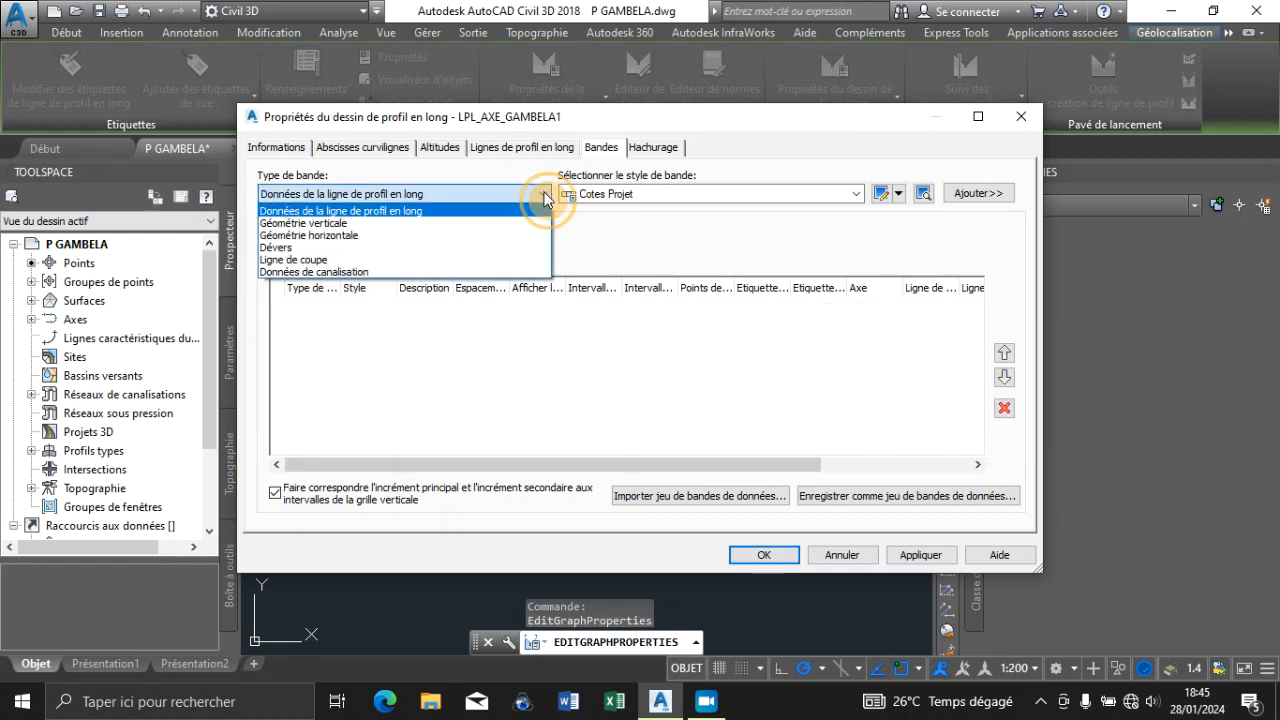
{"action": "left_click", "coordinate": [318, 259]}
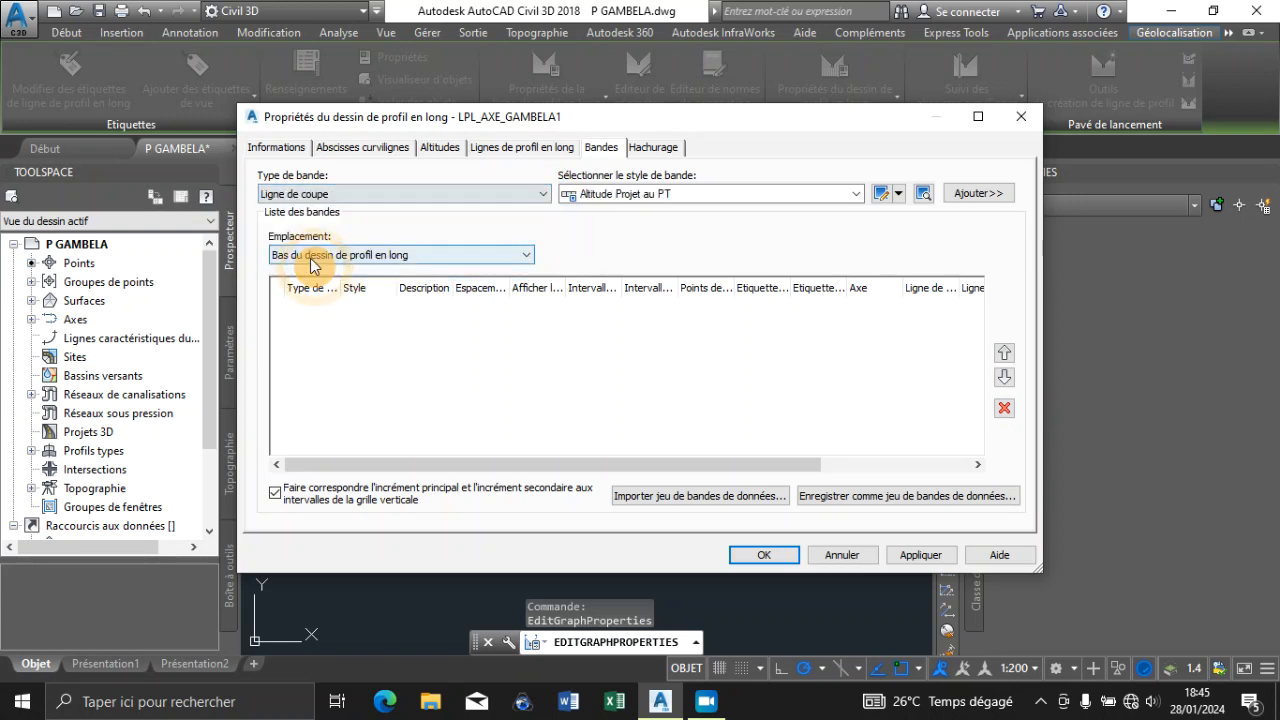
{"action": "left_click", "coordinate": [852, 194]}
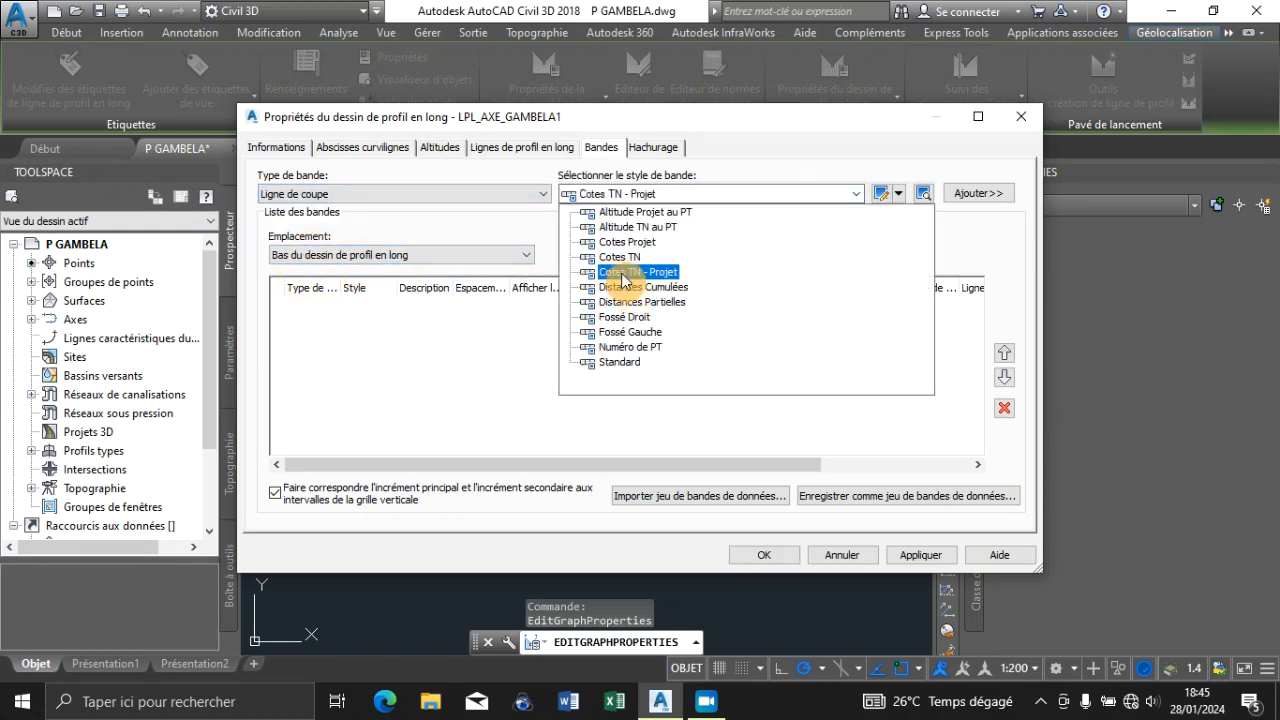
{"action": "left_click", "coordinate": [630, 347]}
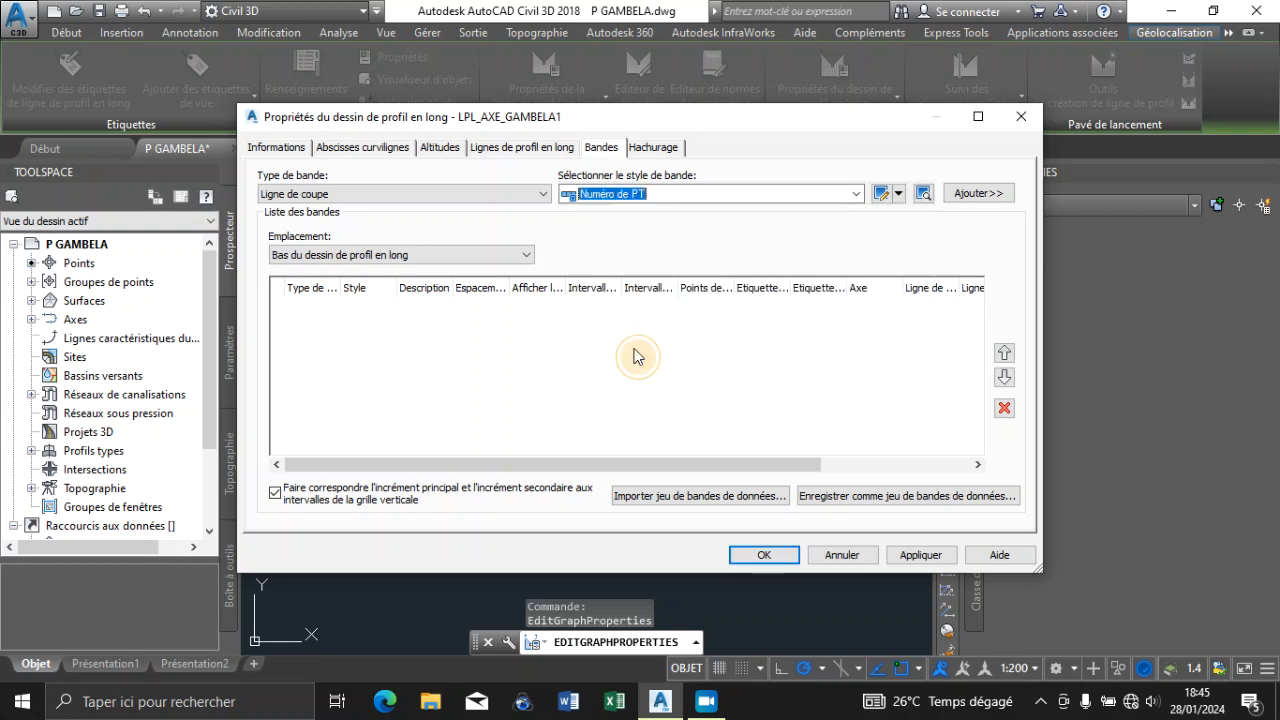
{"action": "left_click", "coordinate": [983, 194]}
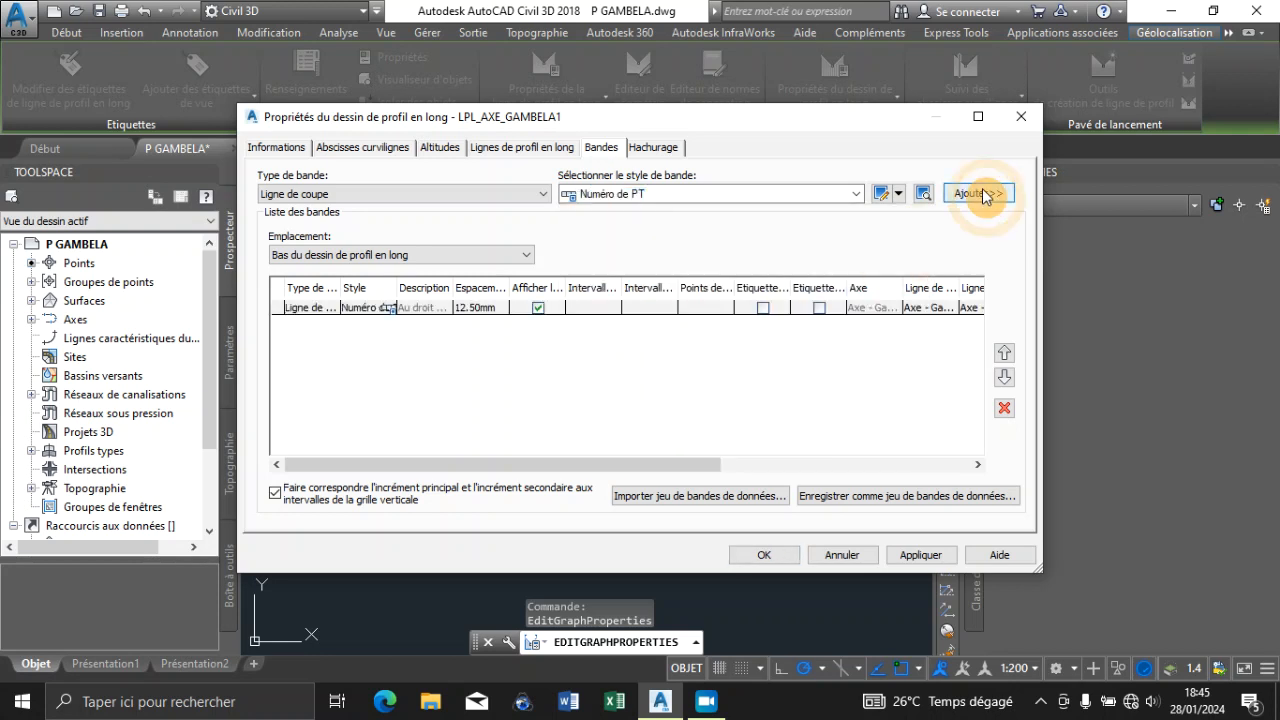
Add Ligne de coupe bands with the Distances Partielles and Distances Cumulées styles to the band list
{"action": "left_click", "coordinate": [855, 197]}
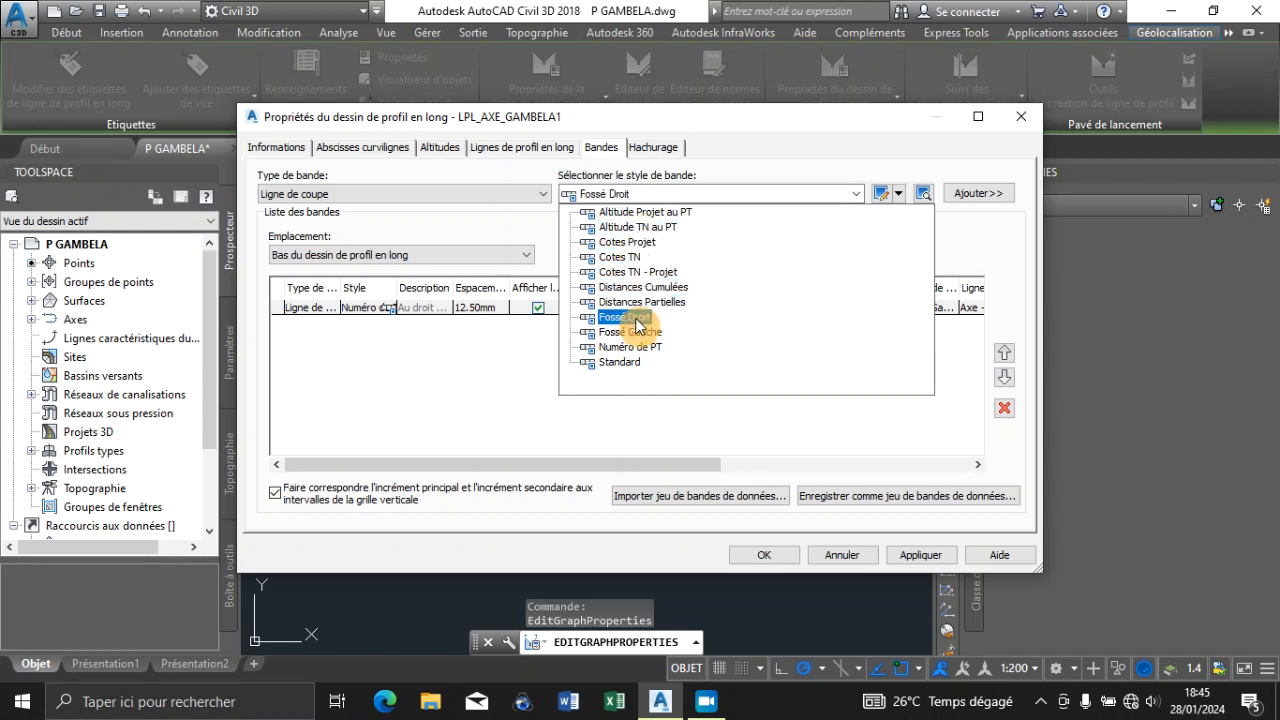
{"action": "left_click", "coordinate": [641, 302]}
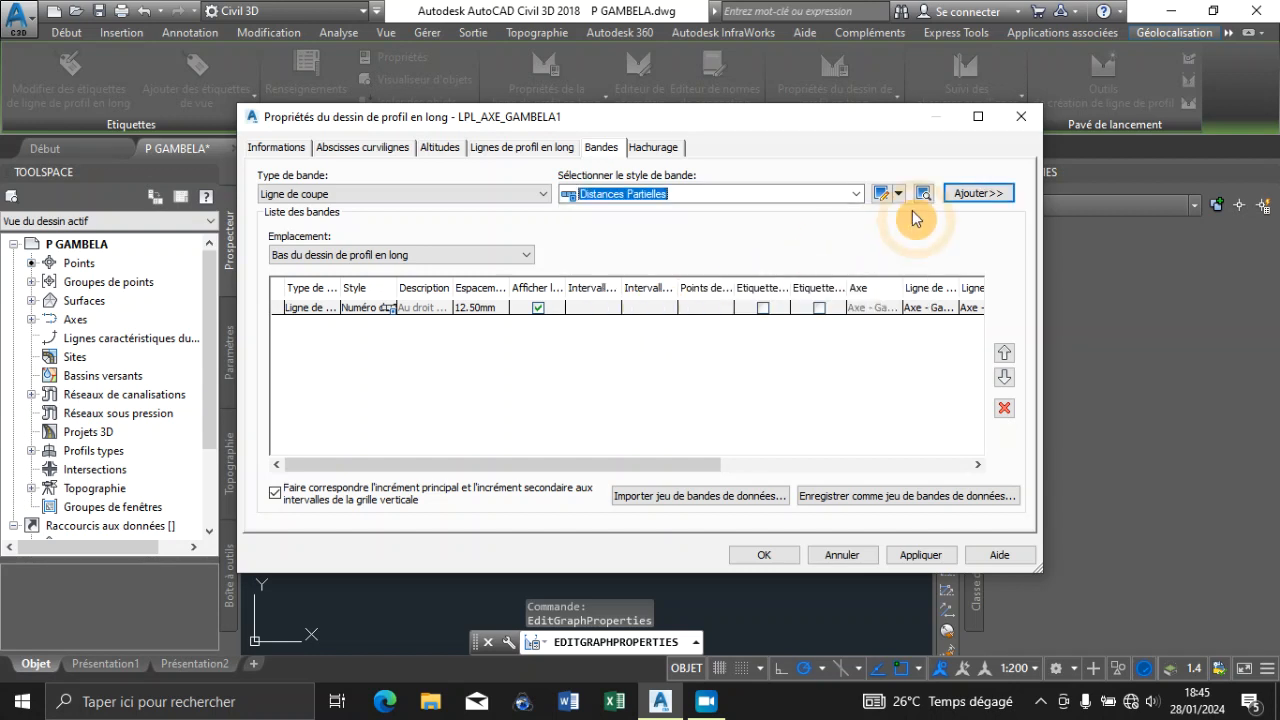
{"action": "left_click", "coordinate": [980, 194]}
{"action": "left_click", "coordinate": [850, 196]}
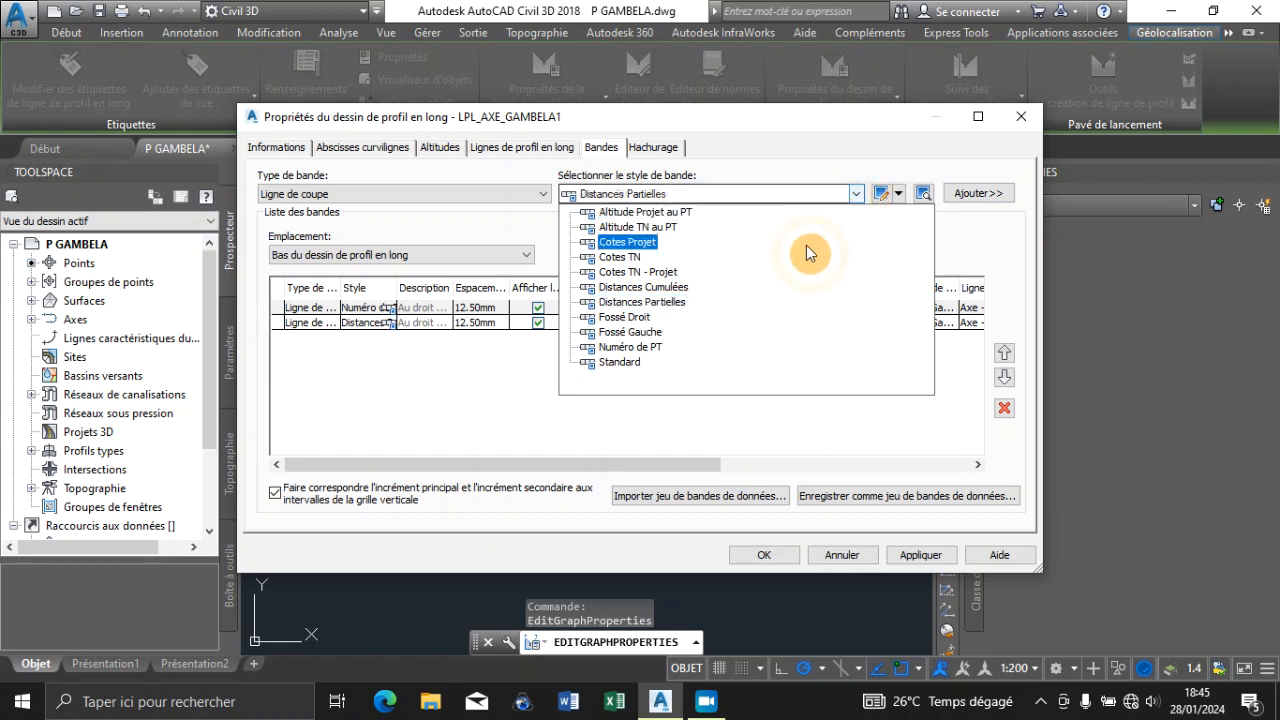
{"action": "left_click", "coordinate": [643, 287]}
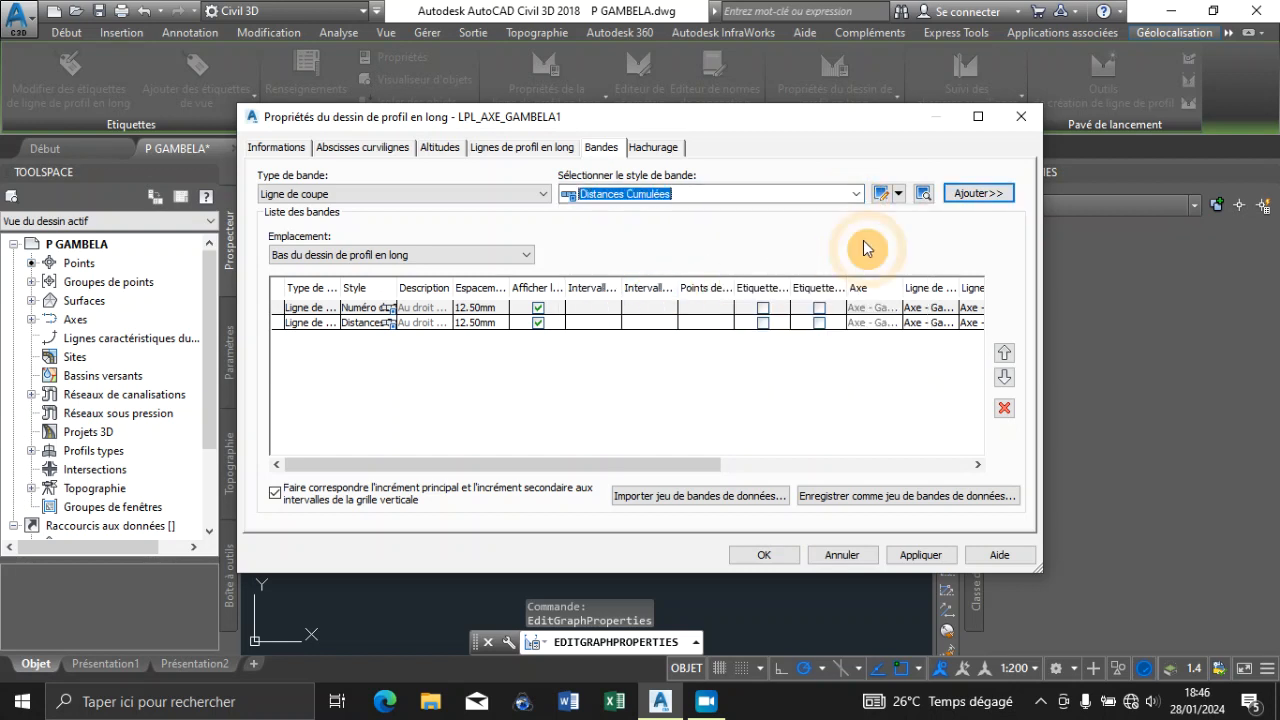
{"action": "left_click", "coordinate": [976, 196]}
Add Ligne de coupe bands with the Cotes TN and Cotes Projet styles to the band list
{"action": "left_click", "coordinate": [858, 194]}
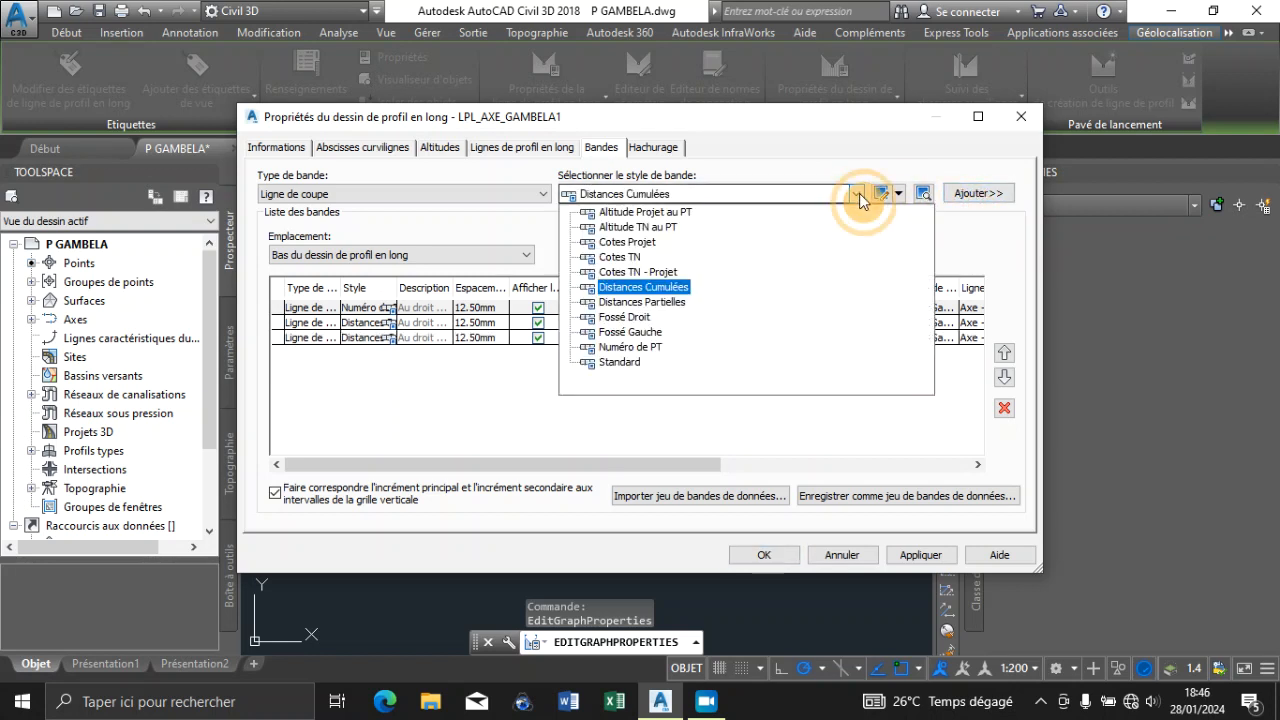
{"action": "left_click", "coordinate": [620, 257]}
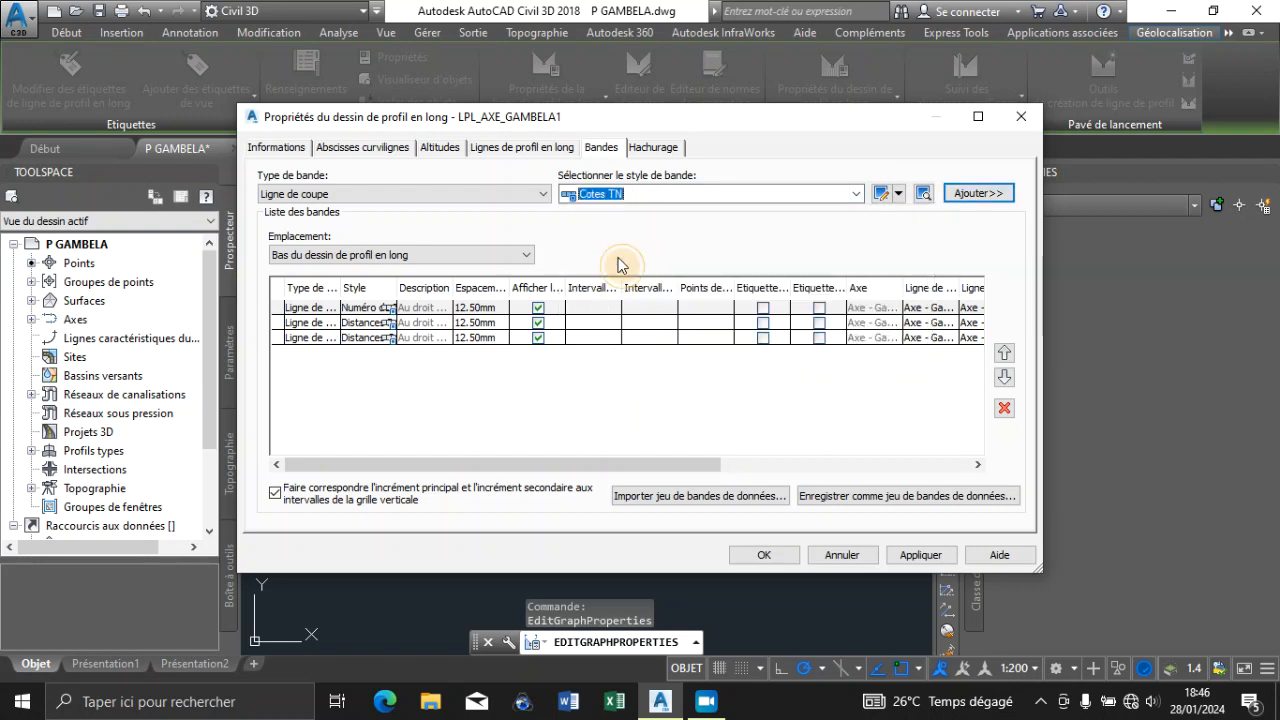
{"action": "left_click", "coordinate": [962, 193]}
{"action": "left_click", "coordinate": [858, 194]}
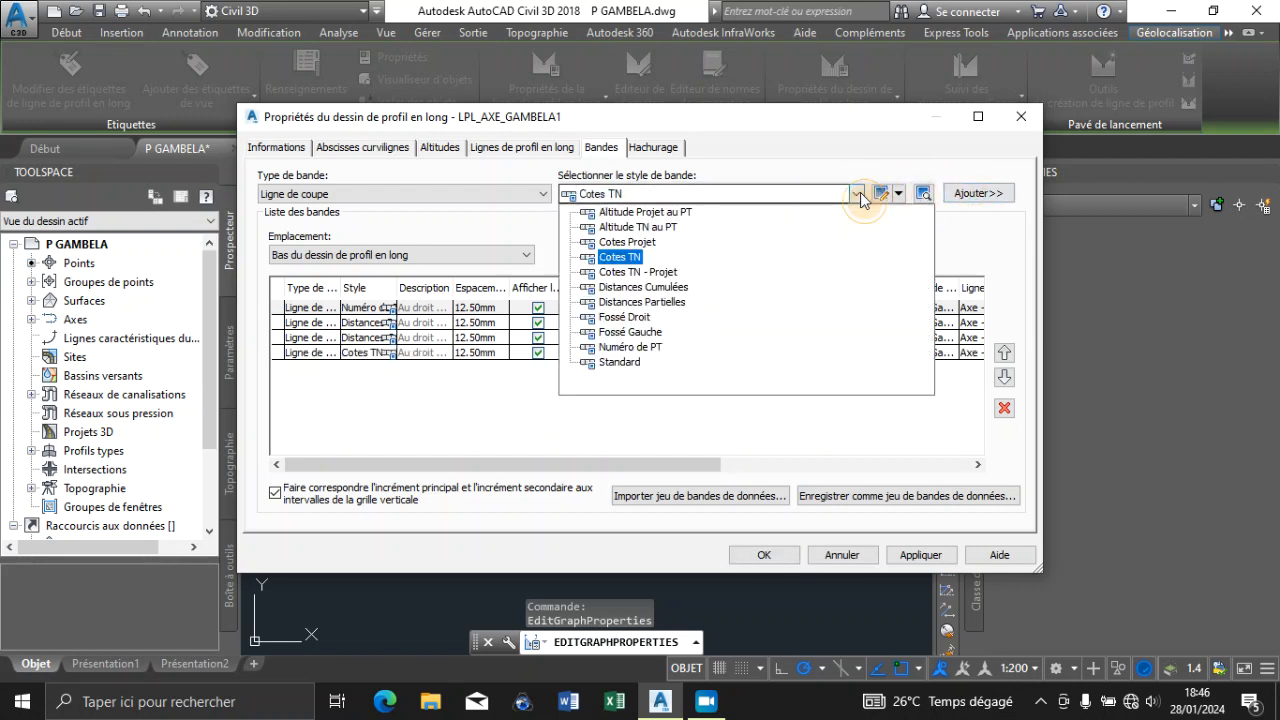
{"action": "left_click", "coordinate": [659, 274]}
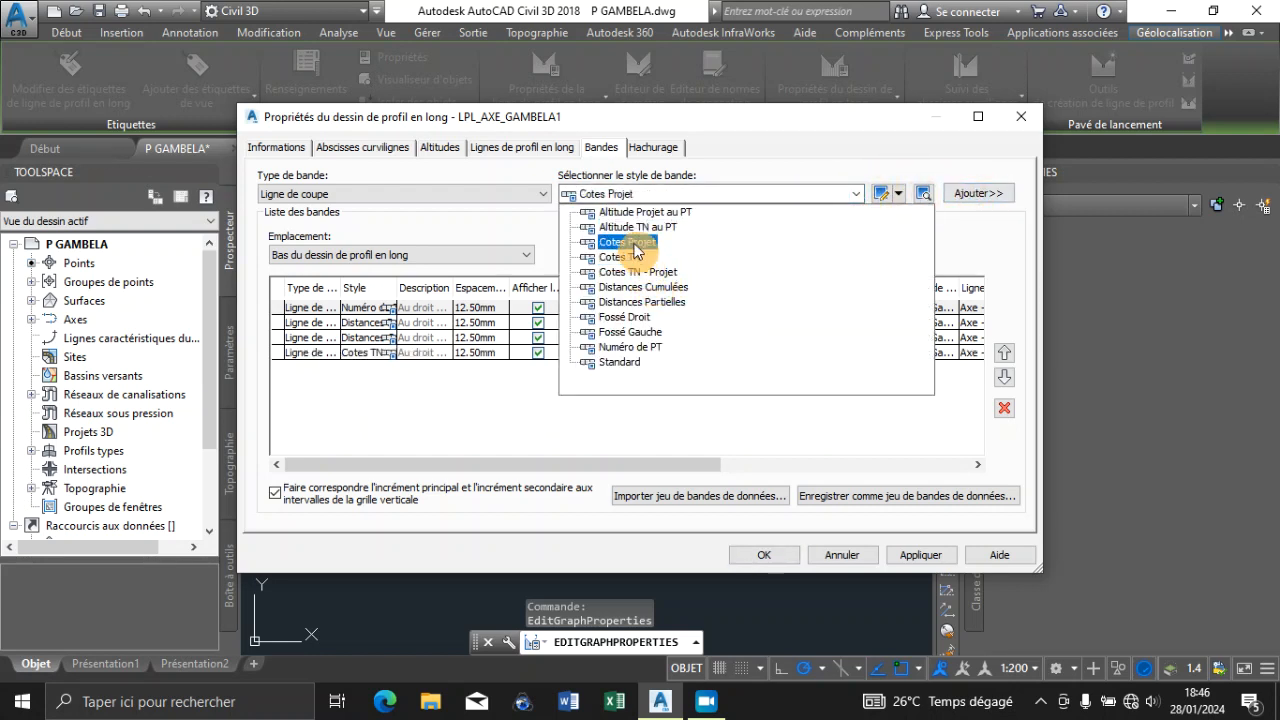
{"action": "left_click", "coordinate": [627, 242]}
{"action": "left_click", "coordinate": [970, 193]}
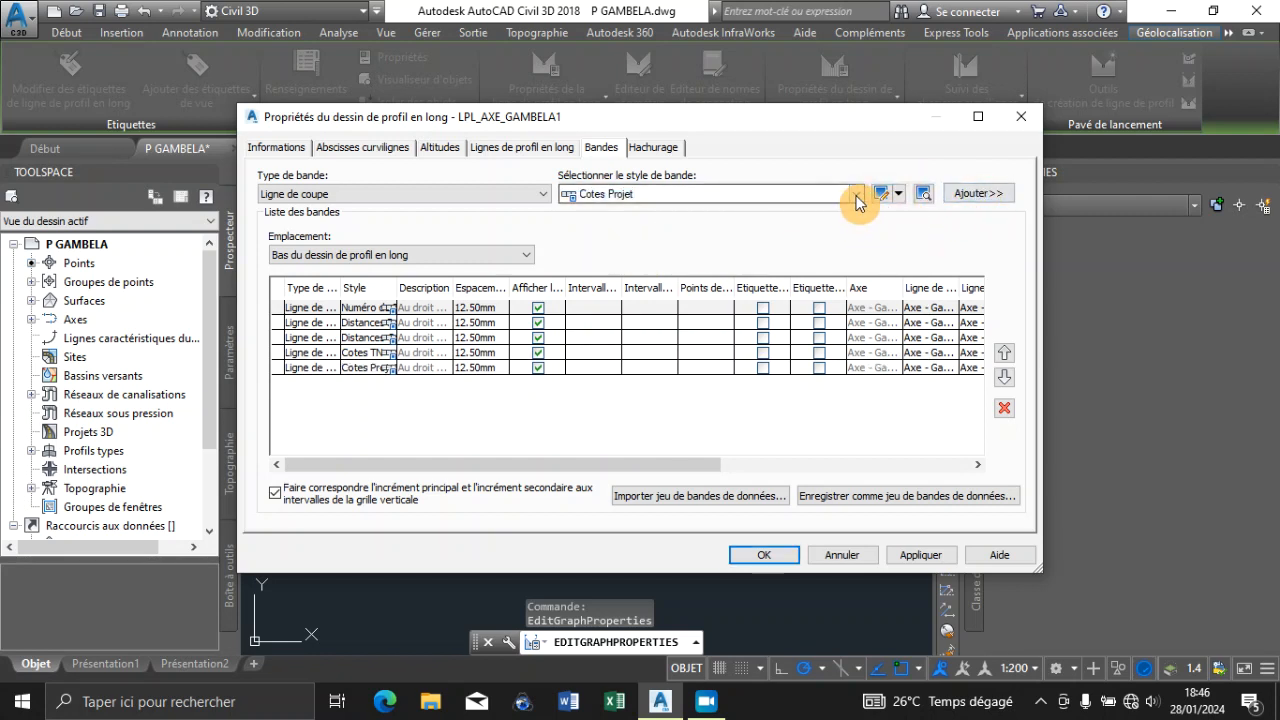
Add a Ligne de coupe band with the Cotes TN - Projet style to the band list
{"action": "left_click", "coordinate": [857, 194]}
{"action": "left_click", "coordinate": [640, 275]}
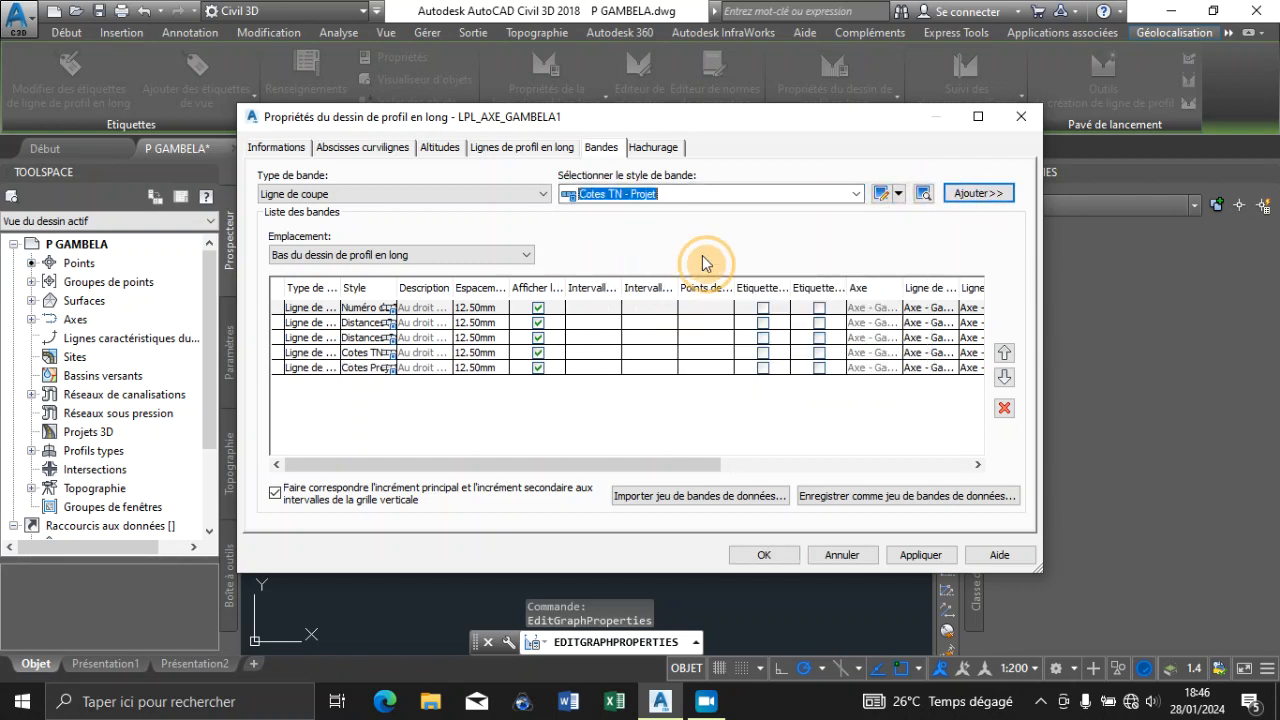
{"action": "left_click", "coordinate": [975, 193]}
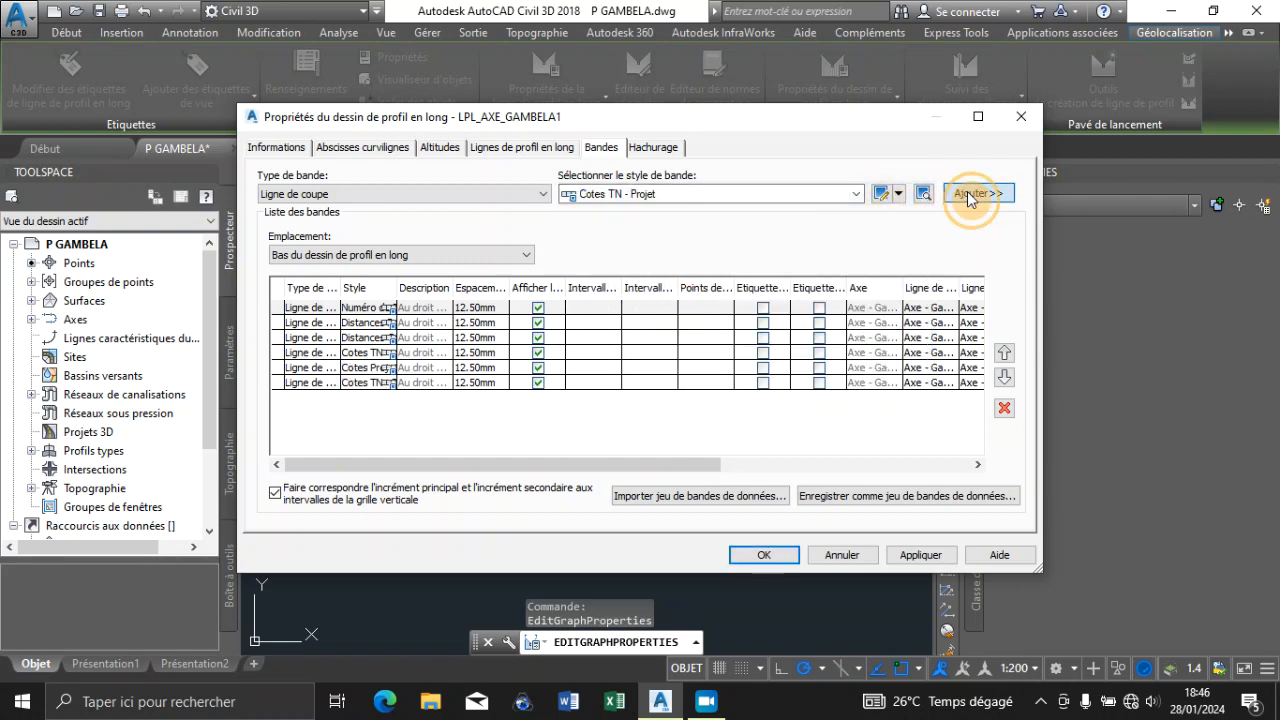
{"action": "left_click", "coordinate": [859, 194]}
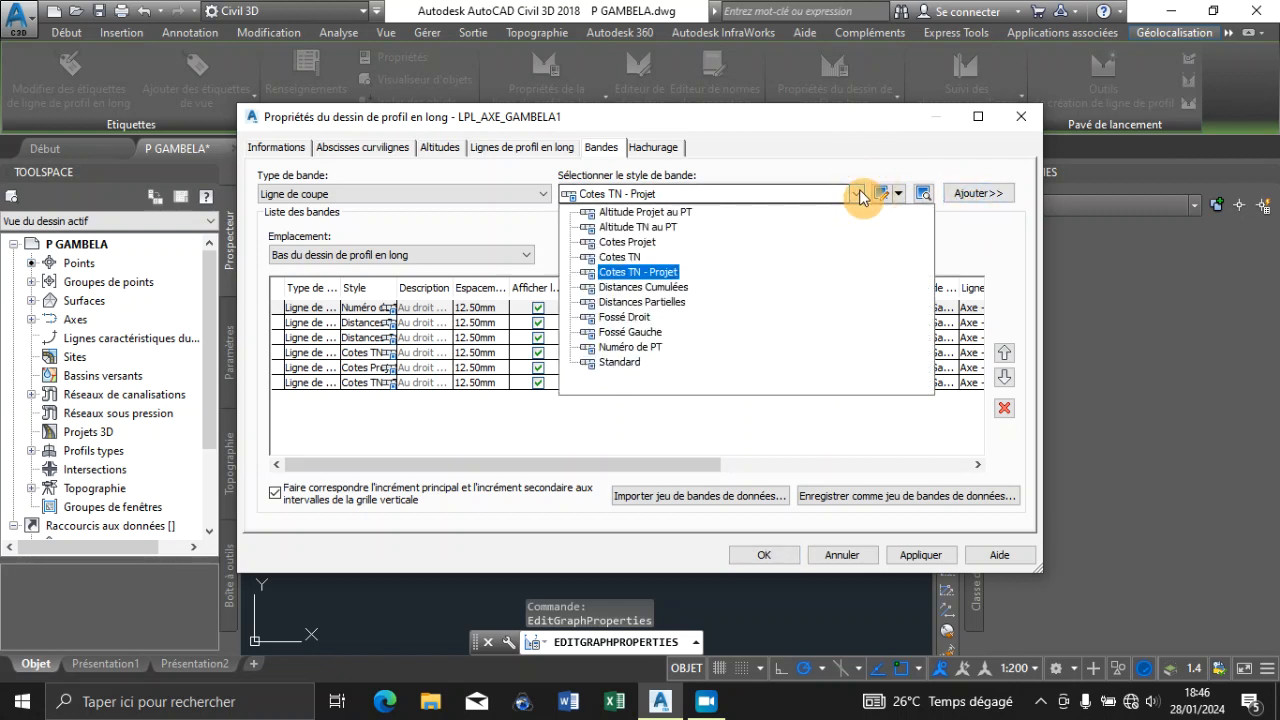
{"action": "left_click", "coordinate": [859, 194]}
Add a Géométrie verticale band styled Déclivités Projet and a Géométrie horizontale band styled Alignements et Courbes
{"action": "left_click", "coordinate": [458, 198]}
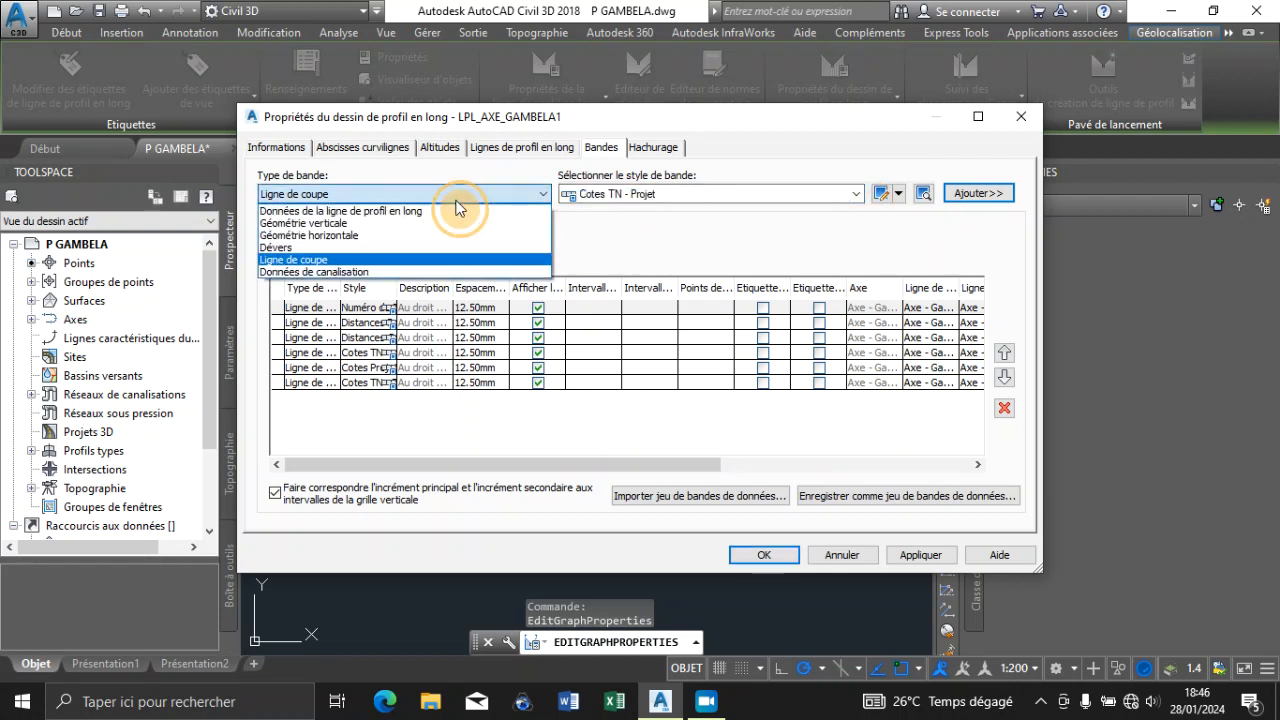
{"action": "left_click", "coordinate": [430, 223]}
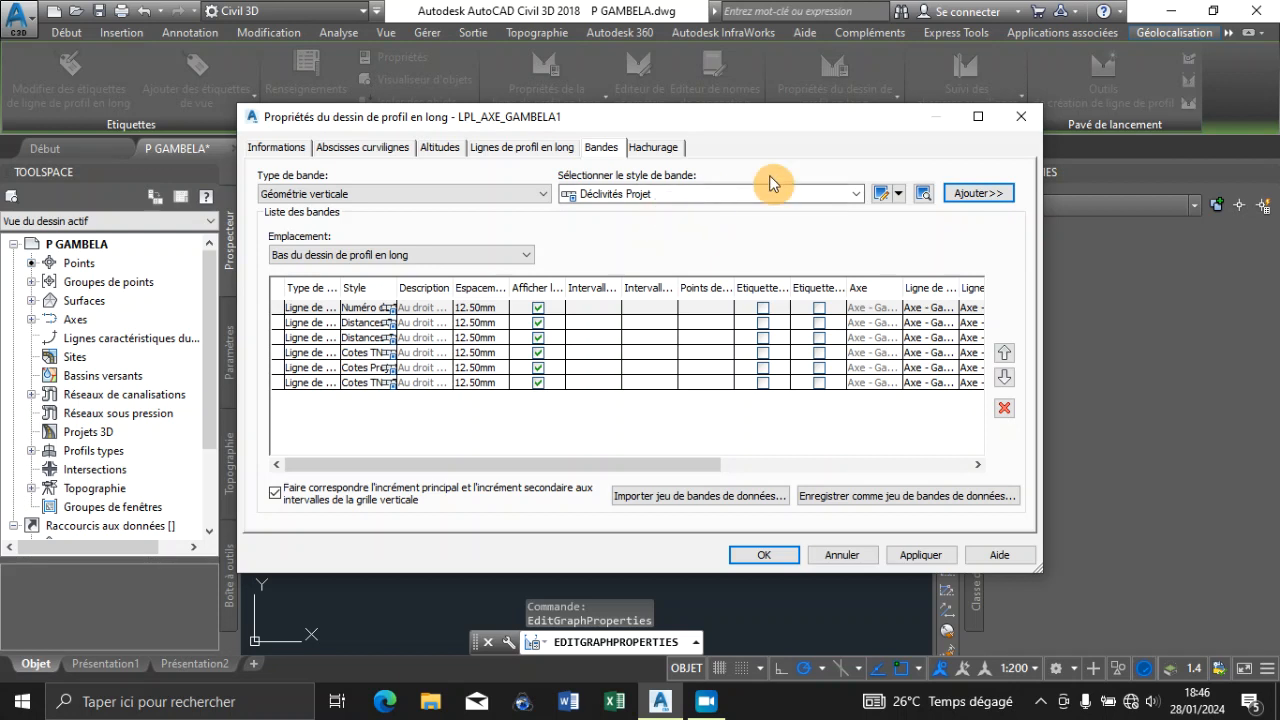
{"action": "left_click", "coordinate": [978, 193]}
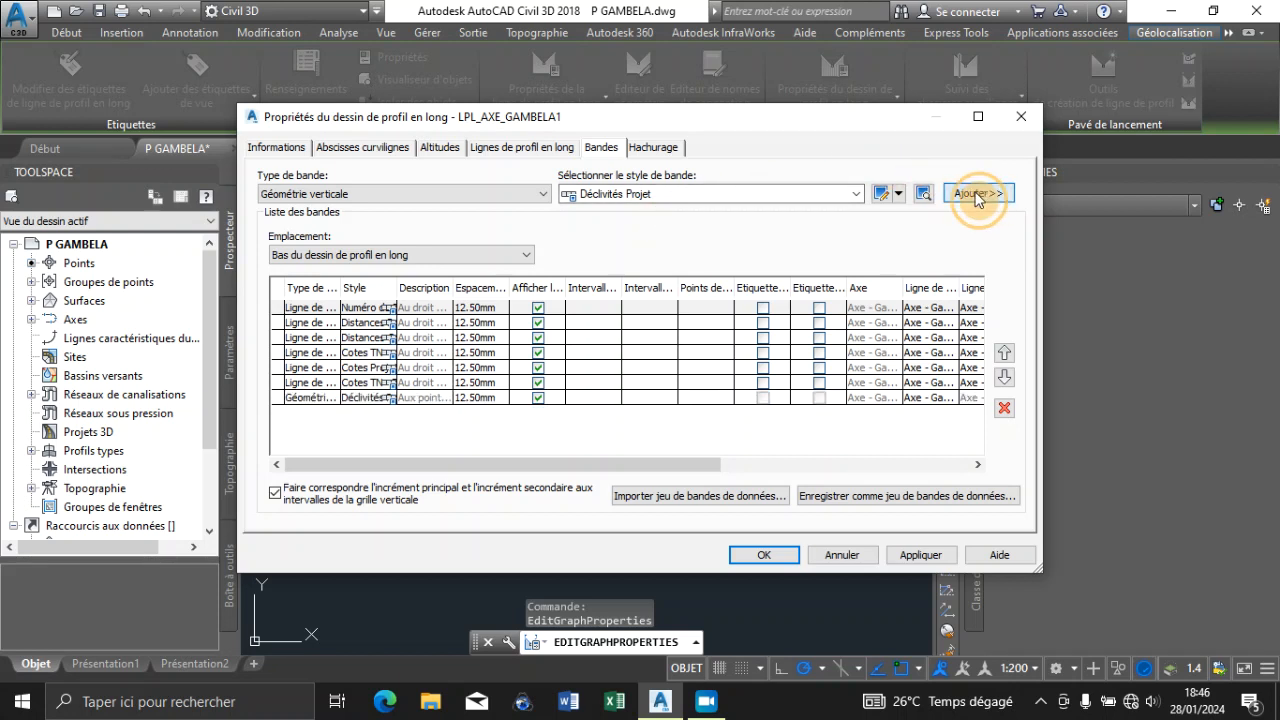
{"action": "left_click", "coordinate": [434, 194]}
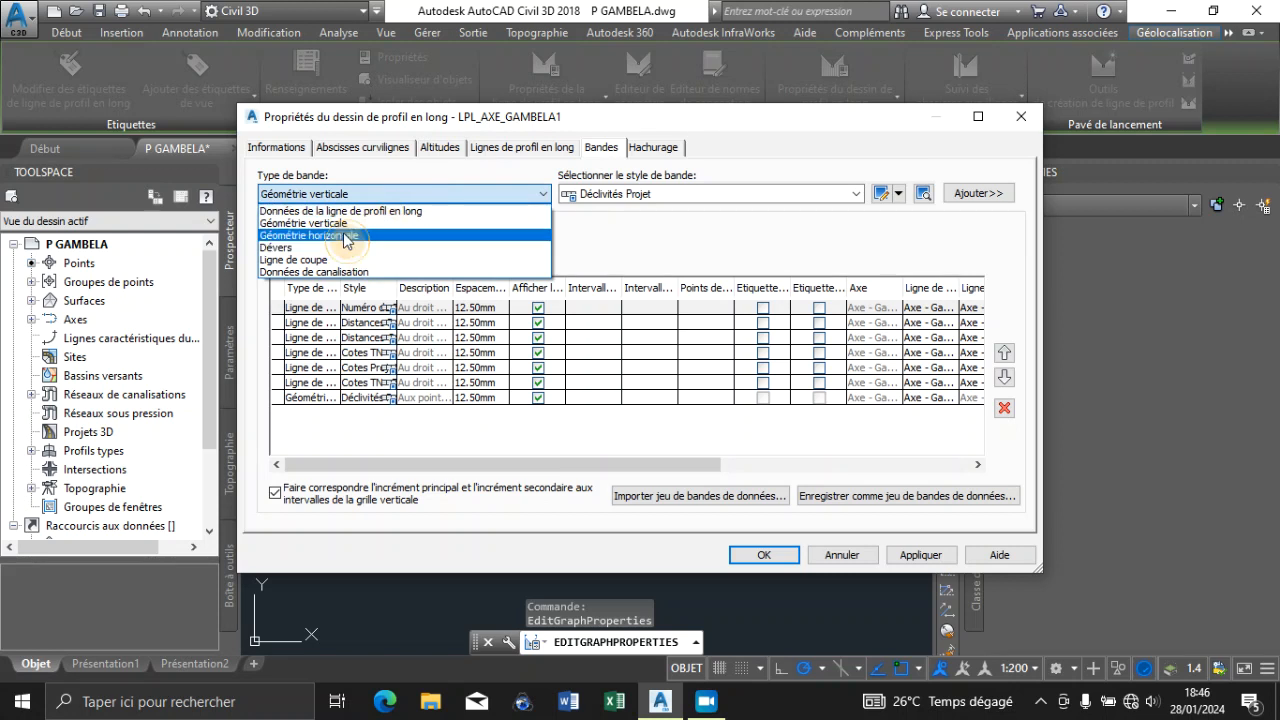
{"action": "left_click", "coordinate": [345, 236]}
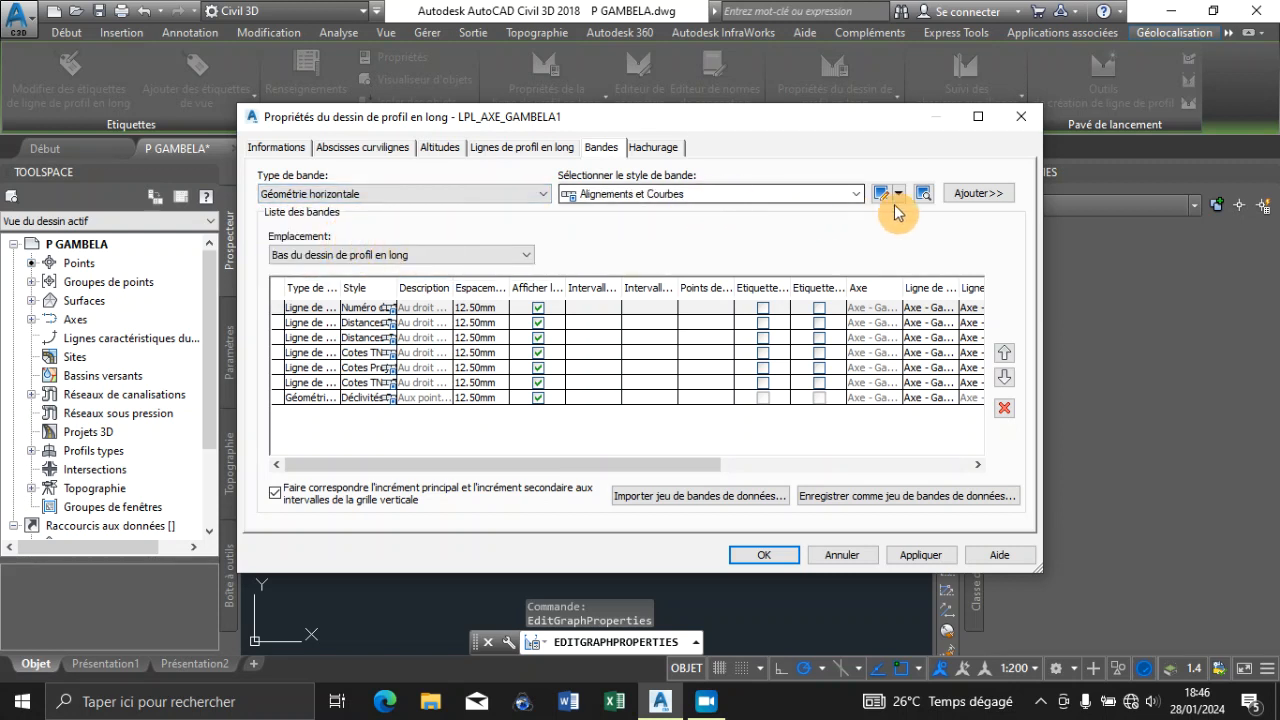
{"action": "left_click", "coordinate": [966, 196]}
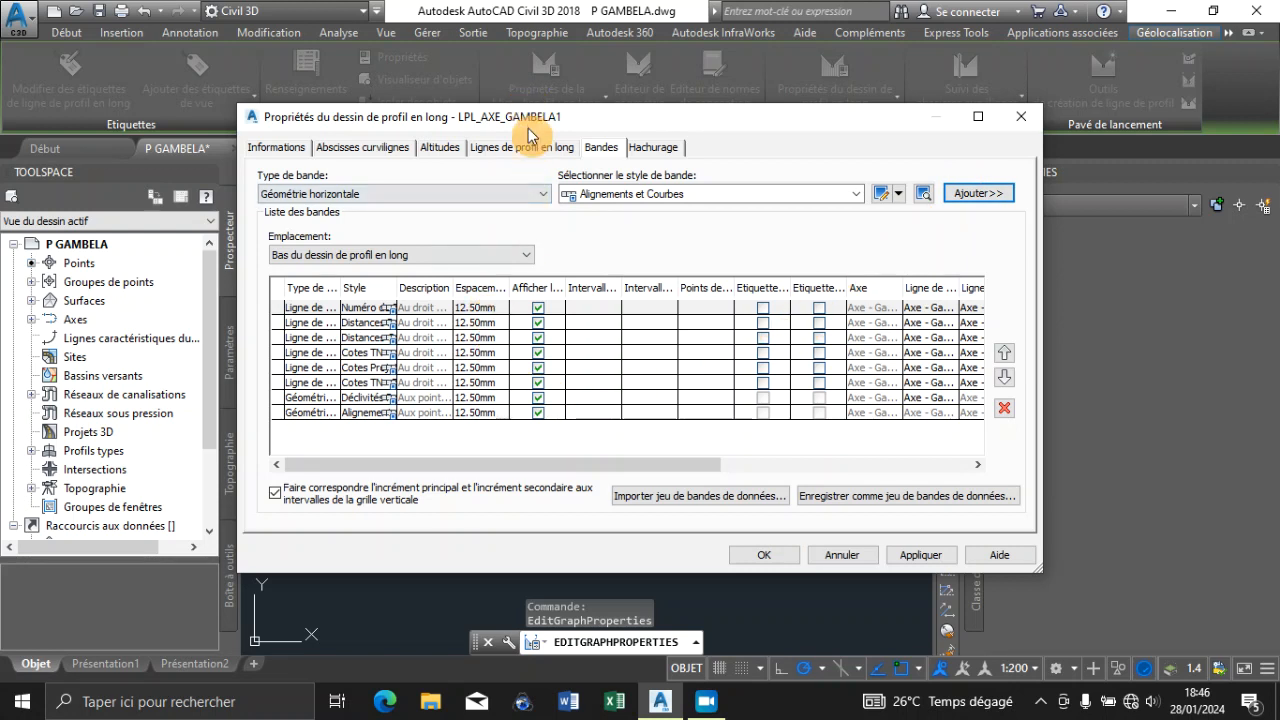
Set the spacing of the Numéro, Distances Partielles, Distances Cumulées and Cotes TN bands to 0 mm
{"action": "mouse_move", "coordinate": [520, 125]}
{"action": "left_mouse_down"}
{"action": "mouse_move", "coordinate": [883, 135]}
{"action": "mouse_move", "coordinate": [957, 170]}
{"action": "mouse_move", "coordinate": [868, 137]}
{"action": "left_mouse_up"}
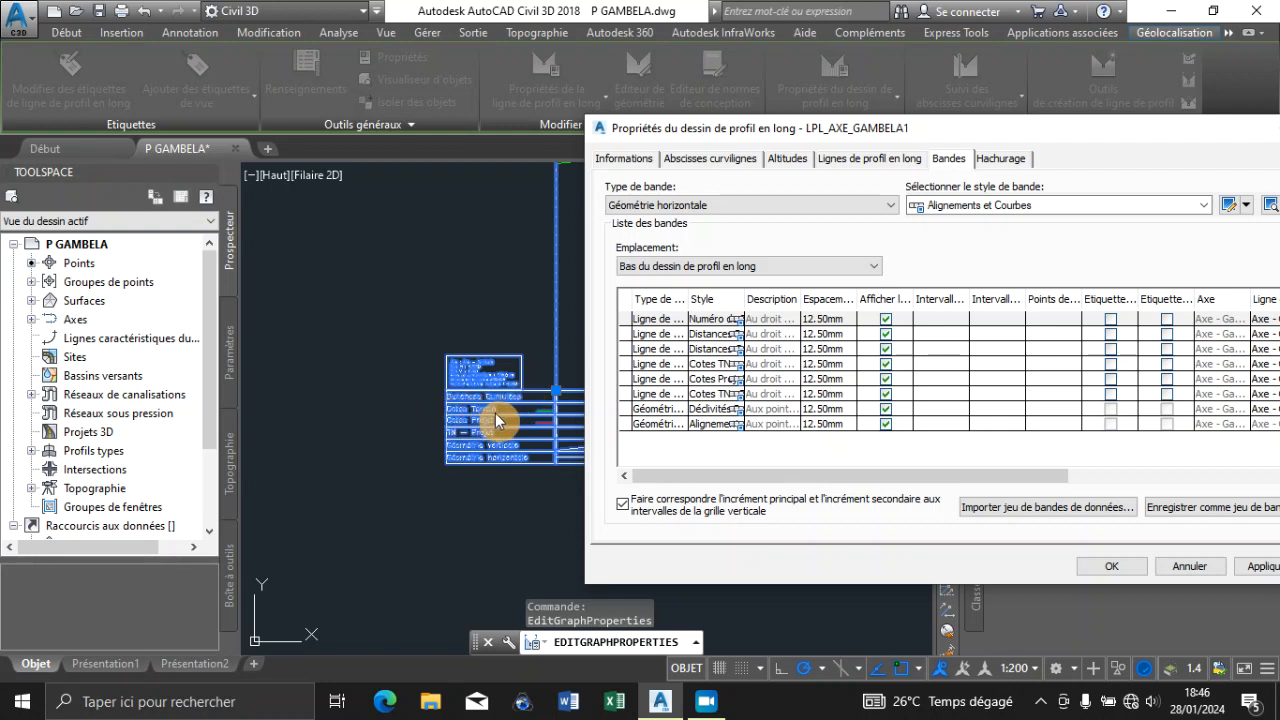
{"action": "left_click", "coordinate": [840, 320]}
{"action": "type", "text": "0"}
{"action": "left_click", "coordinate": [836, 334]}
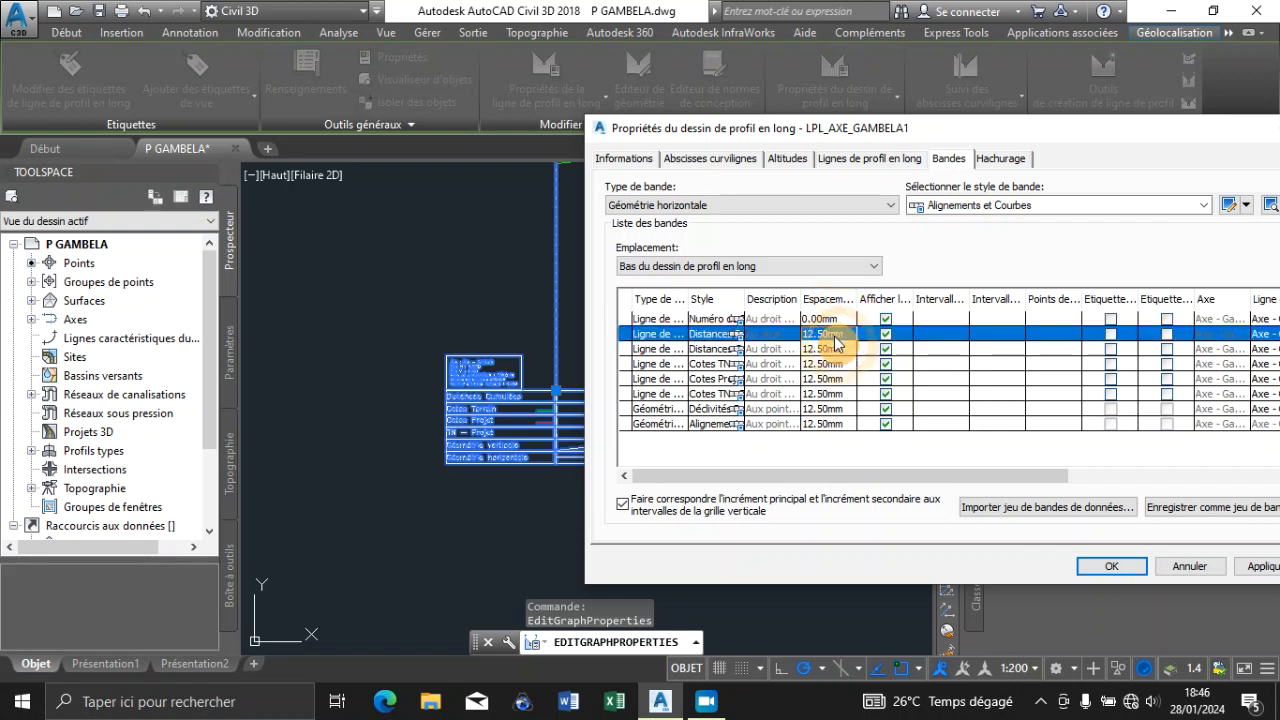
{"action": "left_click", "coordinate": [836, 352]}
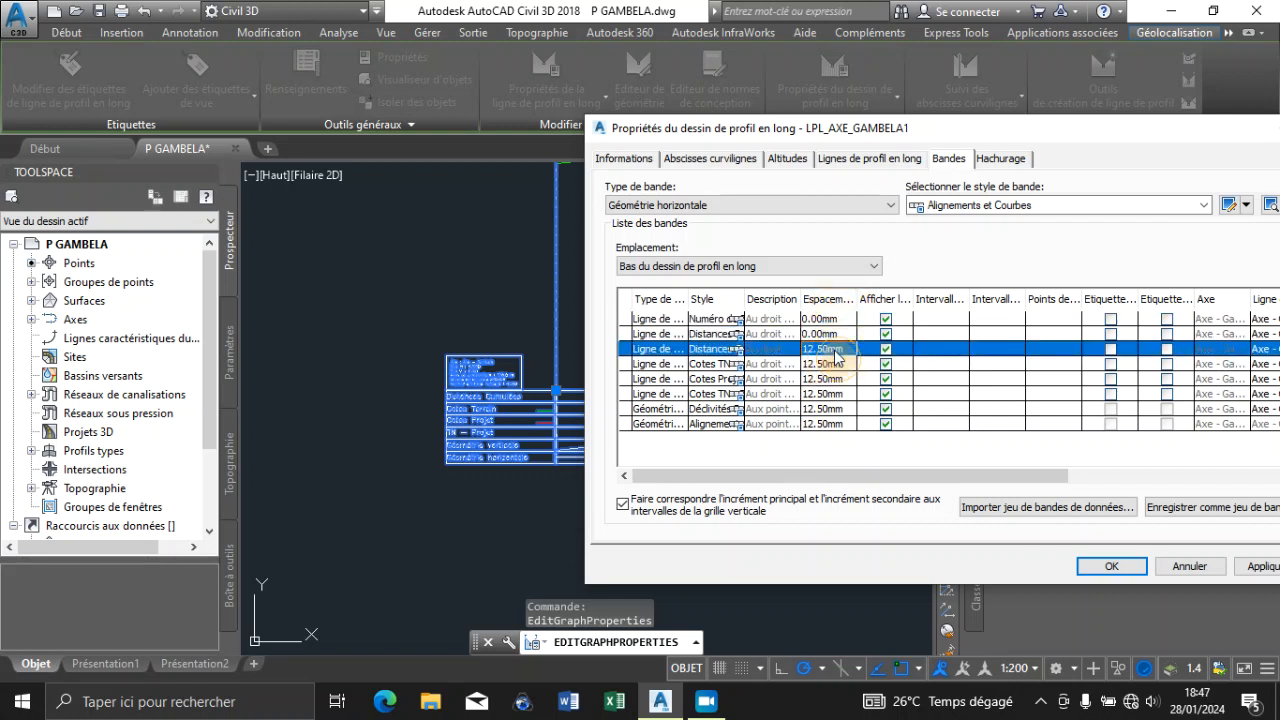
{"action": "type", "text": "0"}
{"action": "left_click", "coordinate": [833, 366]}
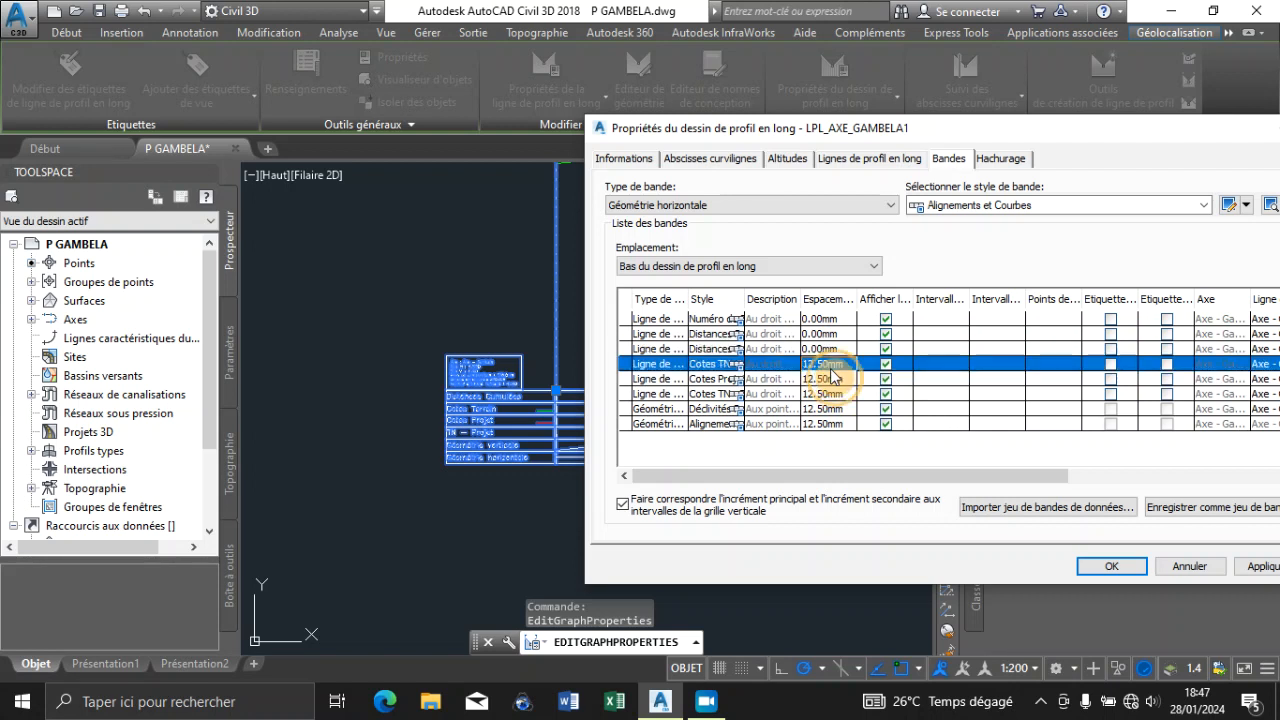
{"action": "type", "text": "0"}
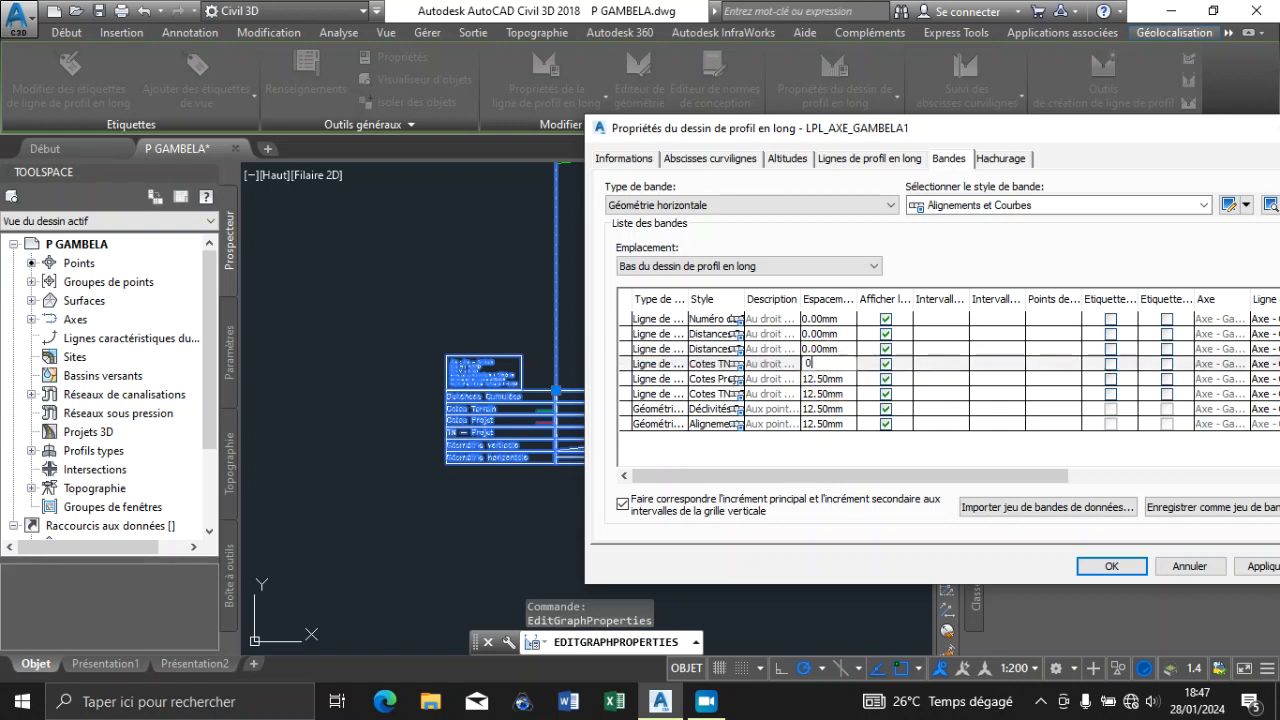
{"action": "key", "text": "Return"}
Set the spacing of the Cotes TN - Projet, Déclivités Projet and Alignements et Courbes bands to 0 mm and apply the changes
{"action": "left_click", "coordinate": [828, 394]}
{"action": "type", "text": "0"}
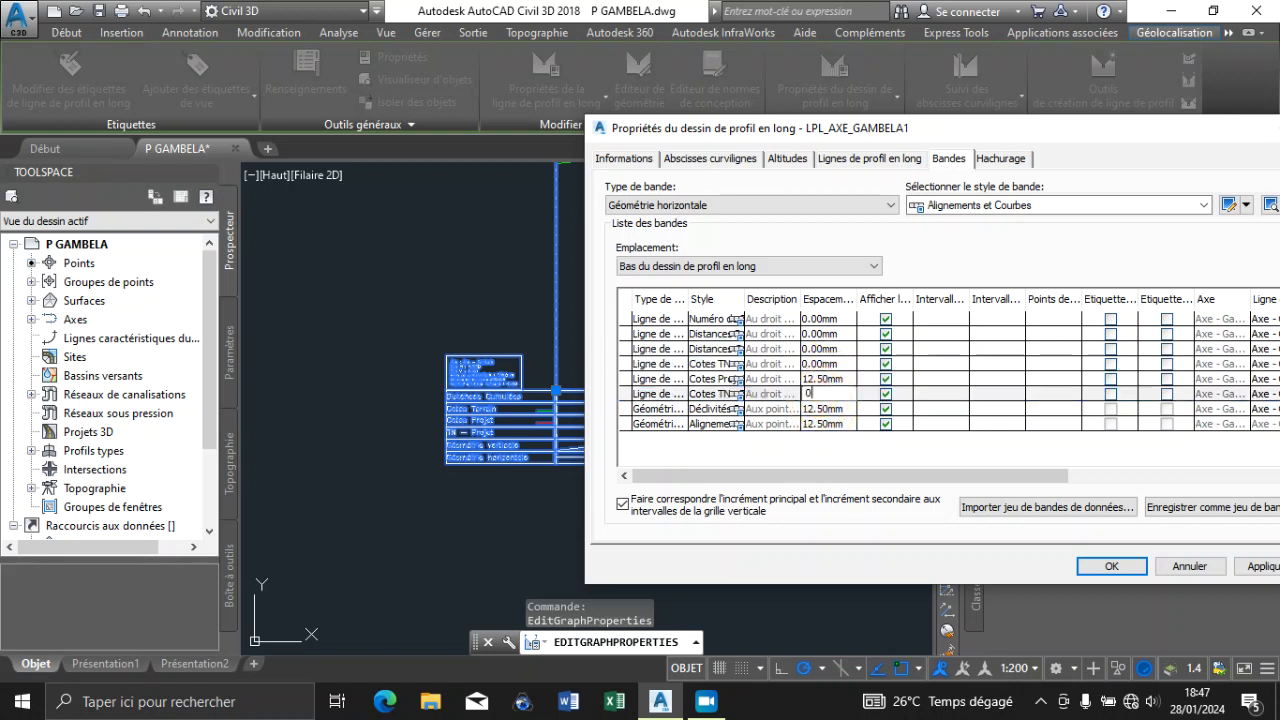
{"action": "left_click", "coordinate": [828, 409]}
{"action": "type", "text": "0"}
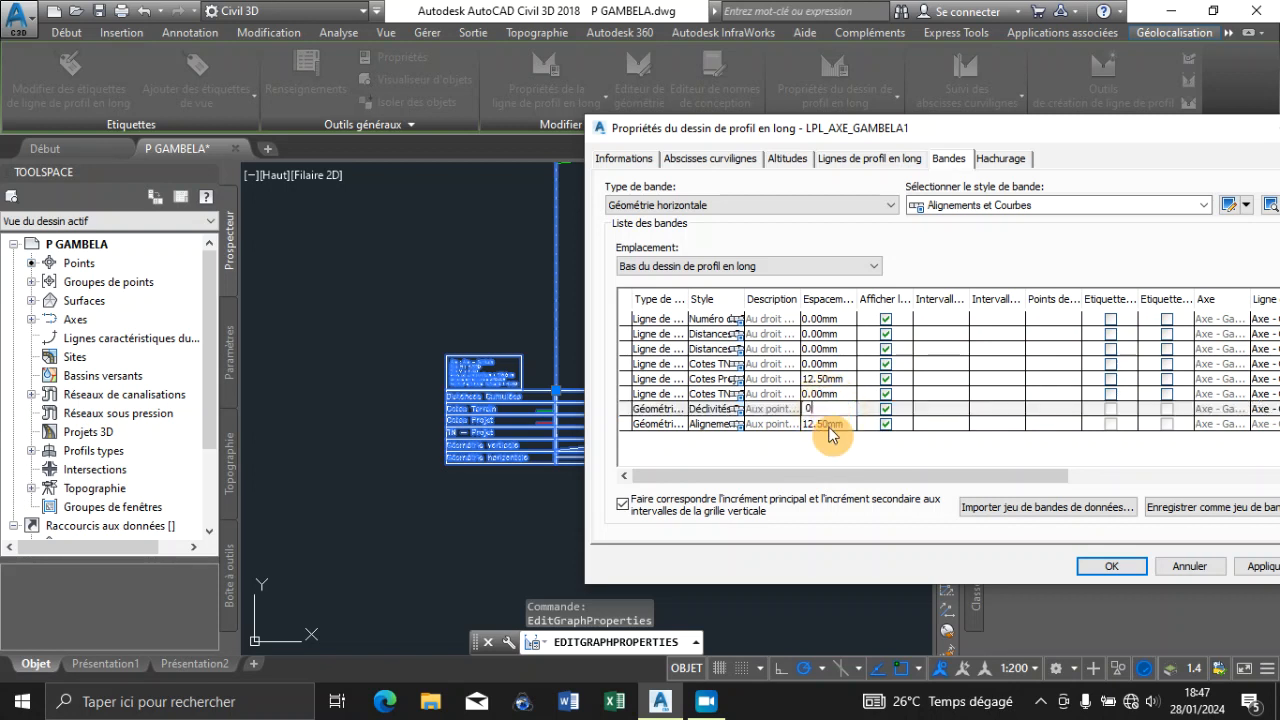
{"action": "left_click", "coordinate": [828, 425]}
{"action": "type", "text": "0"}
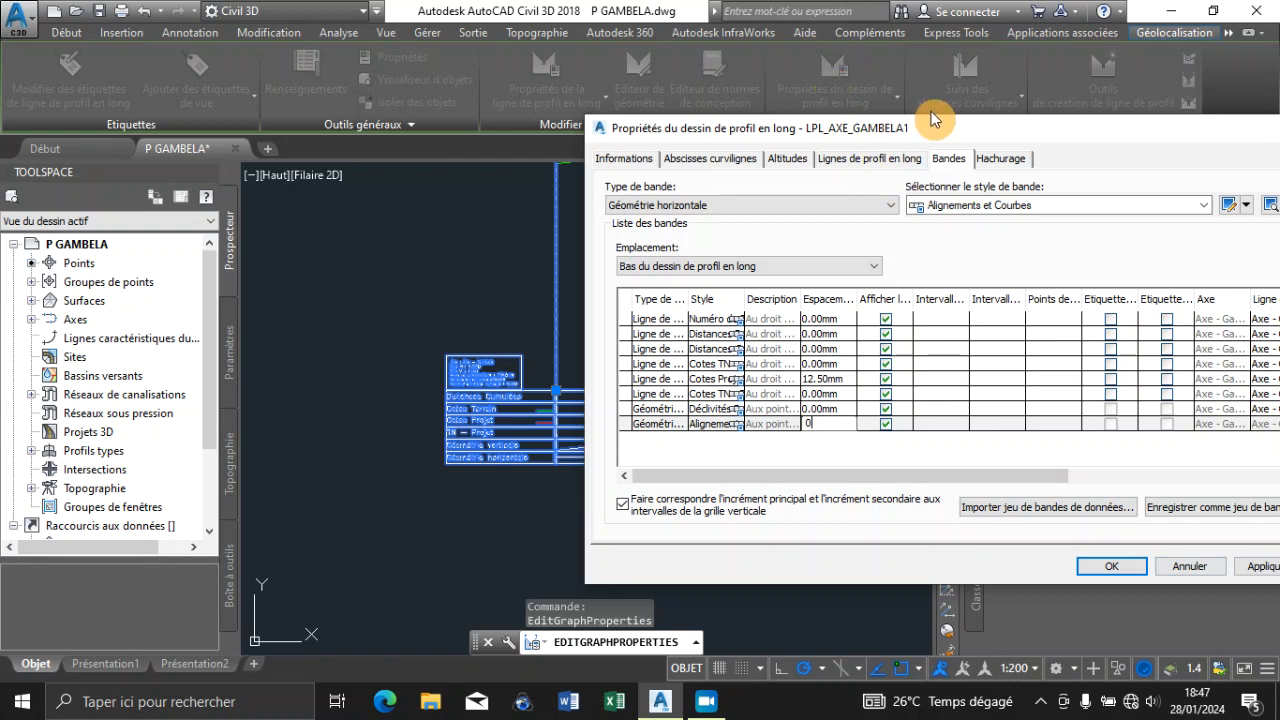
{"action": "left_click_drag", "start_coordinate": [919, 123], "coordinate": [729, 84]}
{"action": "left_click", "coordinate": [1076, 526]}
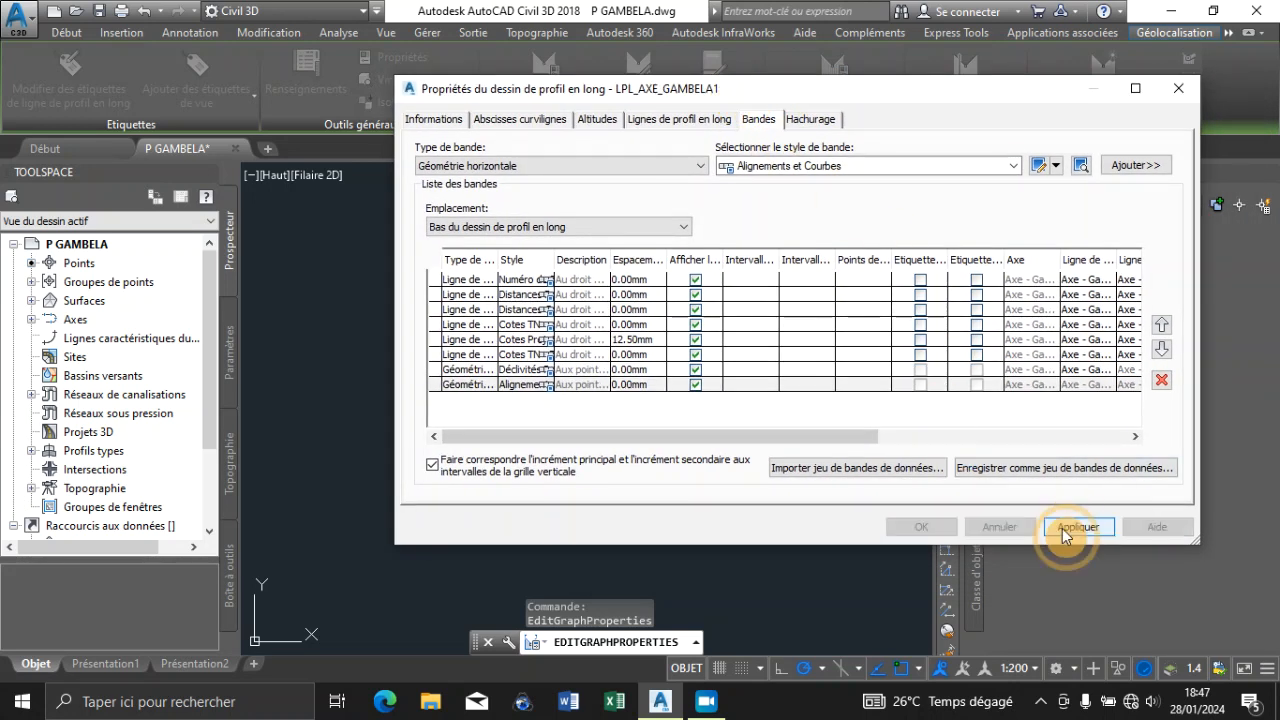
{"action": "left_click", "coordinate": [927, 530]}
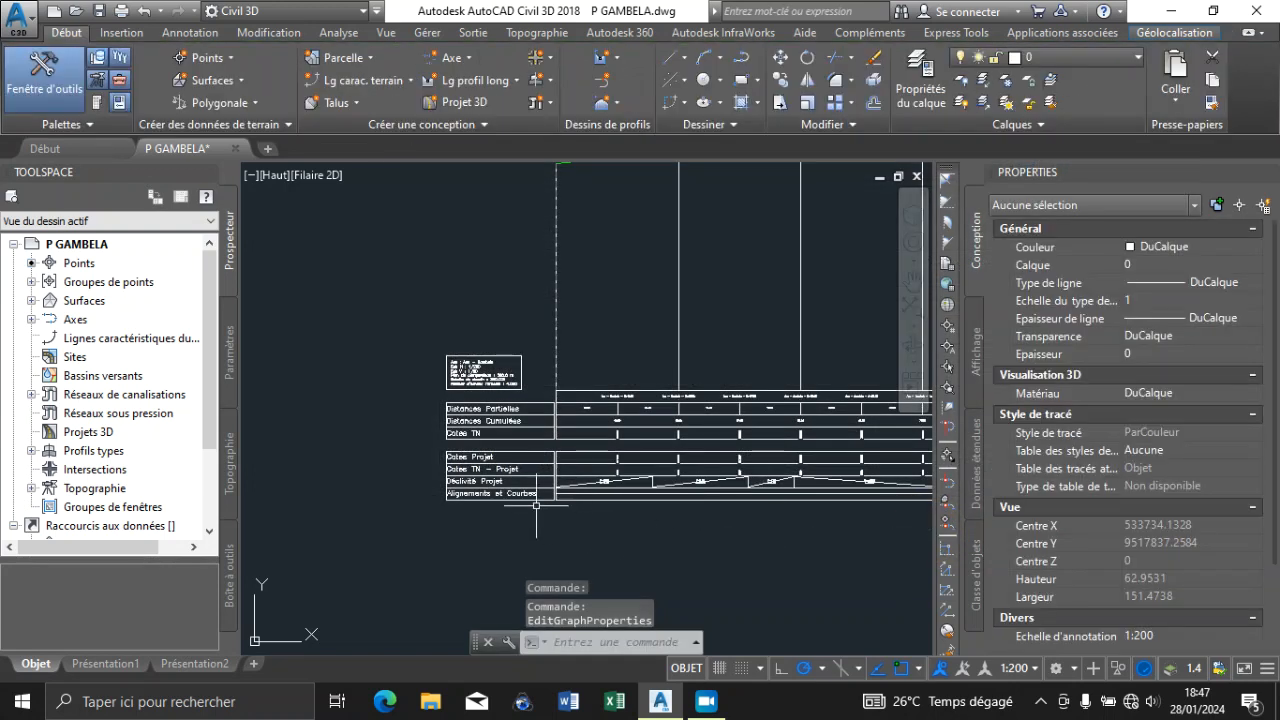
Examine the titles and spacing of the data bands at the start of the profile view
{"action": "scroll", "coordinate": [469, 460], "scroll_direction": "up", "scroll_amount": 5}
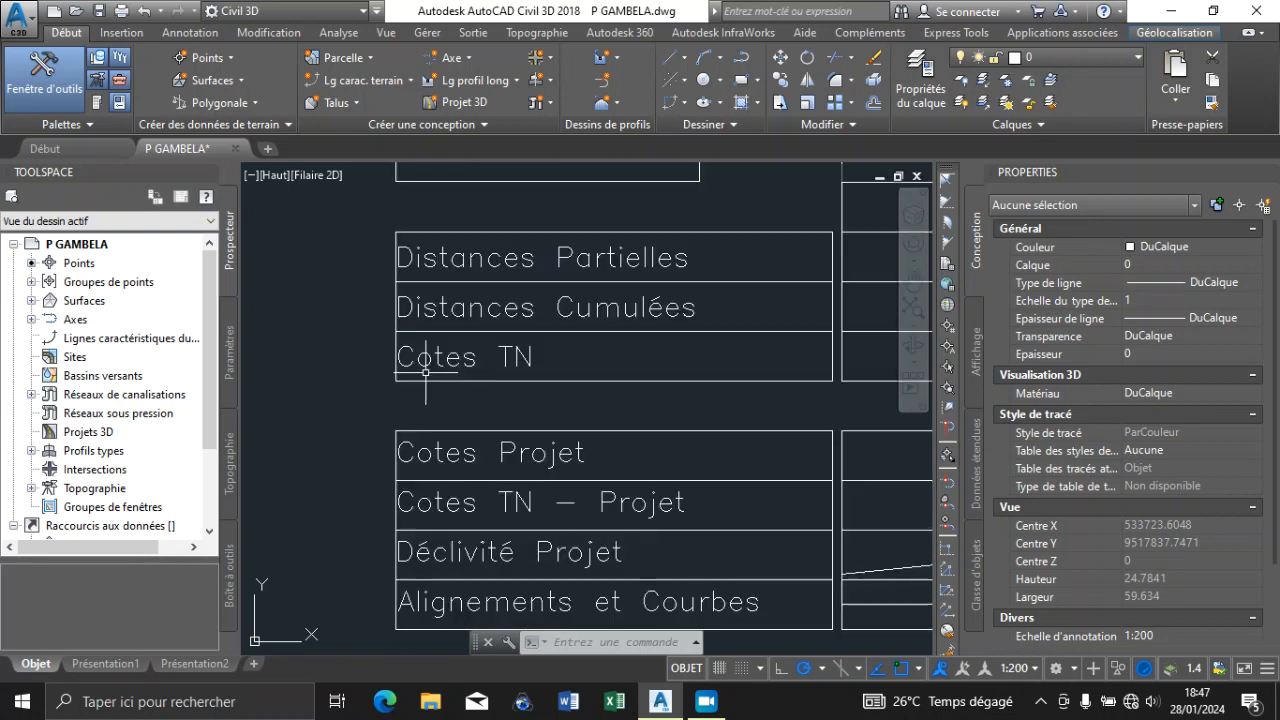
{"action": "scroll", "coordinate": [426, 372], "scroll_direction": "down", "scroll_amount": 4}
{"action": "scroll", "coordinate": [543, 386], "scroll_direction": "up", "scroll_amount": 5}
{"action": "scroll", "coordinate": [608, 360], "scroll_direction": "down", "scroll_amount": 4}
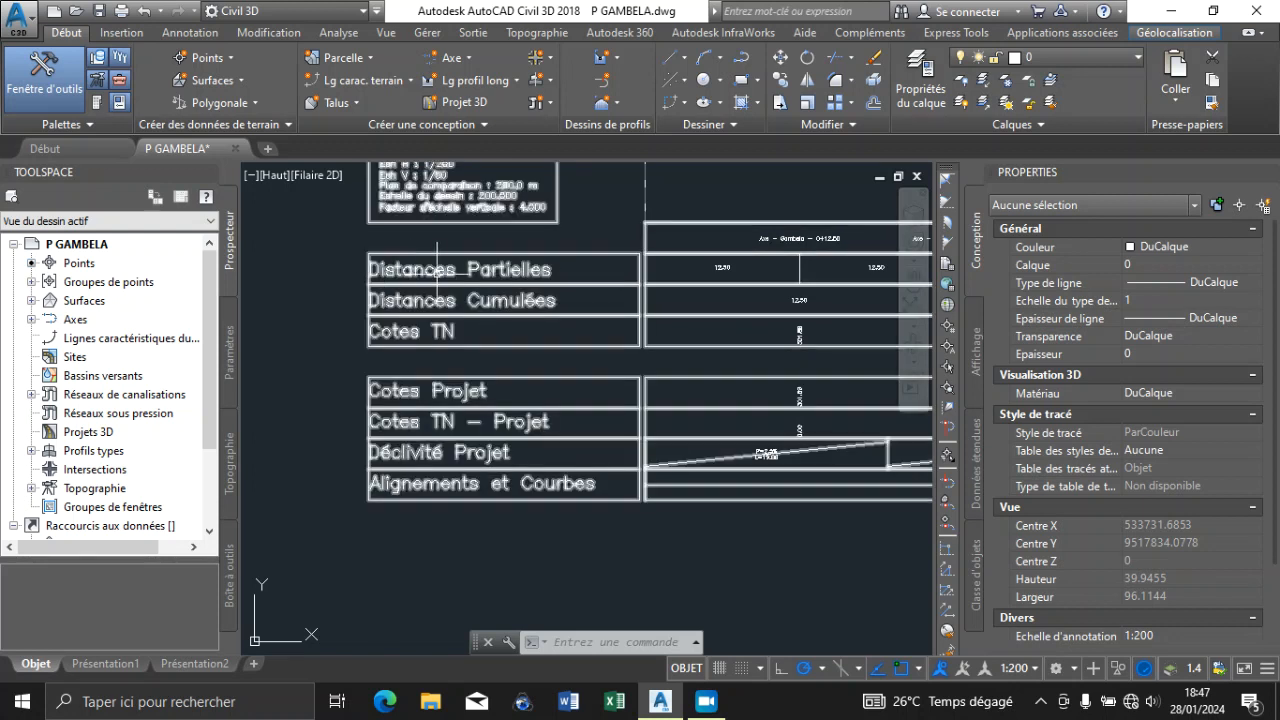
{"action": "scroll", "coordinate": [486, 270], "scroll_direction": "down", "scroll_amount": 6}
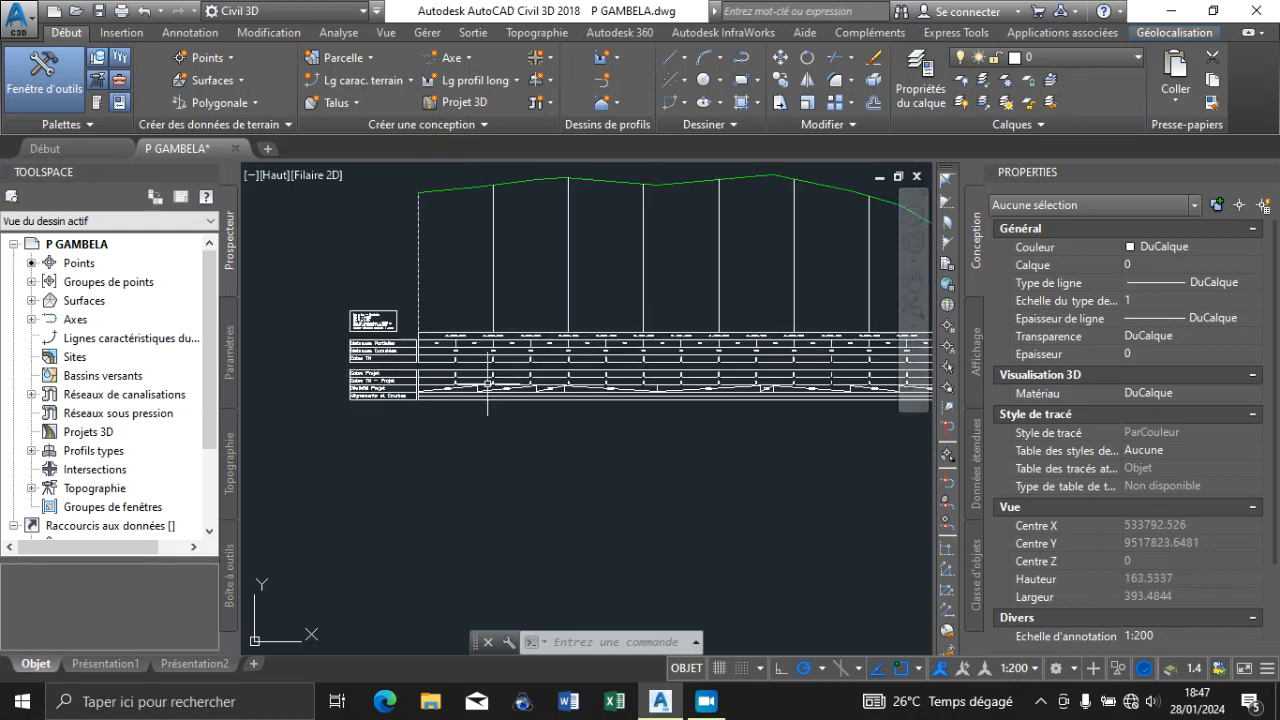
{"action": "scroll", "coordinate": [557, 345], "scroll_direction": "up", "scroll_amount": 8}
{"action": "scroll", "coordinate": [557, 340], "scroll_direction": "down", "scroll_amount": 16}
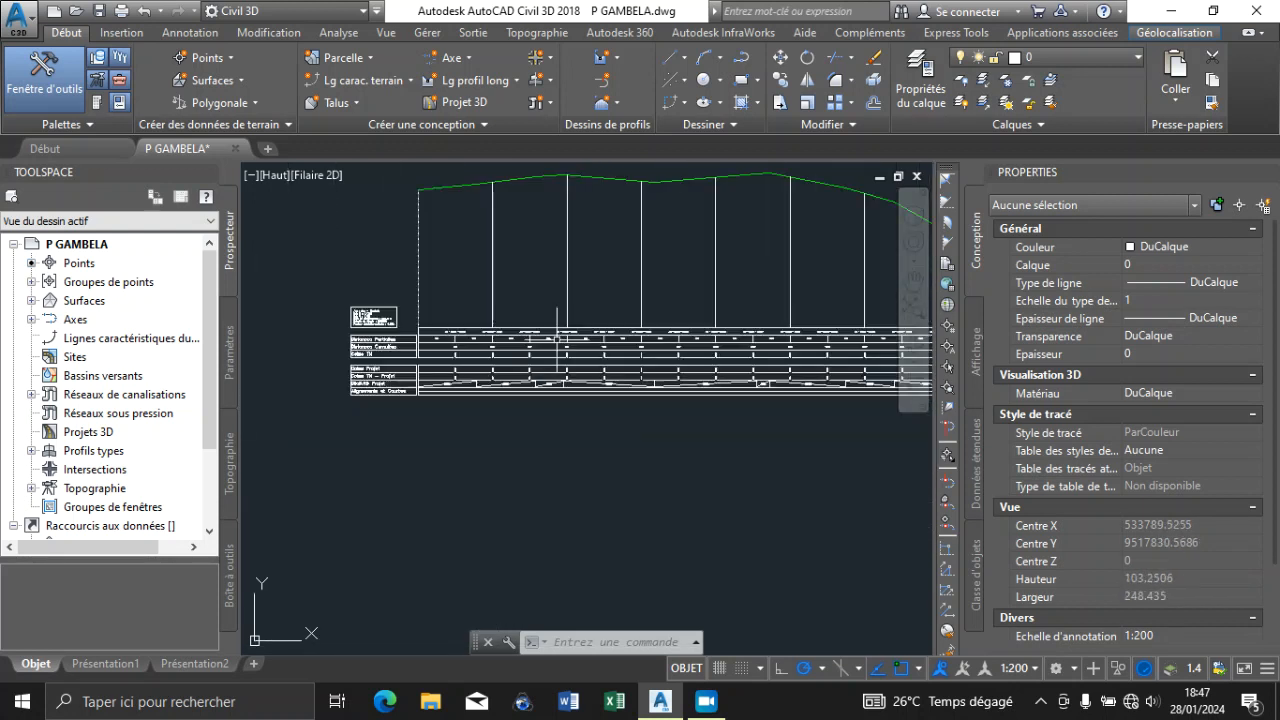
Examine the band labels at the final station and at the starting edge of the profile view
{"action": "scroll", "coordinate": [763, 347], "scroll_direction": "up", "scroll_amount": 16}
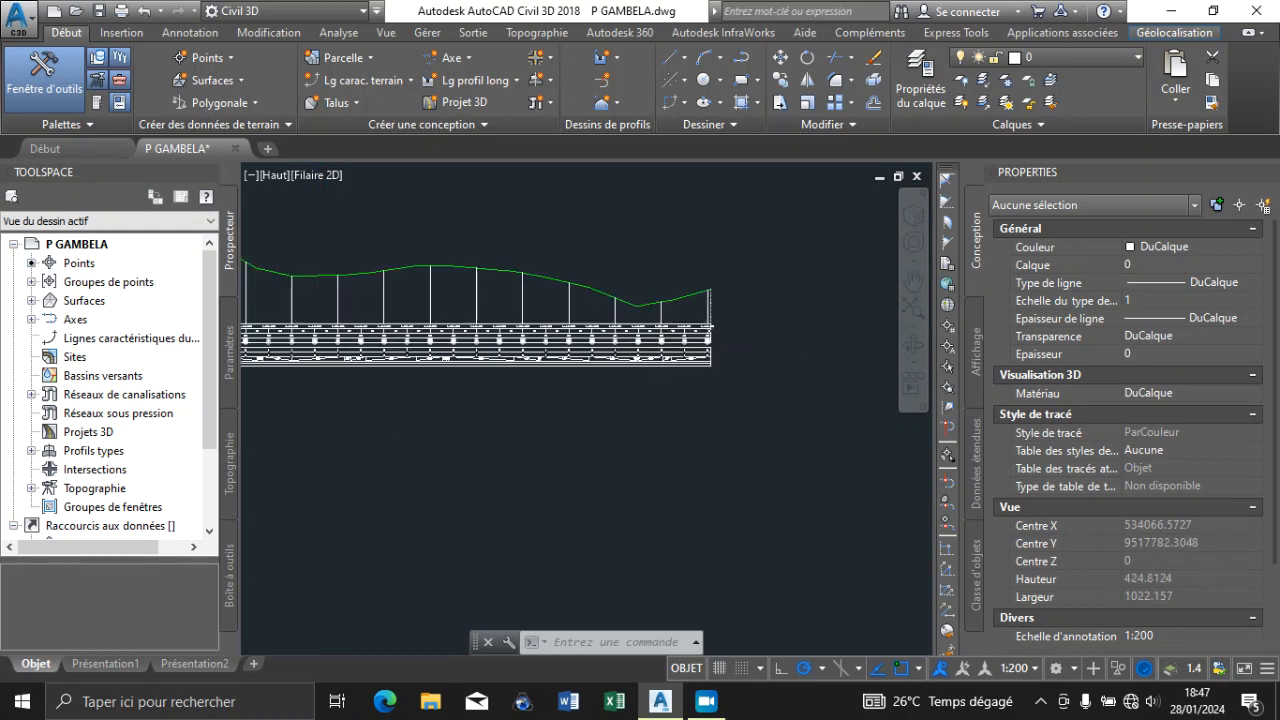
{"action": "scroll", "coordinate": [730, 318], "scroll_direction": "up", "scroll_amount": 4}
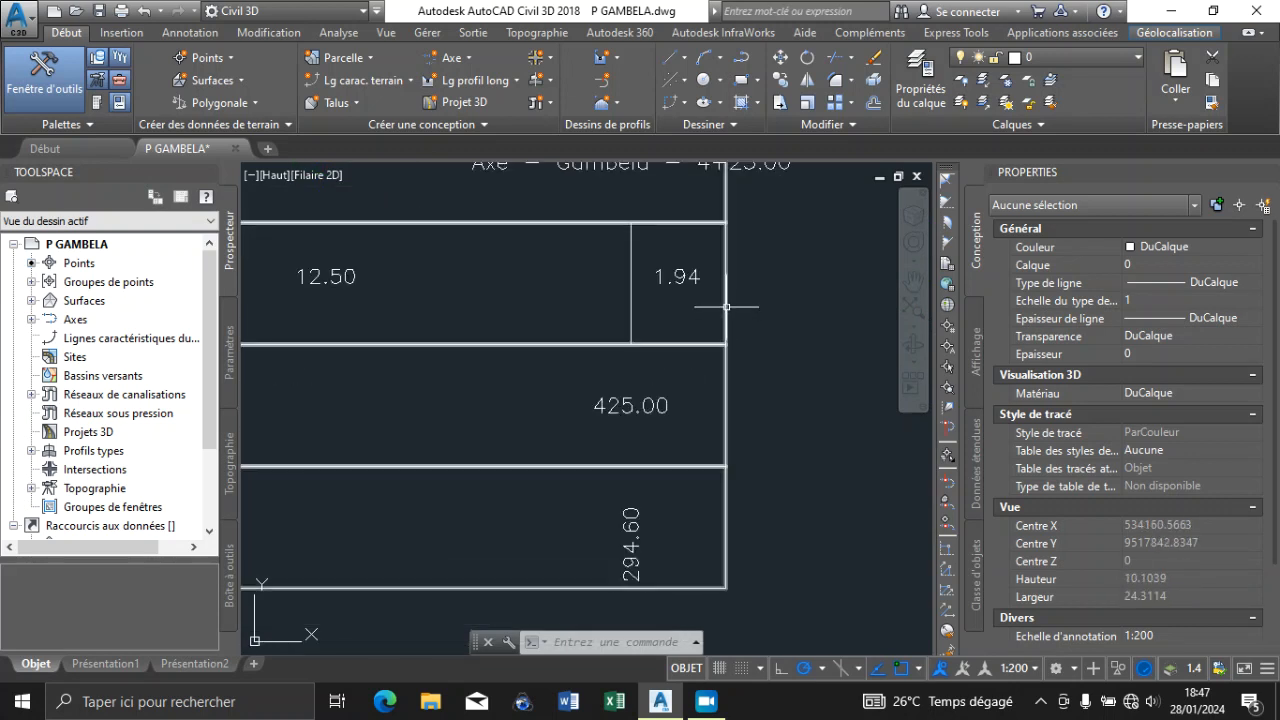
{"action": "scroll", "coordinate": [727, 284], "scroll_direction": "down", "scroll_amount": 4}
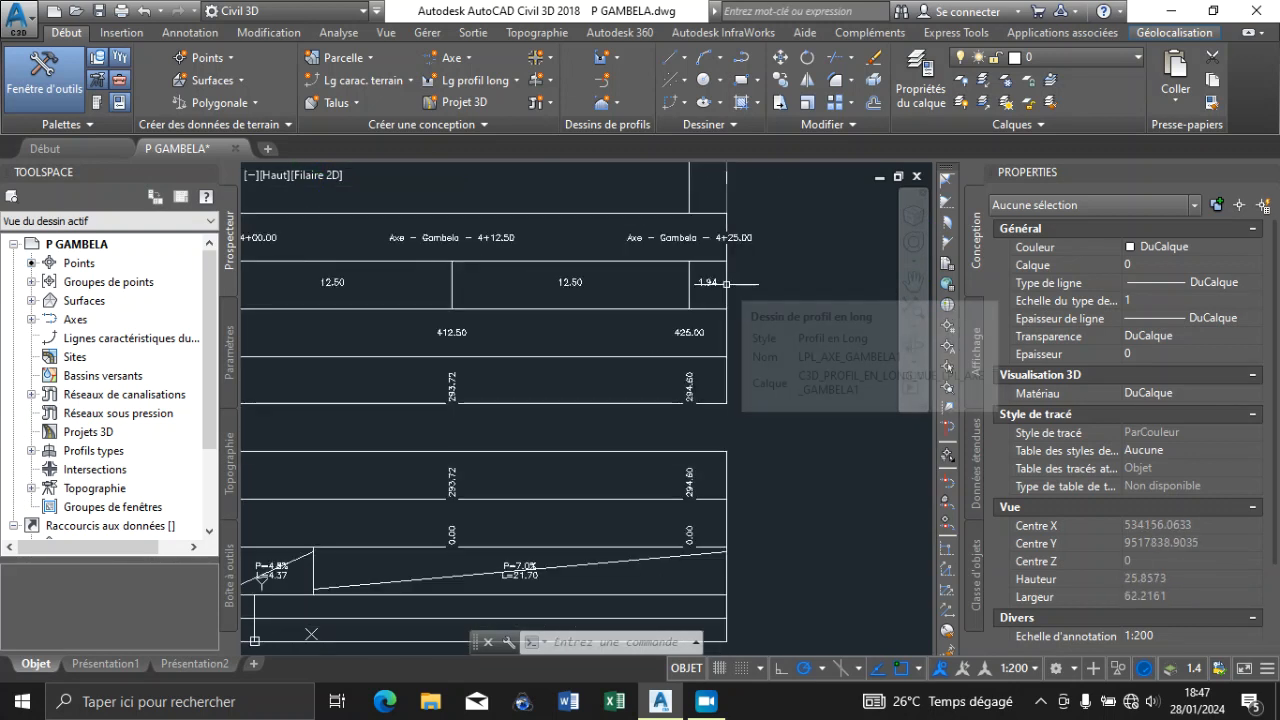
{"action": "scroll", "coordinate": [727, 284], "scroll_direction": "up", "scroll_amount": 4}
{"action": "scroll", "coordinate": [760, 290], "scroll_direction": "down", "scroll_amount": 12}
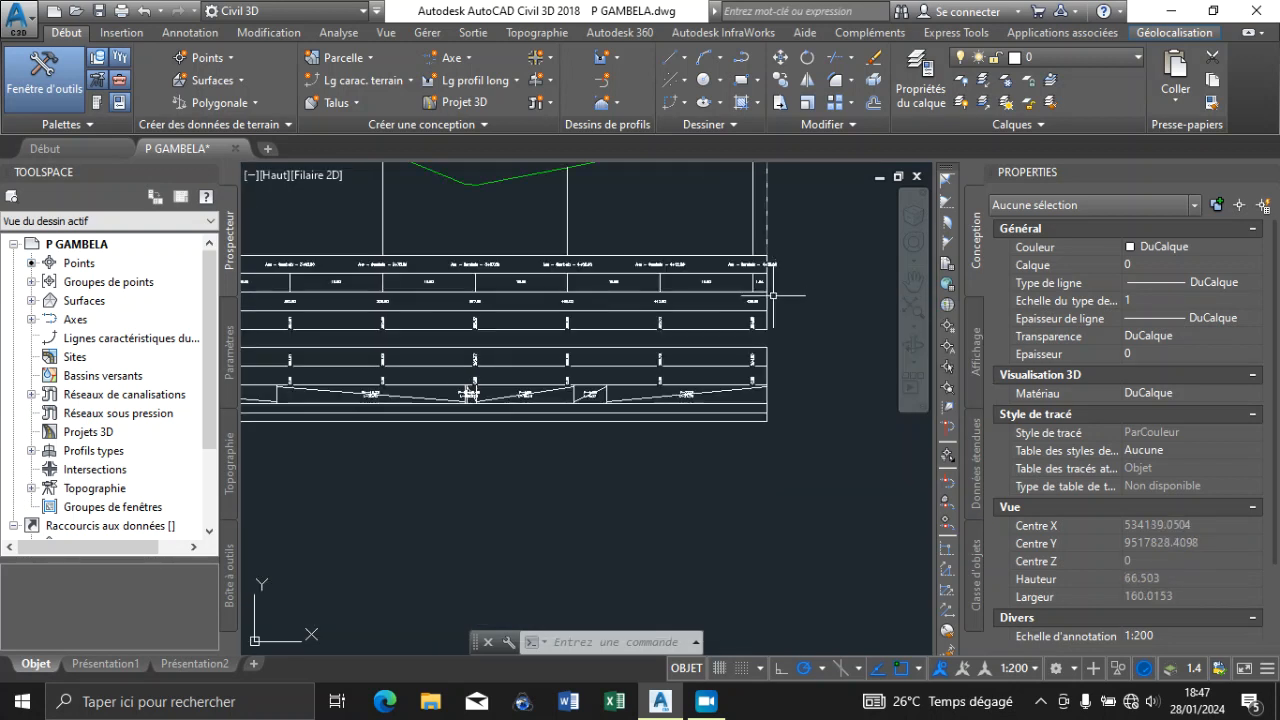
{"action": "scroll", "coordinate": [389, 347], "scroll_direction": "down", "scroll_amount": 4}
{"action": "scroll", "coordinate": [330, 344], "scroll_direction": "up", "scroll_amount": 7}
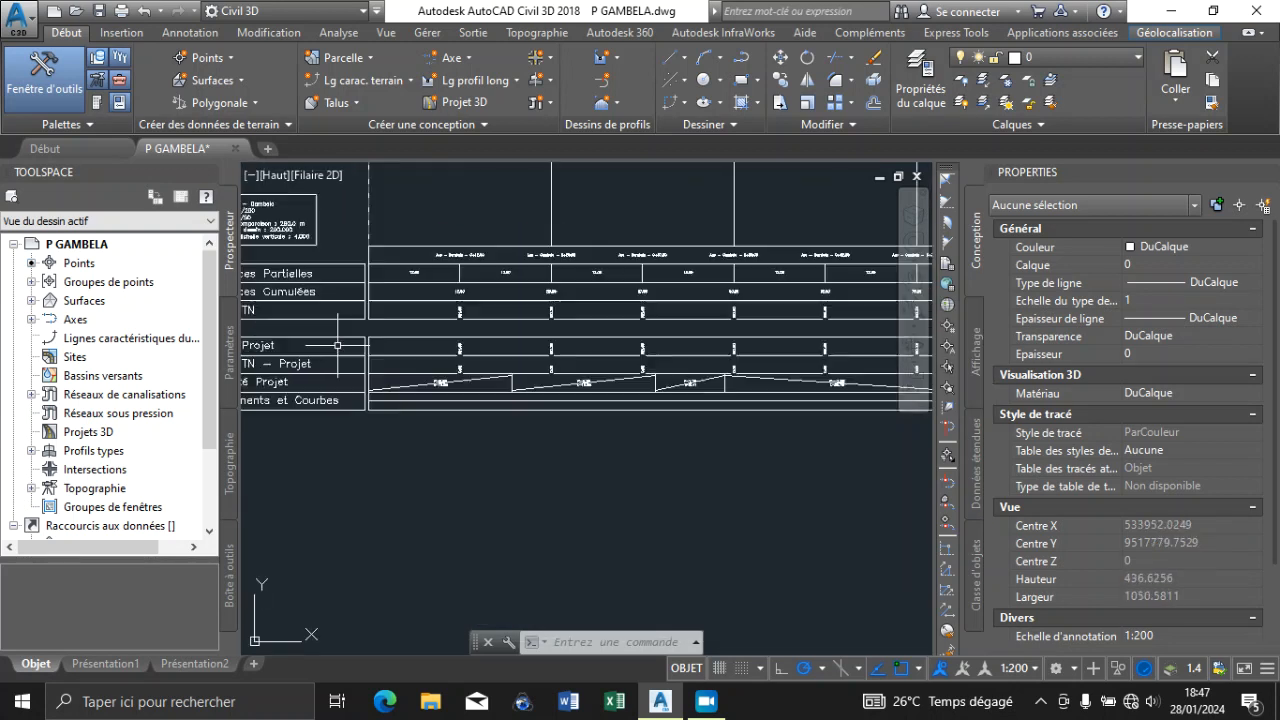
{"action": "scroll", "coordinate": [354, 324], "scroll_direction": "up", "scroll_amount": 6}
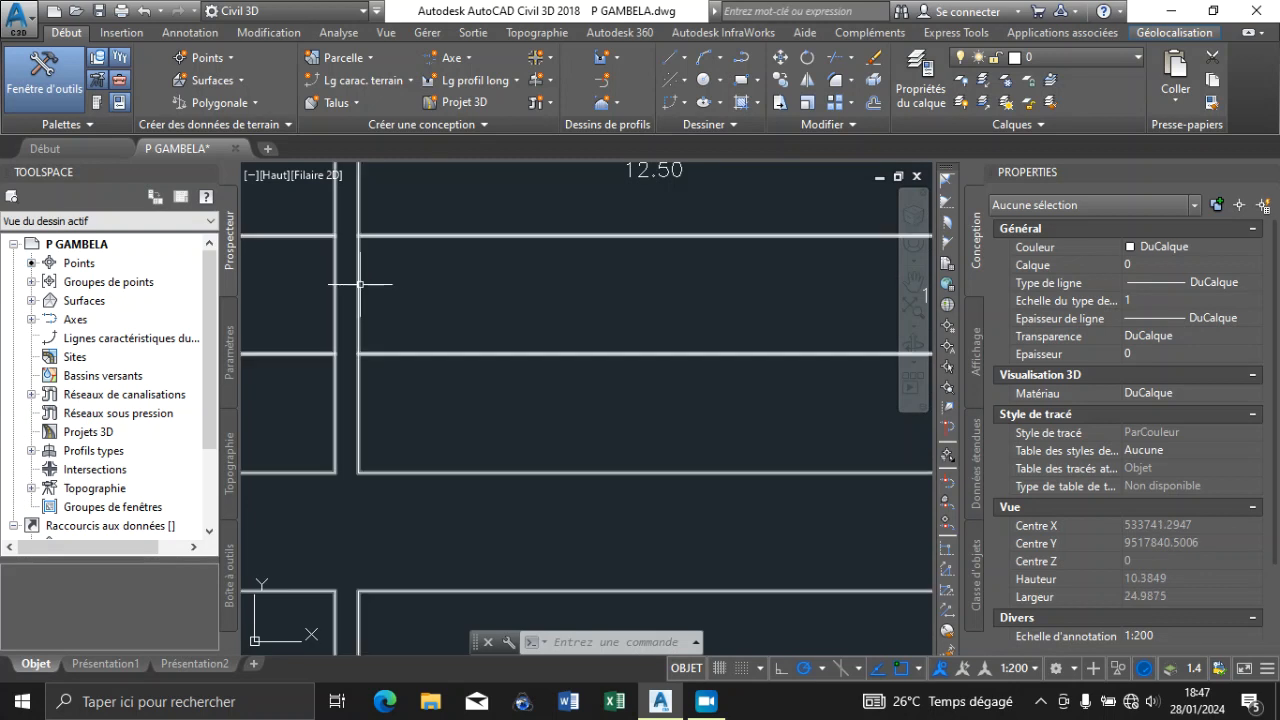
{"action": "scroll", "coordinate": [360, 284], "scroll_direction": "down", "scroll_amount": 2}
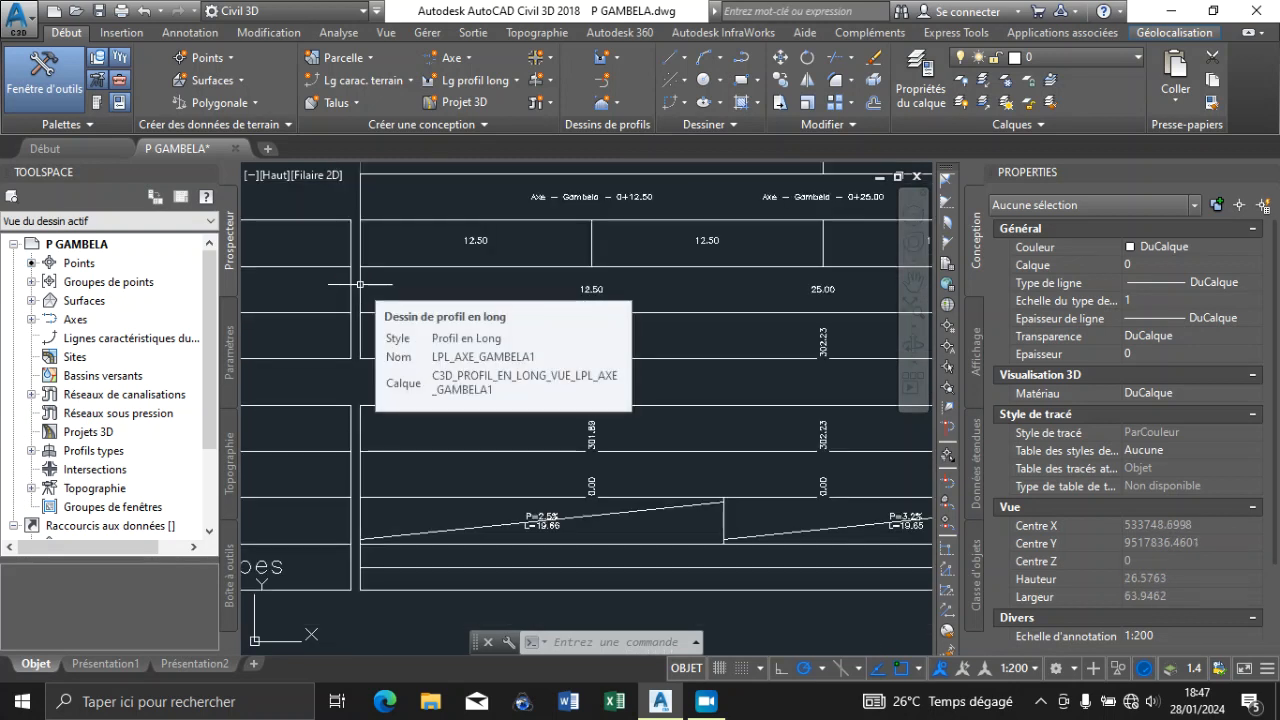
{"action": "scroll", "coordinate": [523, 391], "scroll_direction": "down", "scroll_amount": 4}
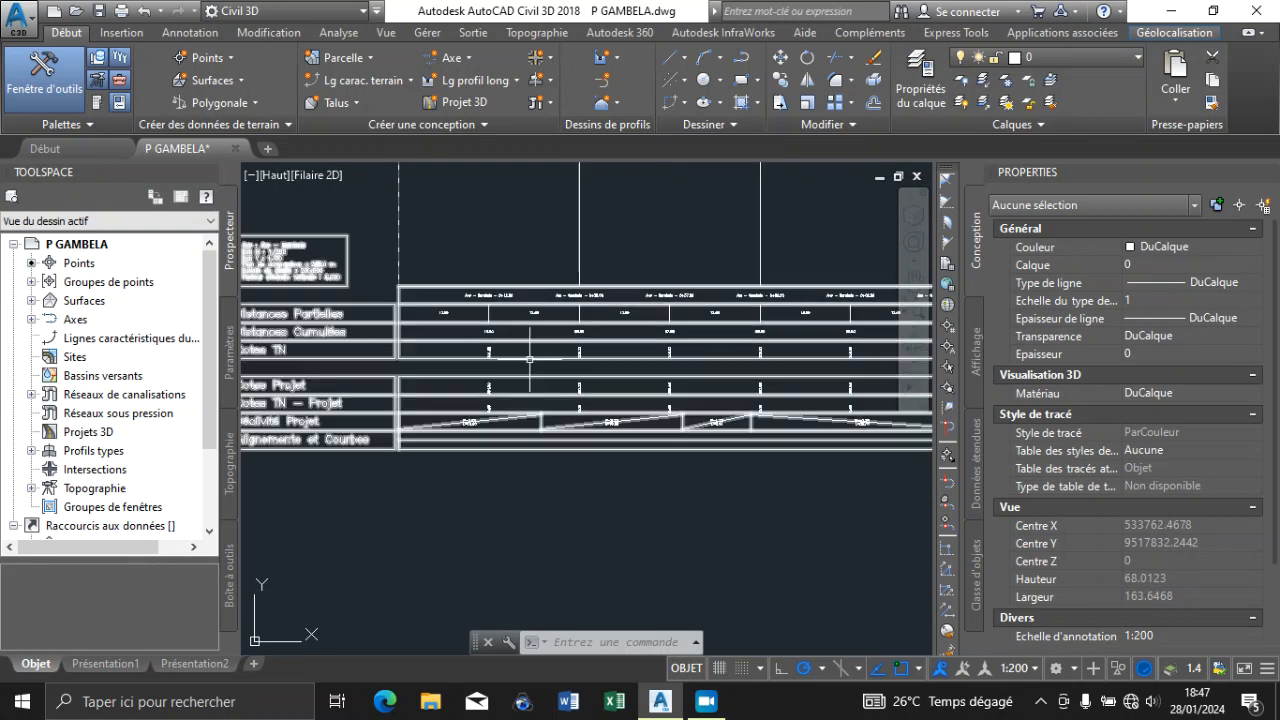
Open the profile view's properties and enable the first Etiquette option for all six Ligne de coupe bands
{"action": "left_click", "coordinate": [533, 362]}
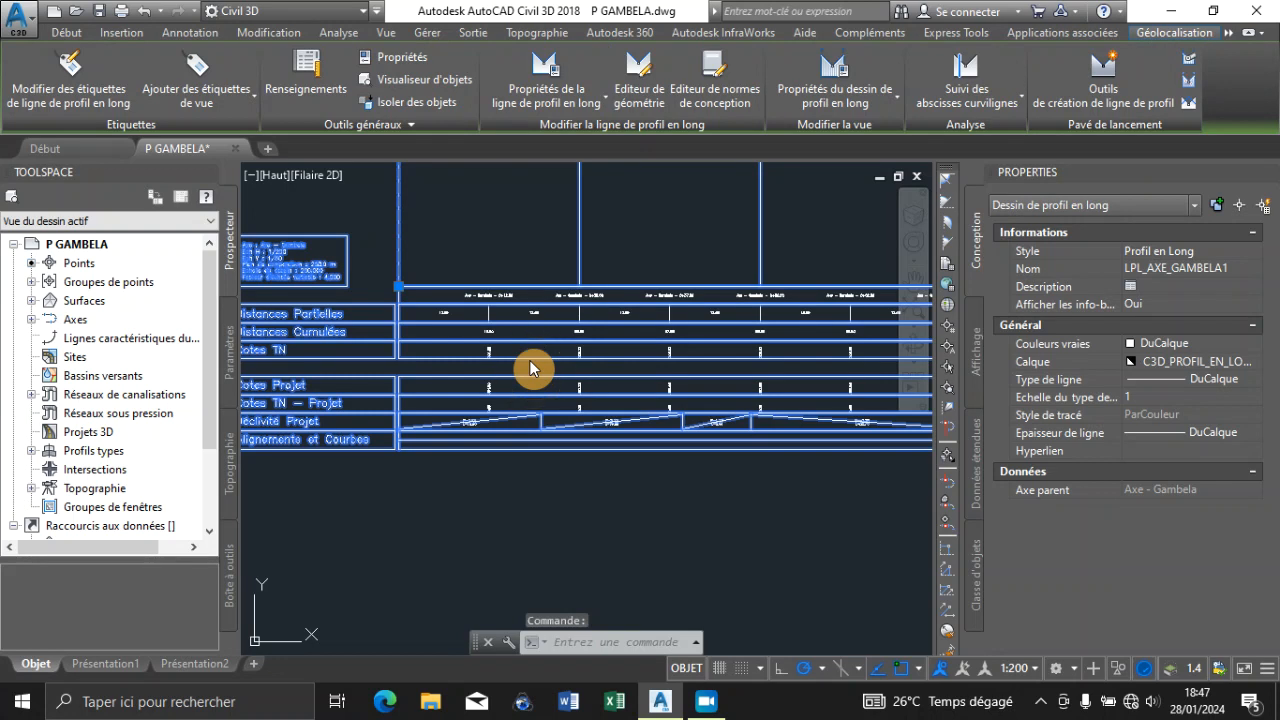
{"action": "scroll", "coordinate": [530, 368], "scroll_direction": "down", "scroll_amount": 2}
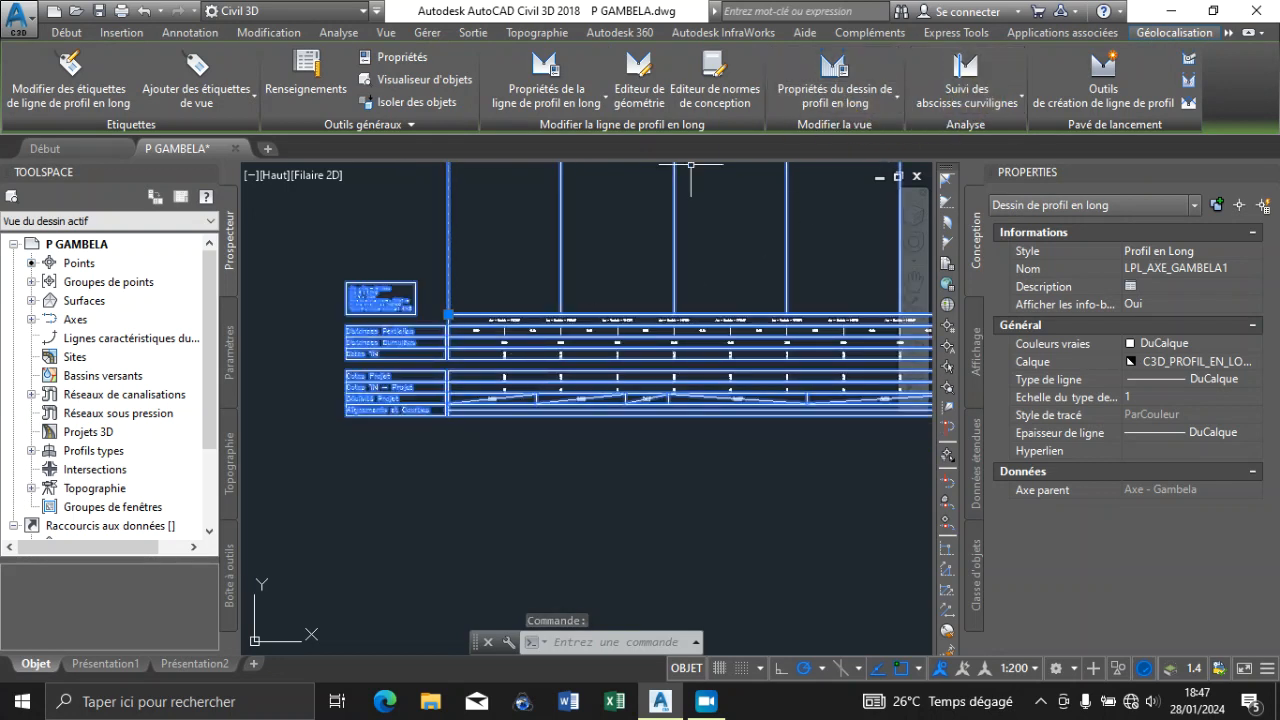
{"action": "right_click", "coordinate": [566, 336]}
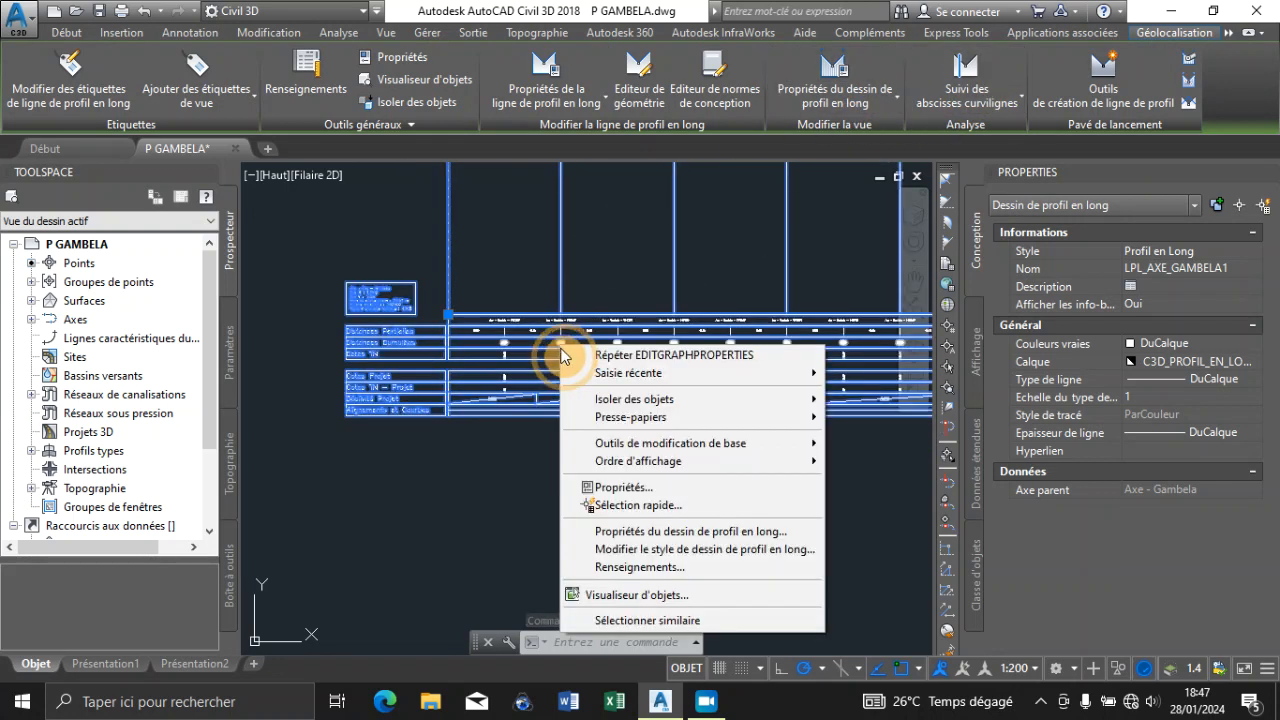
{"action": "left_click", "coordinate": [681, 533]}
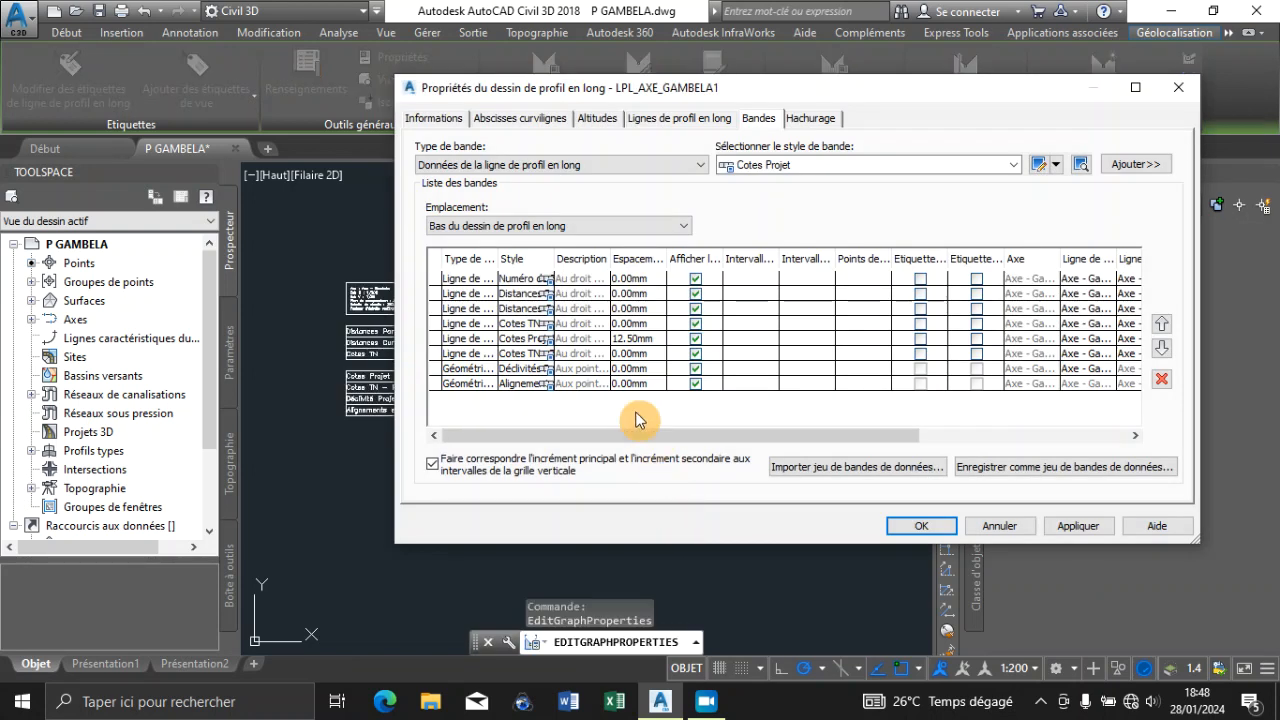
{"action": "left_click", "coordinate": [920, 280]}
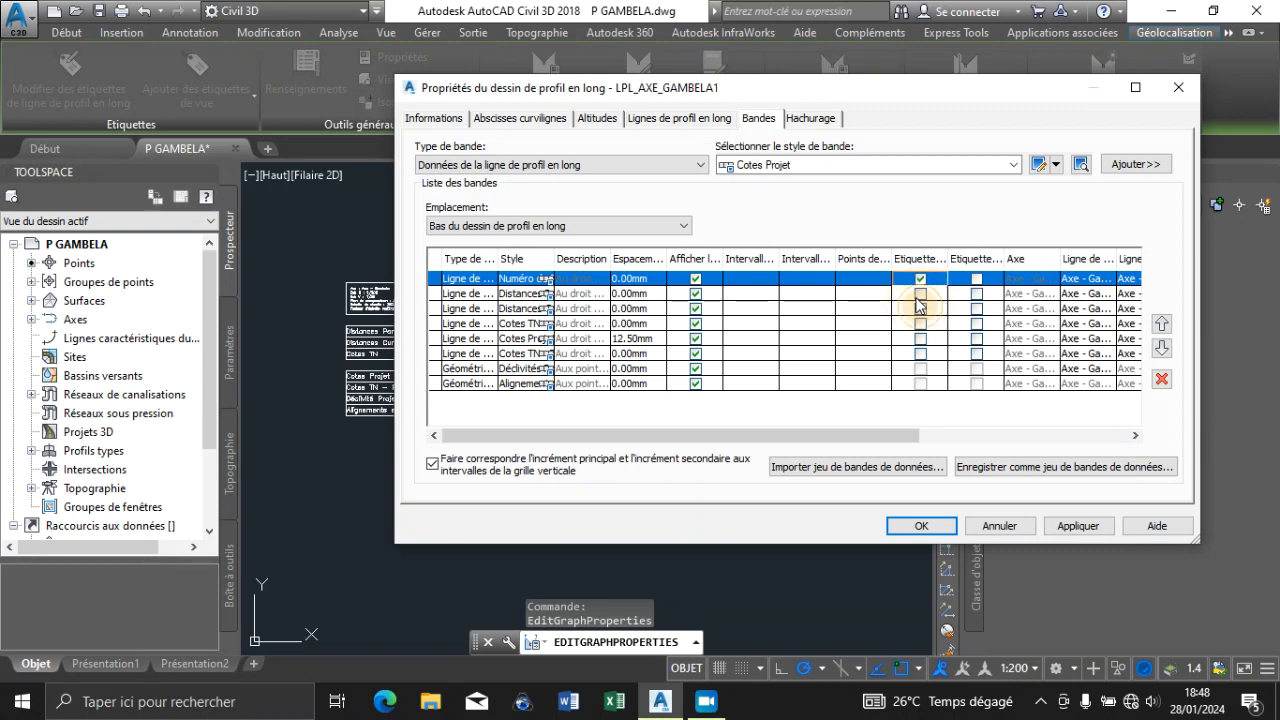
{"action": "left_click", "coordinate": [920, 293]}
{"action": "left_click", "coordinate": [920, 308]}
{"action": "left_click", "coordinate": [920, 323]}
{"action": "left_click", "coordinate": [920, 338]}
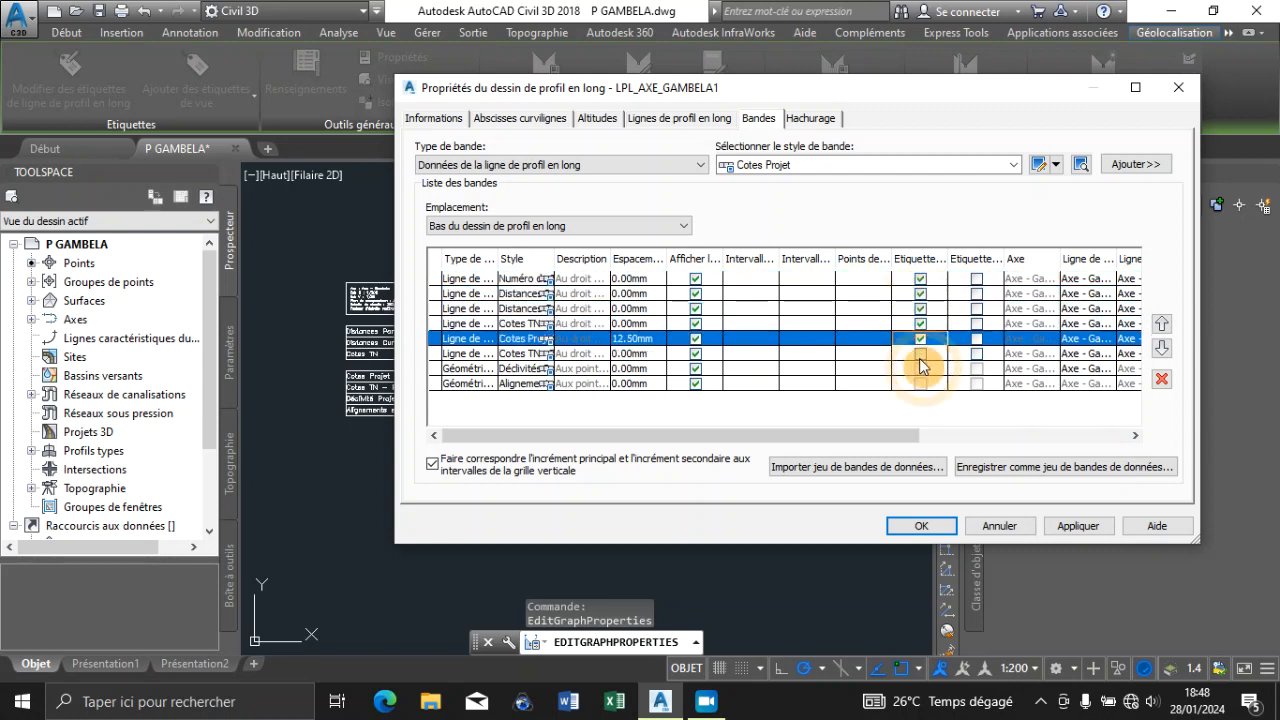
{"action": "left_click", "coordinate": [920, 353]}
{"action": "left_click", "coordinate": [920, 368]}
Enable the second Etiquette option for all six Ligne de coupe bands
{"action": "left_click", "coordinate": [977, 279]}
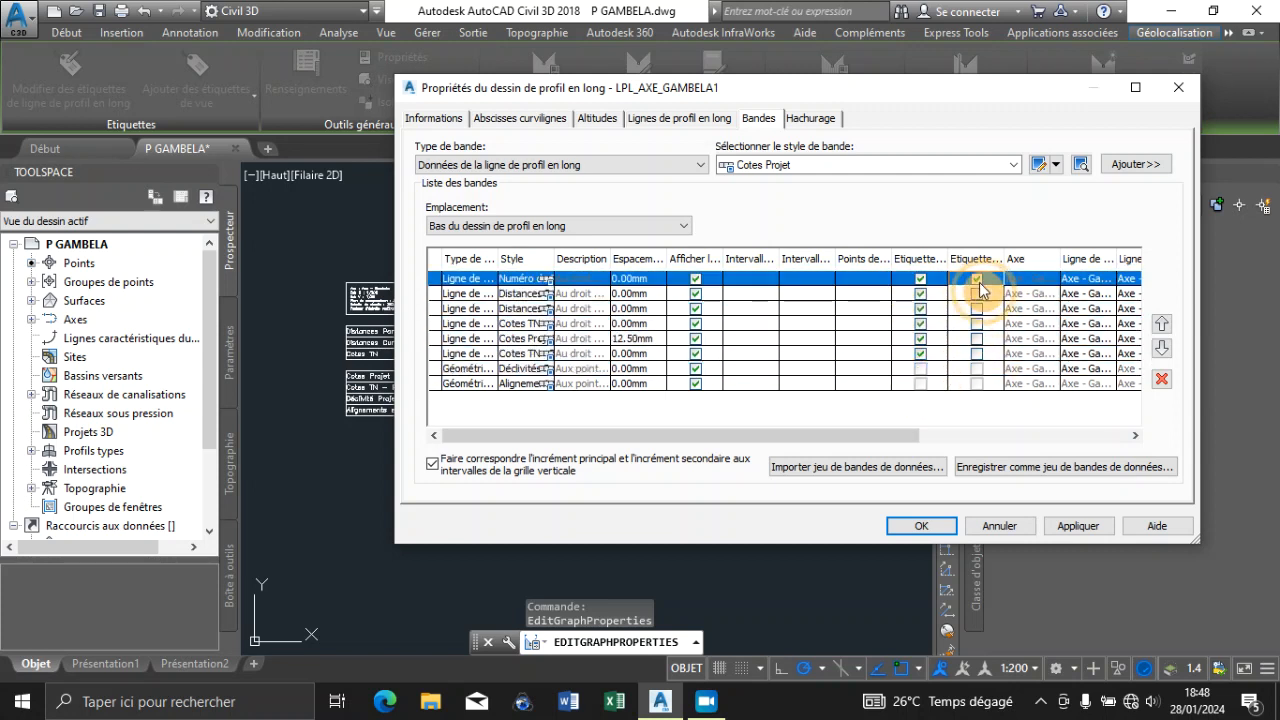
{"action": "left_click", "coordinate": [977, 293]}
{"action": "left_click", "coordinate": [977, 308]}
{"action": "left_click", "coordinate": [977, 323]}
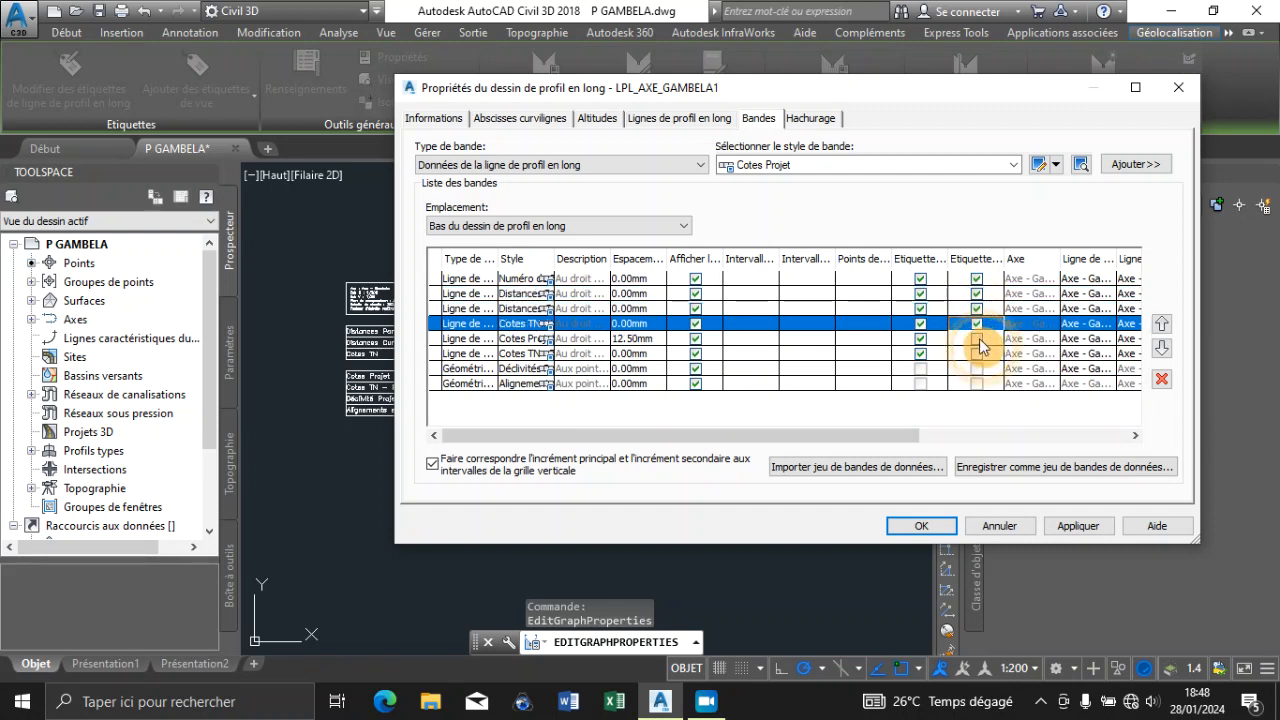
{"action": "left_click", "coordinate": [977, 338]}
{"action": "left_click", "coordinate": [977, 353]}
Set the Cotes Projet band's spacing to 0 mm and apply the band changes to the profile view
{"action": "left_click", "coordinate": [653, 340]}
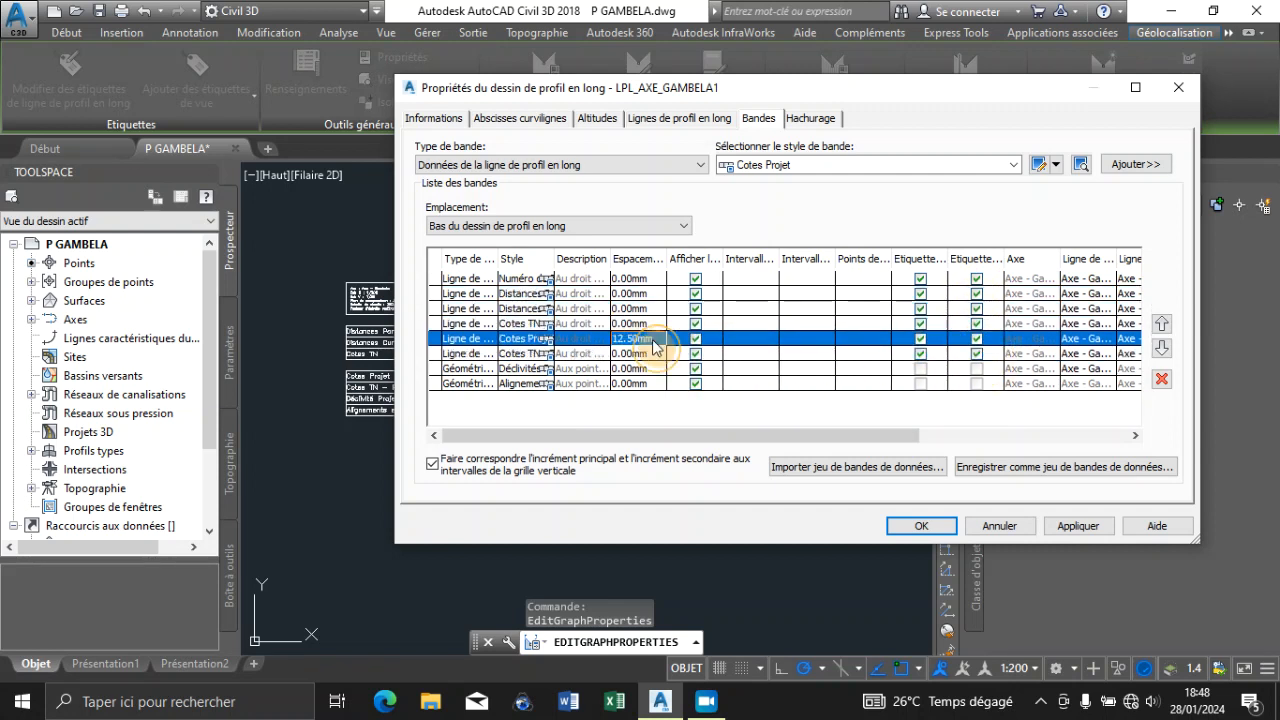
{"action": "left_click", "coordinate": [653, 340]}
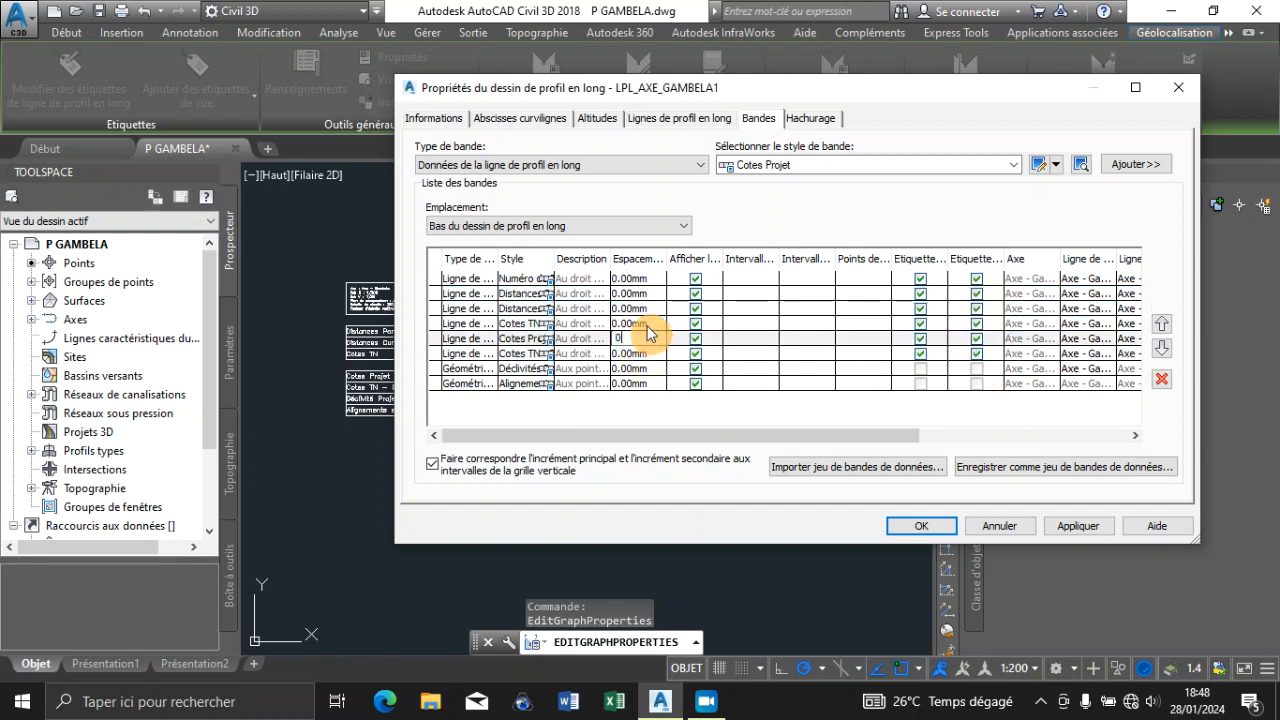
{"action": "left_click", "coordinate": [647, 325]}
{"action": "left_click_drag", "start_coordinate": [881, 436], "coordinate": [1110, 438]}
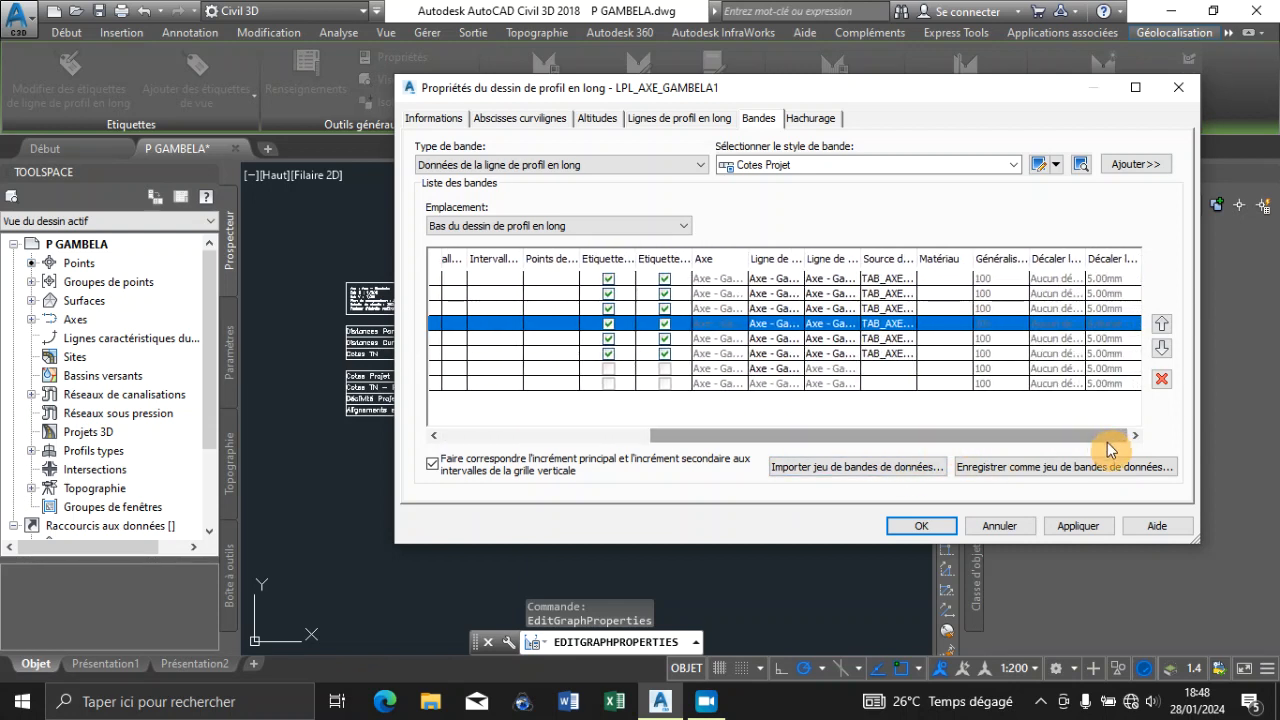
{"action": "left_click", "coordinate": [1080, 525]}
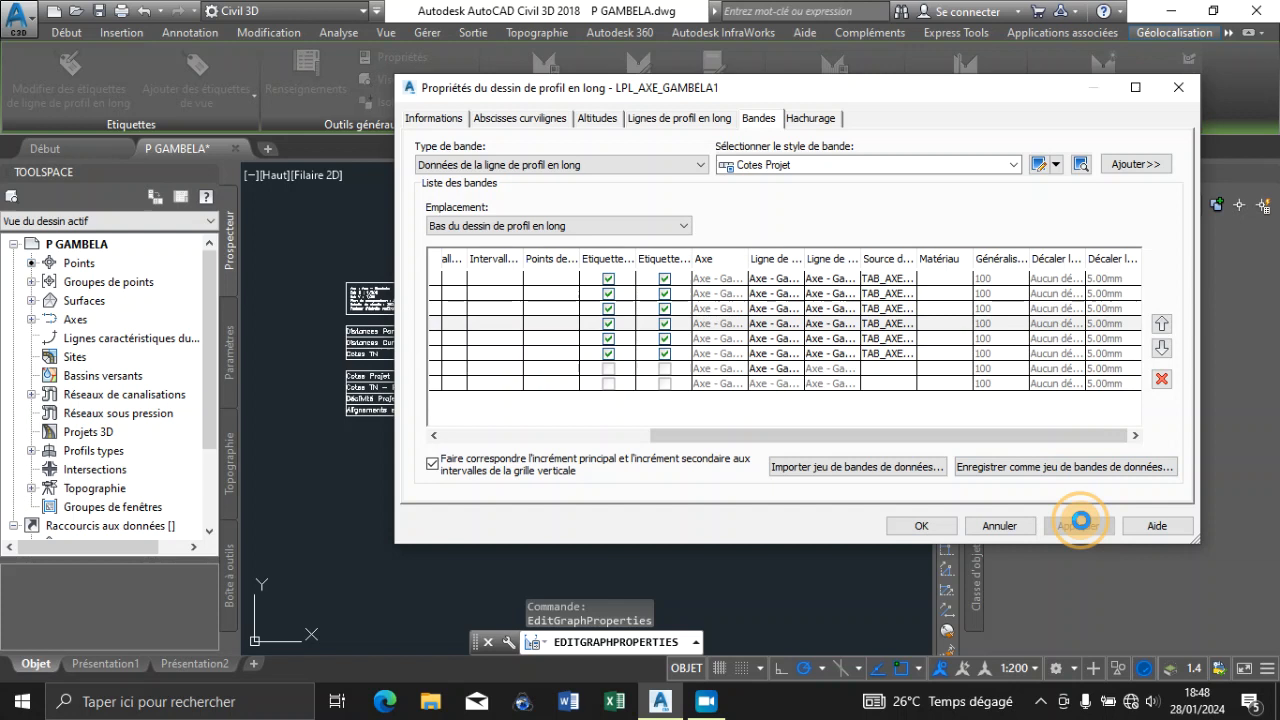
{"action": "left_click", "coordinate": [924, 528]}
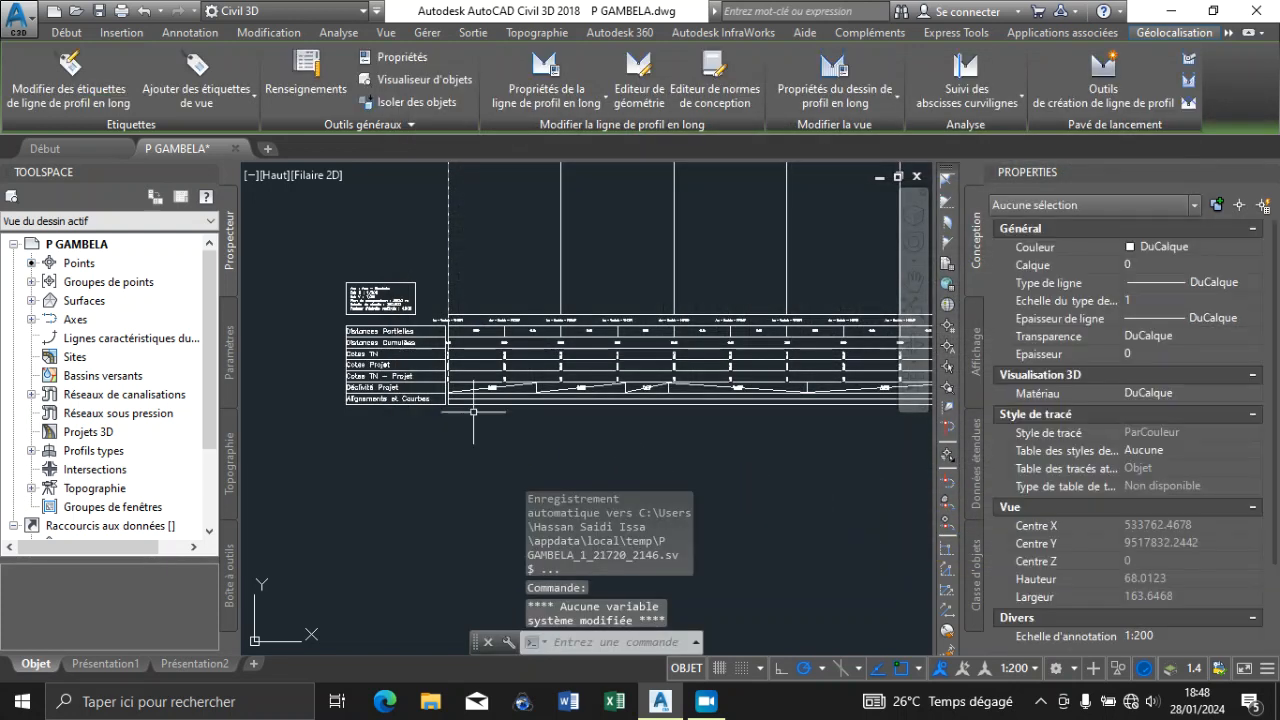
Examine the data band labels at both ends of the profile view, including the axis-name labels in the uppermost band
{"action": "scroll", "coordinate": [400, 328], "scroll_direction": "up", "scroll_amount": 6}
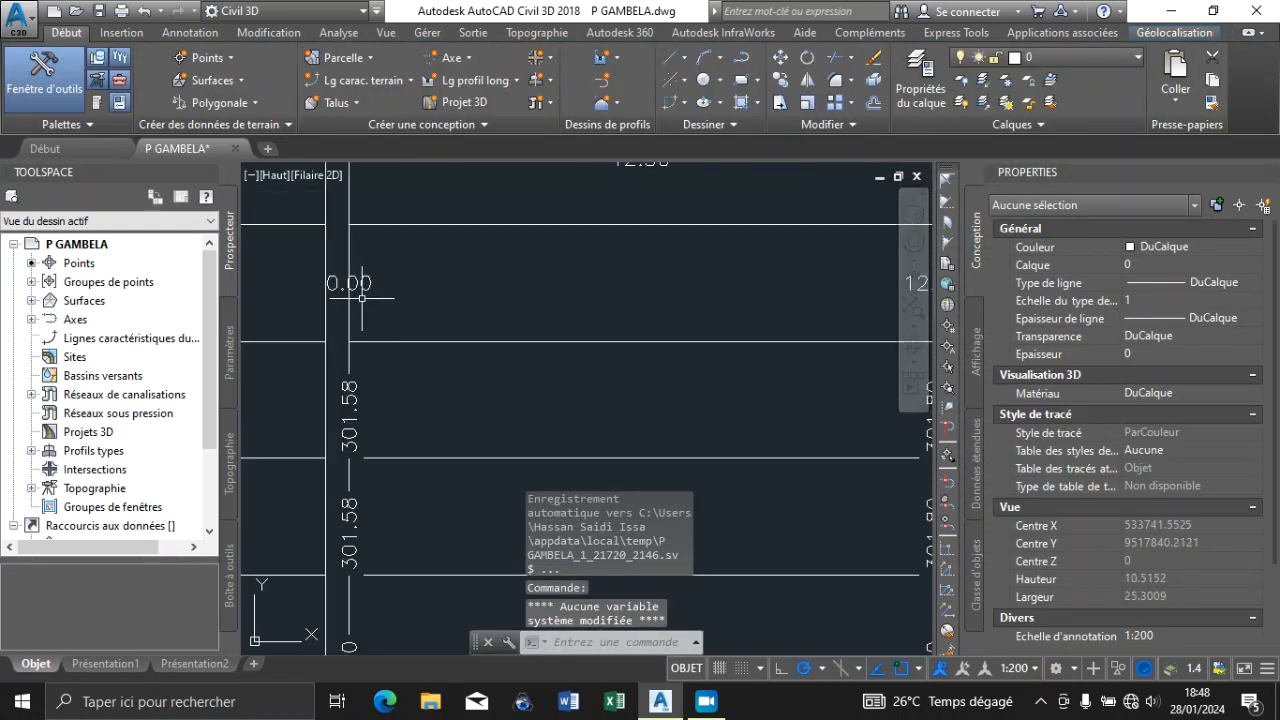
{"action": "scroll", "coordinate": [361, 297], "scroll_direction": "down", "scroll_amount": 6}
{"action": "scroll", "coordinate": [636, 355], "scroll_direction": "up", "scroll_amount": 3}
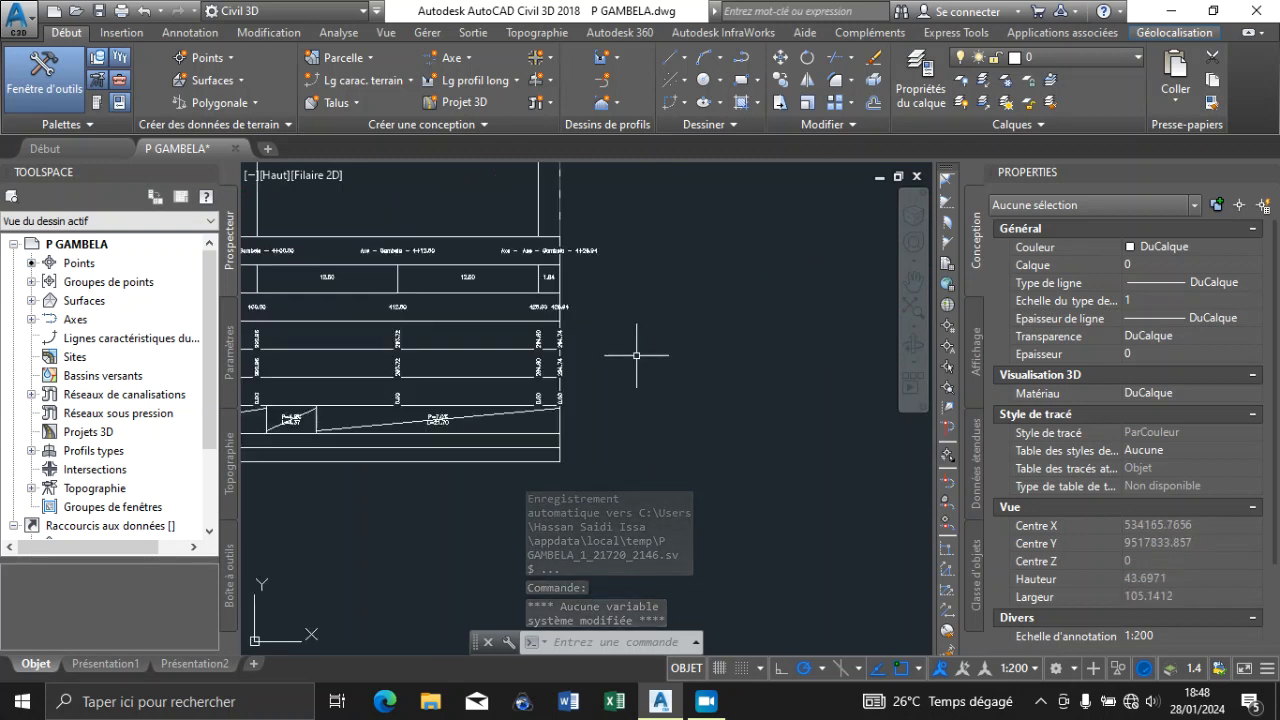
{"action": "scroll", "coordinate": [560, 300], "scroll_direction": "up", "scroll_amount": 5}
{"action": "scroll", "coordinate": [766, 277], "scroll_direction": "down", "scroll_amount": 9}
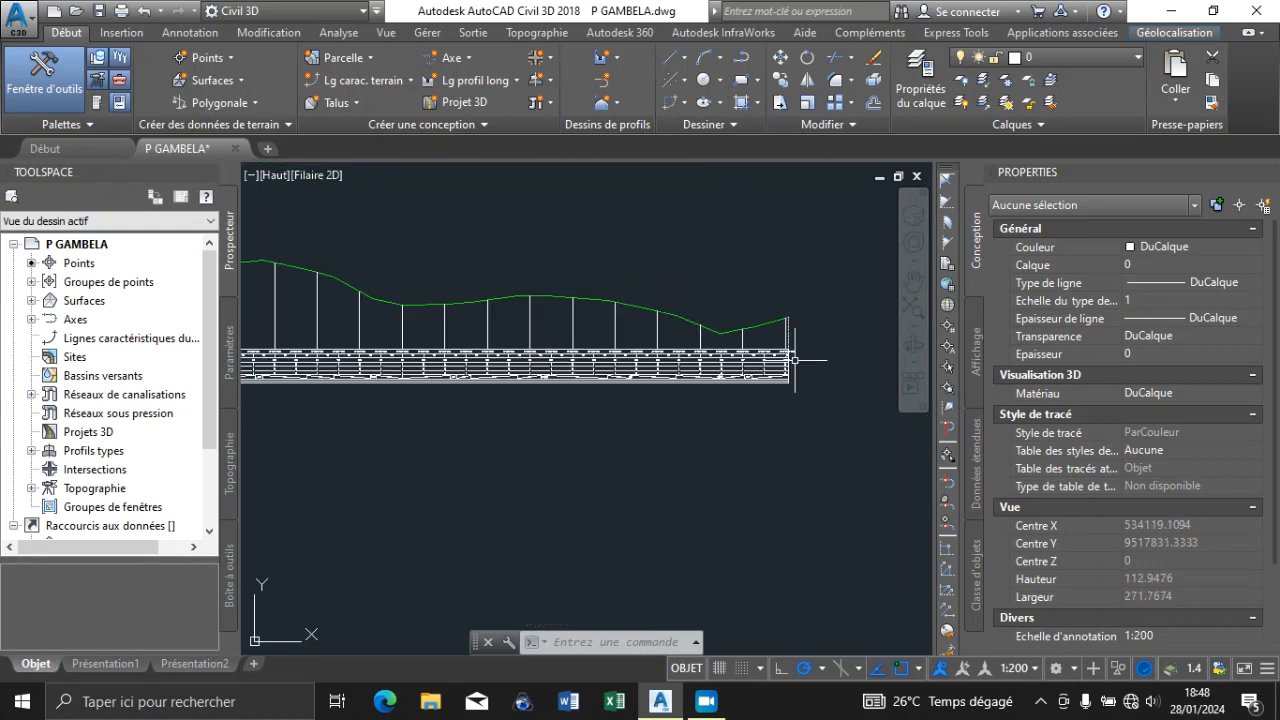
{"action": "scroll", "coordinate": [794, 360], "scroll_direction": "down", "scroll_amount": 5}
{"action": "scroll", "coordinate": [480, 360], "scroll_direction": "up", "scroll_amount": 4}
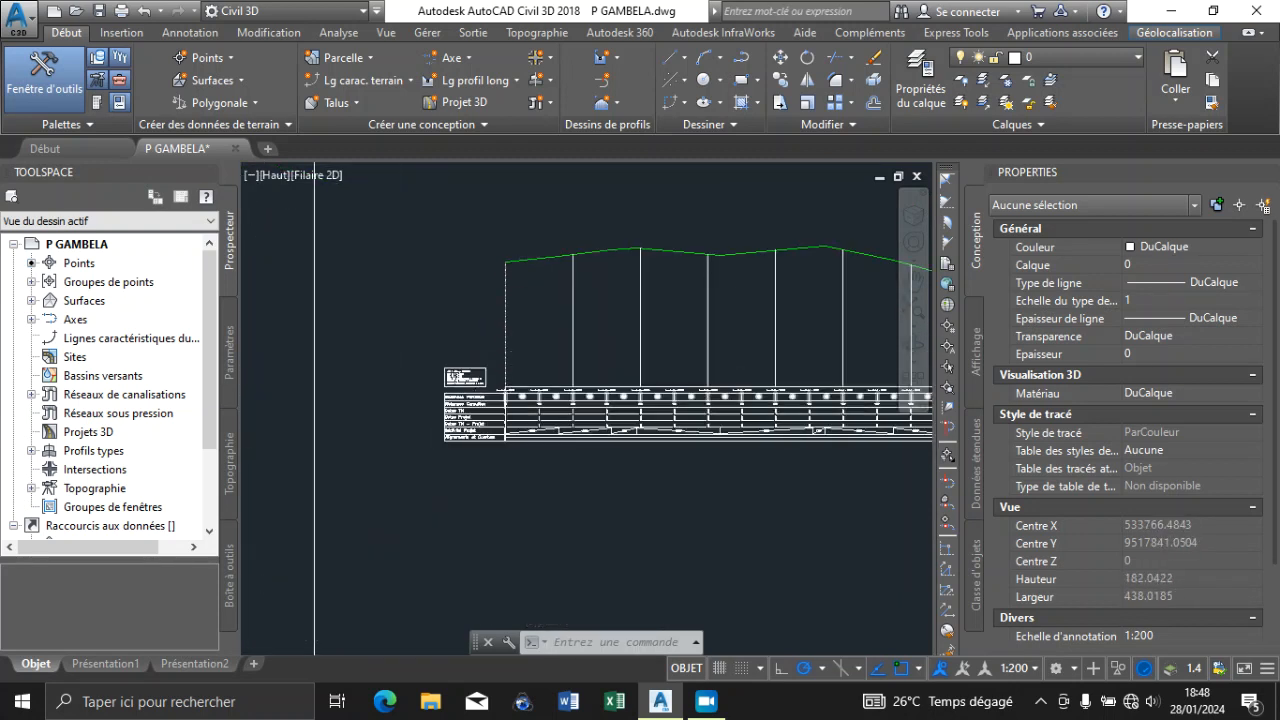
{"action": "scroll", "coordinate": [510, 388], "scroll_direction": "up", "scroll_amount": 5}
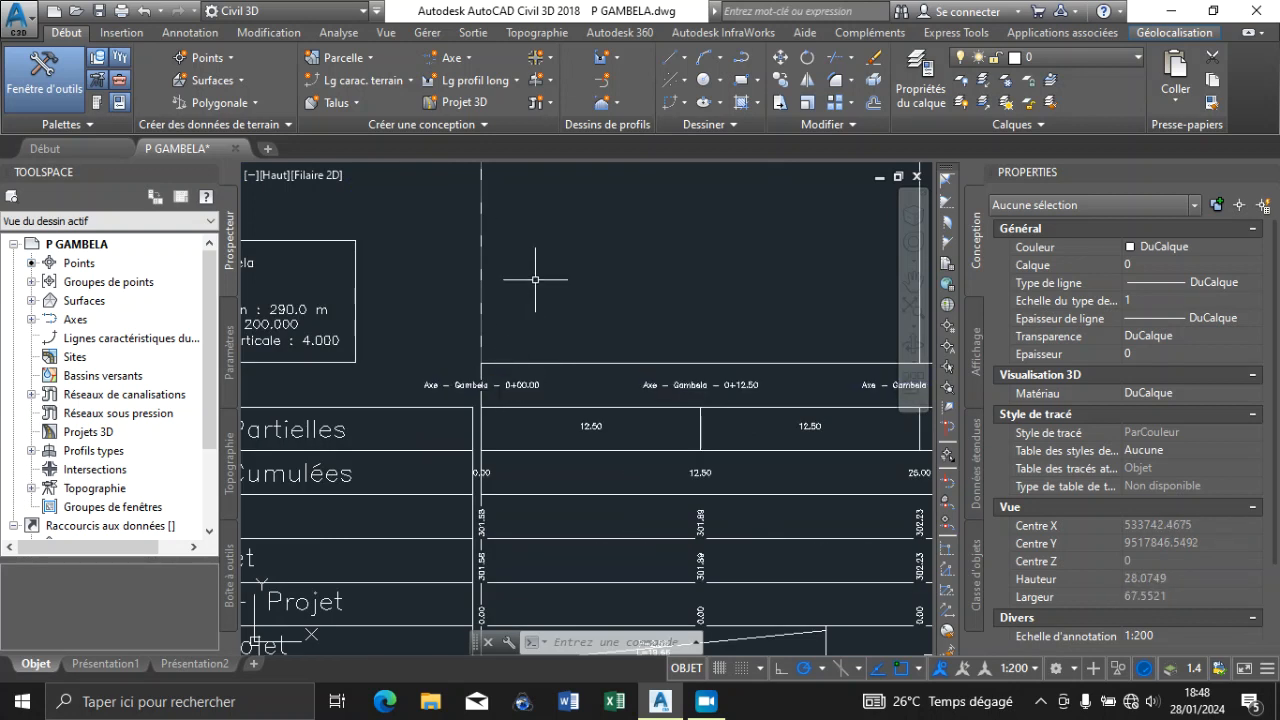
{"action": "scroll", "coordinate": [540, 280], "scroll_direction": "down", "scroll_amount": 4}
{"action": "scroll", "coordinate": [514, 290], "scroll_direction": "up", "scroll_amount": 4}
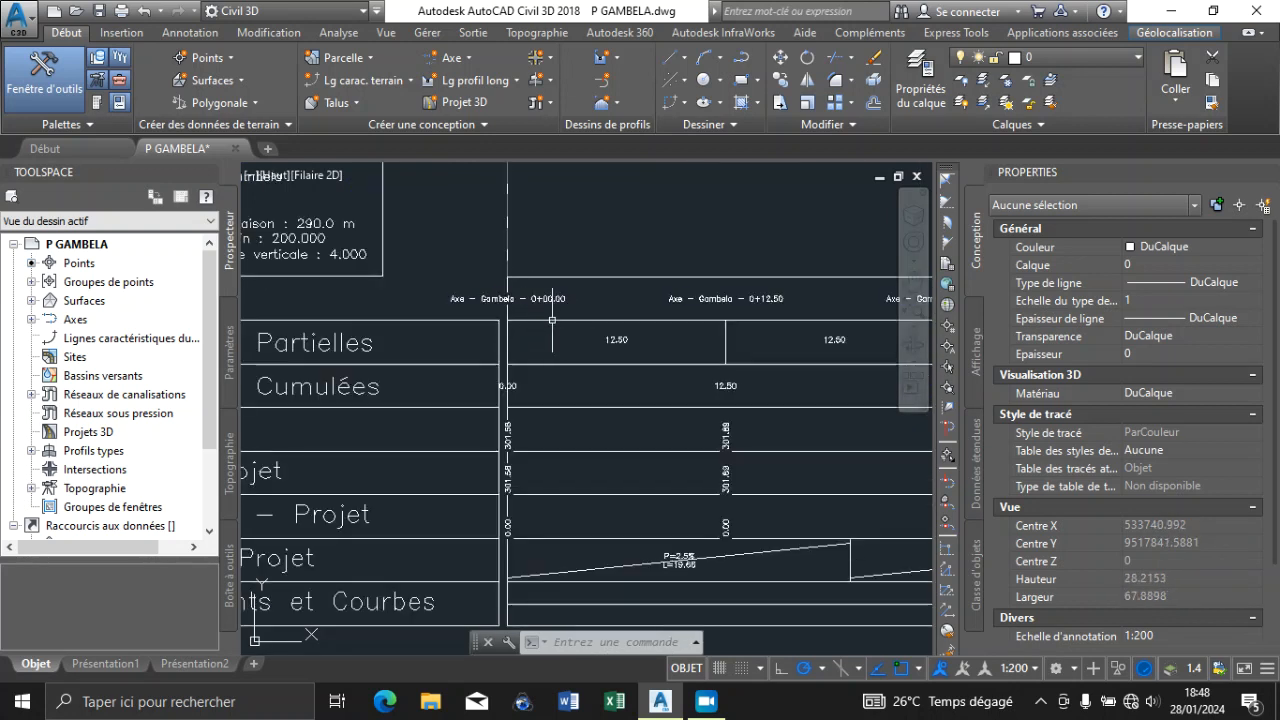
{"action": "scroll", "coordinate": [530, 297], "scroll_direction": "up", "scroll_amount": 3}
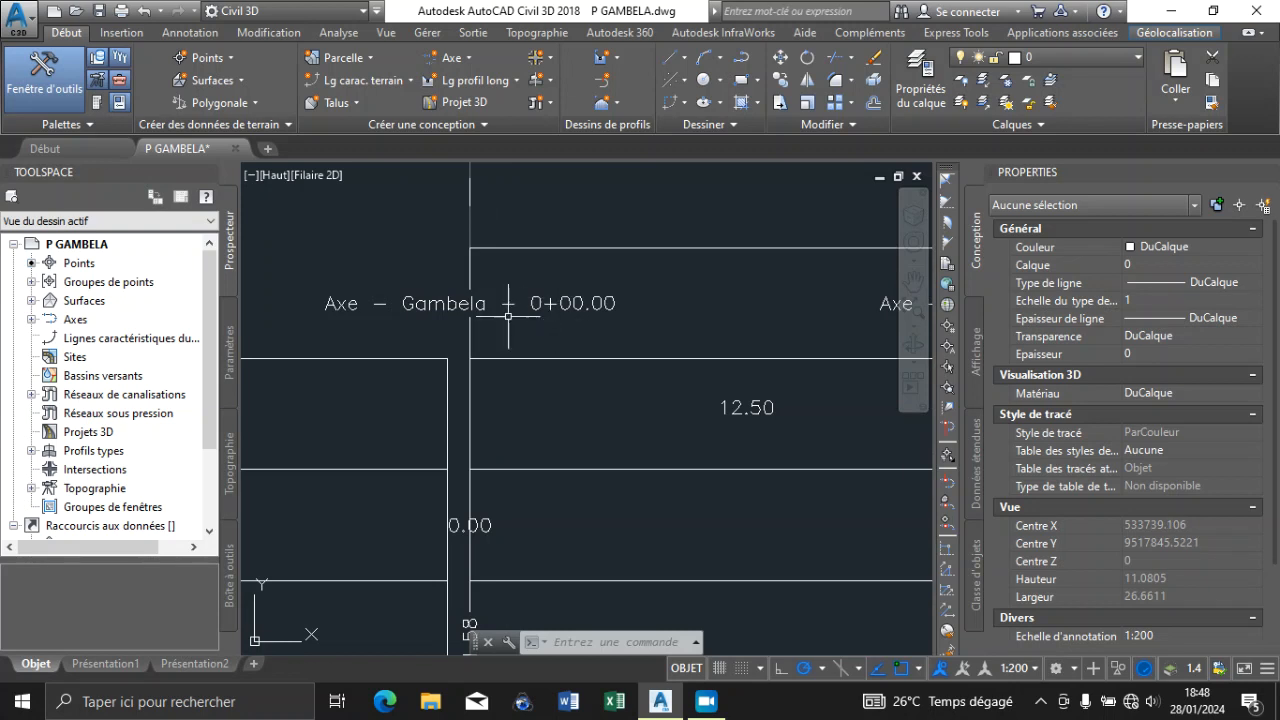
{"action": "scroll", "coordinate": [508, 316], "scroll_direction": "down", "scroll_amount": 6}
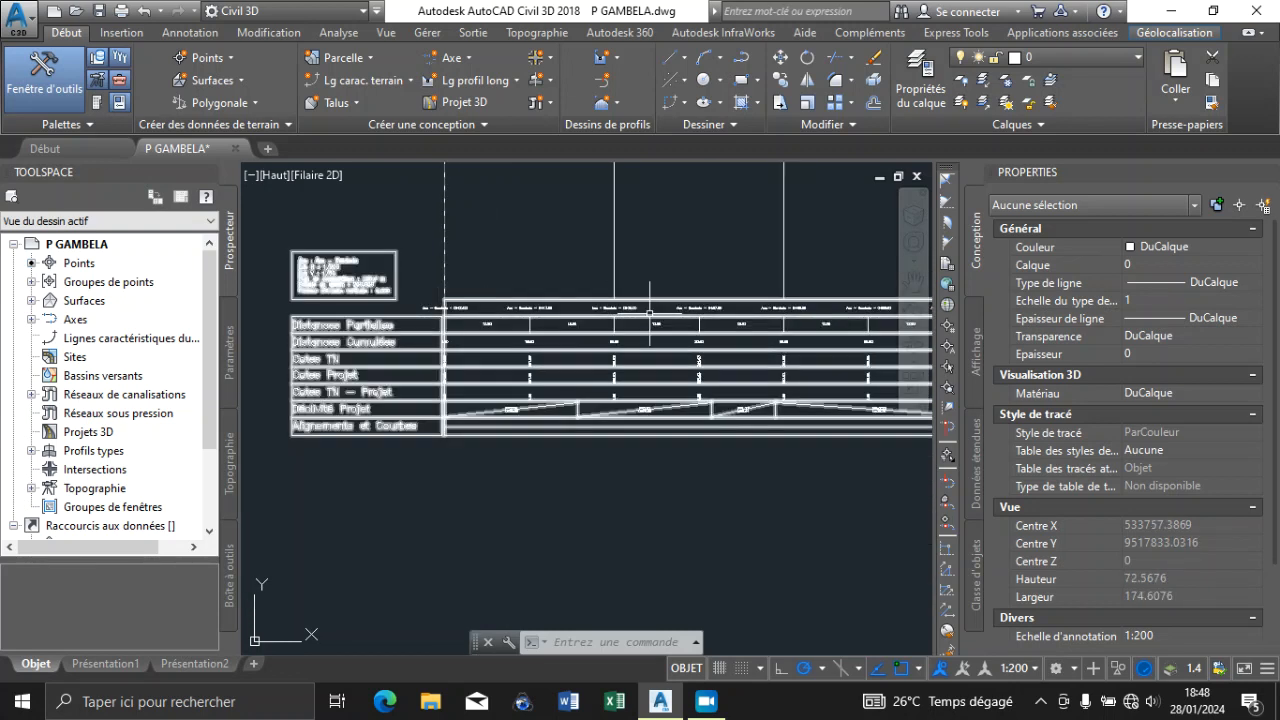
{"action": "scroll", "coordinate": [448, 319], "scroll_direction": "up", "scroll_amount": 4}
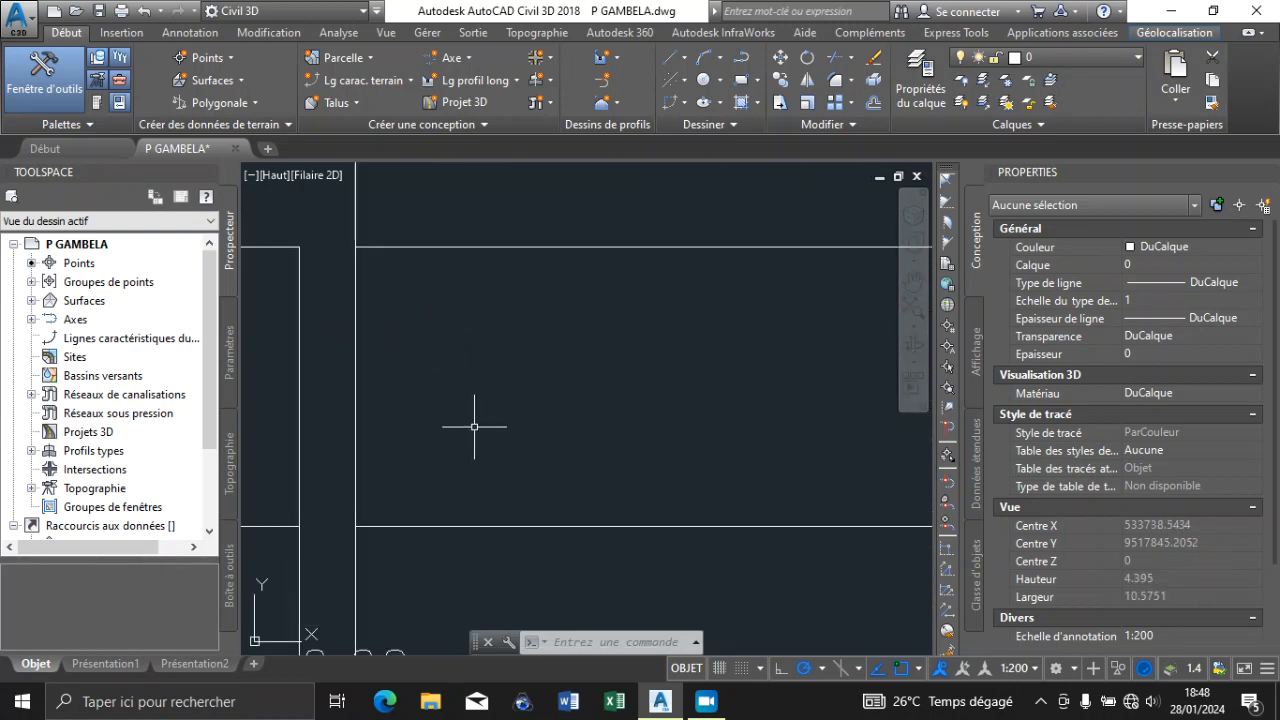
{"action": "scroll", "coordinate": [474, 426], "scroll_direction": "down", "scroll_amount": 3}
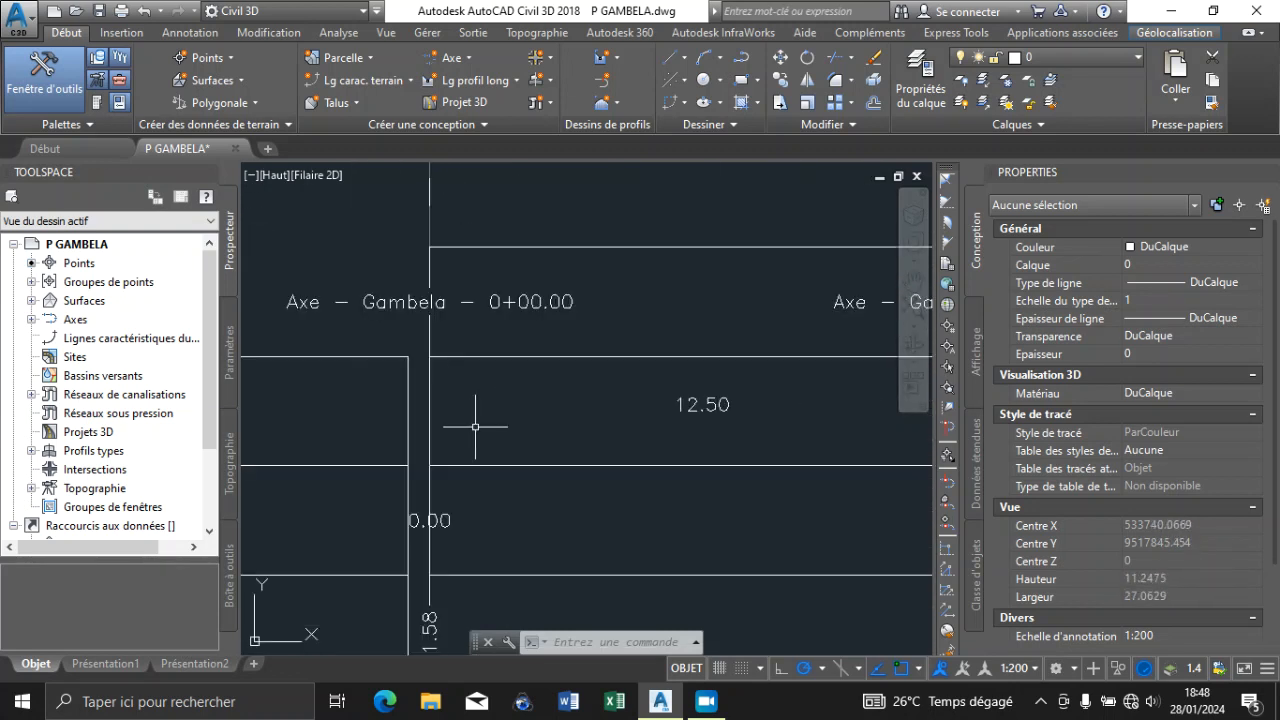
From the profile view's properties, edit the Numéro de PT band style and open its tabulation-station label for composing
{"action": "left_click", "coordinate": [458, 358]}
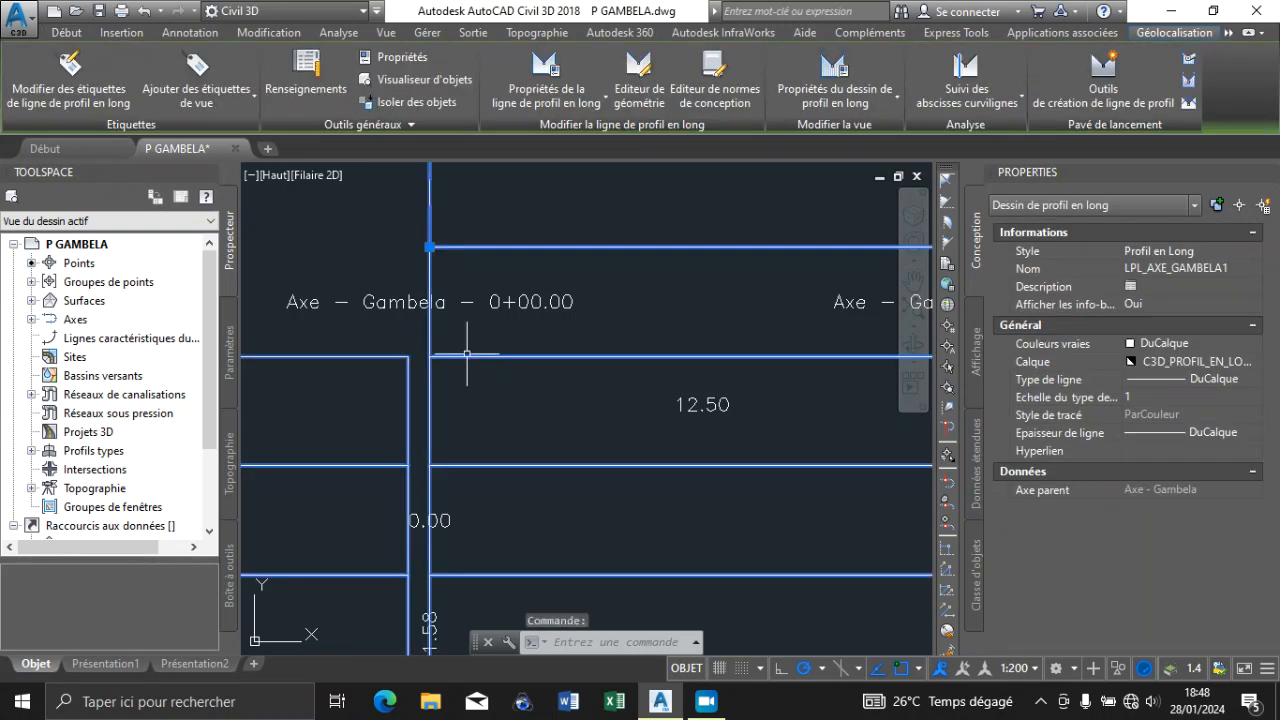
{"action": "right_click", "coordinate": [471, 353]}
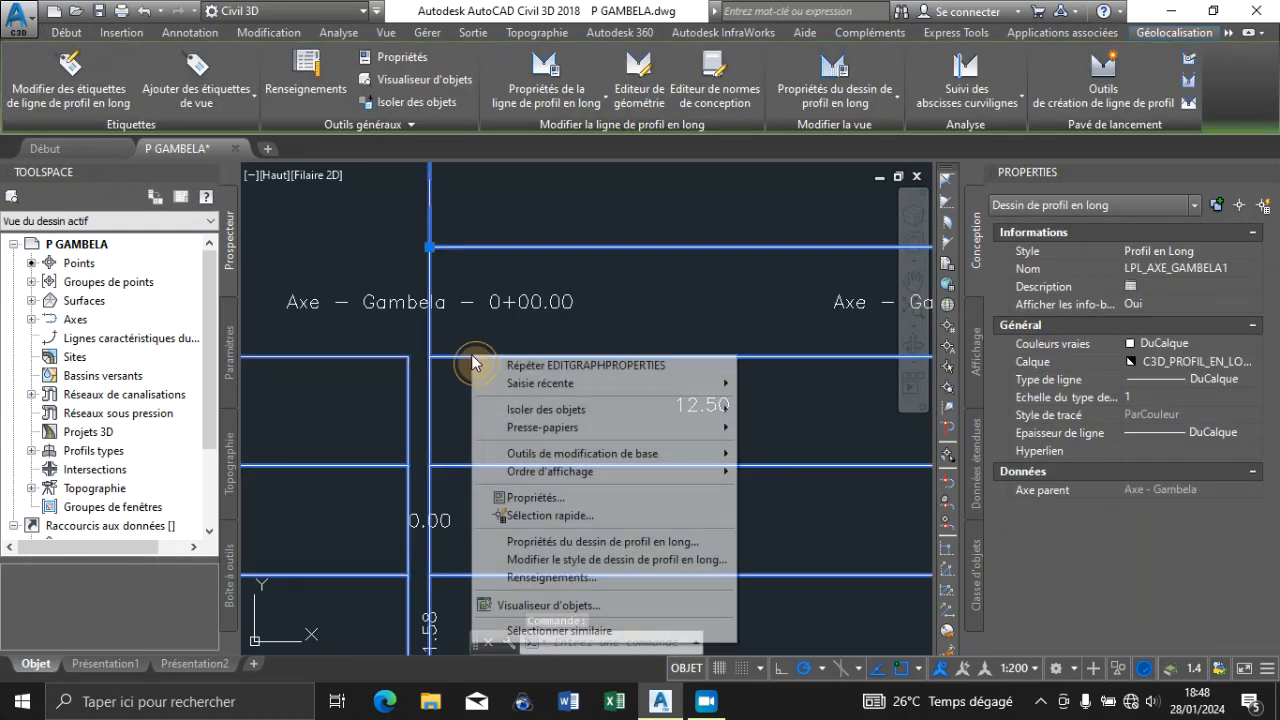
{"action": "left_click", "coordinate": [614, 542]}
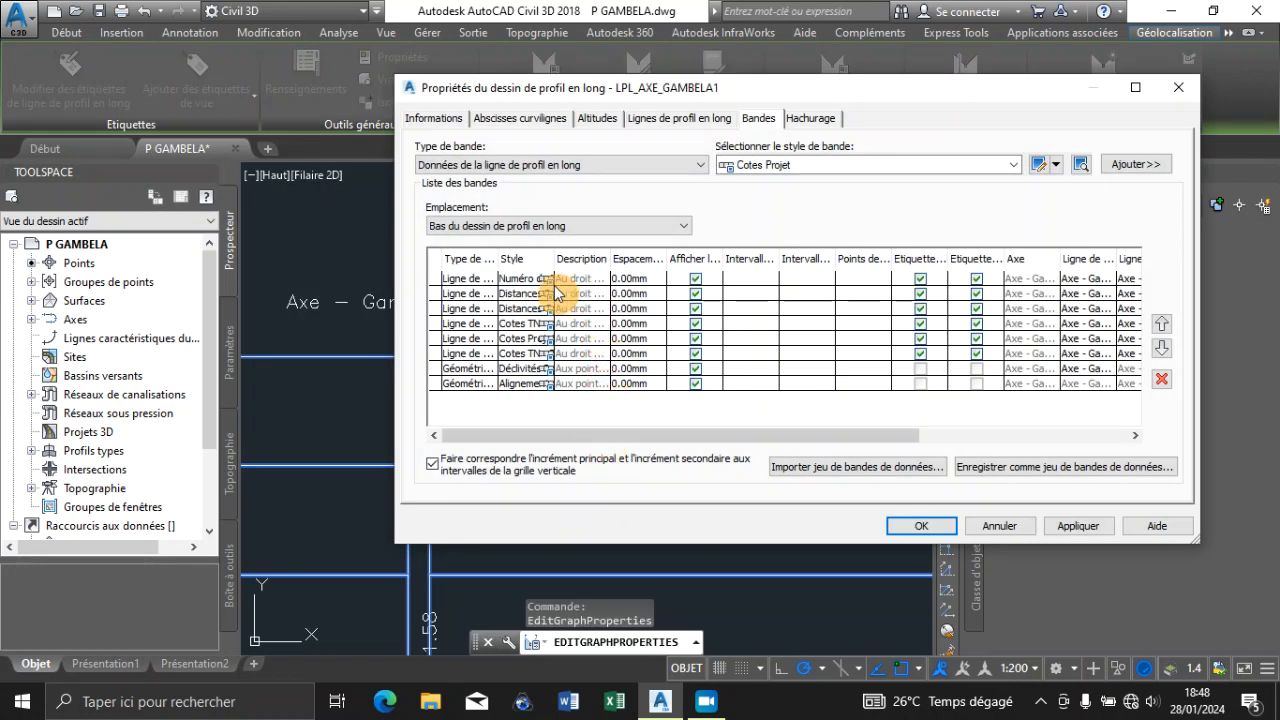
{"action": "left_click_drag", "start_coordinate": [553, 285], "coordinate": [600, 285]}
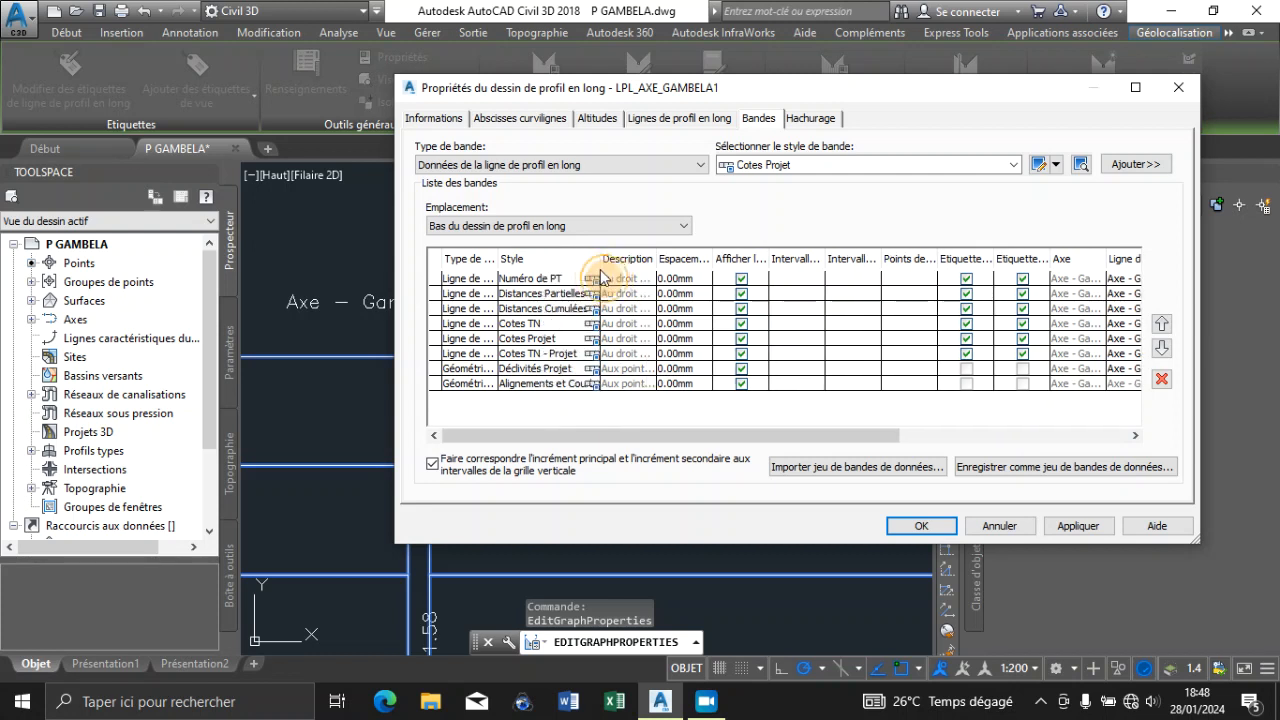
{"action": "left_click", "coordinate": [596, 282]}
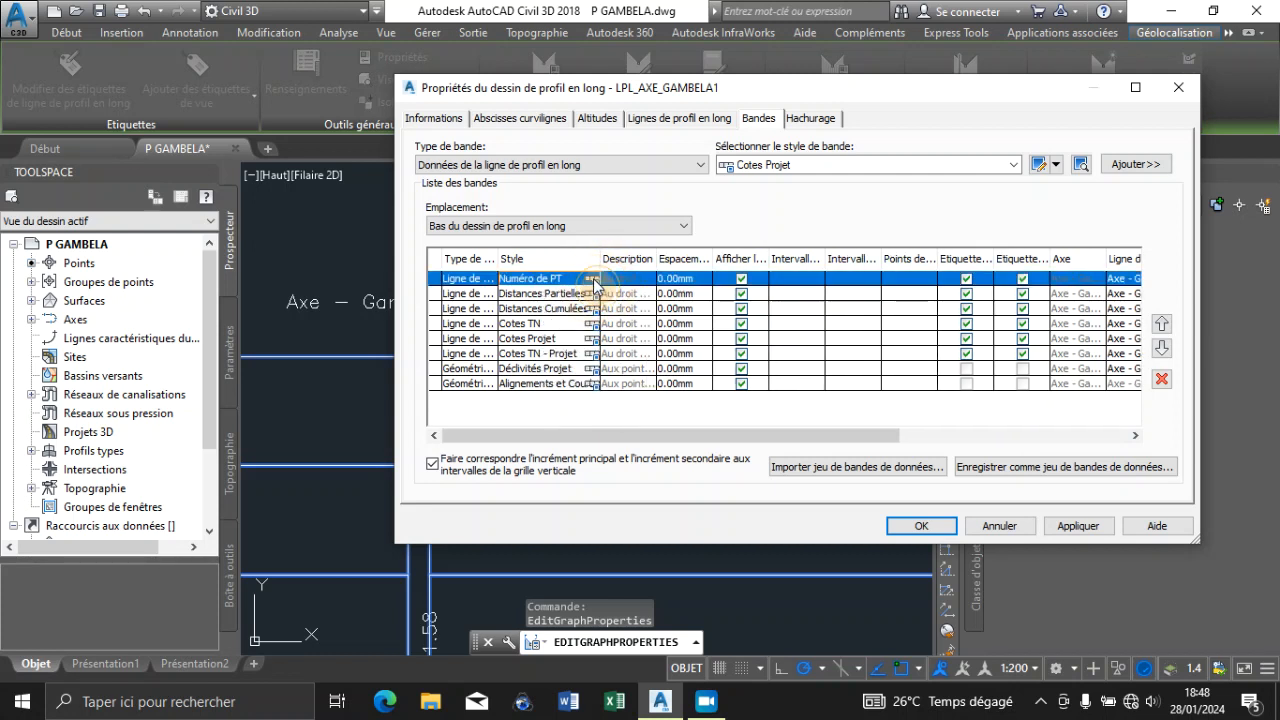
{"action": "left_click", "coordinate": [593, 280]}
{"action": "left_click", "coordinate": [743, 338]}
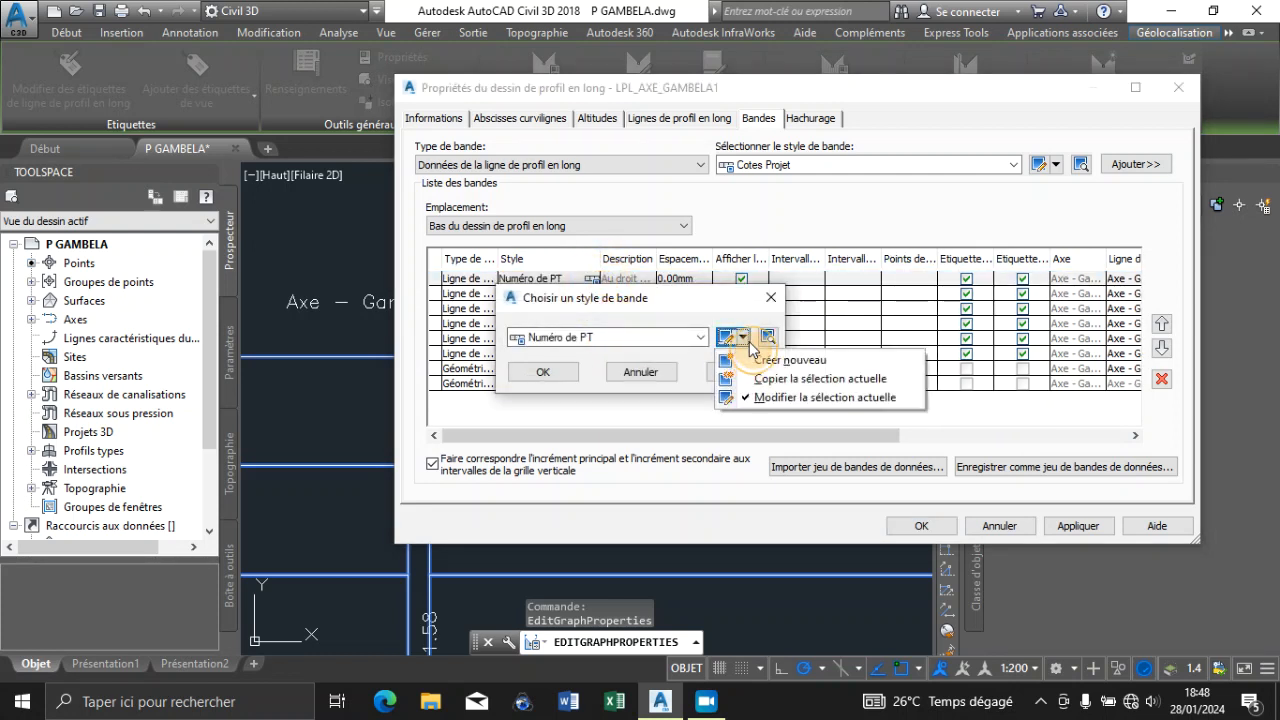
{"action": "left_click", "coordinate": [790, 397]}
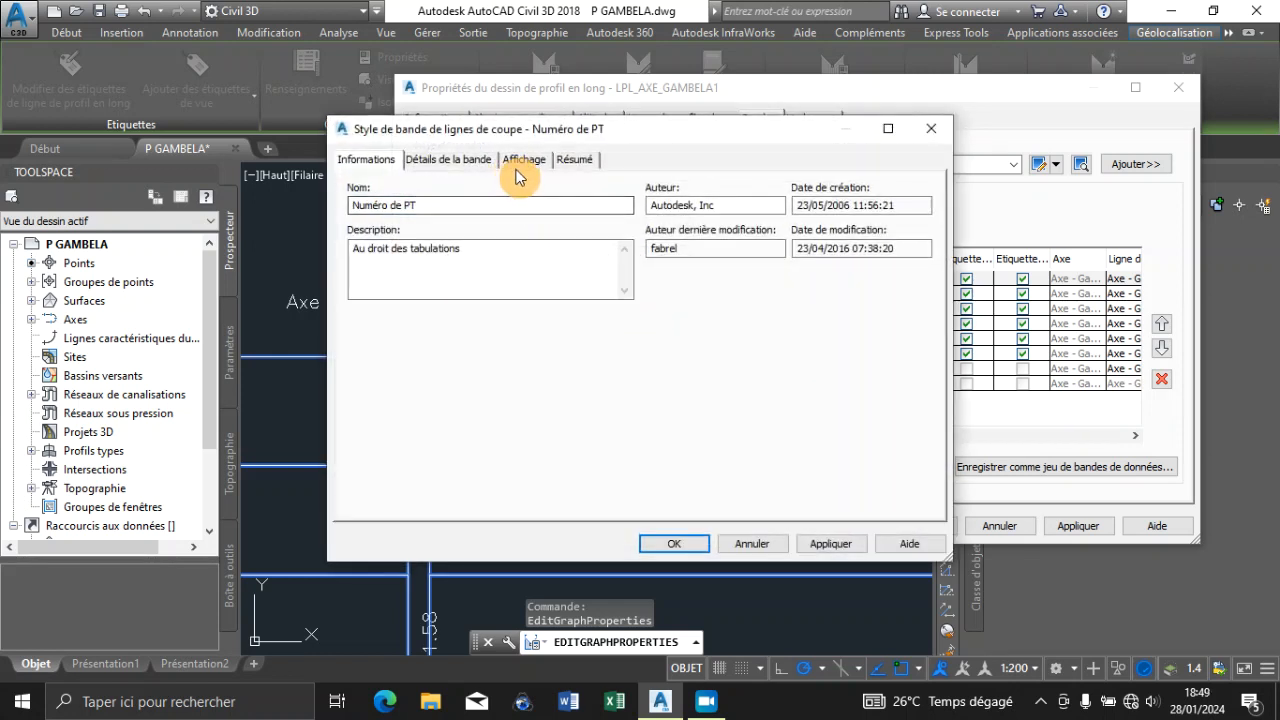
{"action": "left_click", "coordinate": [523, 164]}
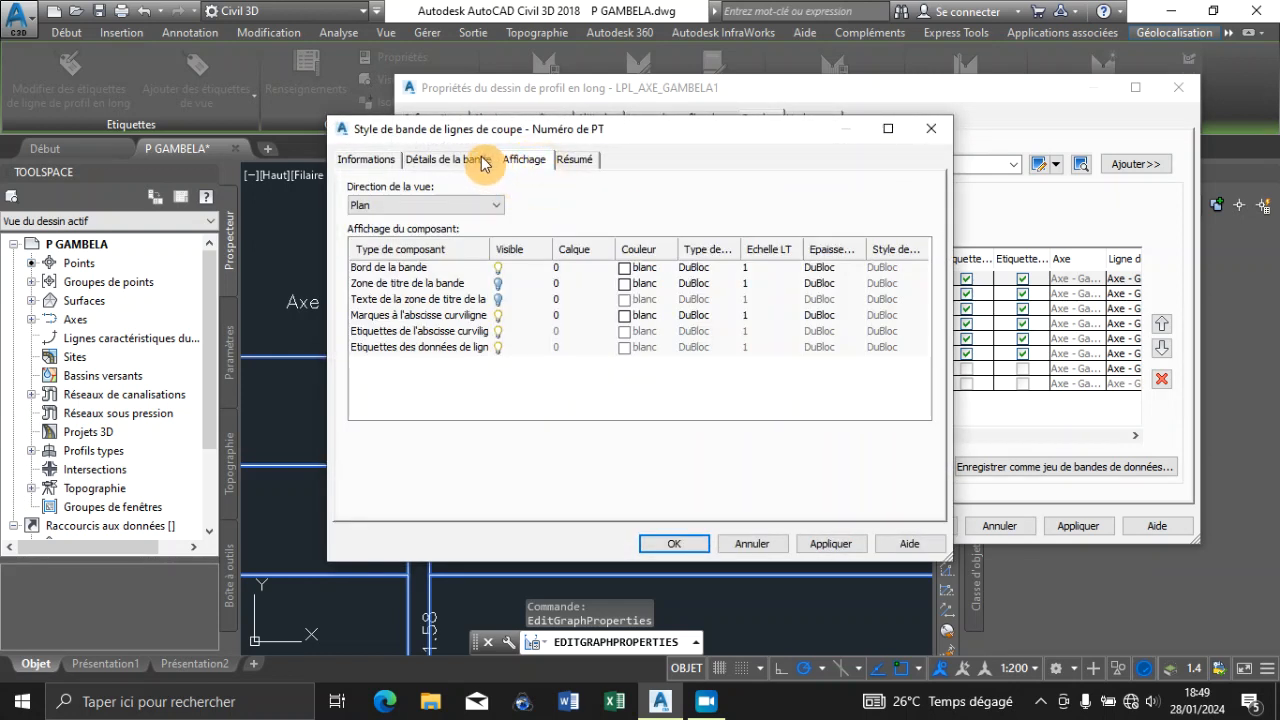
{"action": "left_click", "coordinate": [450, 160]}
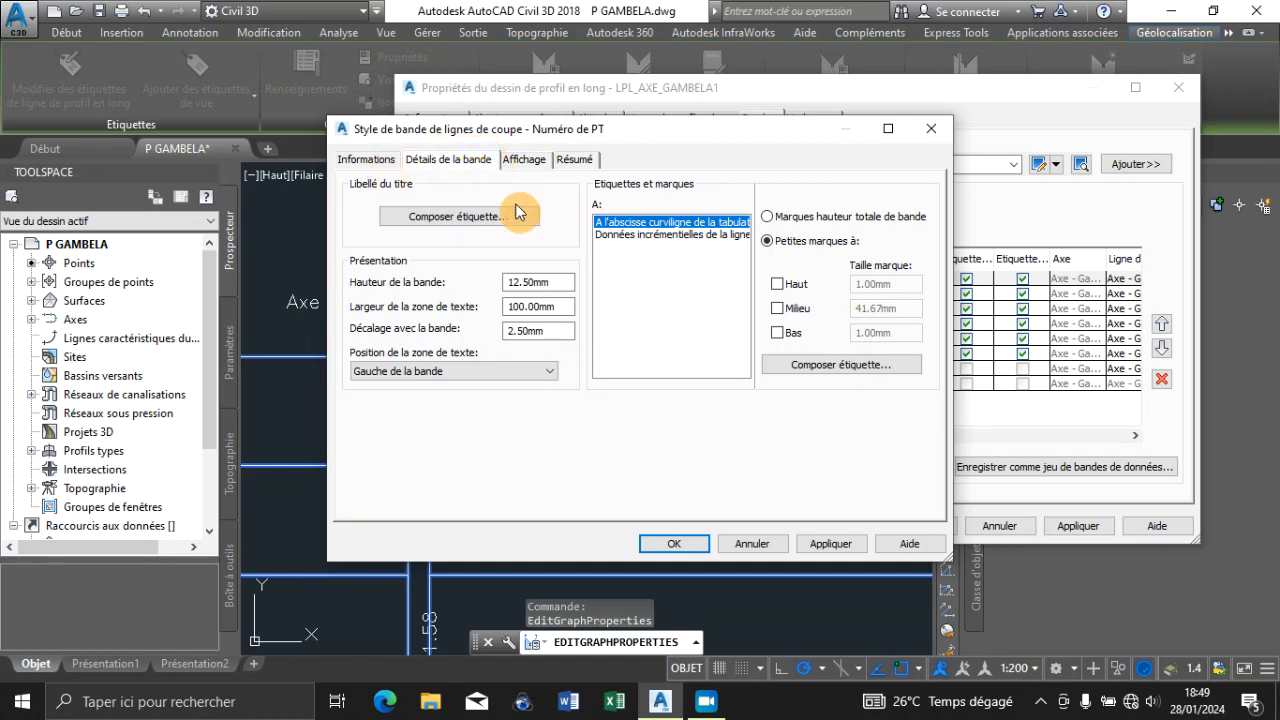
{"action": "left_click", "coordinate": [812, 364]}
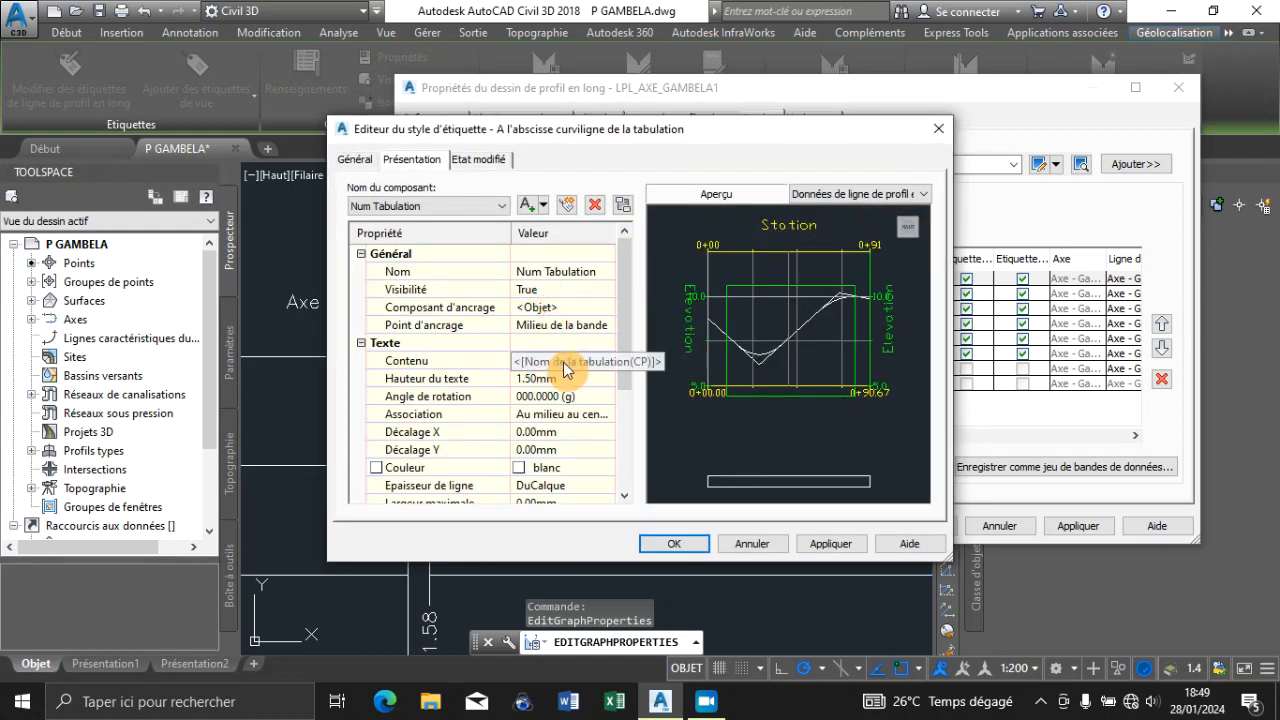
Replace the Num Tabulation label content with the letter P followed by Index de la tabulation, and apply it to the profile view
{"action": "left_click", "coordinate": [575, 361]}
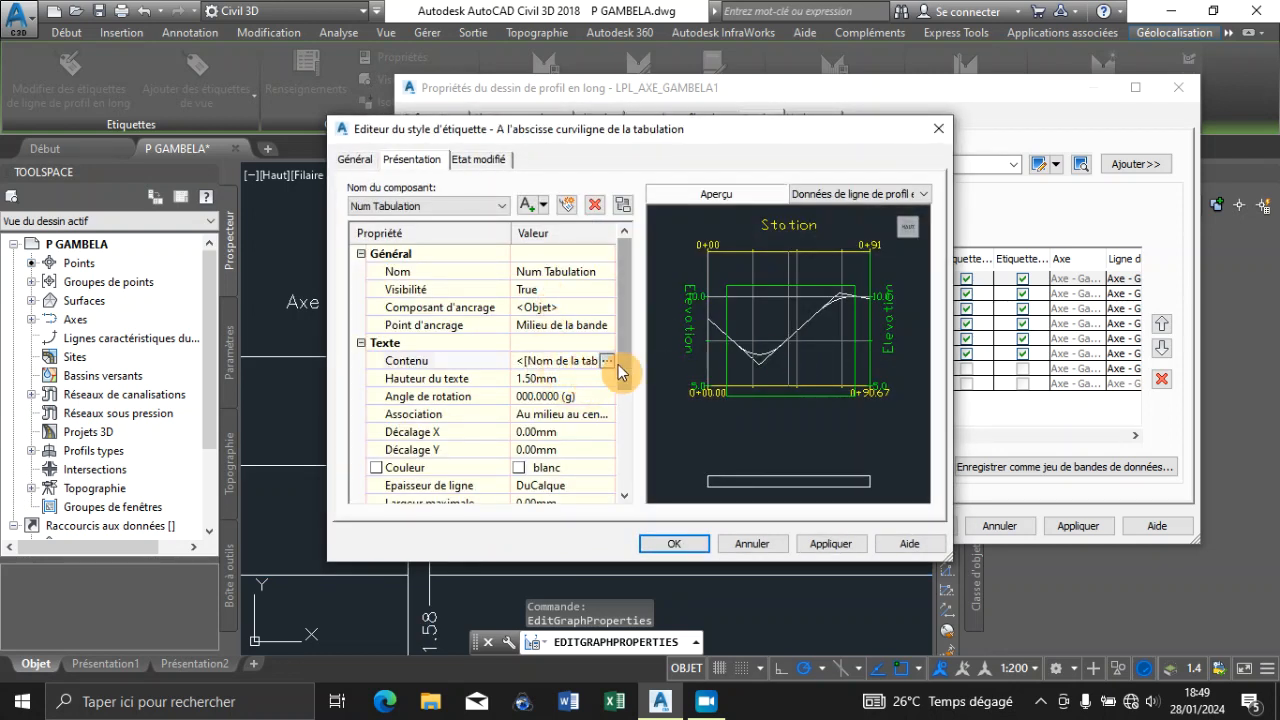
{"action": "left_click", "coordinate": [607, 359]}
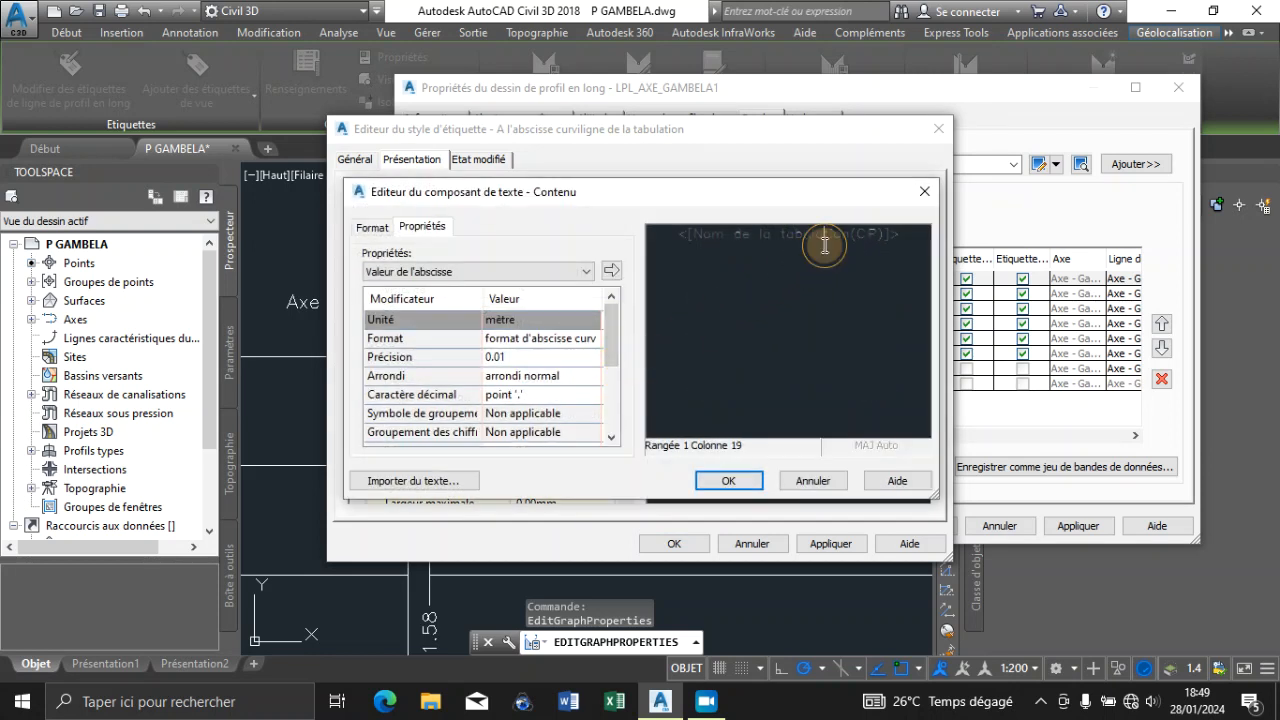
{"action": "left_click", "coordinate": [826, 253]}
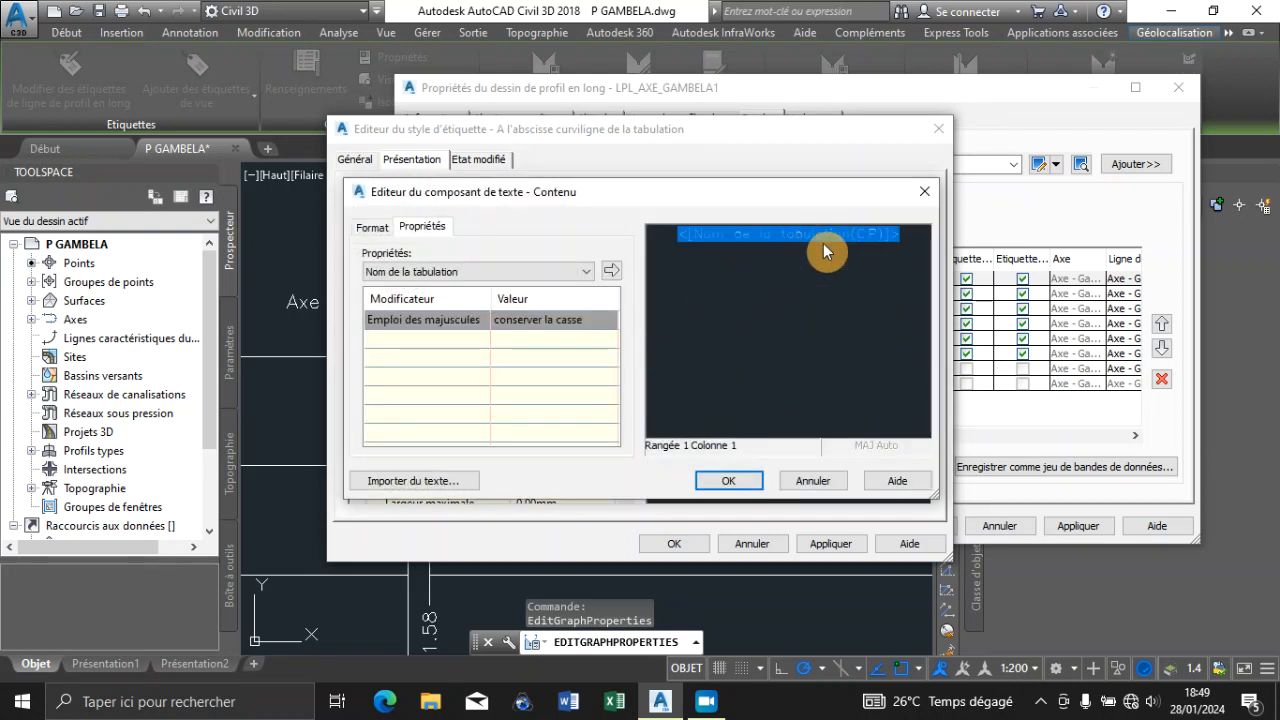
{"action": "type", "text": "P"}
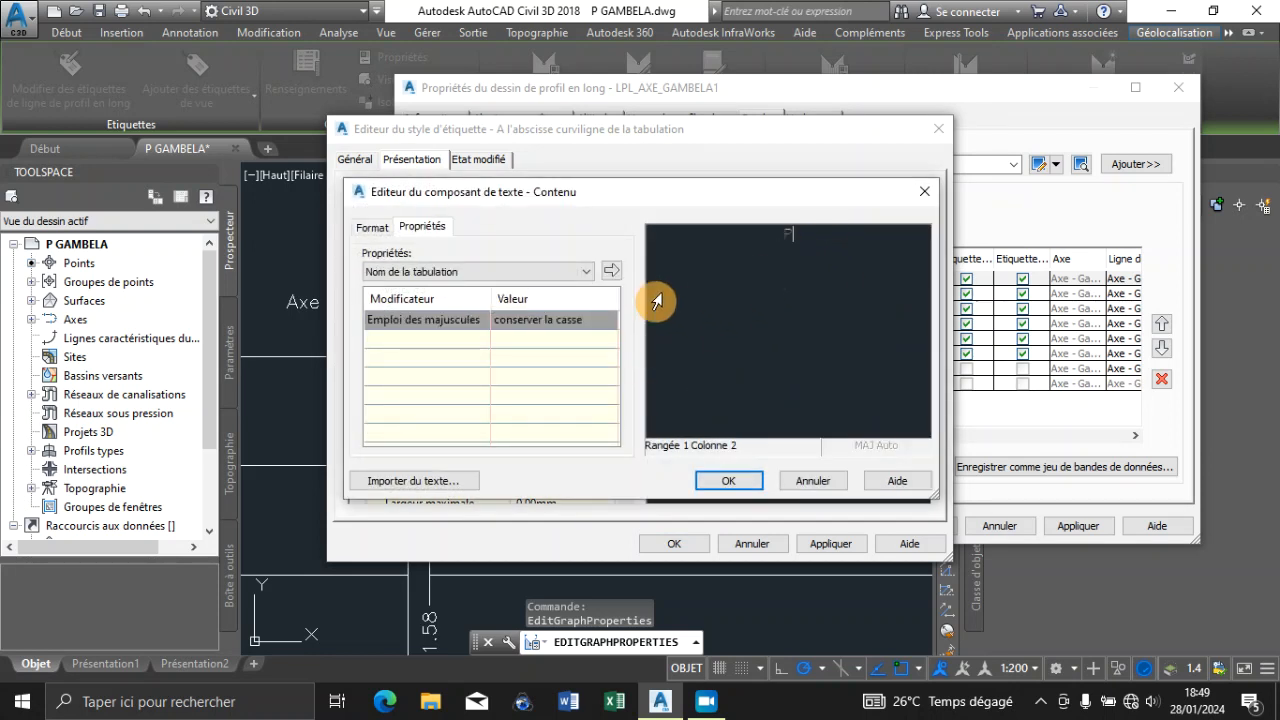
{"action": "left_click", "coordinate": [521, 272]}
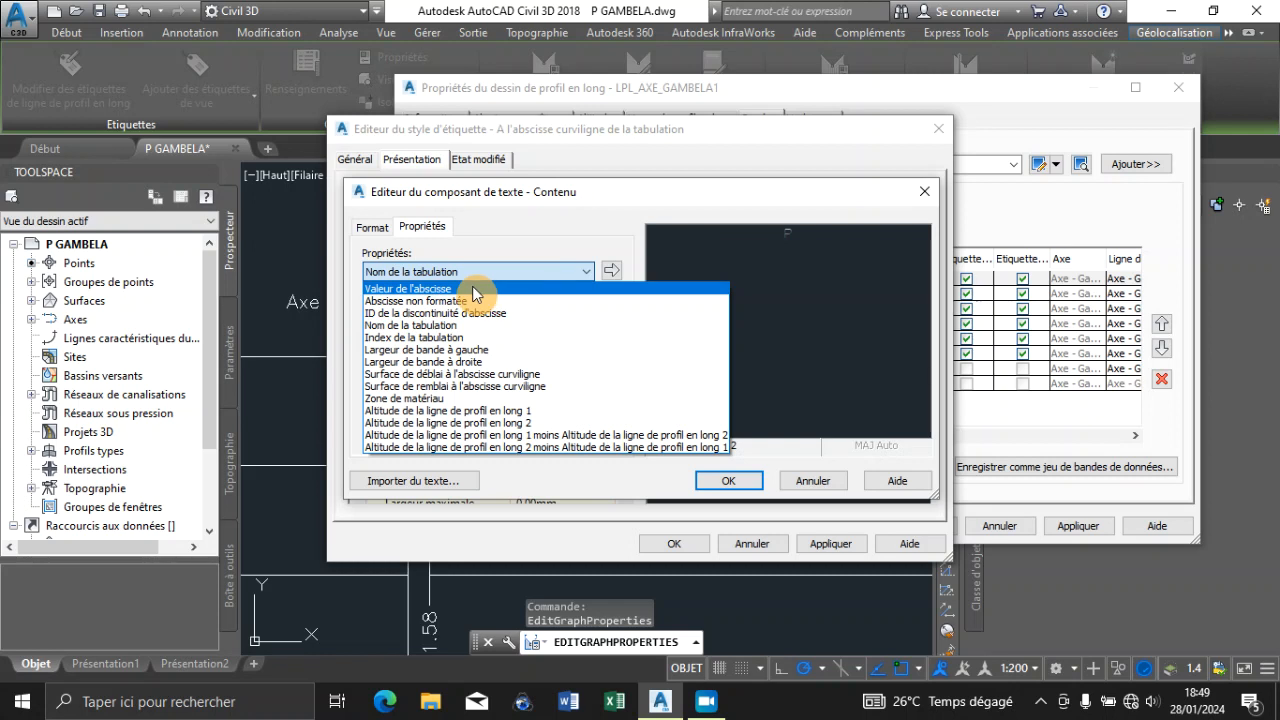
{"action": "left_click", "coordinate": [442, 338]}
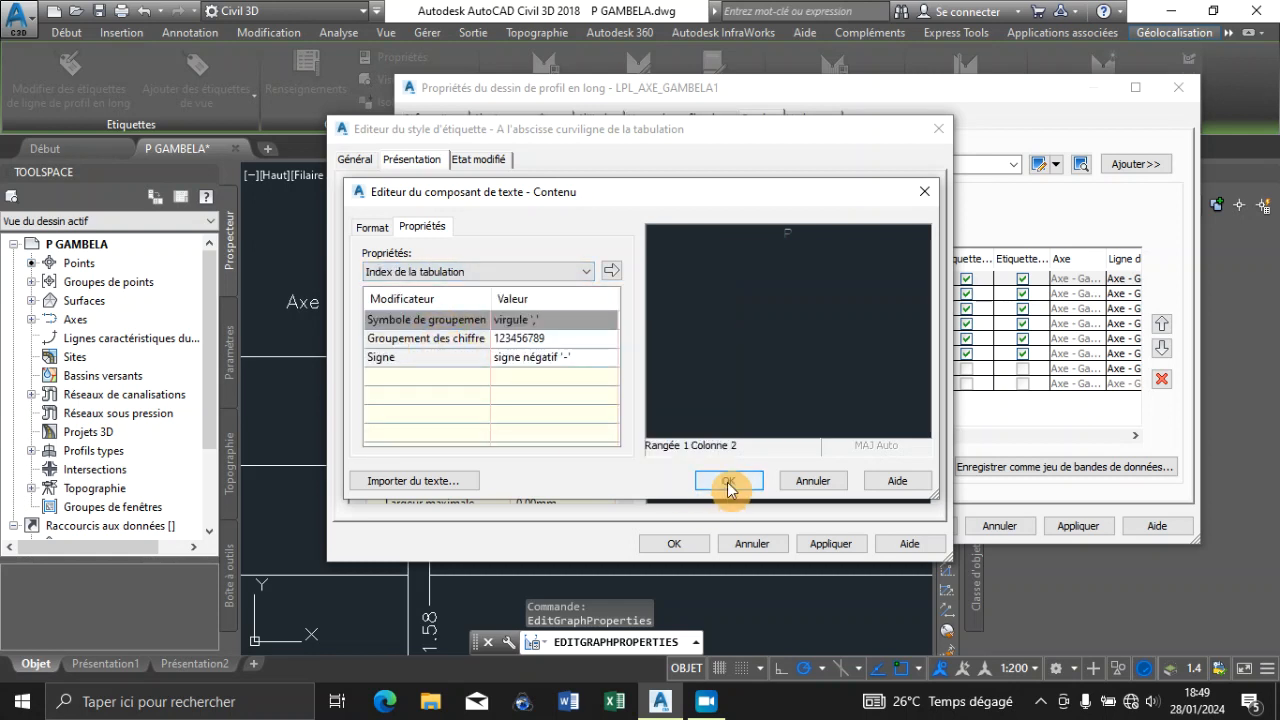
{"action": "left_click", "coordinate": [610, 270]}
{"action": "left_click", "coordinate": [729, 481]}
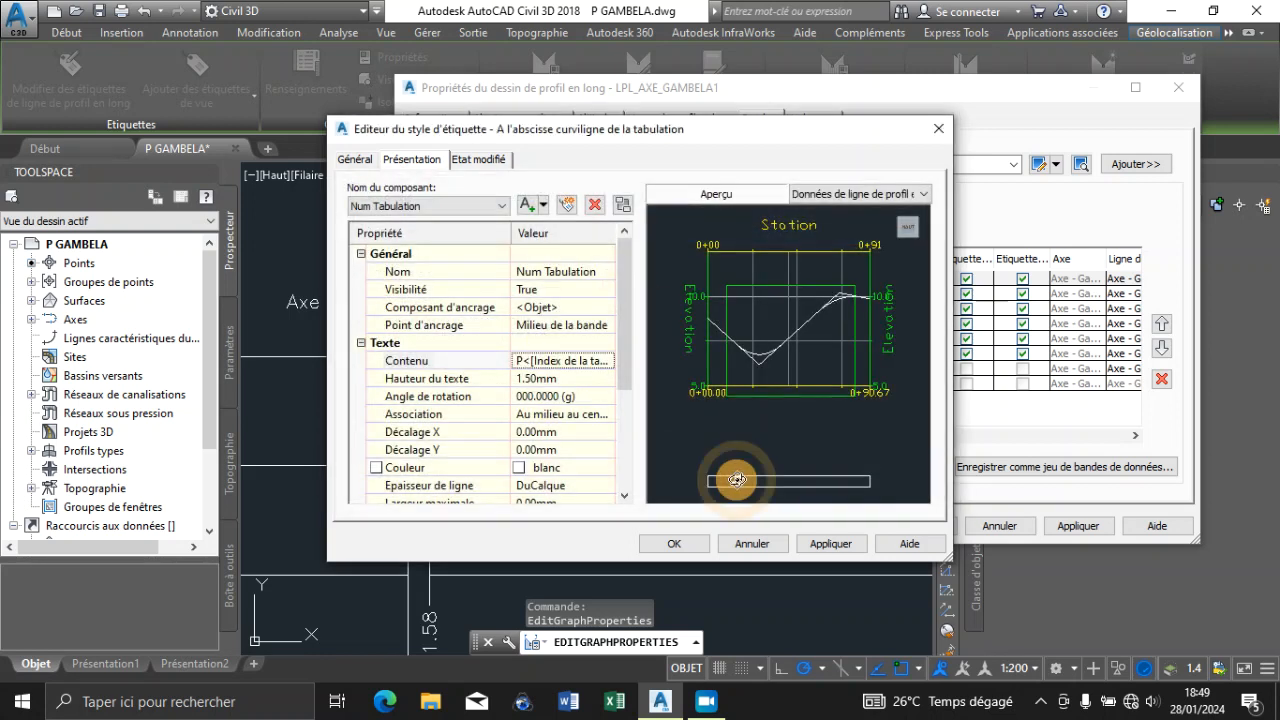
{"action": "left_click", "coordinate": [676, 544]}
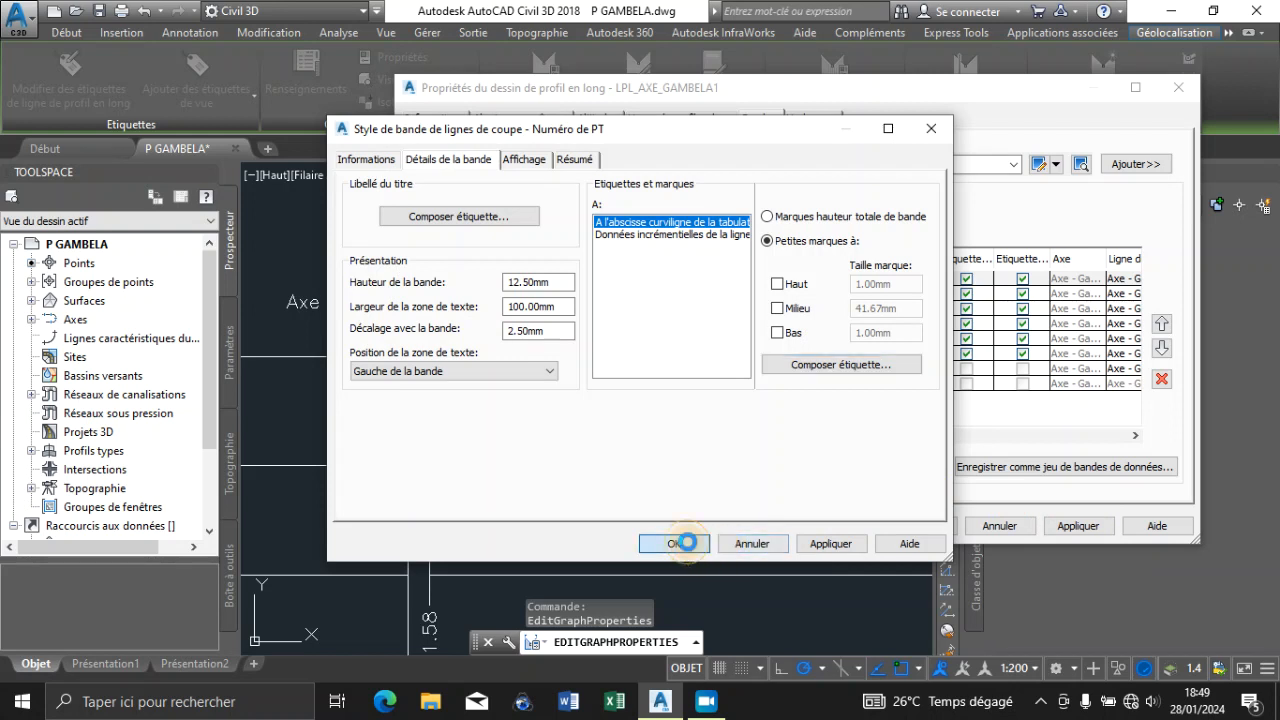
{"action": "left_click", "coordinate": [674, 544]}
{"action": "left_click", "coordinate": [543, 372]}
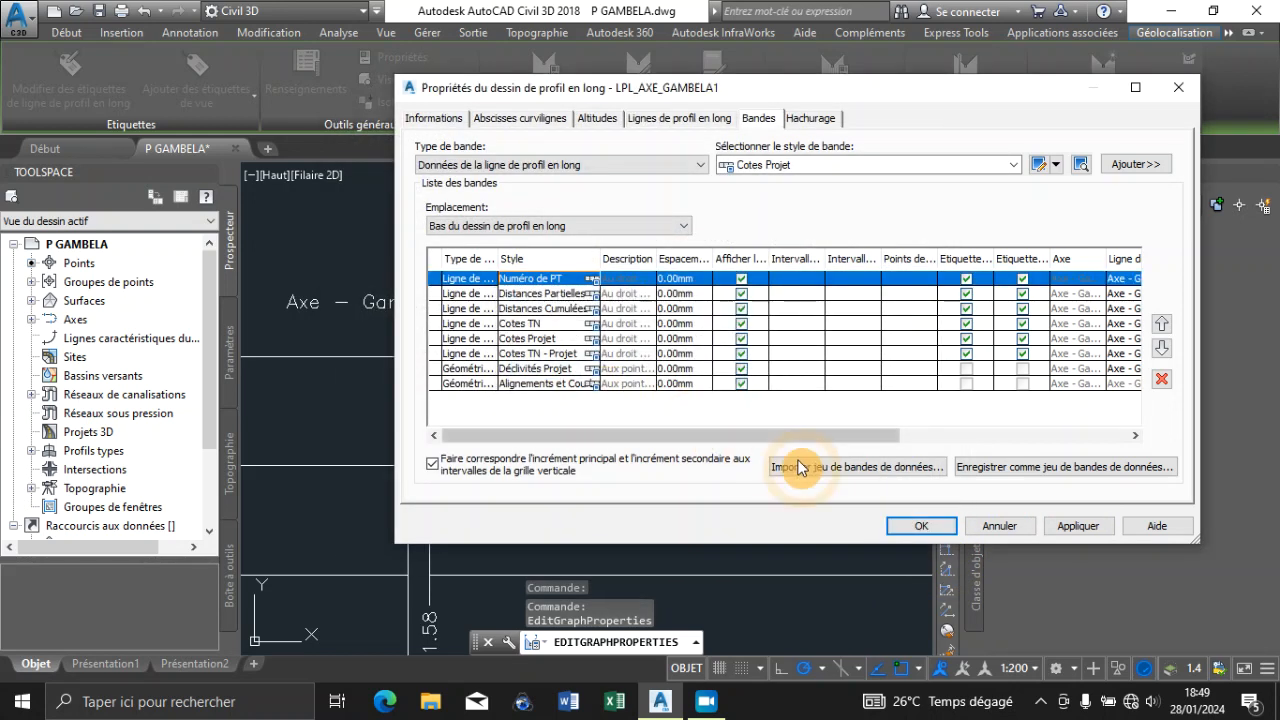
{"action": "left_click", "coordinate": [903, 525]}
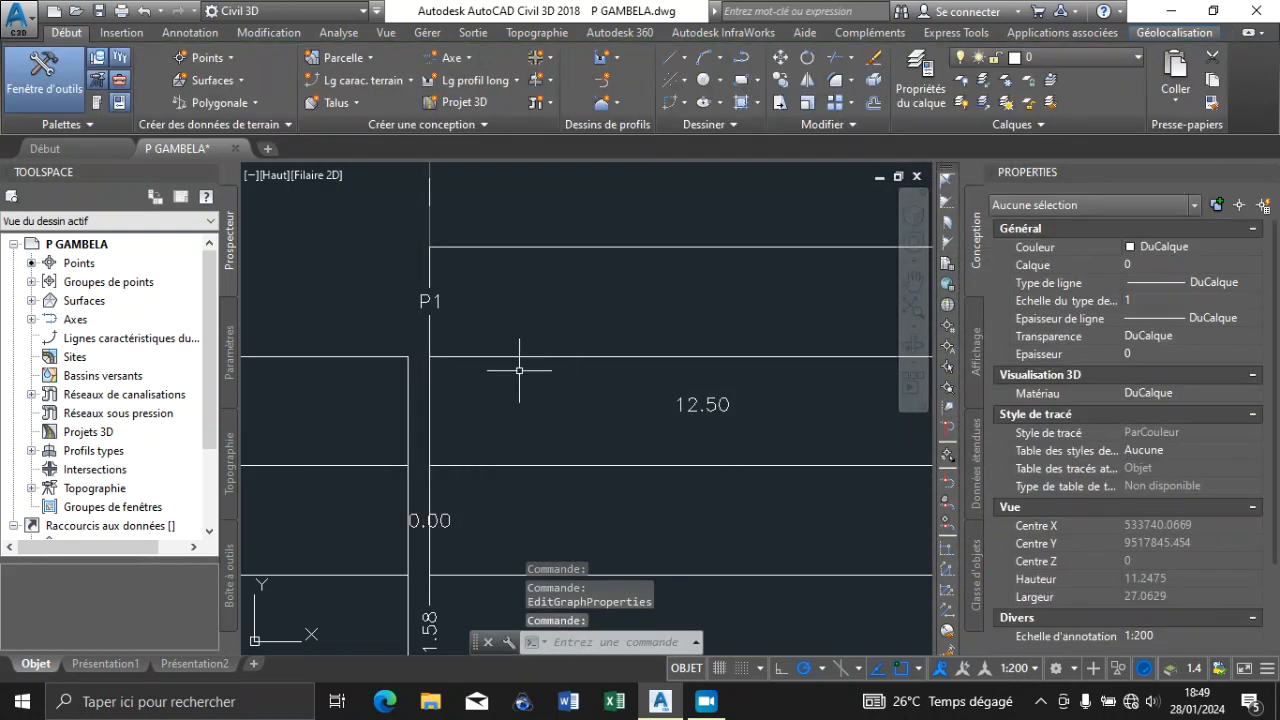
Inspect the point-number labels along the uppermost band, from the start of the profile view towards its final stations
{"action": "scroll", "coordinate": [540, 363], "scroll_direction": "up", "scroll_amount": 4}
{"action": "scroll", "coordinate": [491, 357], "scroll_direction": "down", "scroll_amount": 2}
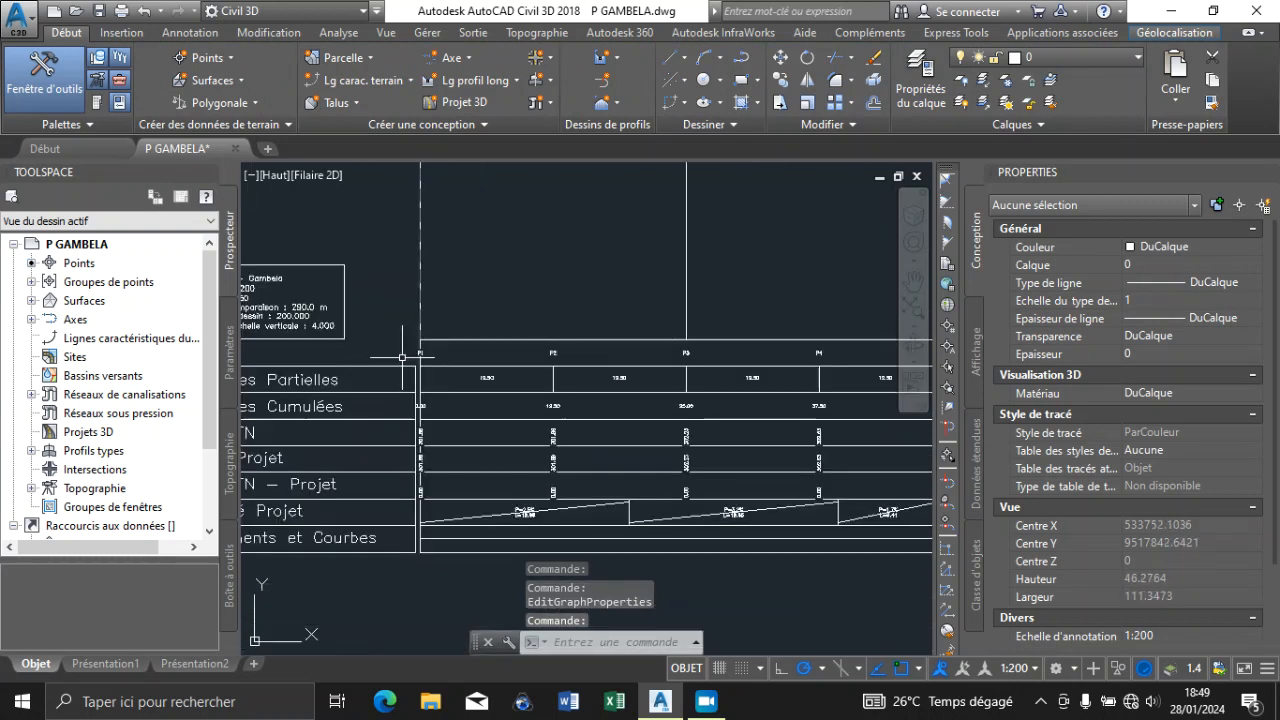
{"action": "scroll", "coordinate": [491, 350], "scroll_direction": "up", "scroll_amount": 2}
{"action": "scroll", "coordinate": [491, 350], "scroll_direction": "down", "scroll_amount": 3}
{"action": "scroll", "coordinate": [495, 352], "scroll_direction": "up", "scroll_amount": 3}
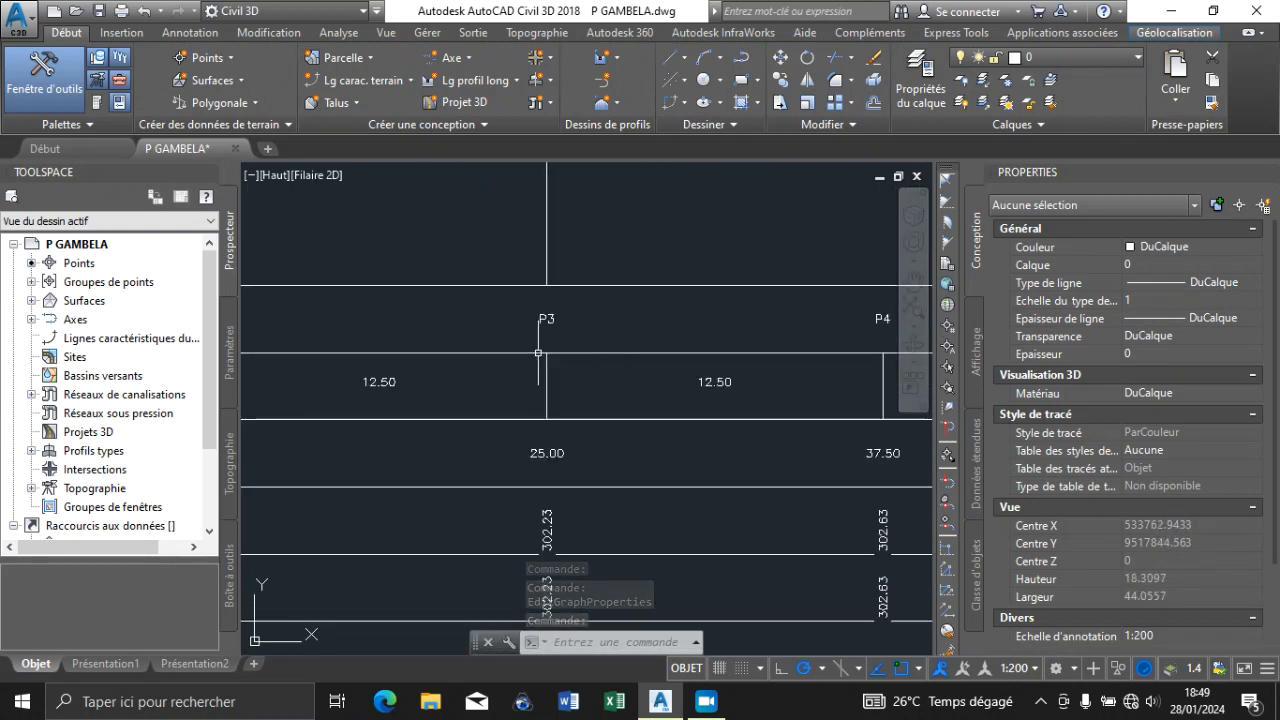
{"action": "scroll", "coordinate": [505, 353], "scroll_direction": "down", "scroll_amount": 4}
{"action": "scroll", "coordinate": [513, 354], "scroll_direction": "up", "scroll_amount": 2}
{"action": "scroll", "coordinate": [513, 354], "scroll_direction": "up", "scroll_amount": 6}
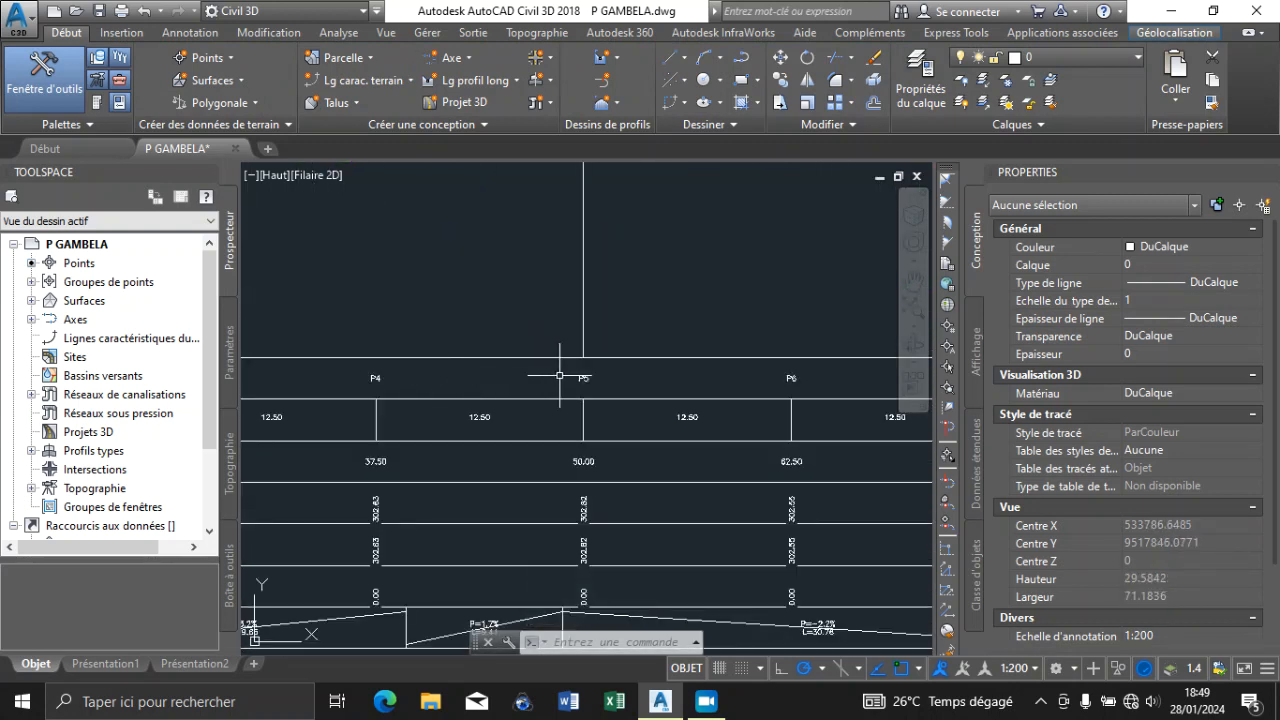
{"action": "scroll", "coordinate": [476, 377], "scroll_direction": "down", "scroll_amount": 10}
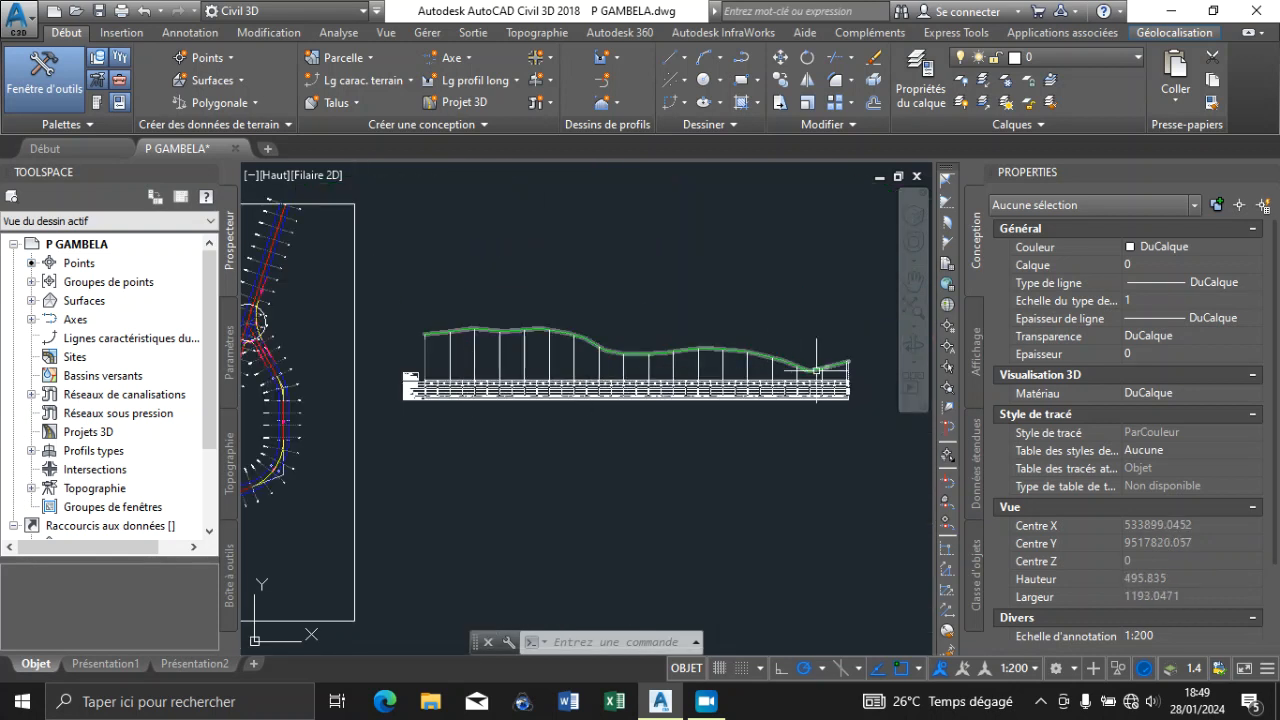
{"action": "scroll", "coordinate": [841, 376], "scroll_direction": "up", "scroll_amount": 2}
{"action": "scroll", "coordinate": [841, 376], "scroll_direction": "up", "scroll_amount": 12}
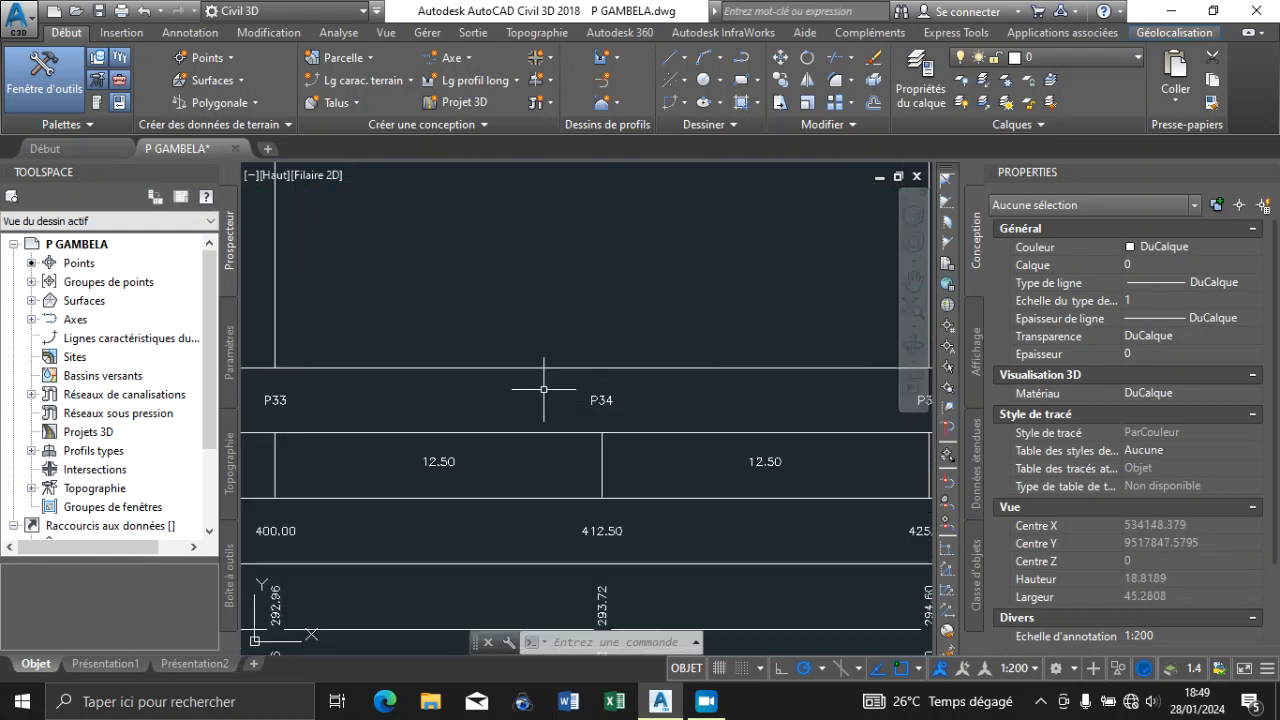
Inspect the completed bands of the Axe - Gambela profile view, from the final stations back to the band titles
{"action": "scroll", "coordinate": [612, 403], "scroll_direction": "down", "scroll_amount": 6}
{"action": "scroll", "coordinate": [620, 388], "scroll_direction": "up", "scroll_amount": 6}
{"action": "scroll", "coordinate": [660, 355], "scroll_direction": "down", "scroll_amount": 14}
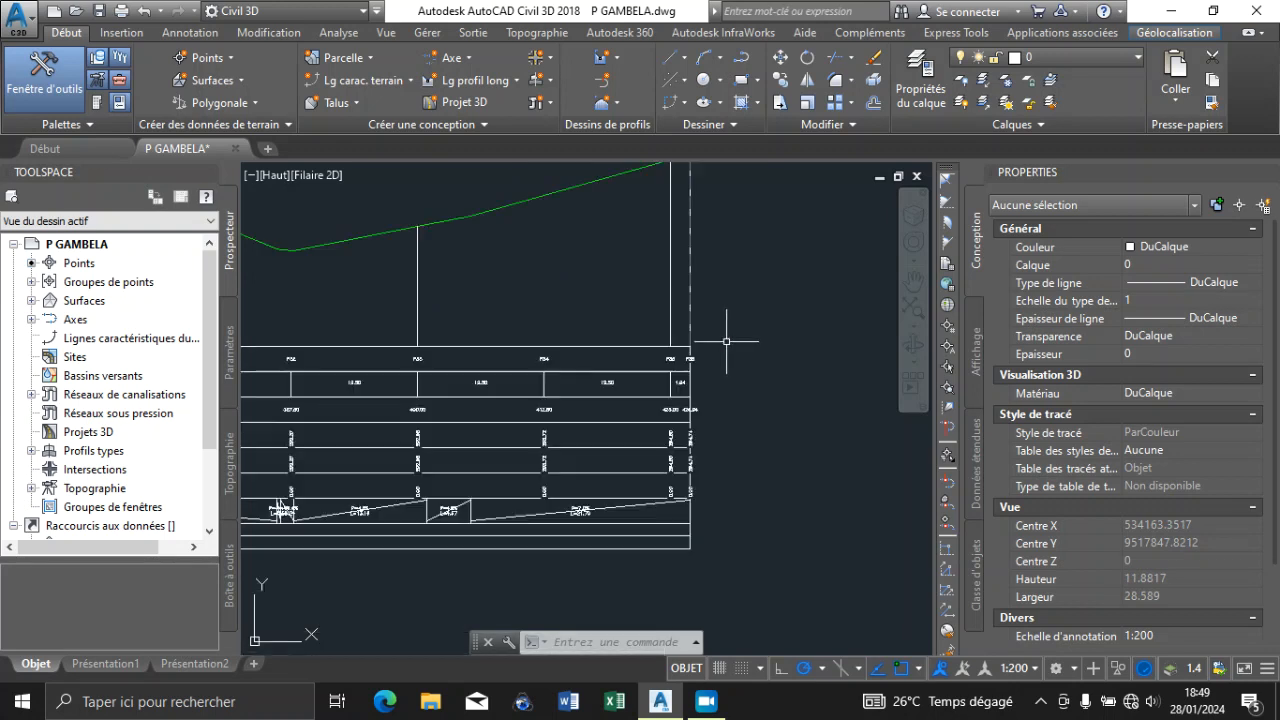
{"action": "scroll", "coordinate": [360, 346], "scroll_direction": "up", "scroll_amount": 12}
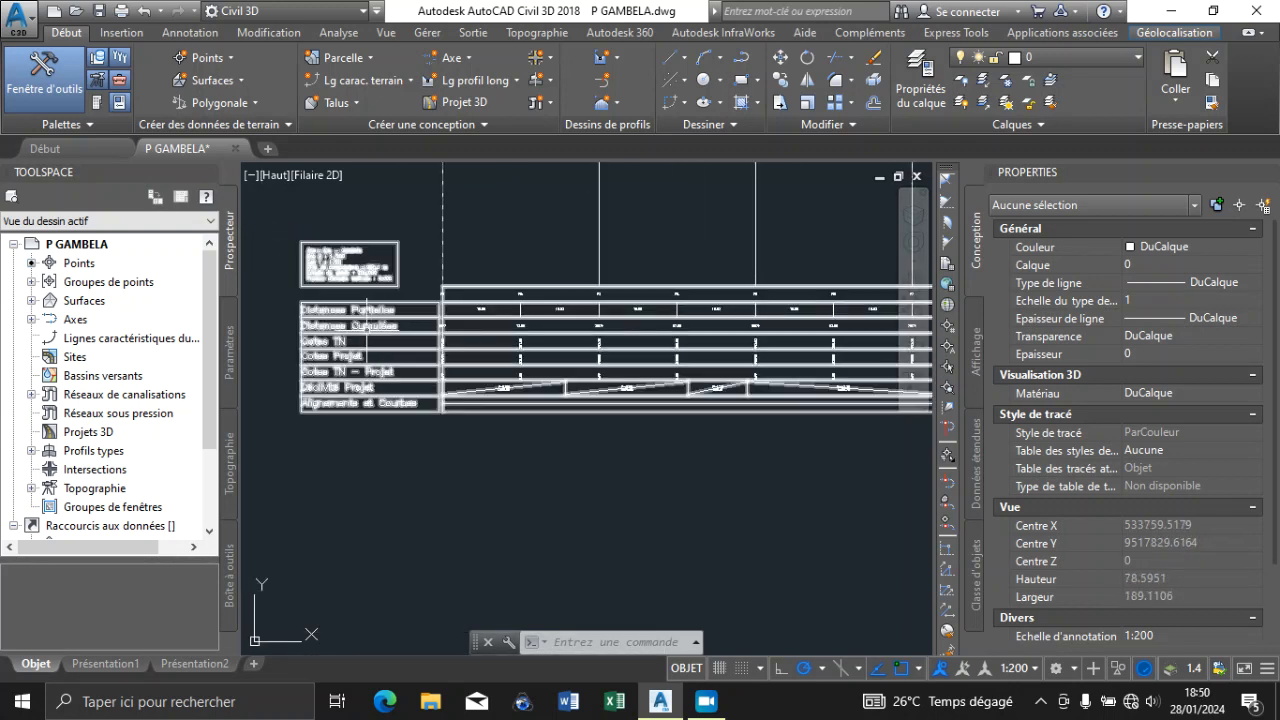
{"action": "scroll", "coordinate": [600, 335], "scroll_direction": "down", "scroll_amount": 5}
{"action": "scroll", "coordinate": [500, 350], "scroll_direction": "up", "scroll_amount": 4}
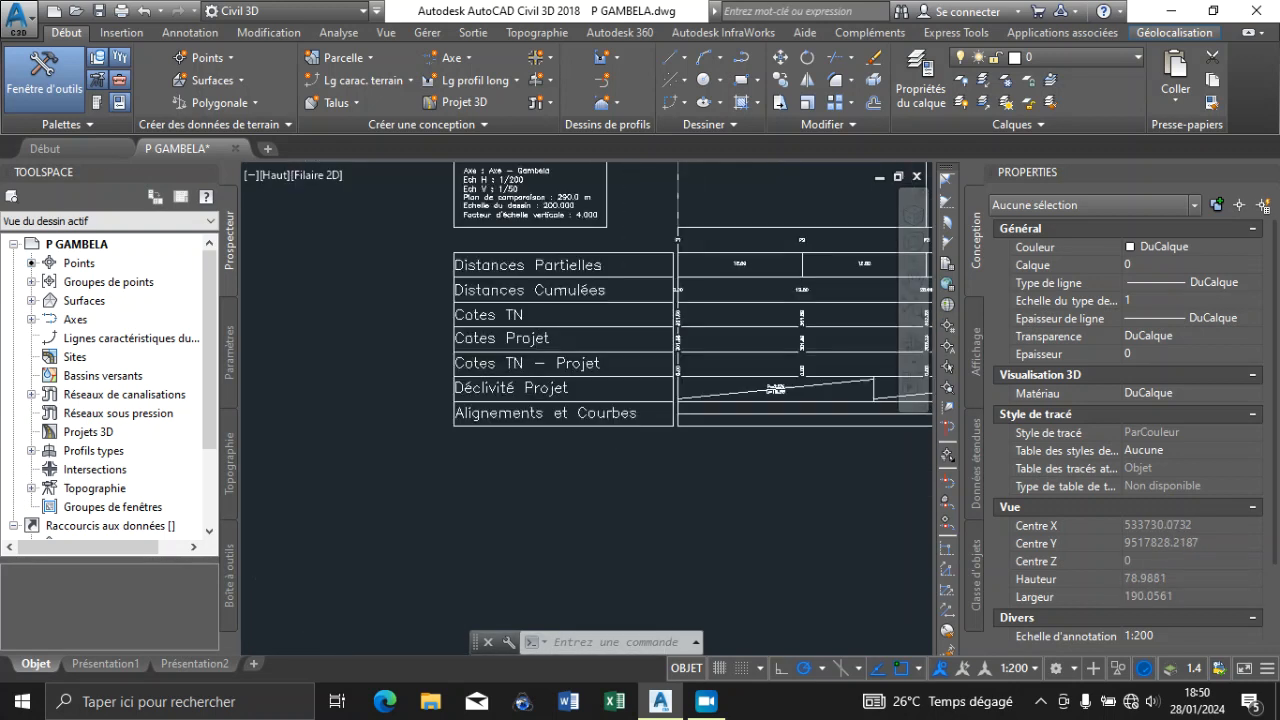
{"action": "scroll", "coordinate": [490, 350], "scroll_direction": "down", "scroll_amount": 2}
{"action": "scroll", "coordinate": [490, 349], "scroll_direction": "down", "scroll_amount": 5}
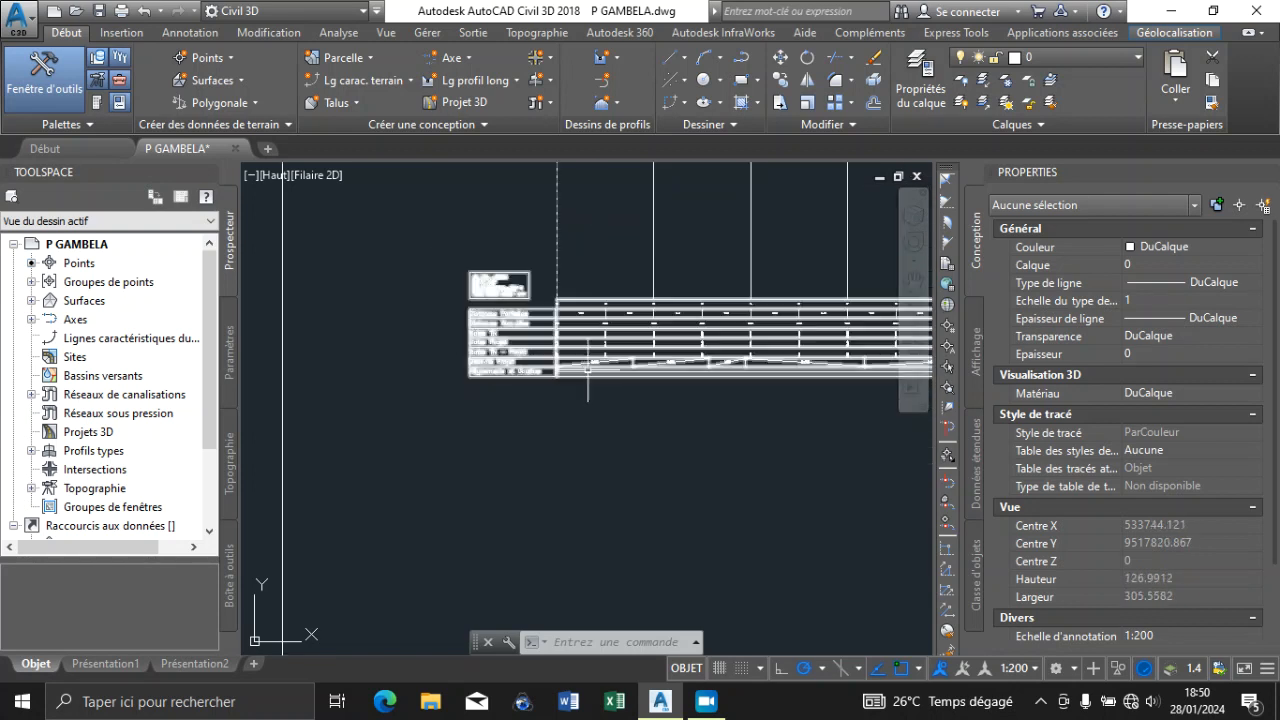
{"action": "scroll", "coordinate": [588, 371], "scroll_direction": "up", "scroll_amount": 7}
{"action": "scroll", "coordinate": [617, 356], "scroll_direction": "down", "scroll_amount": 2}
Create a surface profile for Axe - Secondaire, adding Surface - Gambela sampled over the full station range
{"action": "scroll", "coordinate": [477, 351], "scroll_direction": "down", "scroll_amount": 12}
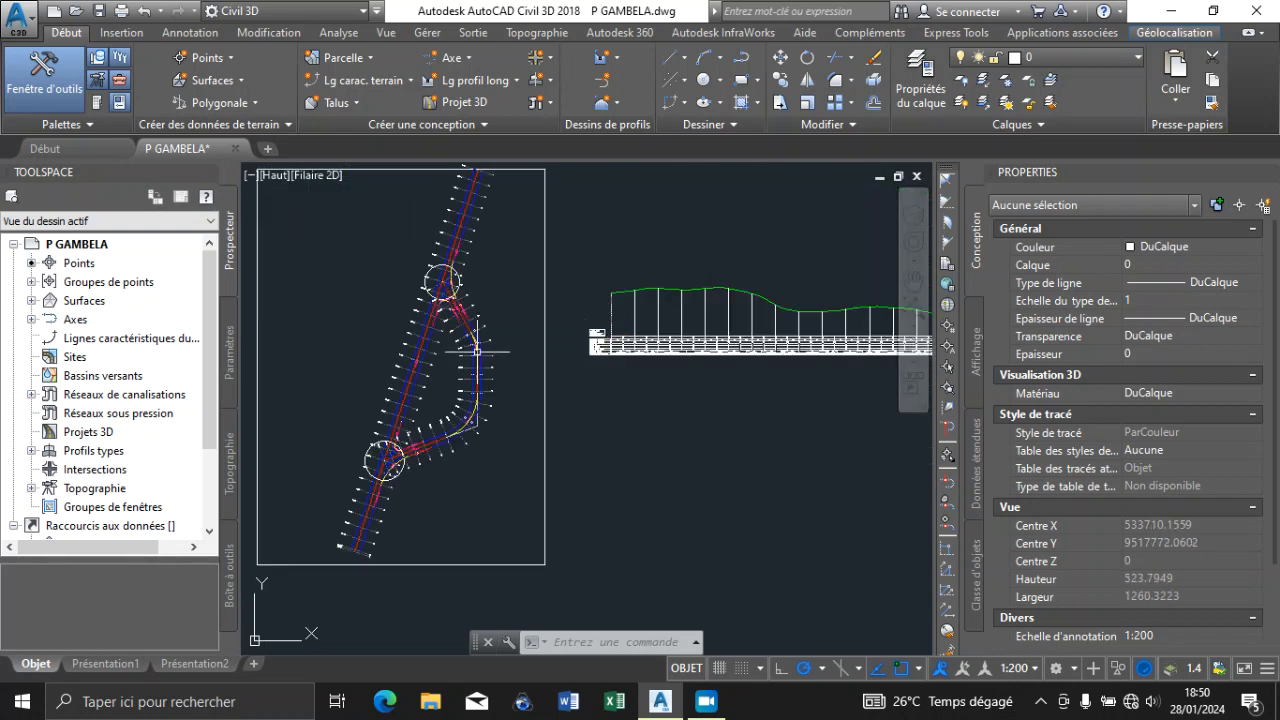
{"action": "scroll", "coordinate": [492, 340], "scroll_direction": "up", "scroll_amount": 8}
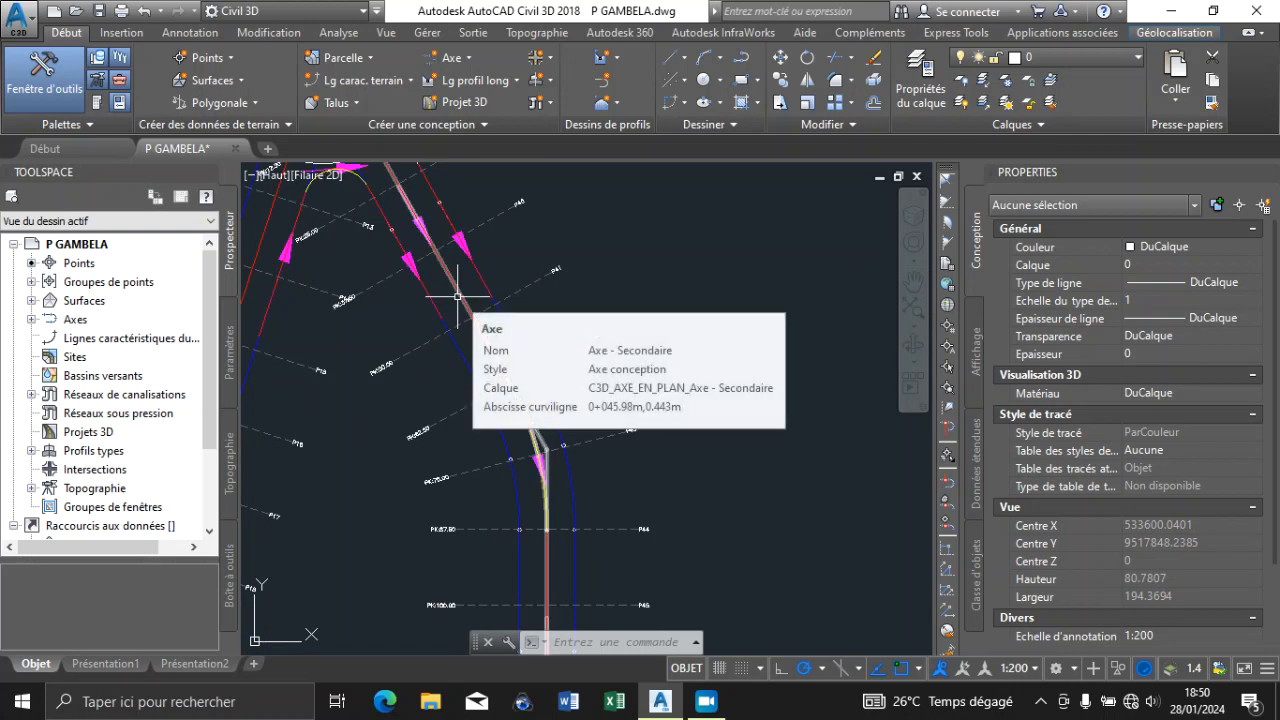
{"action": "scroll", "coordinate": [469, 288], "scroll_direction": "down", "scroll_amount": 5}
{"action": "scroll", "coordinate": [469, 288], "scroll_direction": "down", "scroll_amount": 10}
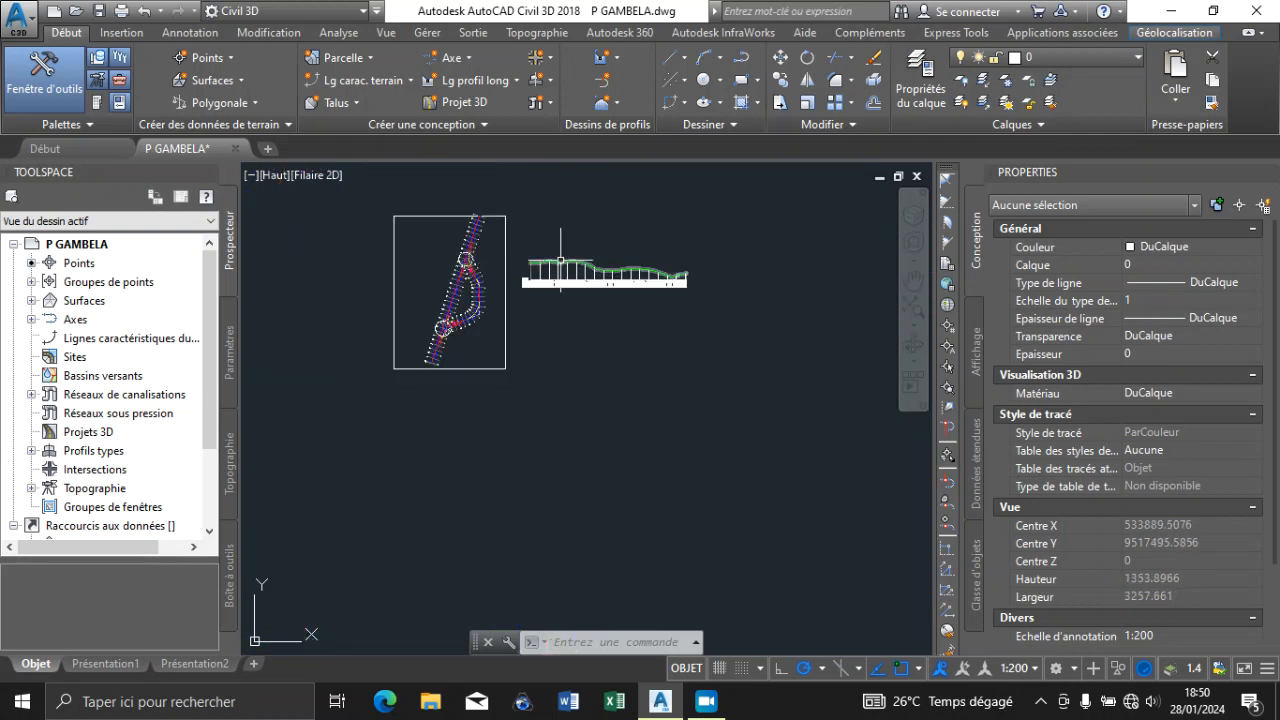
{"action": "scroll", "coordinate": [560, 260], "scroll_direction": "up", "scroll_amount": 6}
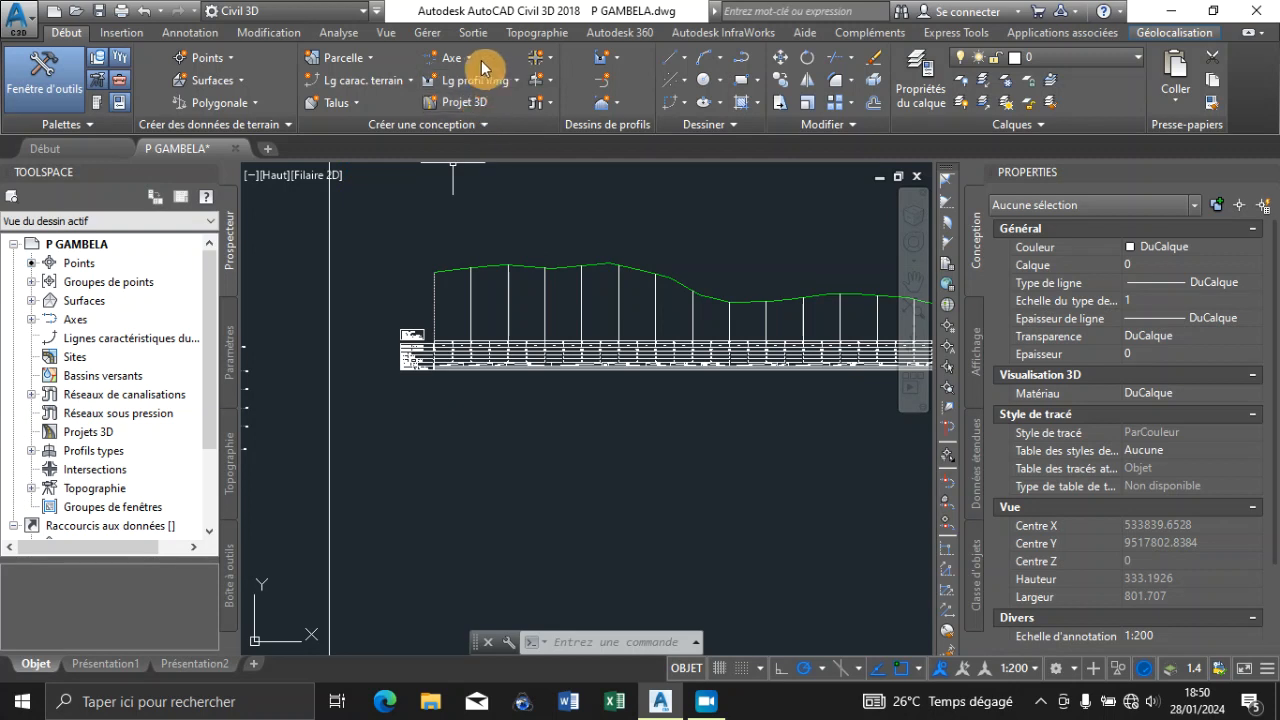
{"action": "left_click", "coordinate": [512, 80]}
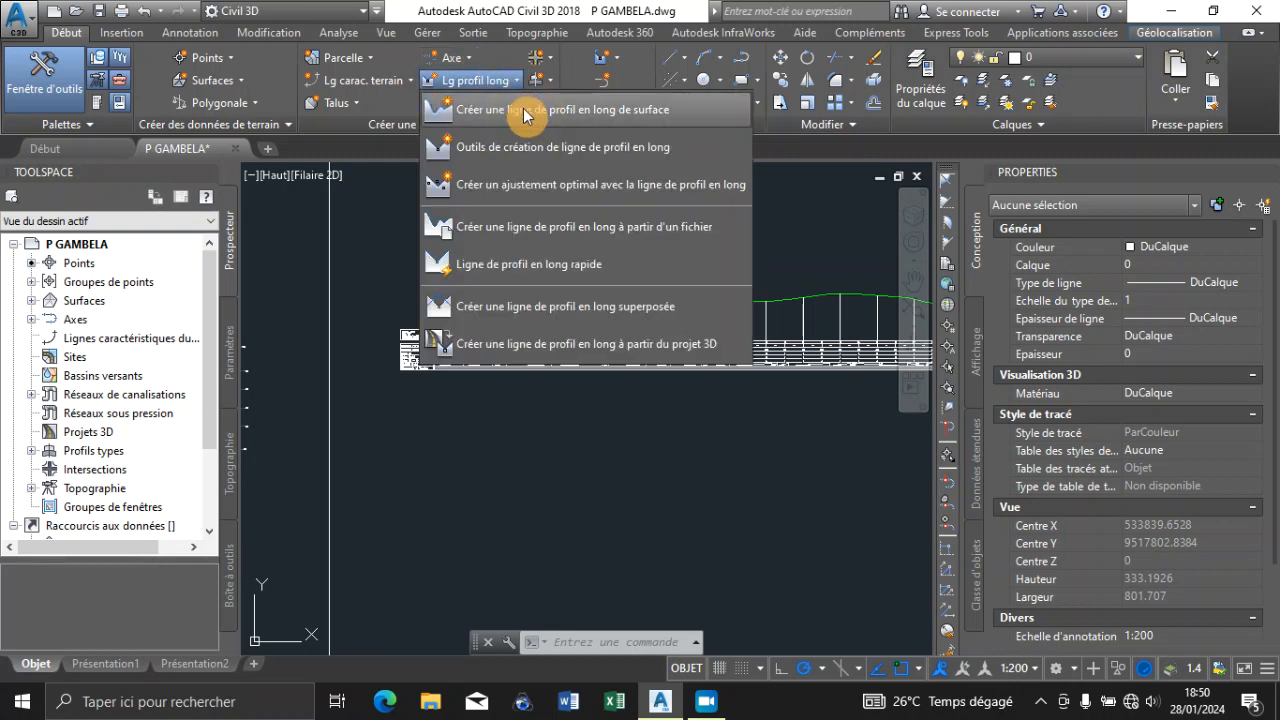
{"action": "left_click", "coordinate": [529, 107]}
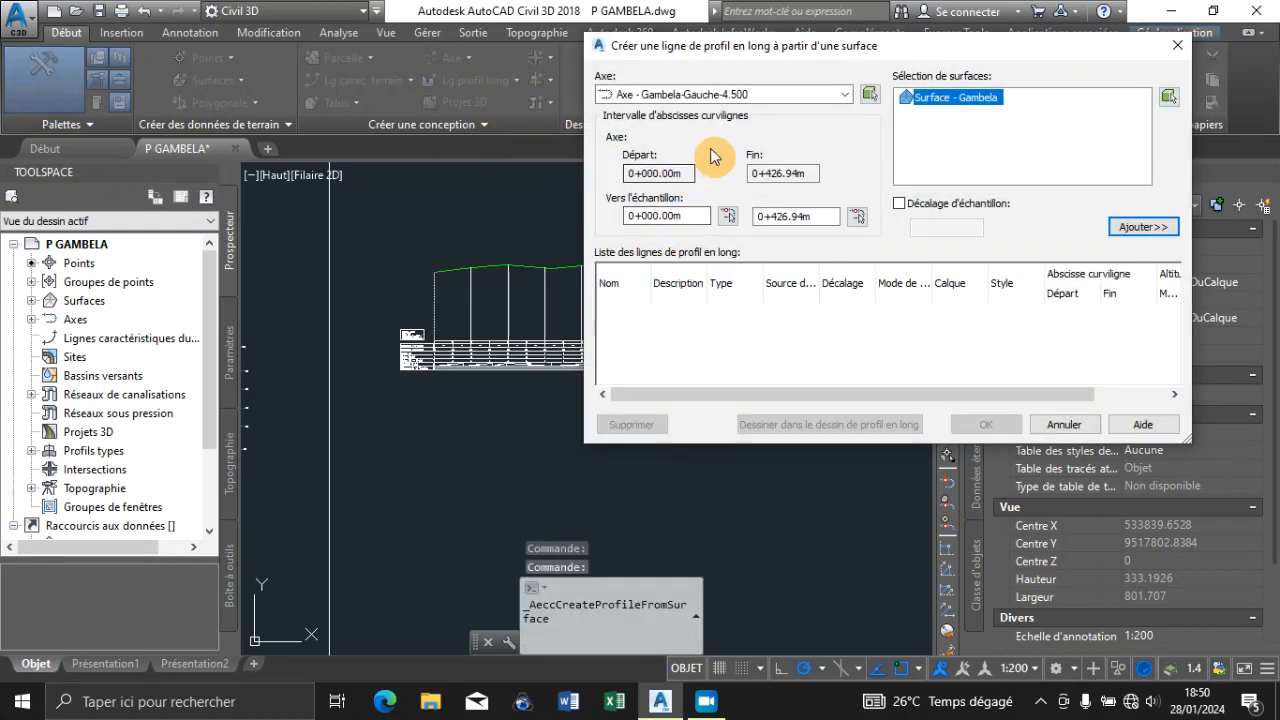
{"action": "left_click", "coordinate": [847, 92]}
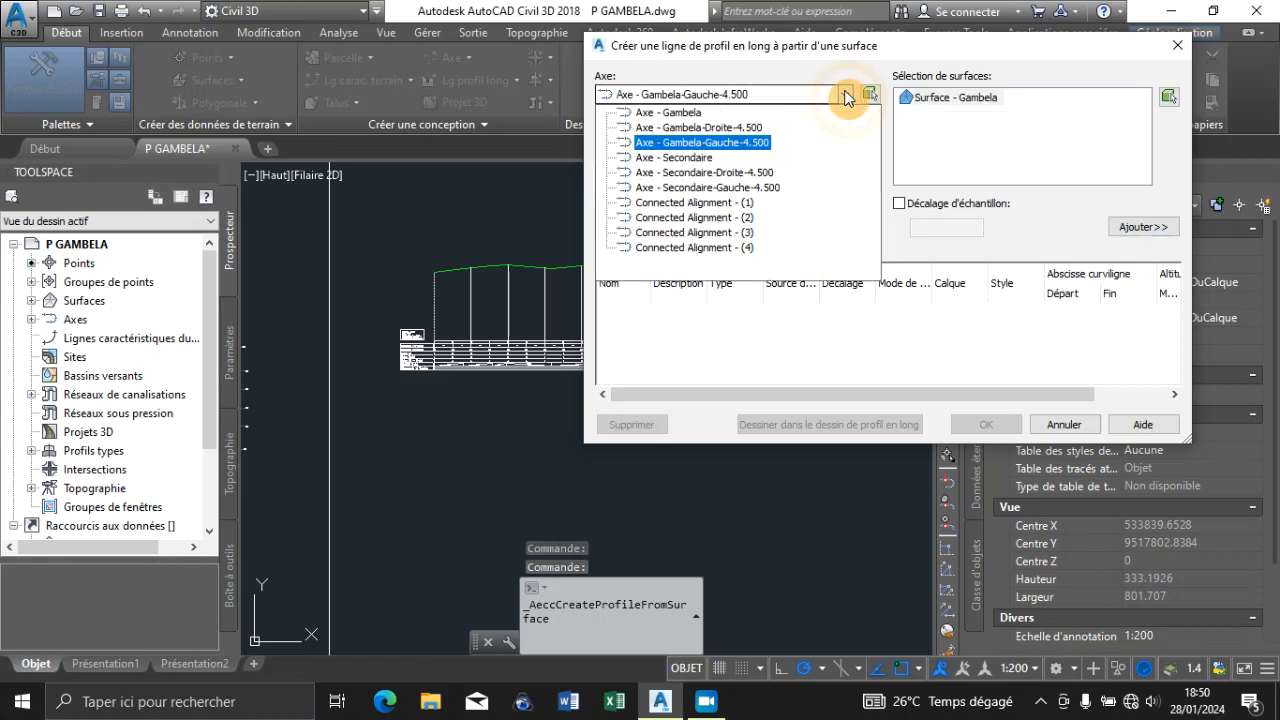
{"action": "left_click", "coordinate": [672, 157]}
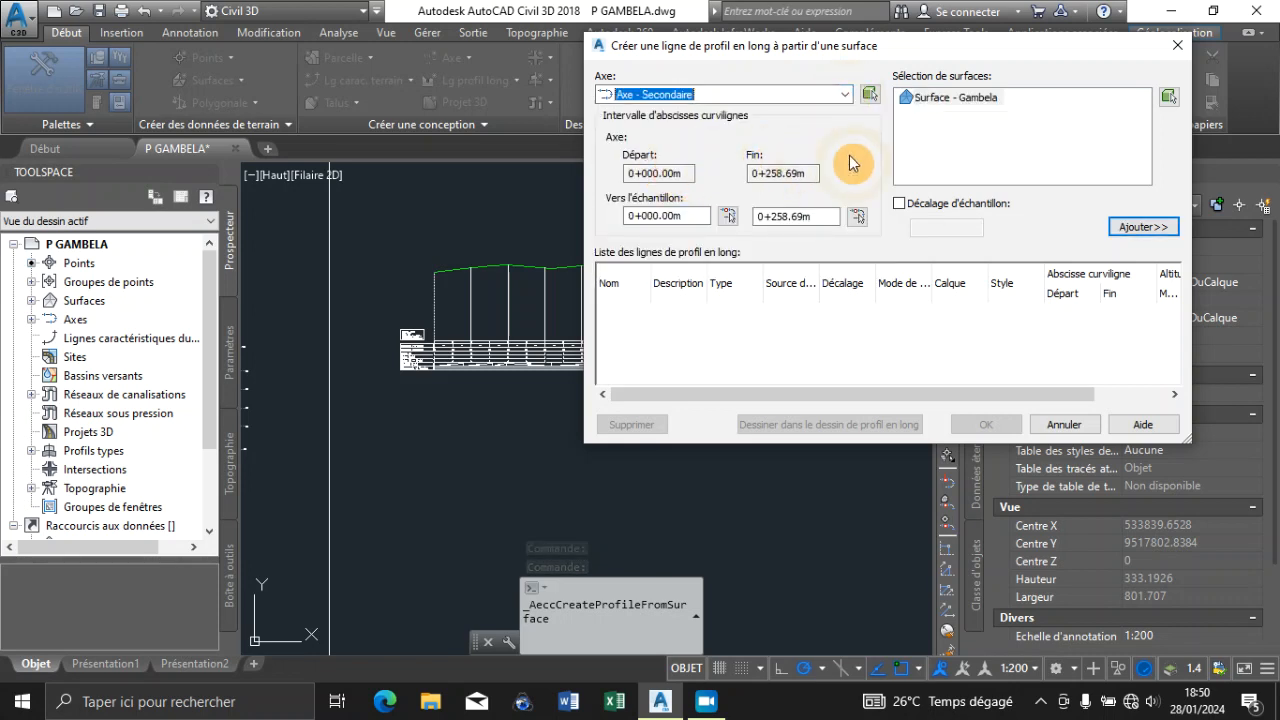
{"action": "left_click", "coordinate": [1143, 228]}
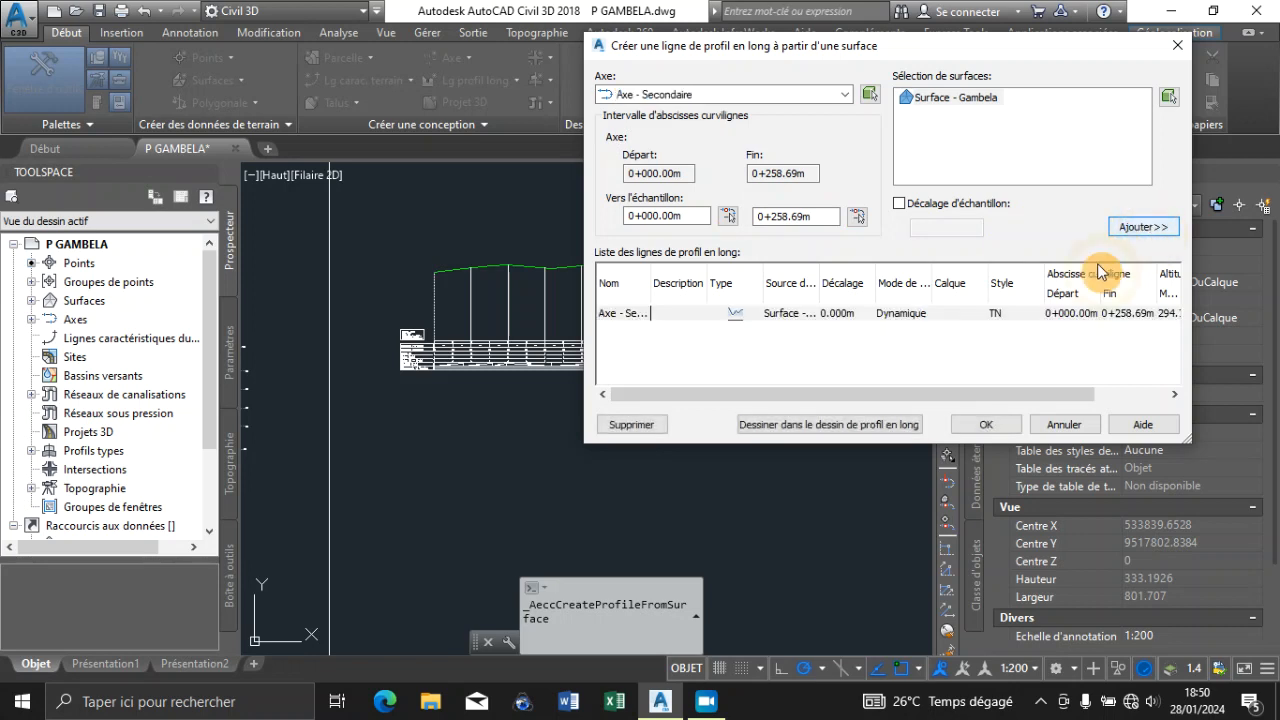
Start drawing the Axe - Secondaire profile in a new profile view and name the view LPL_AXE_SECONDAIRE
{"action": "left_click", "coordinate": [844, 424]}
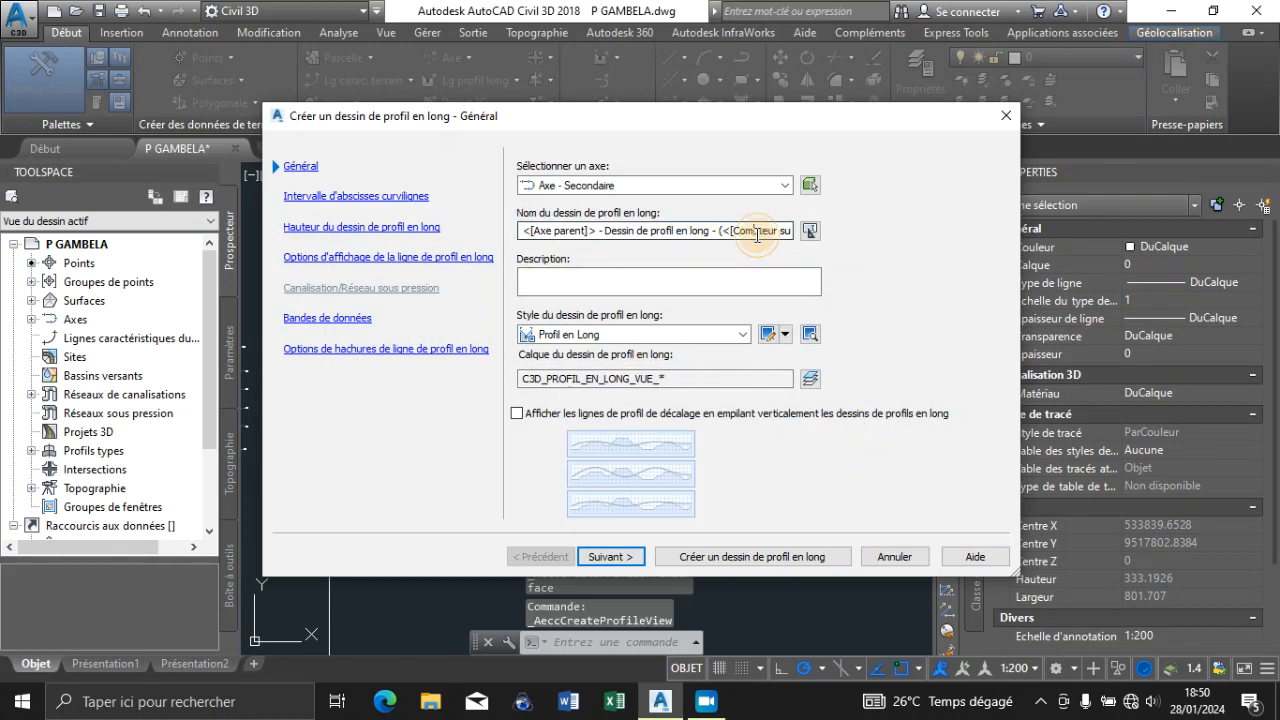
{"action": "left_click", "coordinate": [810, 230]}
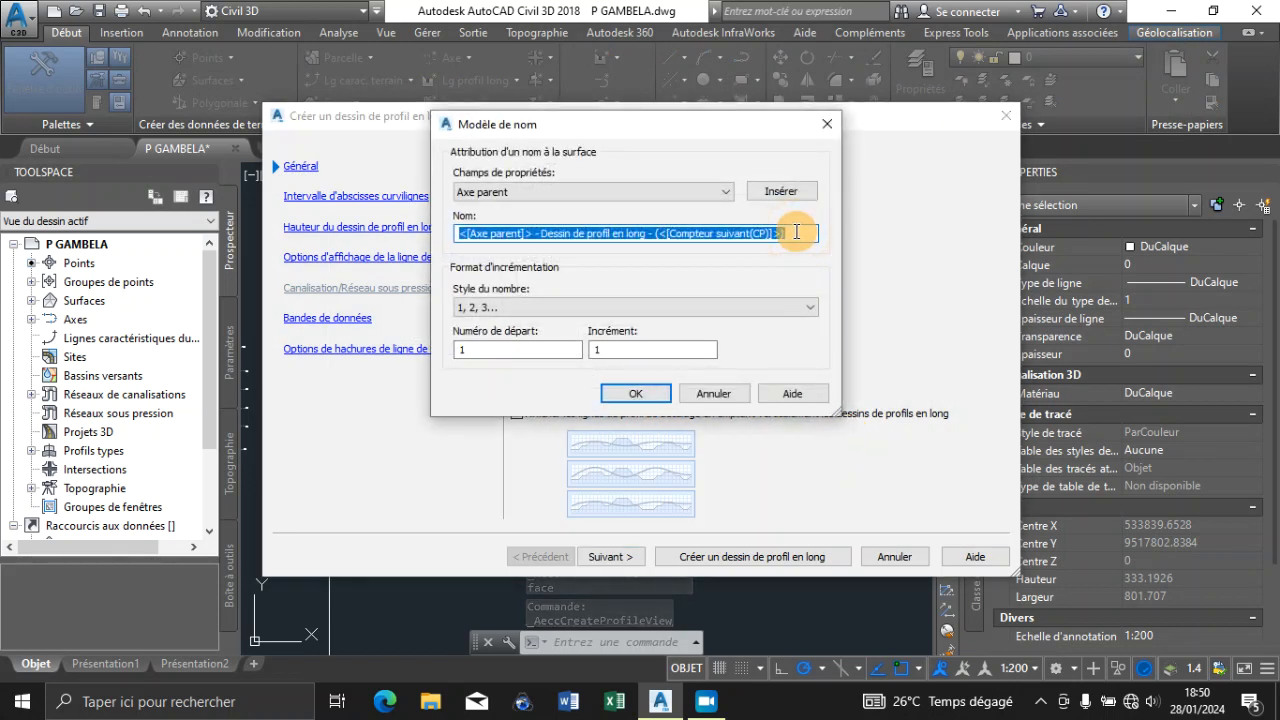
{"action": "type", "text": "LPL_"}
{"action": "key", "text": "Caps_Lock"}
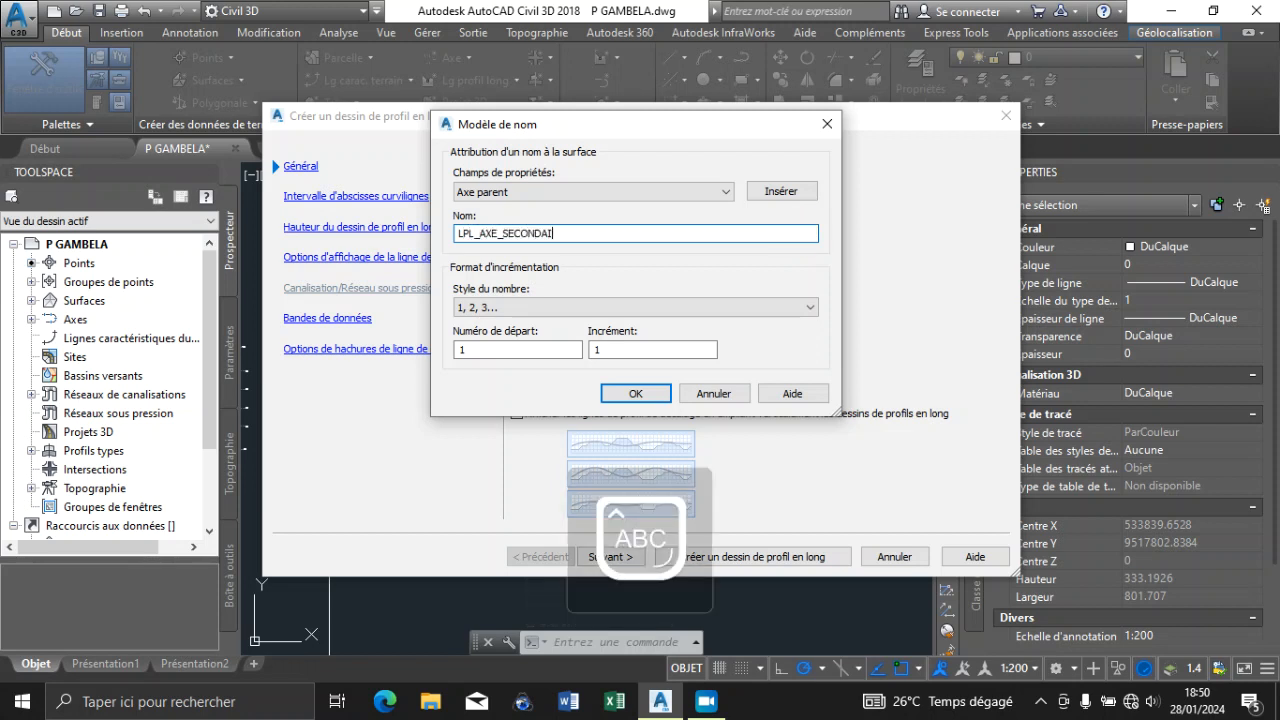
{"action": "type", "text": "AXE_SECONDAIRE"}
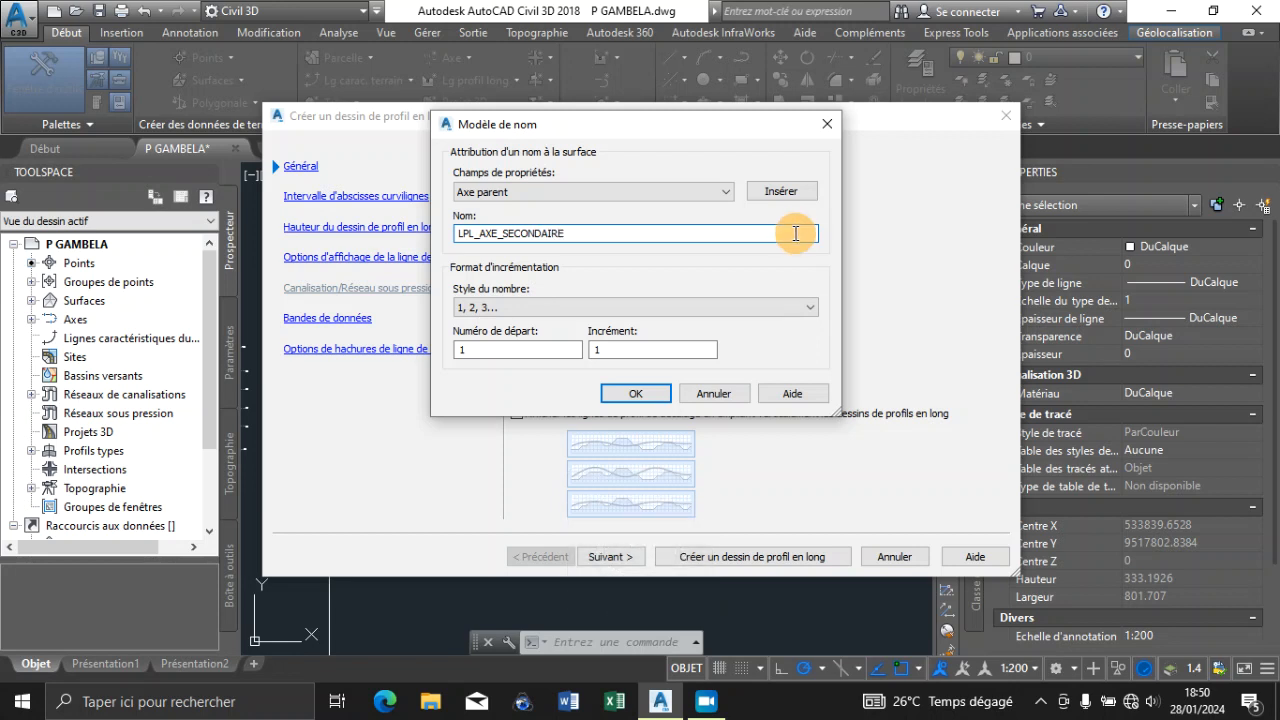
{"action": "left_click", "coordinate": [622, 392]}
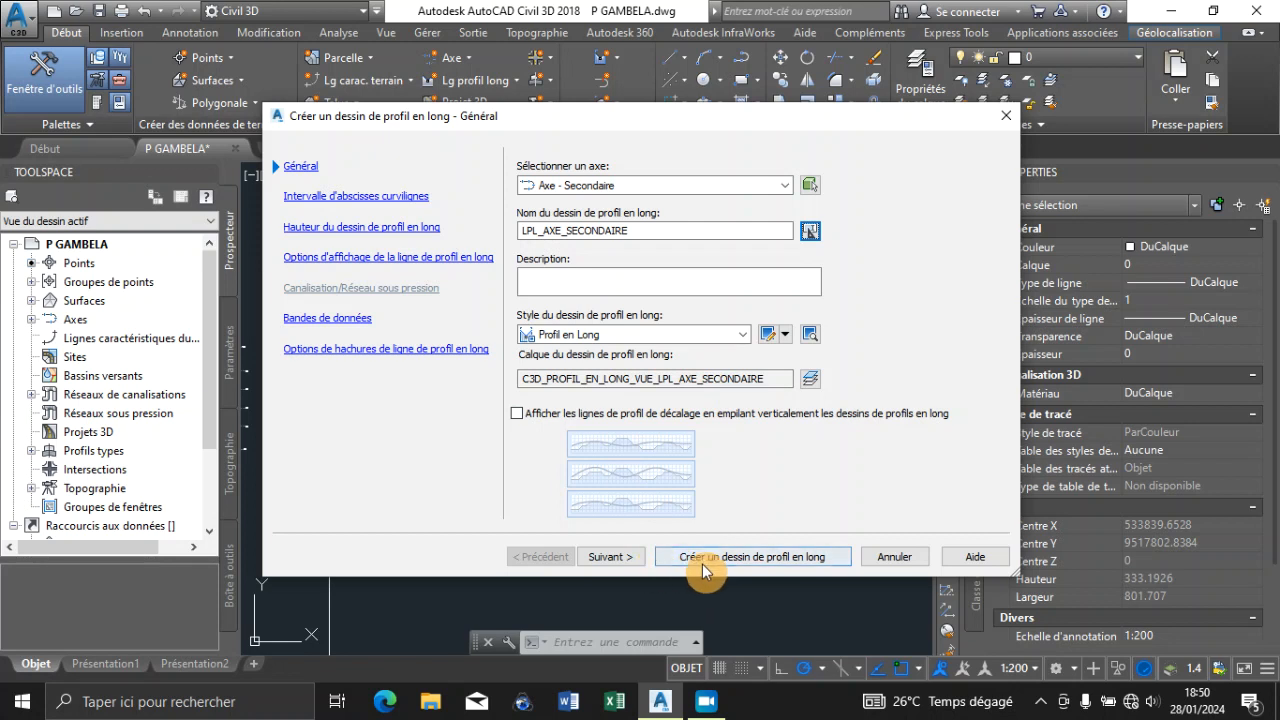
Create the profile view with automatic height and the Profil Conception band set, placing its origin below the Axe - Gambela profile view
{"action": "left_click", "coordinate": [593, 562]}
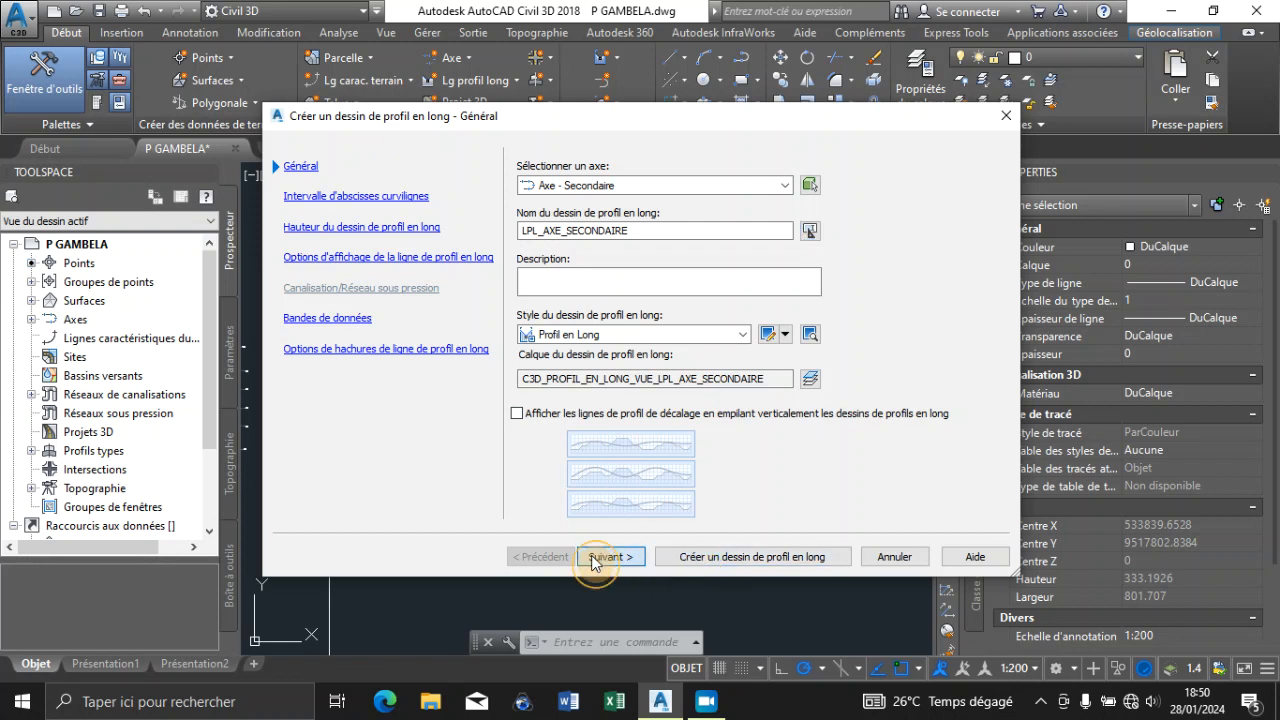
{"action": "left_click", "coordinate": [594, 560]}
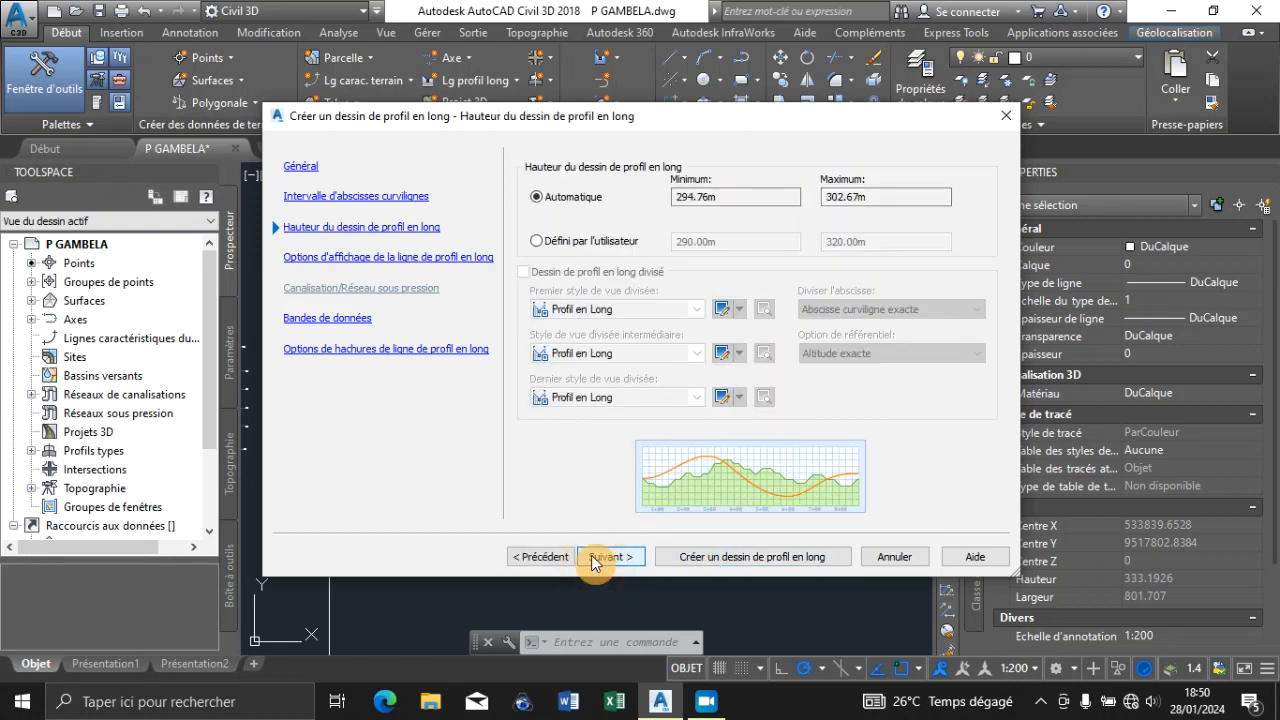
{"action": "left_click", "coordinate": [594, 560]}
{"action": "left_click", "coordinate": [594, 560]}
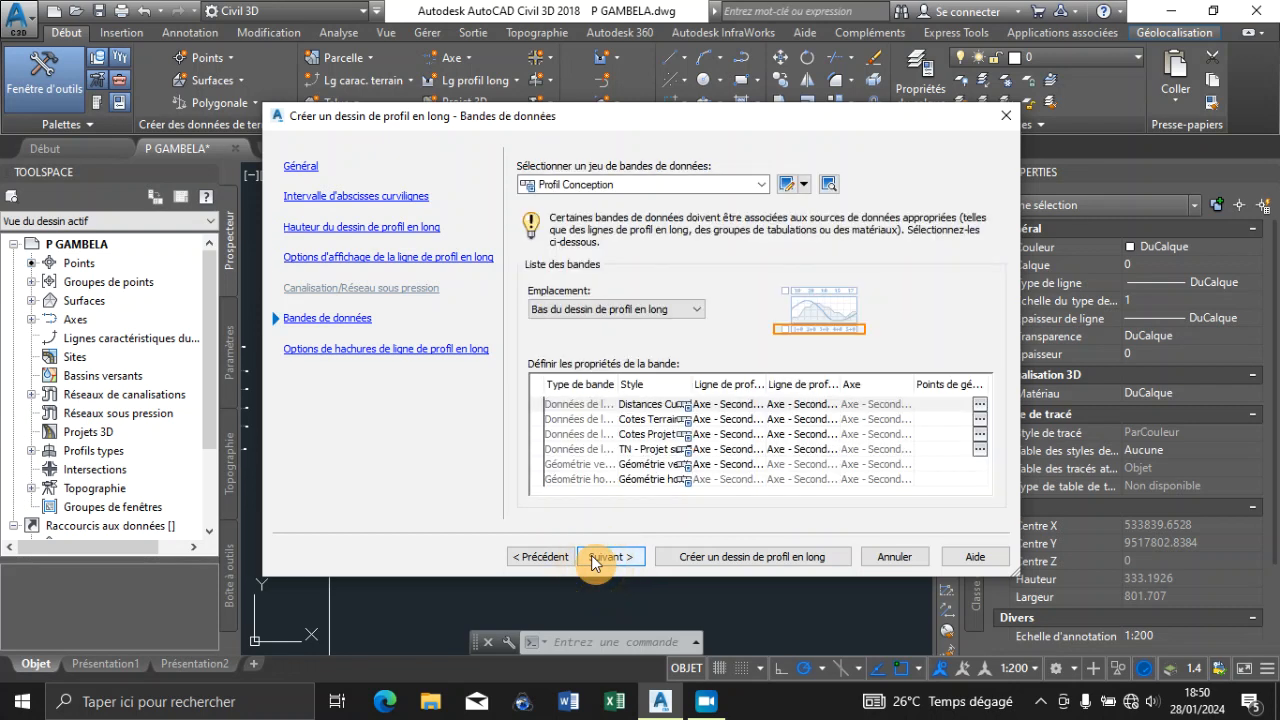
{"action": "left_click", "coordinate": [594, 560]}
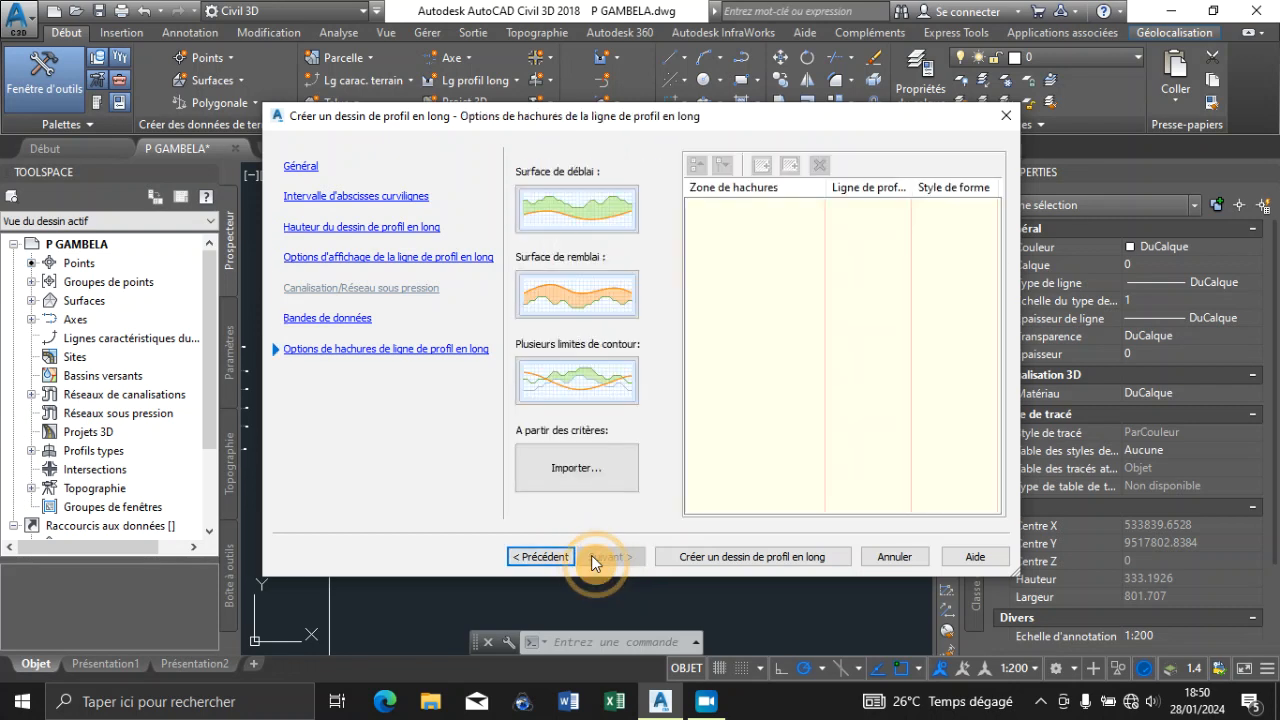
{"action": "left_click", "coordinate": [750, 563]}
{"action": "scroll", "coordinate": [560, 440], "scroll_direction": "down", "scroll_amount": 4}
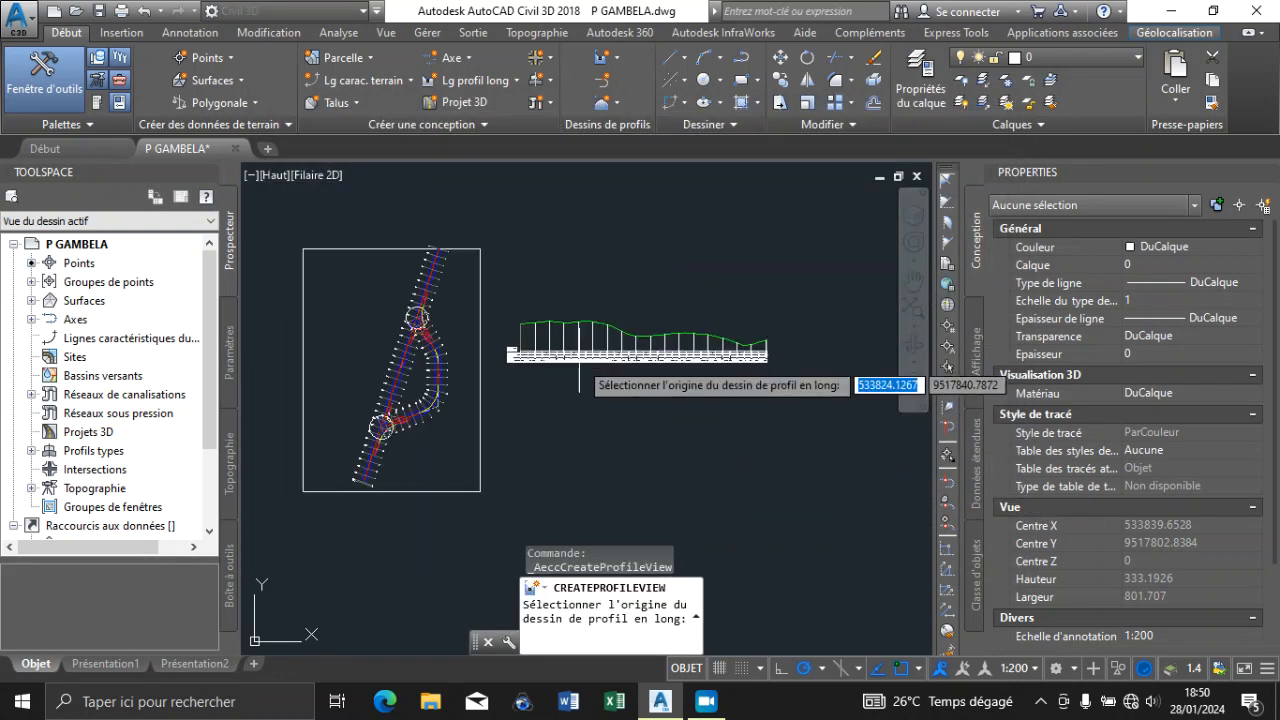
{"action": "scroll", "coordinate": [523, 430], "scroll_direction": "up", "scroll_amount": 2}
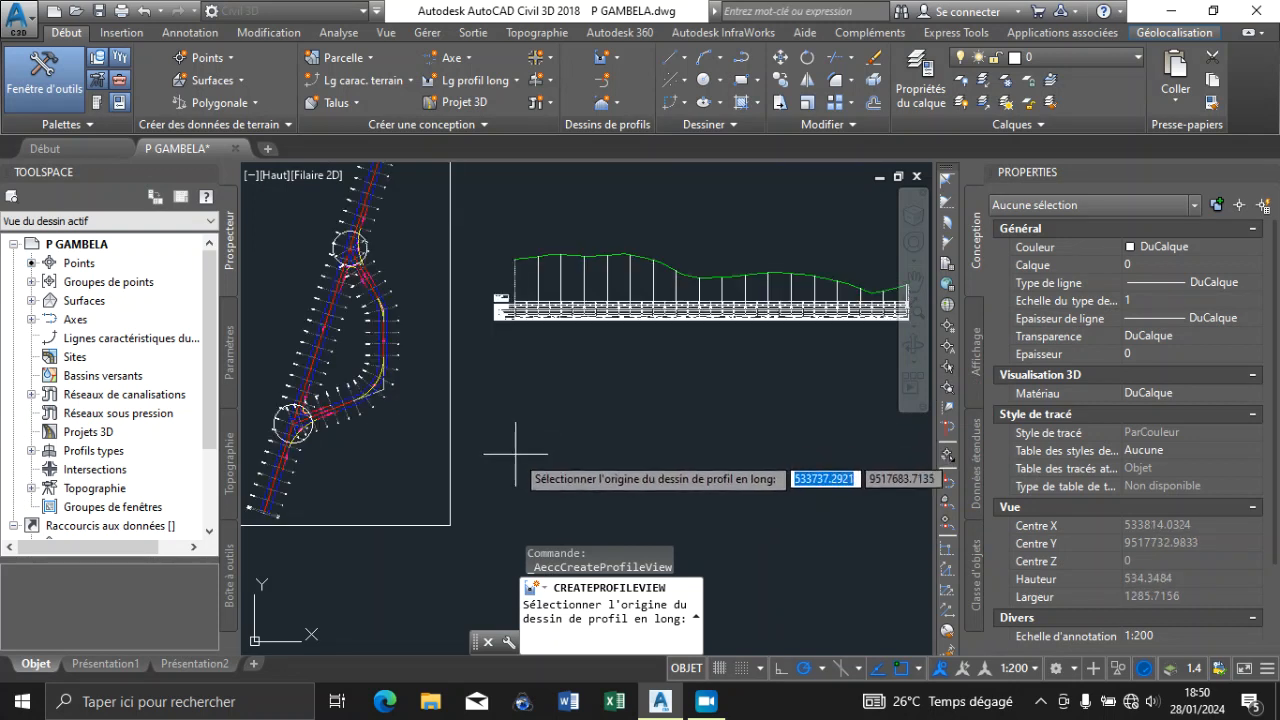
{"action": "left_click", "coordinate": [515, 447]}
Examine the Axe - Secondaire profile view's ground line, band titles and band values along its stations
{"action": "scroll", "coordinate": [568, 465], "scroll_direction": "up", "scroll_amount": 6}
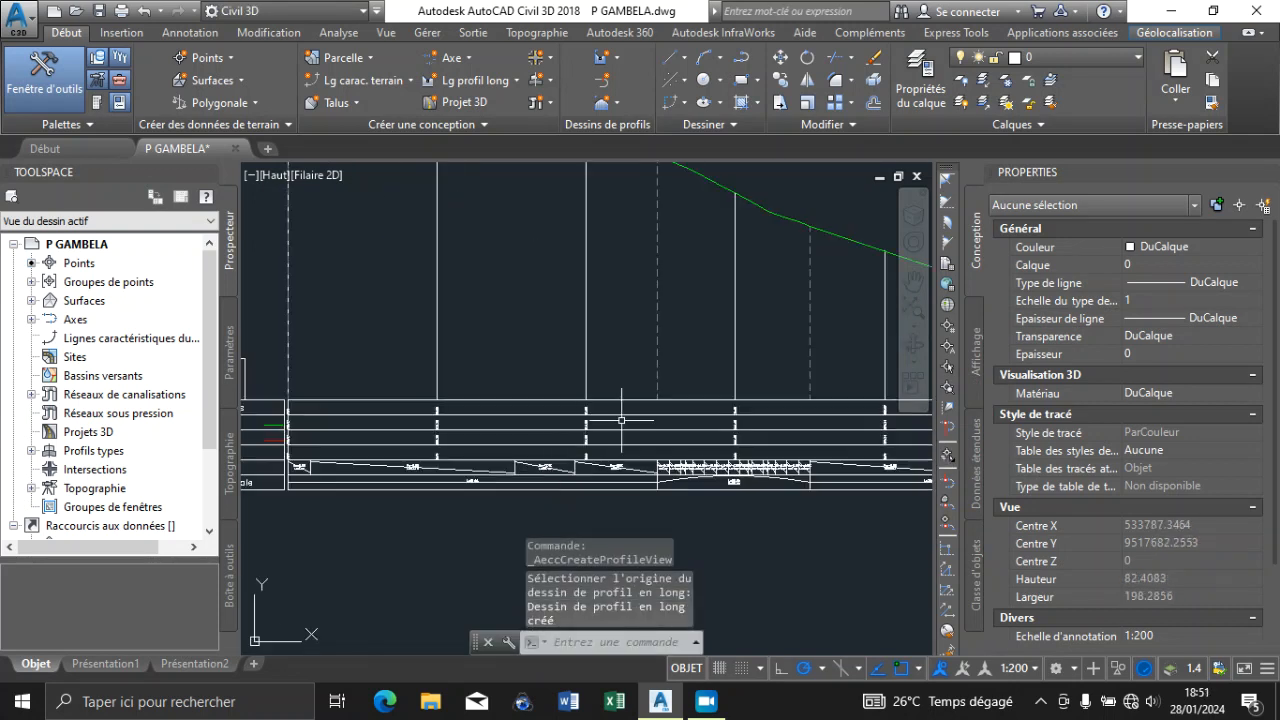
{"action": "key", "text": "Escape"}
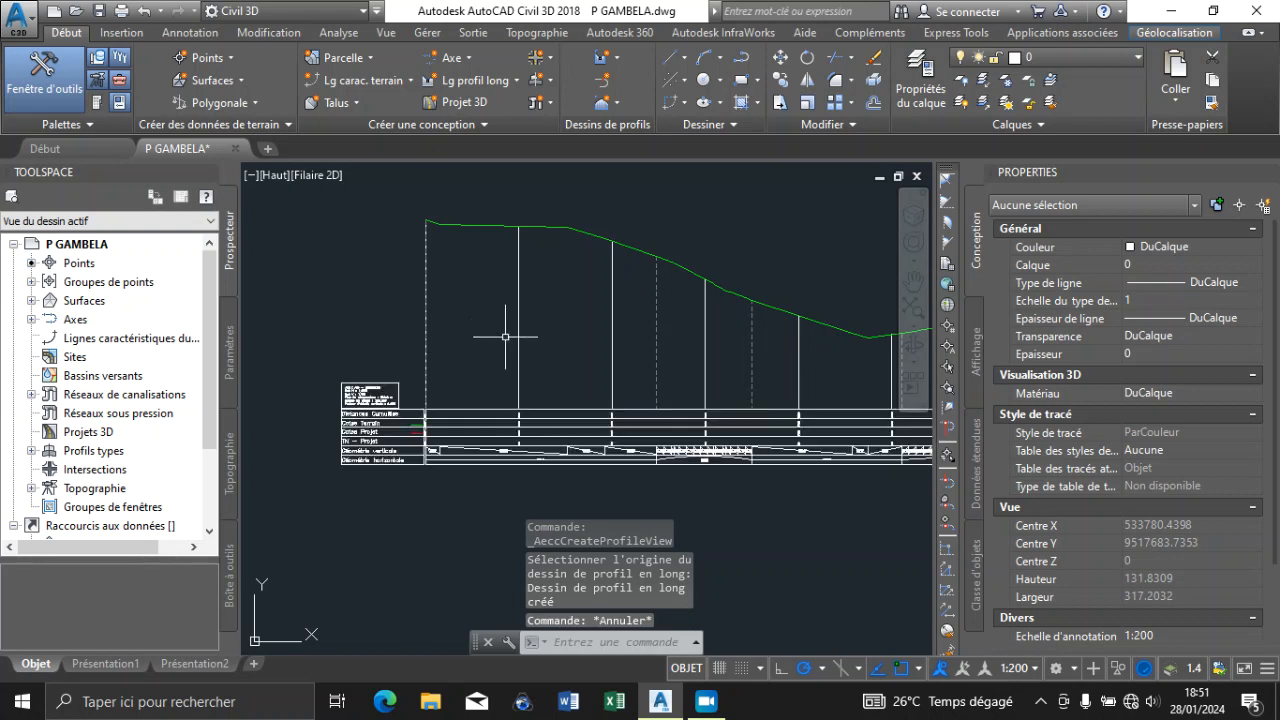
{"action": "scroll", "coordinate": [475, 397], "scroll_direction": "down", "scroll_amount": 2}
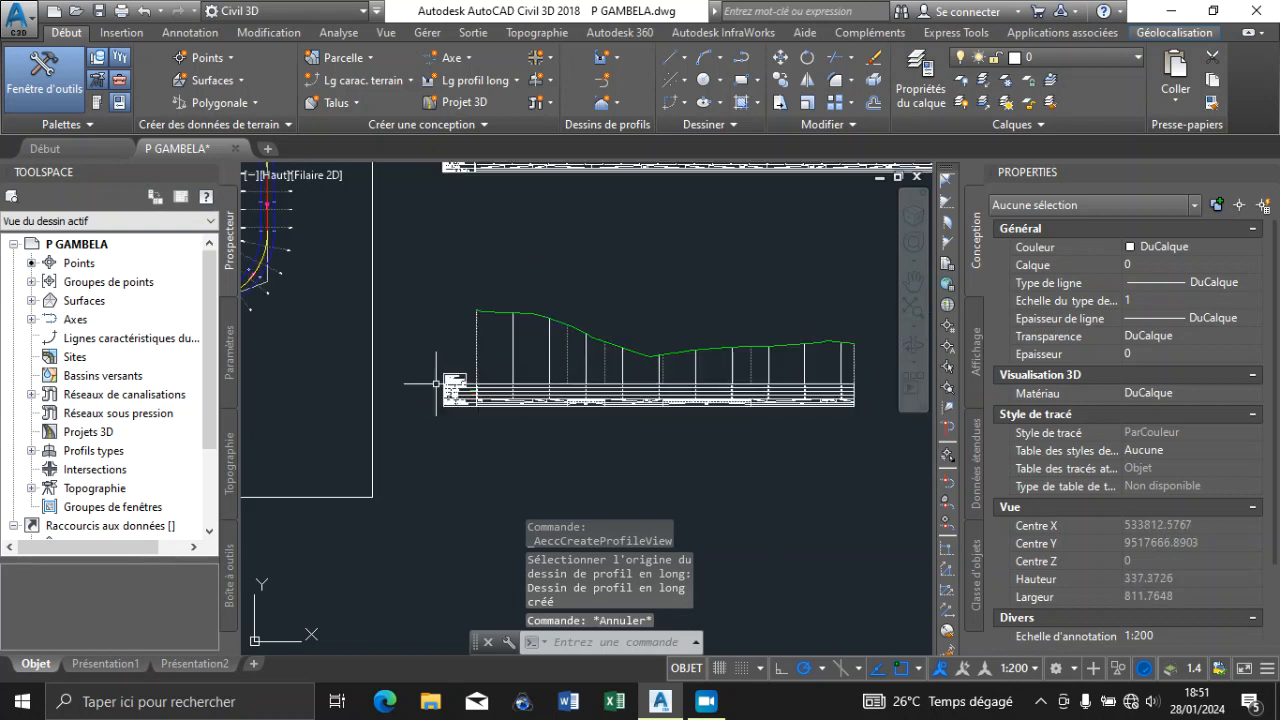
{"action": "scroll", "coordinate": [455, 390], "scroll_direction": "up", "scroll_amount": 8}
{"action": "scroll", "coordinate": [445, 411], "scroll_direction": "down", "scroll_amount": 5}
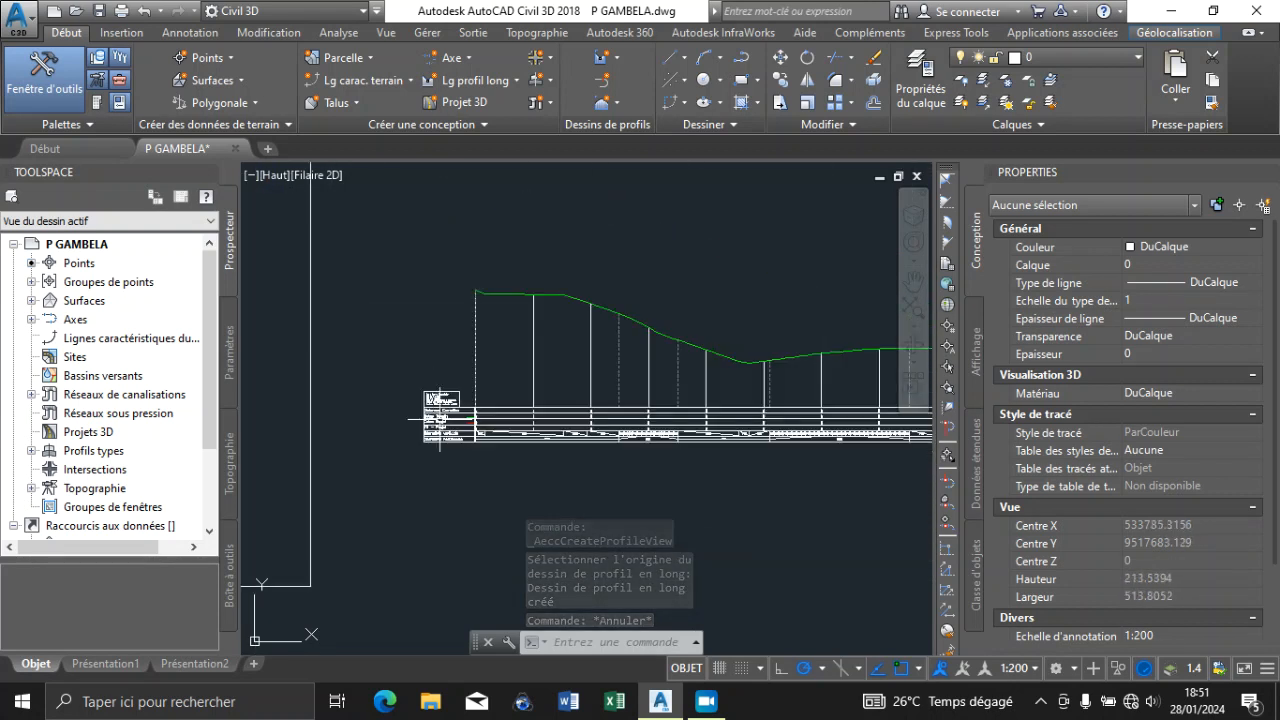
{"action": "scroll", "coordinate": [618, 371], "scroll_direction": "up", "scroll_amount": 3}
{"action": "scroll", "coordinate": [615, 360], "scroll_direction": "down", "scroll_amount": 4}
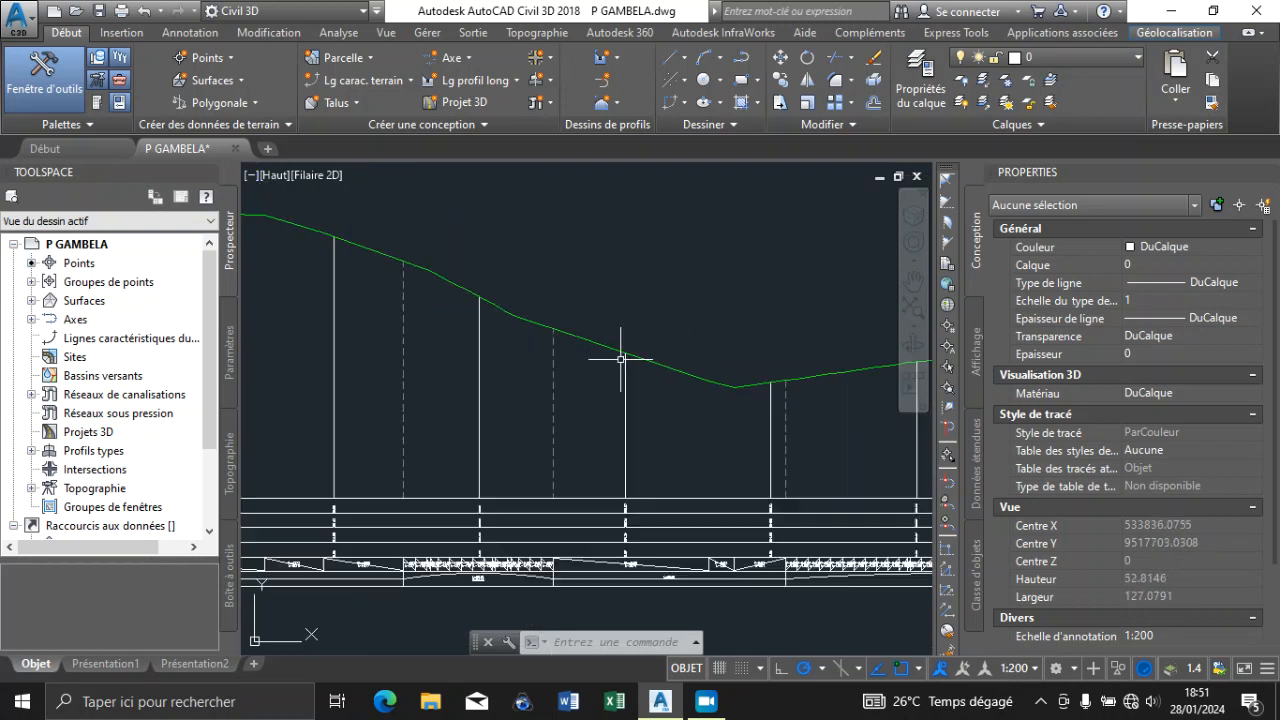
{"action": "scroll", "coordinate": [485, 440], "scroll_direction": "up", "scroll_amount": 4}
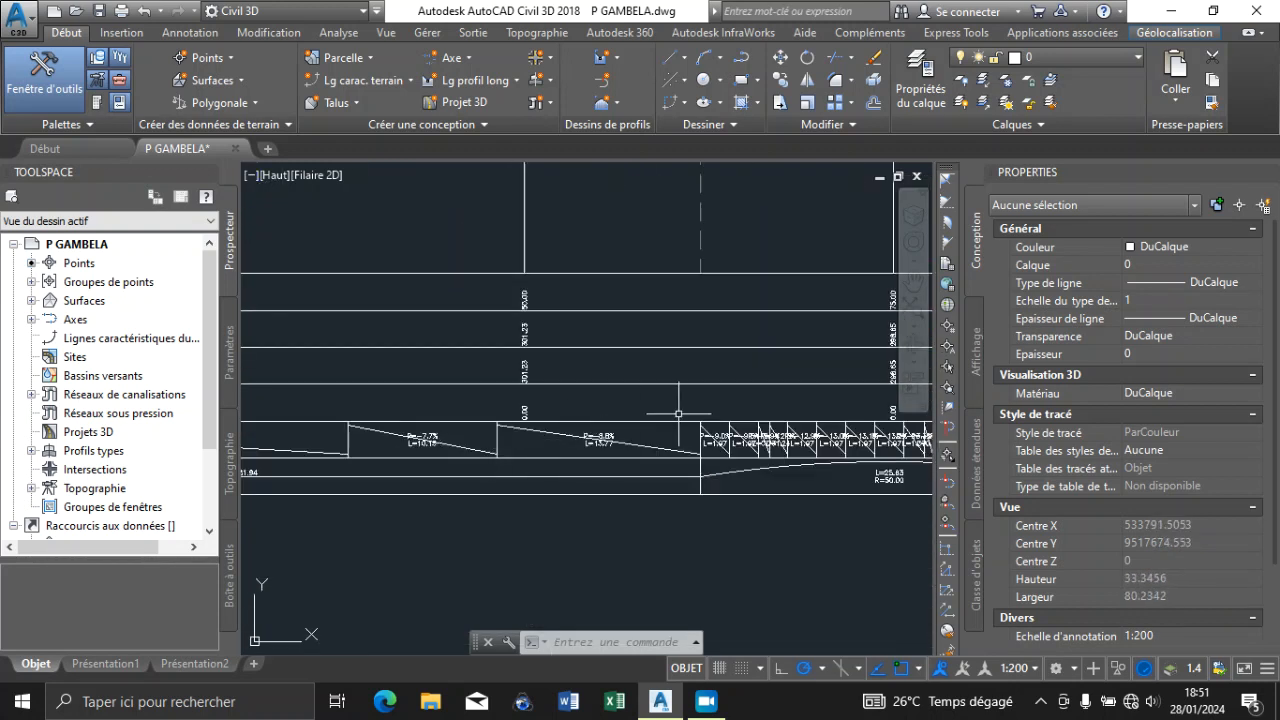
{"action": "scroll", "coordinate": [331, 396], "scroll_direction": "up", "scroll_amount": 8}
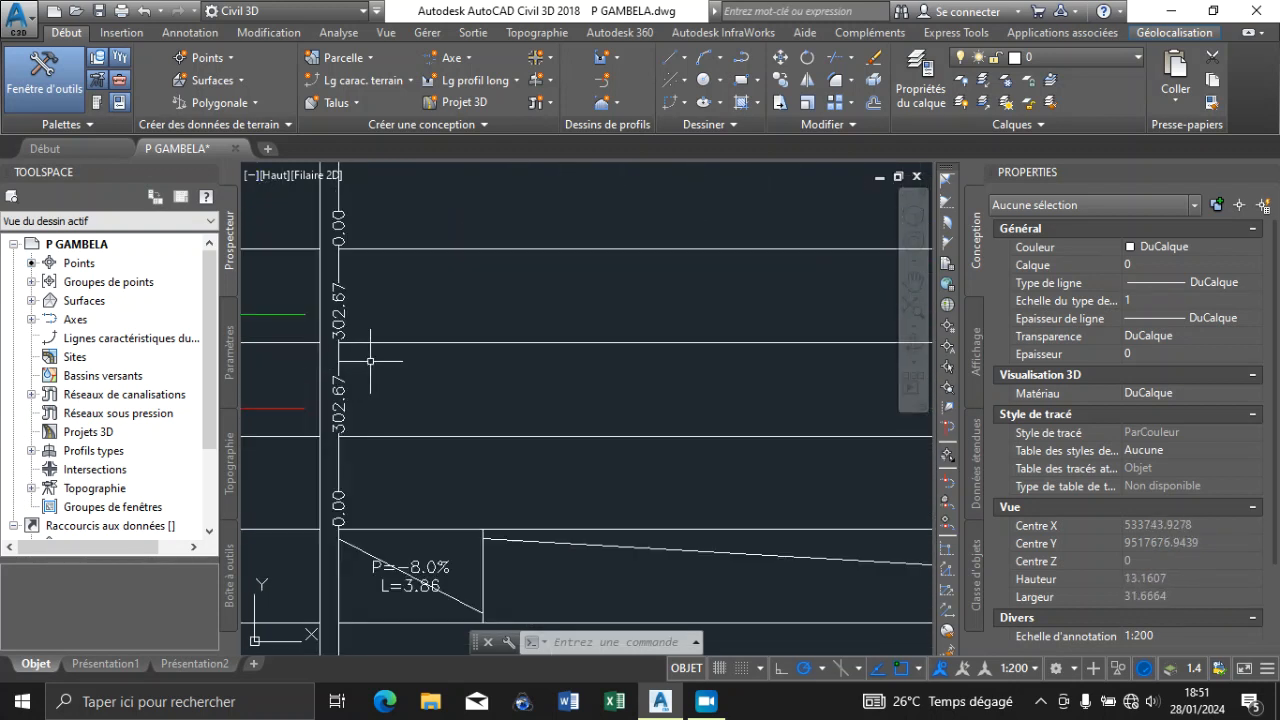
{"action": "scroll", "coordinate": [370, 361], "scroll_direction": "down", "scroll_amount": 8}
{"action": "scroll", "coordinate": [610, 408], "scroll_direction": "up", "scroll_amount": 6}
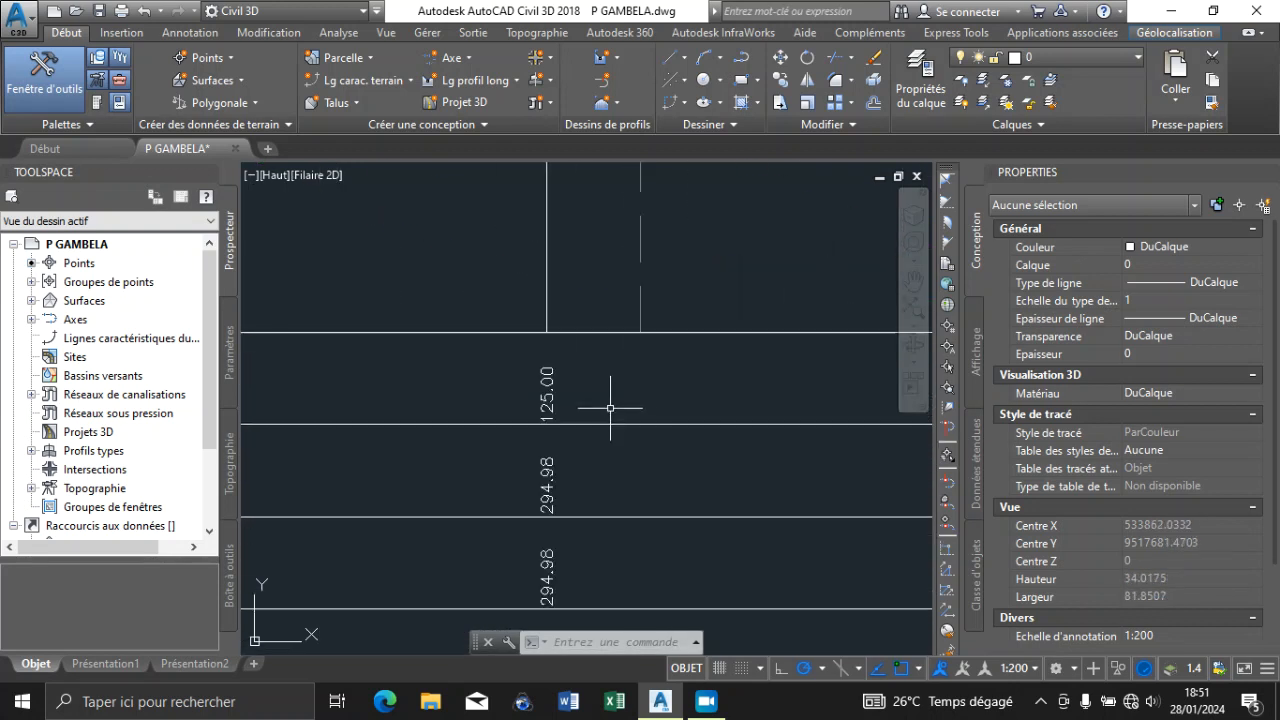
{"action": "scroll", "coordinate": [635, 438], "scroll_direction": "down", "scroll_amount": 14}
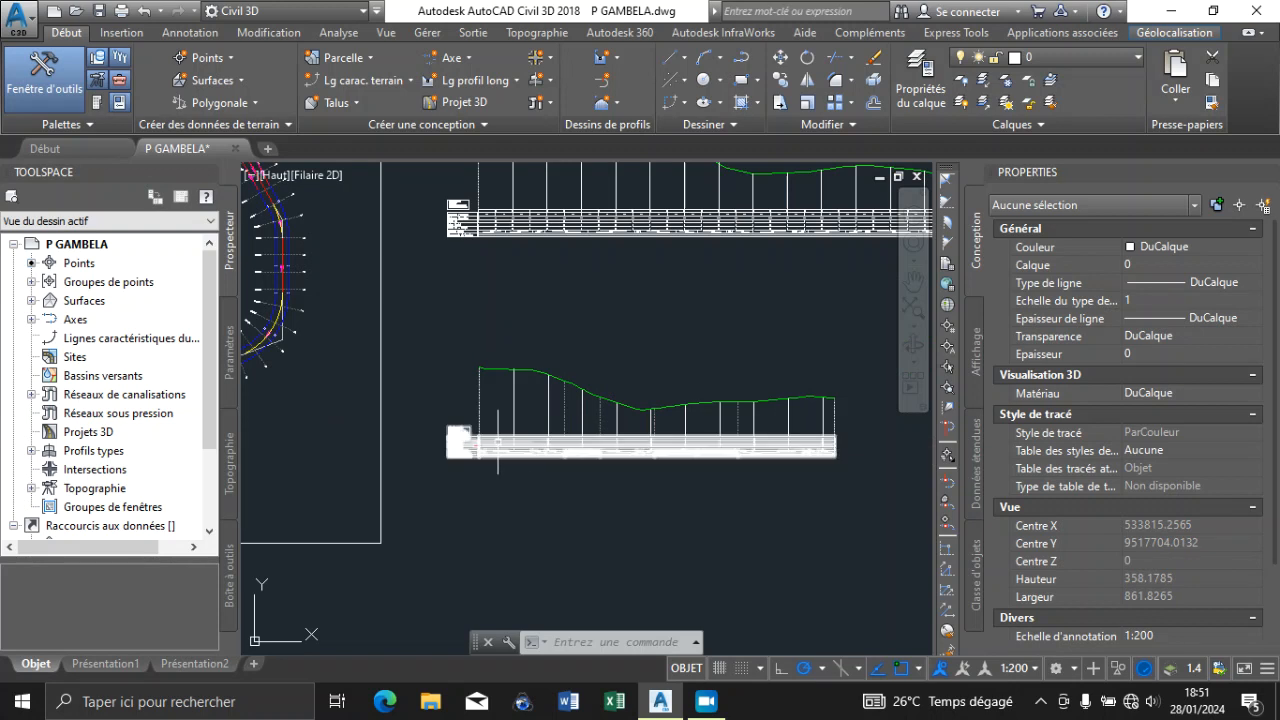
{"action": "left_click", "coordinate": [496, 440]}
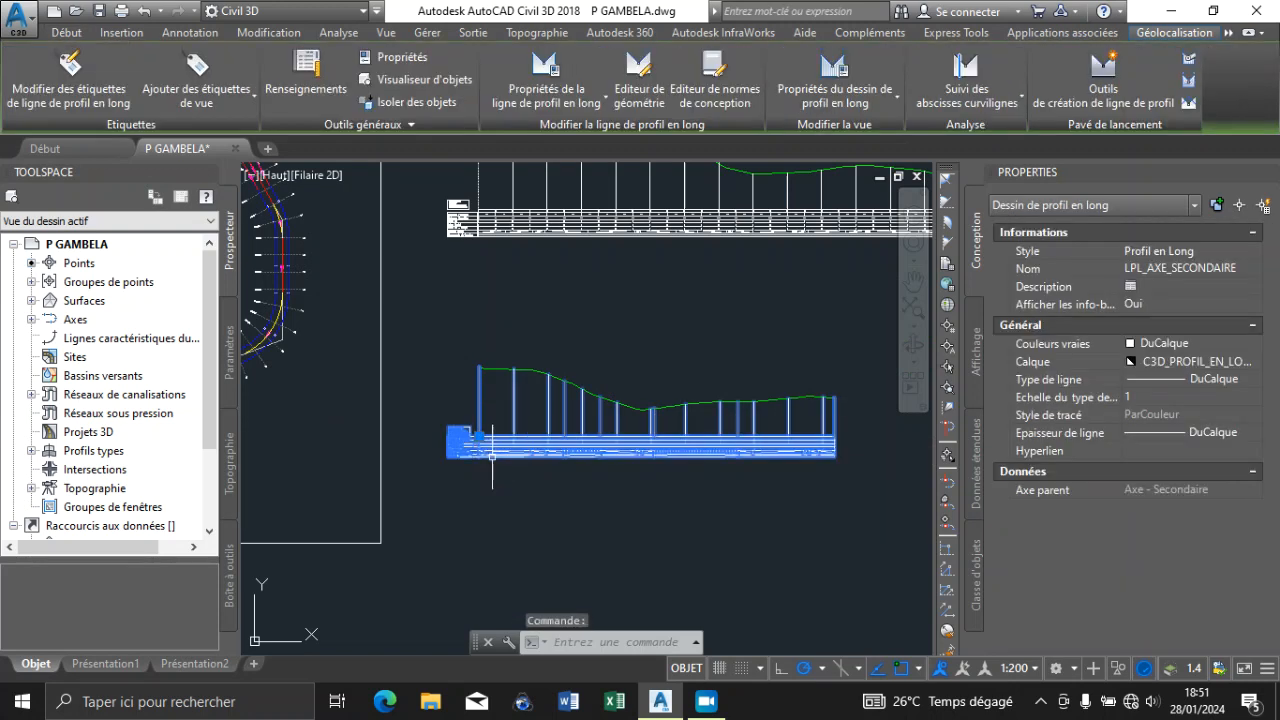
{"action": "scroll", "coordinate": [492, 455], "scroll_direction": "down", "scroll_amount": 2}
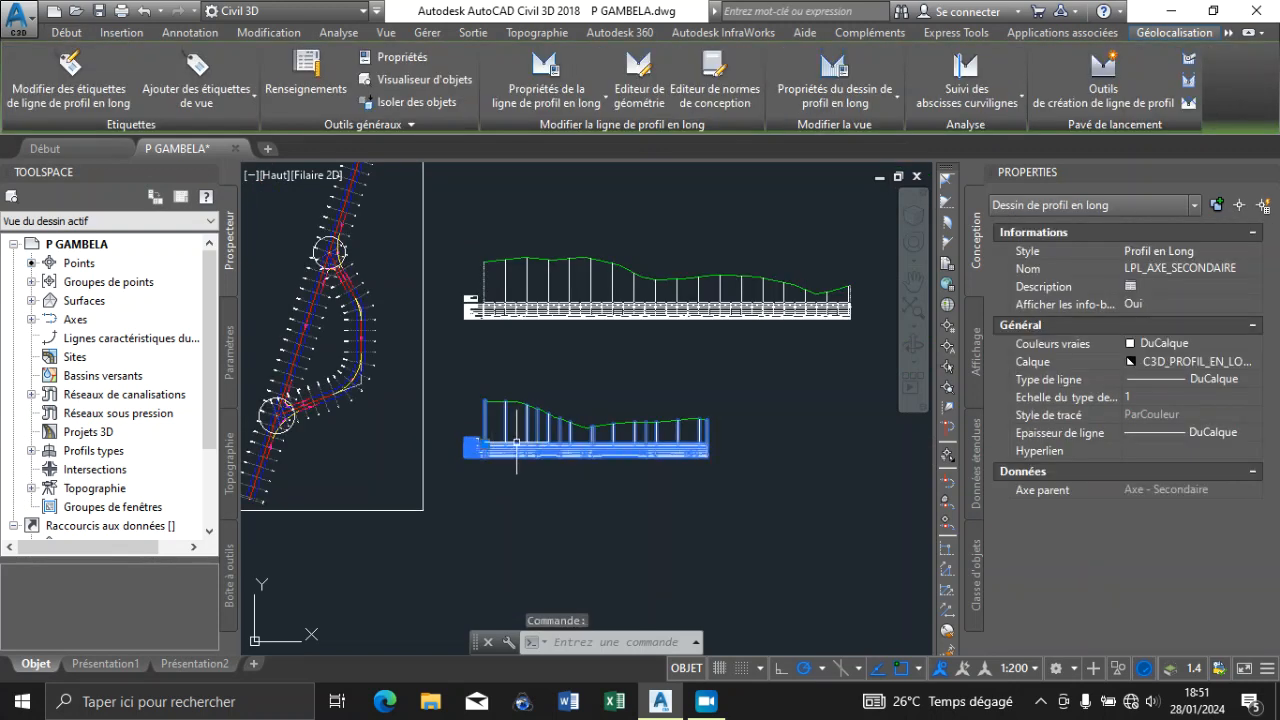
{"action": "right_click", "coordinate": [589, 386]}
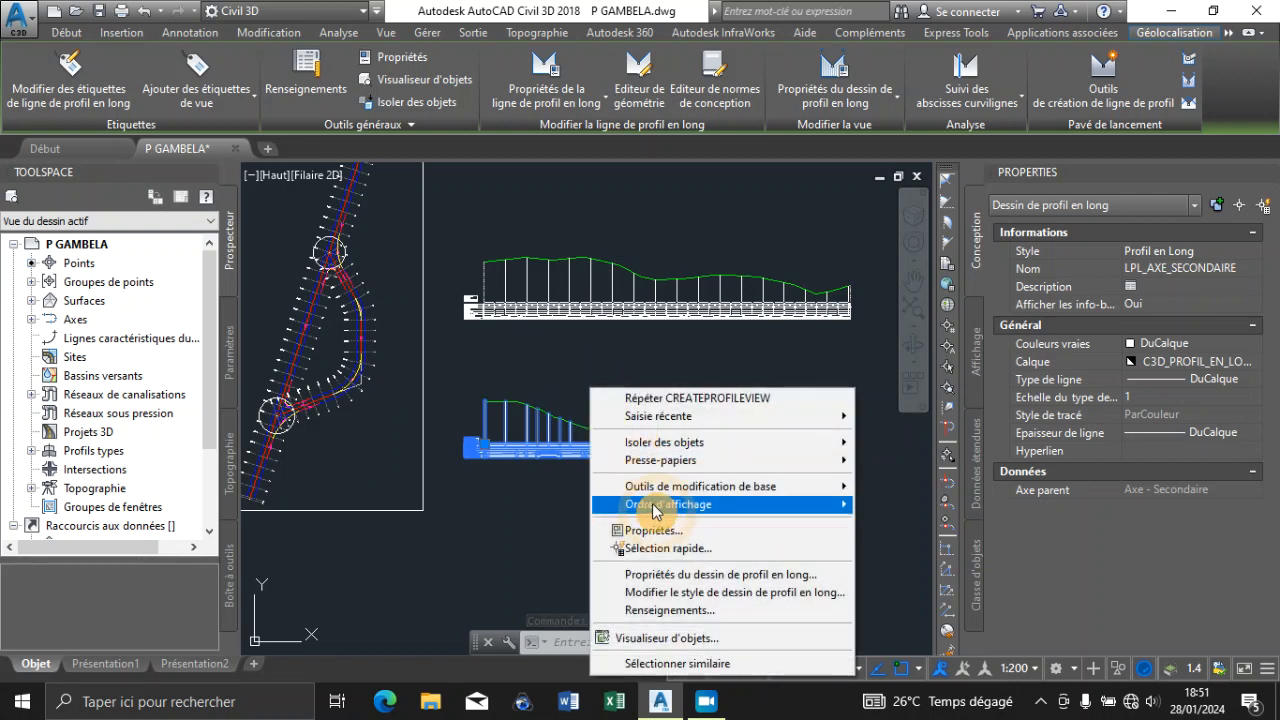
{"action": "left_click", "coordinate": [684, 576]}
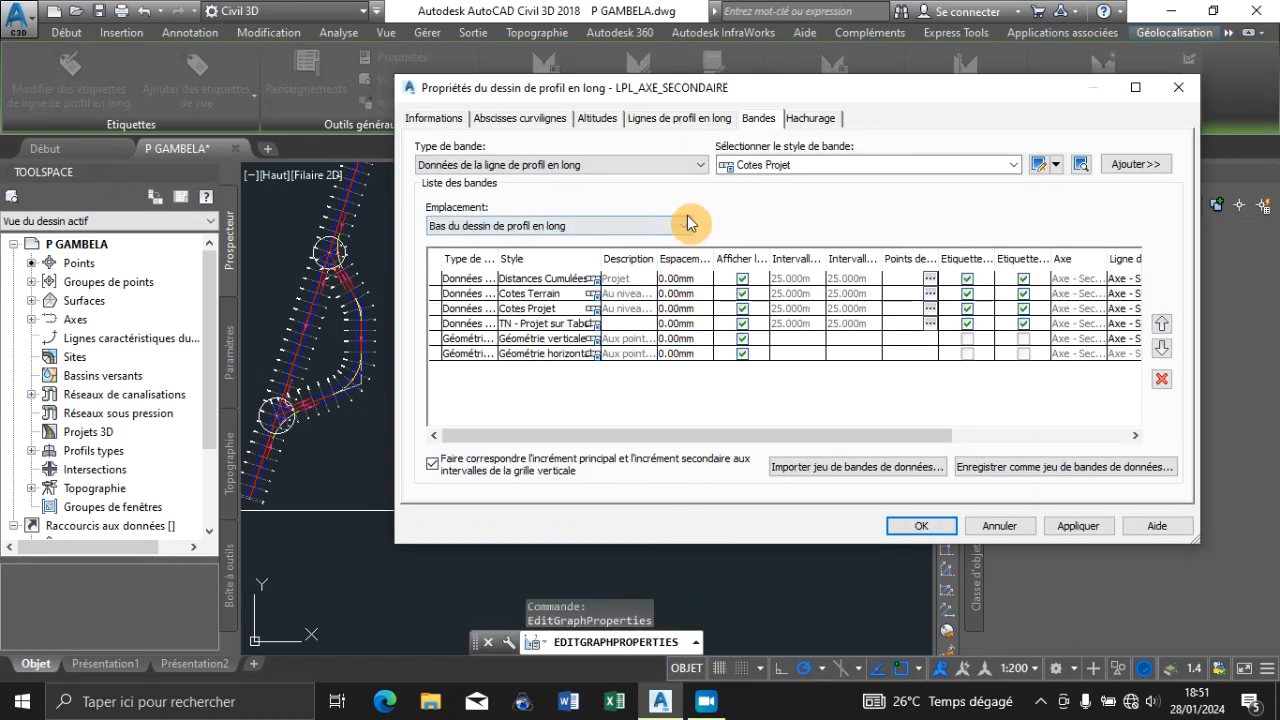
{"action": "left_click", "coordinate": [1000, 526]}
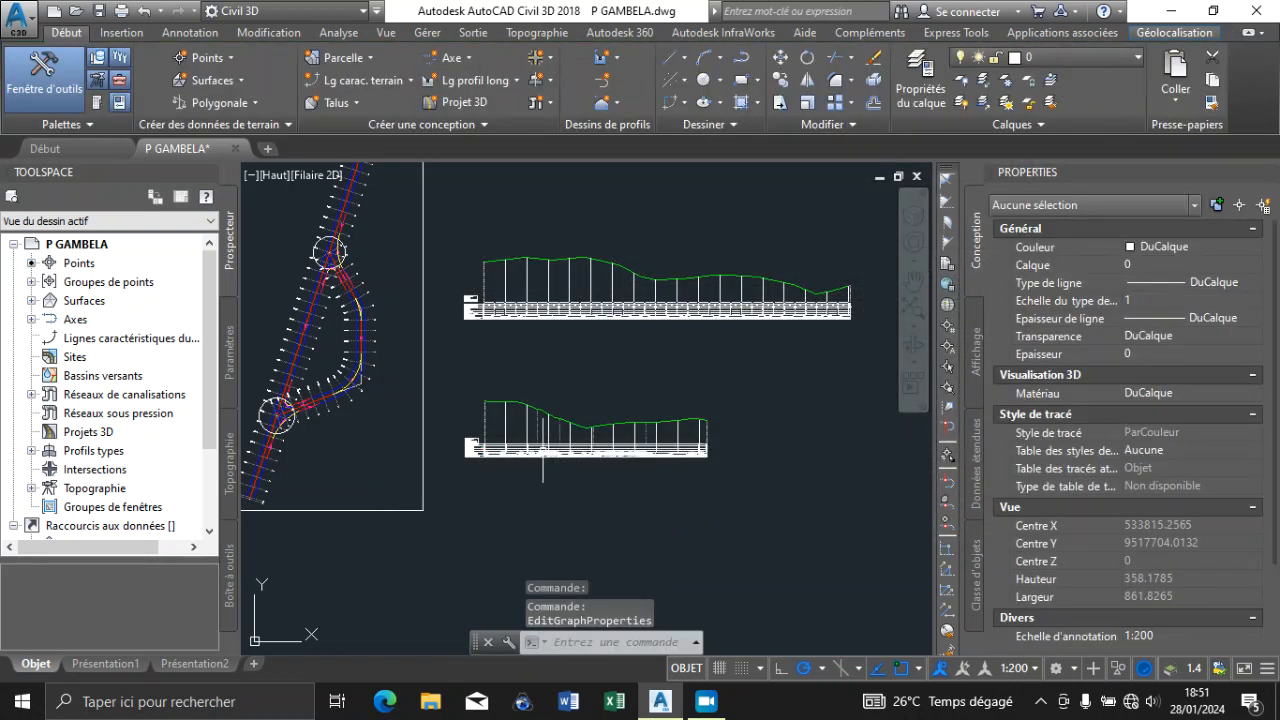
Set the vertical scale of the Profil en Long profile view style to 1:100
{"action": "left_click", "coordinate": [543, 448]}
{"action": "right_click", "coordinate": [543, 448]}
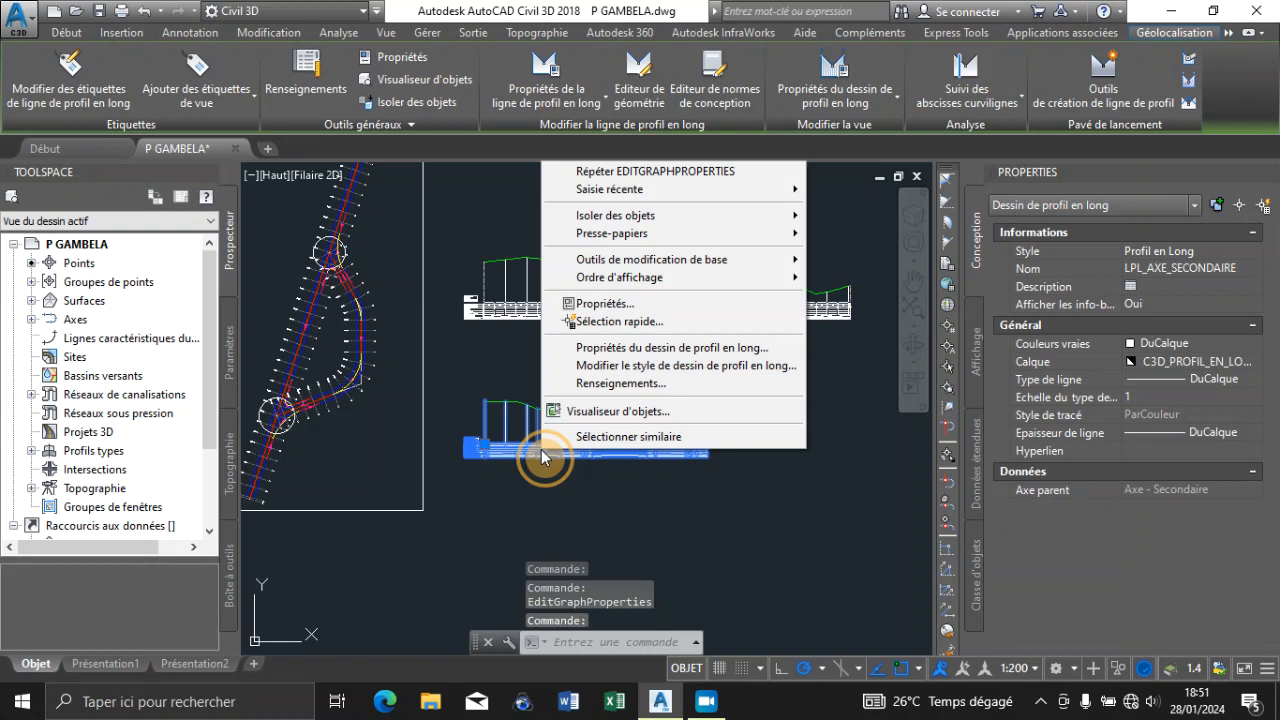
{"action": "left_click", "coordinate": [620, 366]}
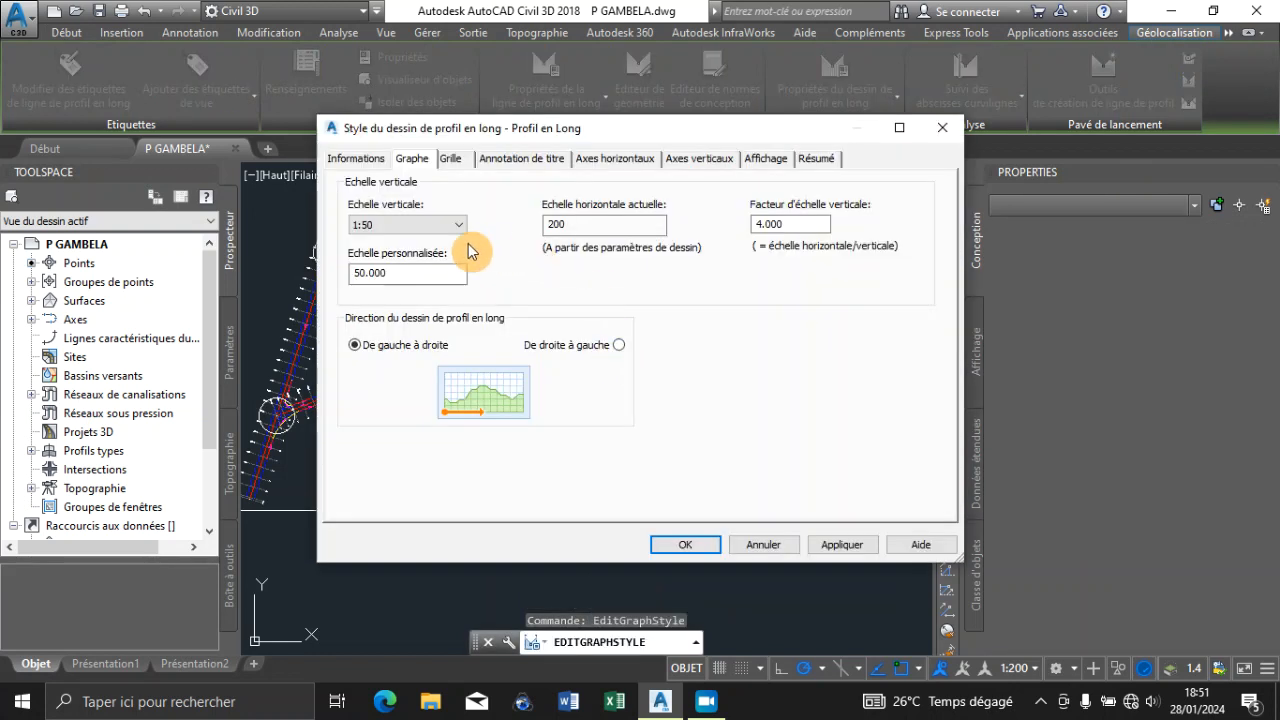
{"action": "left_click", "coordinate": [445, 225]}
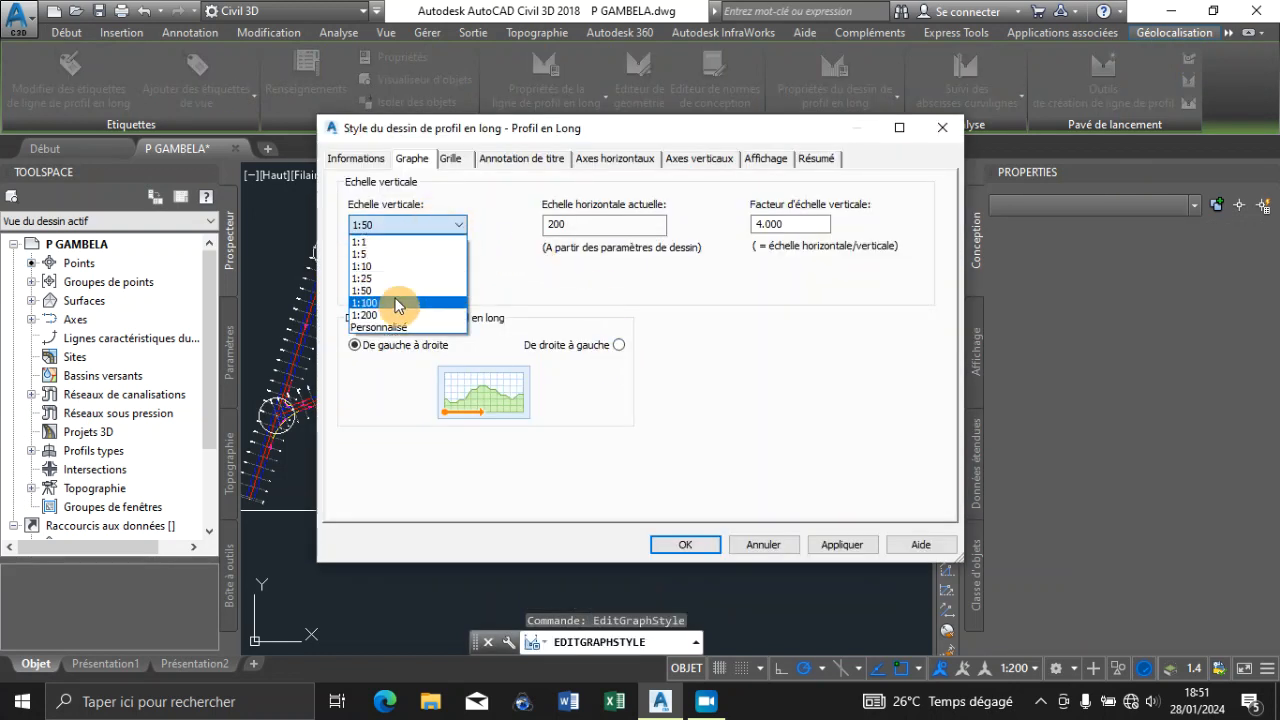
{"action": "left_click", "coordinate": [390, 304]}
{"action": "left_click", "coordinate": [822, 545]}
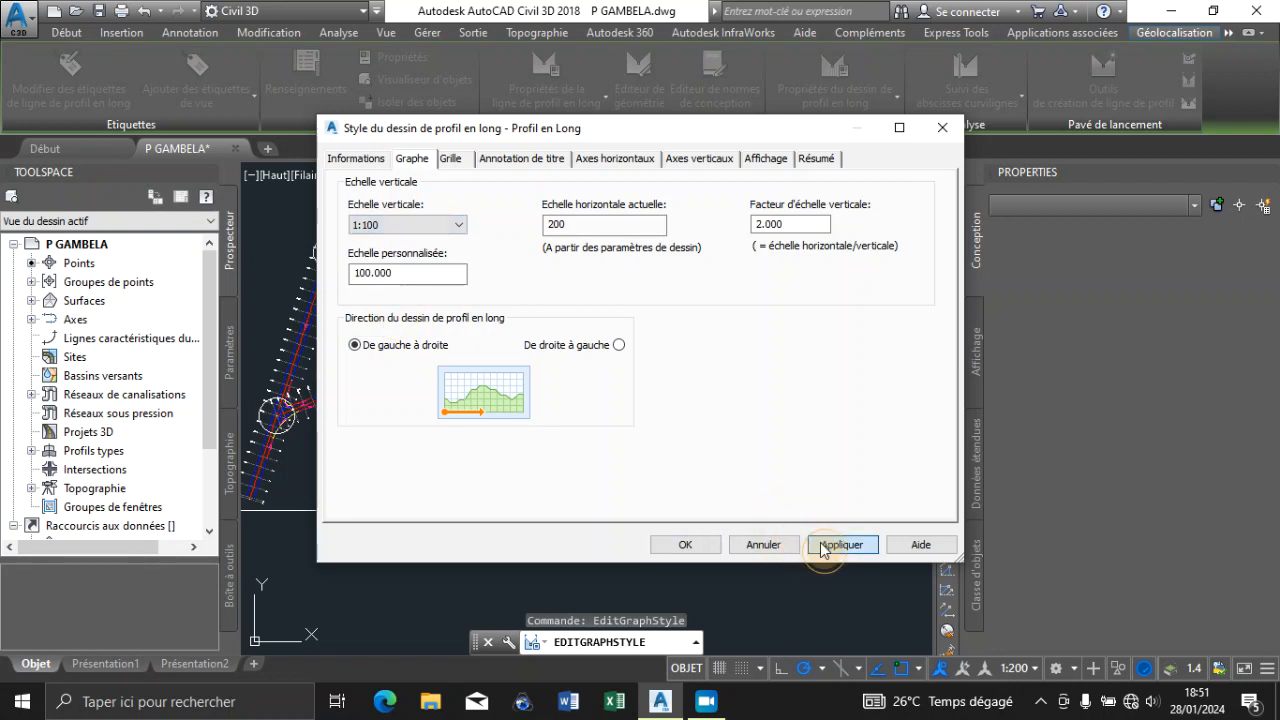
{"action": "left_click", "coordinate": [718, 542]}
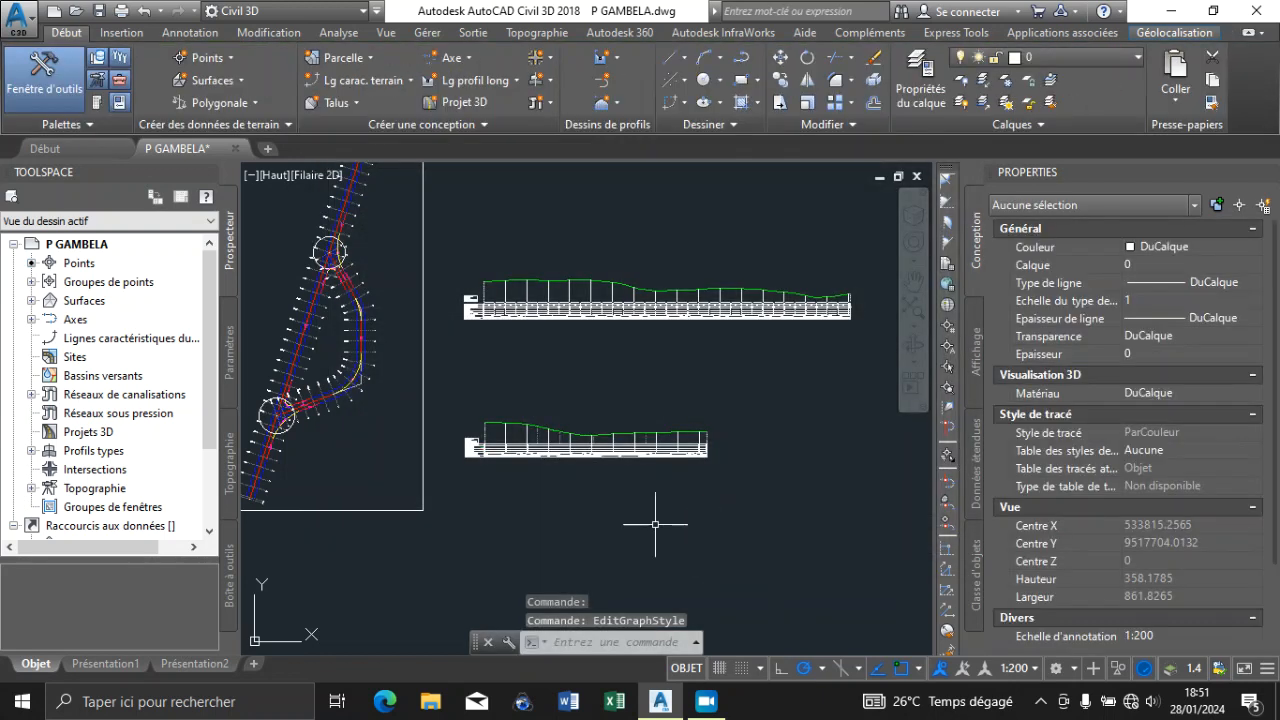
{"action": "scroll", "coordinate": [493, 440], "scroll_direction": "up", "scroll_amount": 2}
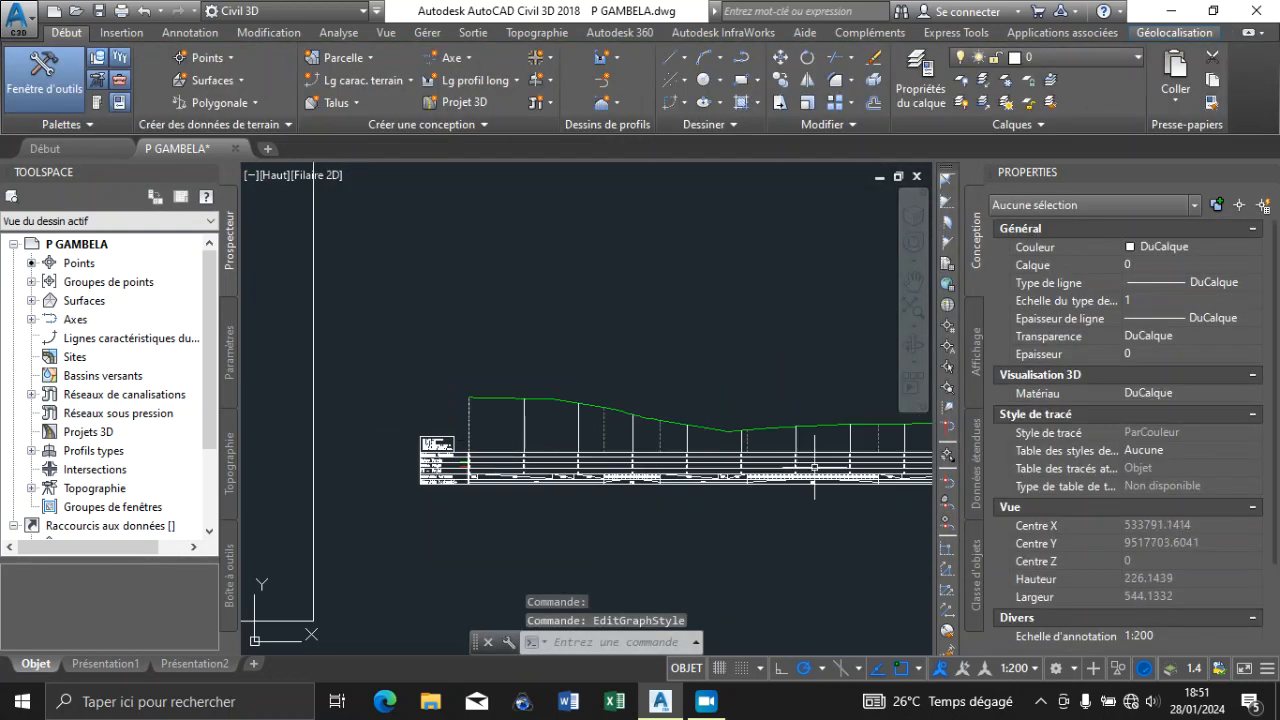
{"action": "scroll", "coordinate": [545, 400], "scroll_direction": "down", "scroll_amount": 3}
{"action": "scroll", "coordinate": [620, 425], "scroll_direction": "up", "scroll_amount": 7}
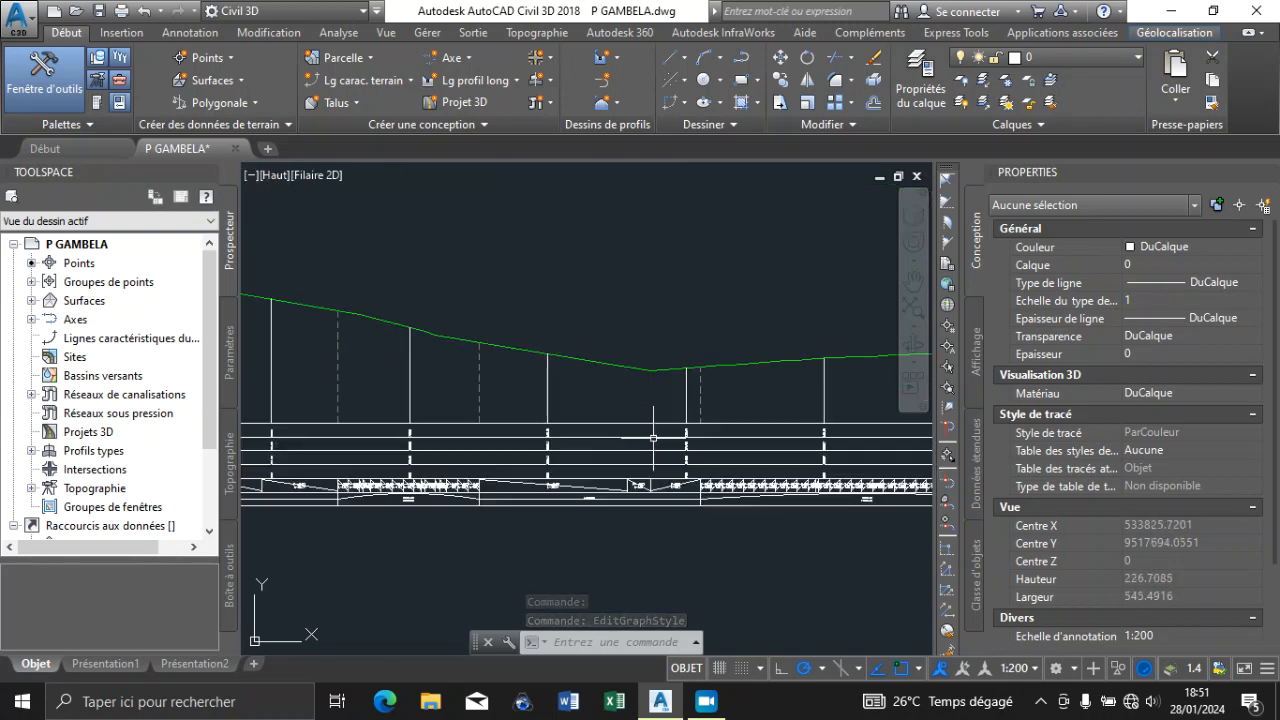
{"action": "scroll", "coordinate": [650, 425], "scroll_direction": "up", "scroll_amount": 6}
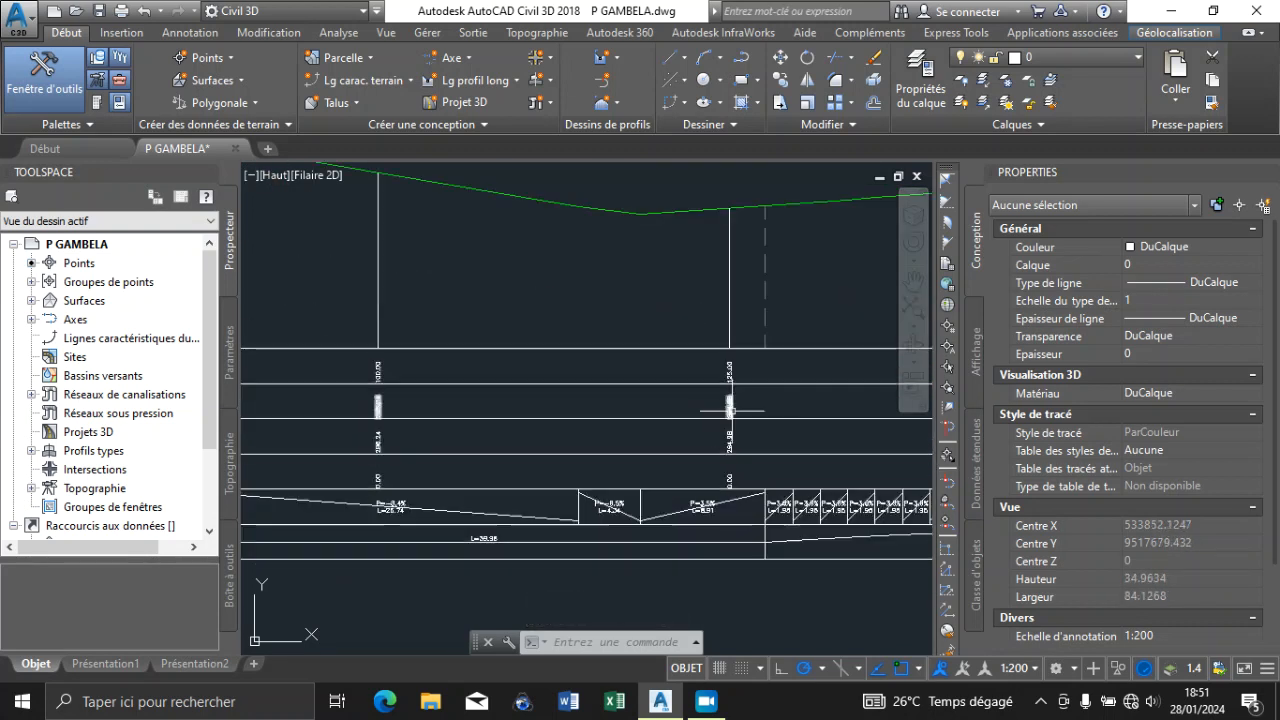
{"action": "scroll", "coordinate": [709, 423], "scroll_direction": "down", "scroll_amount": 4}
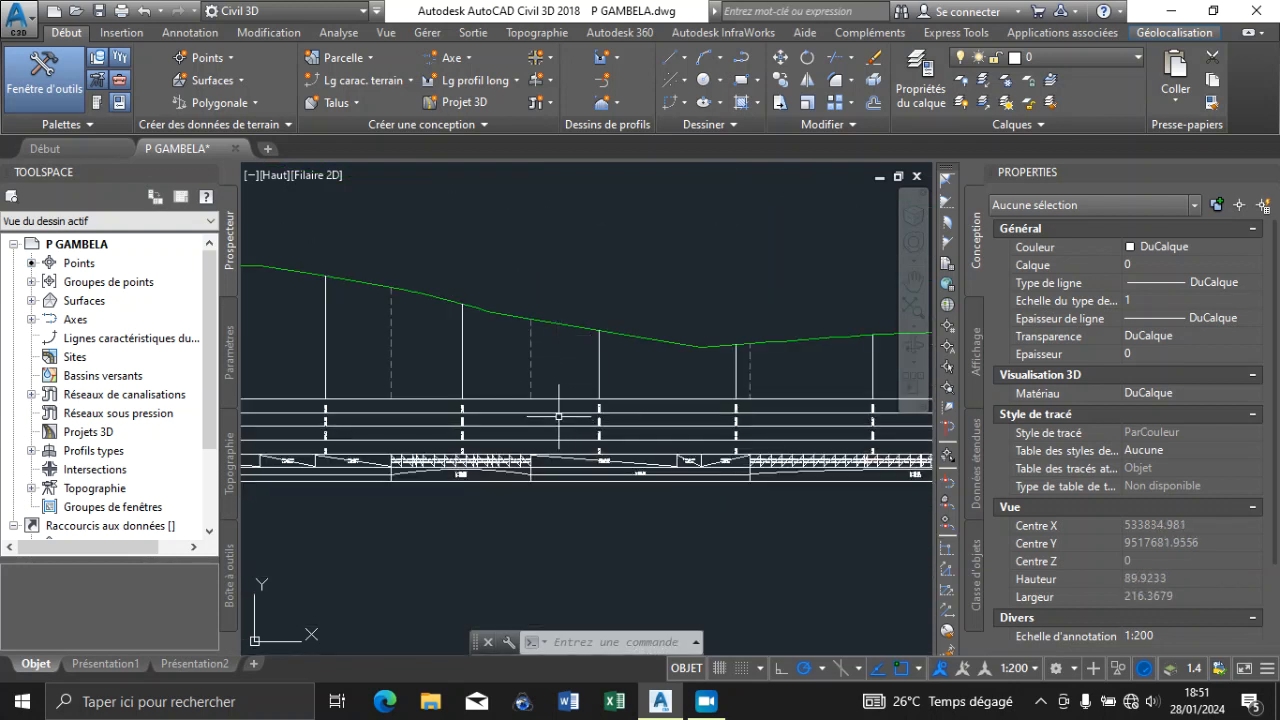
{"action": "left_click", "coordinate": [556, 415]}
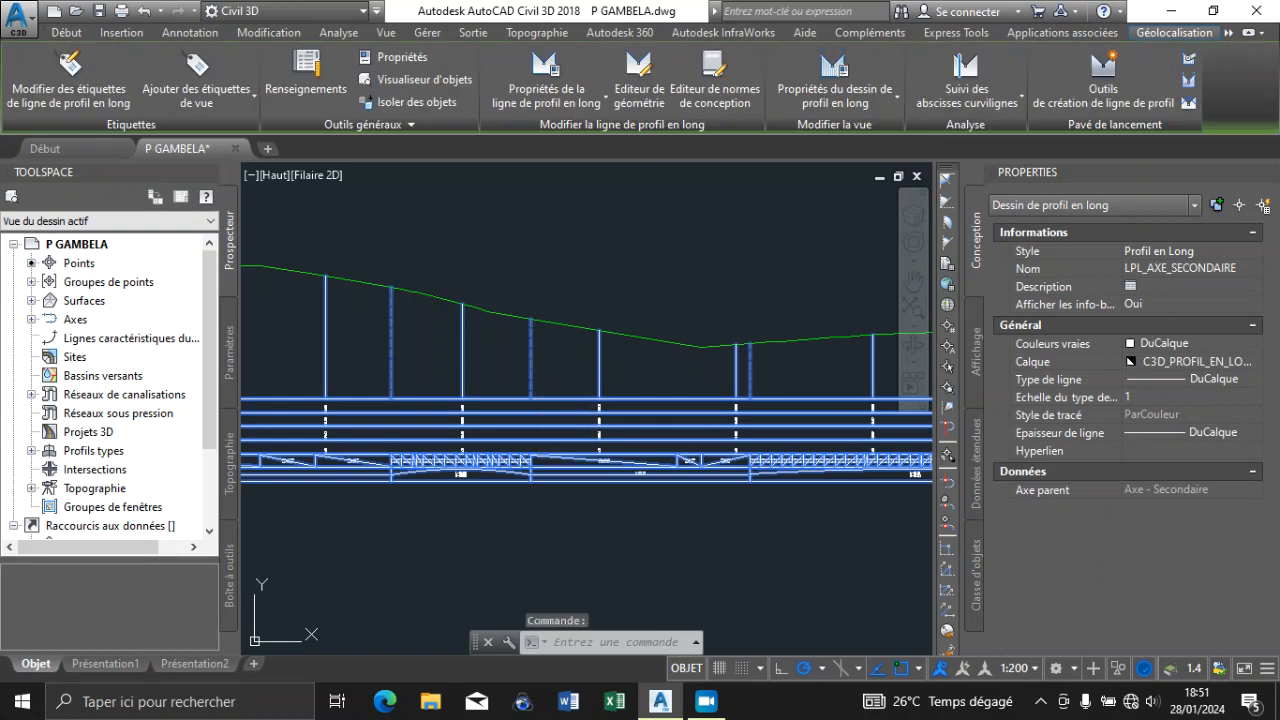
{"action": "right_click", "coordinate": [554, 414]}
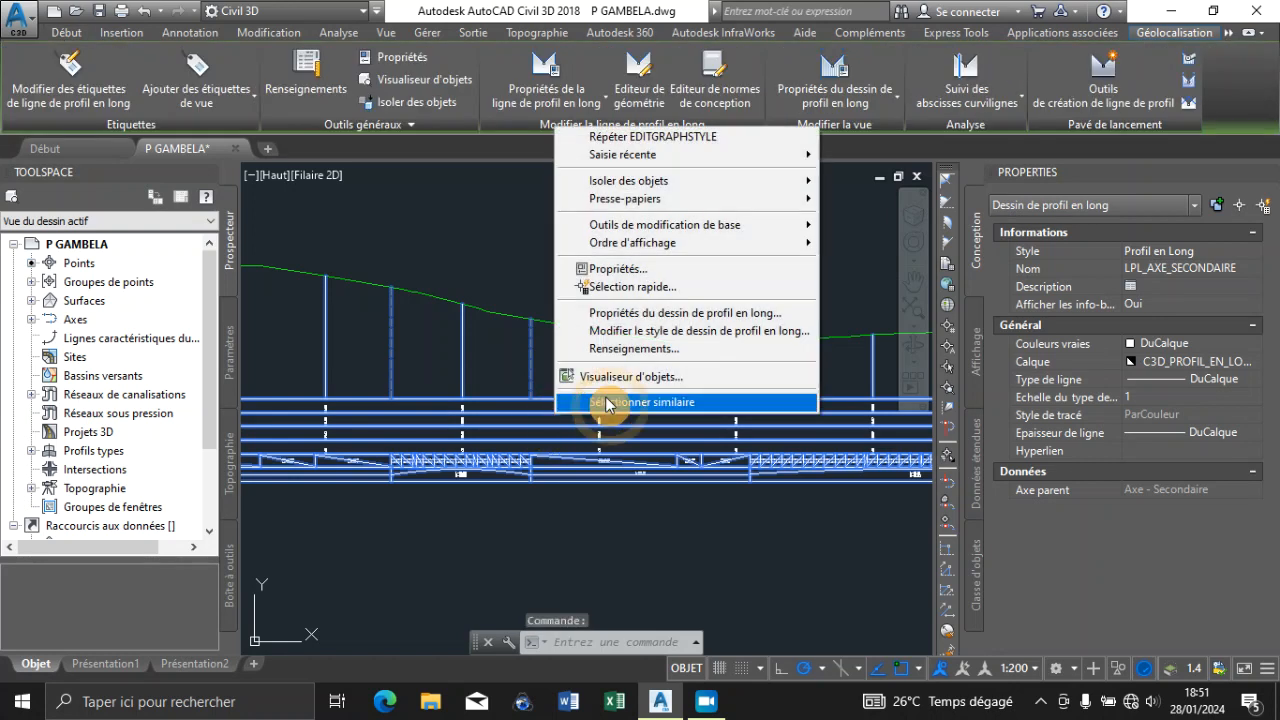
{"action": "left_click", "coordinate": [657, 334]}
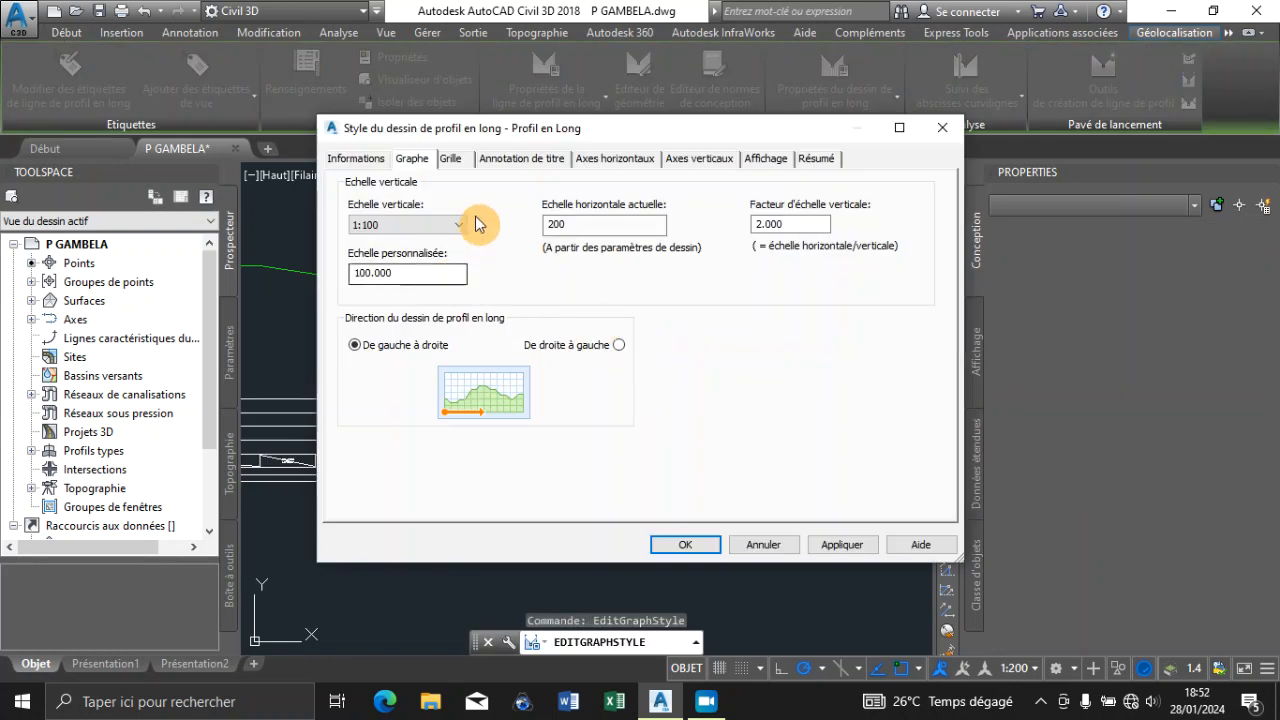
{"action": "left_click", "coordinate": [762, 546]}
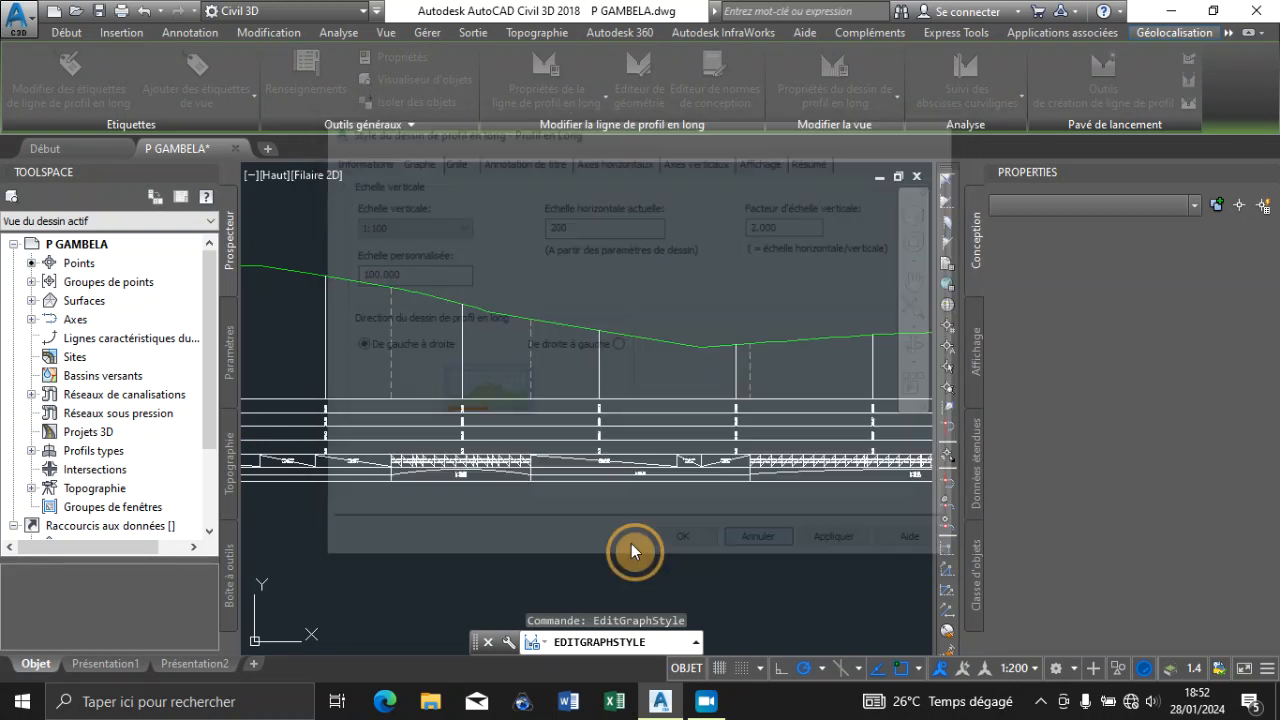
Switch the LPL_AXE_SECONDAIRE profile view to a user-defined height with a minimum elevation of 280 m
{"action": "left_click", "coordinate": [494, 413]}
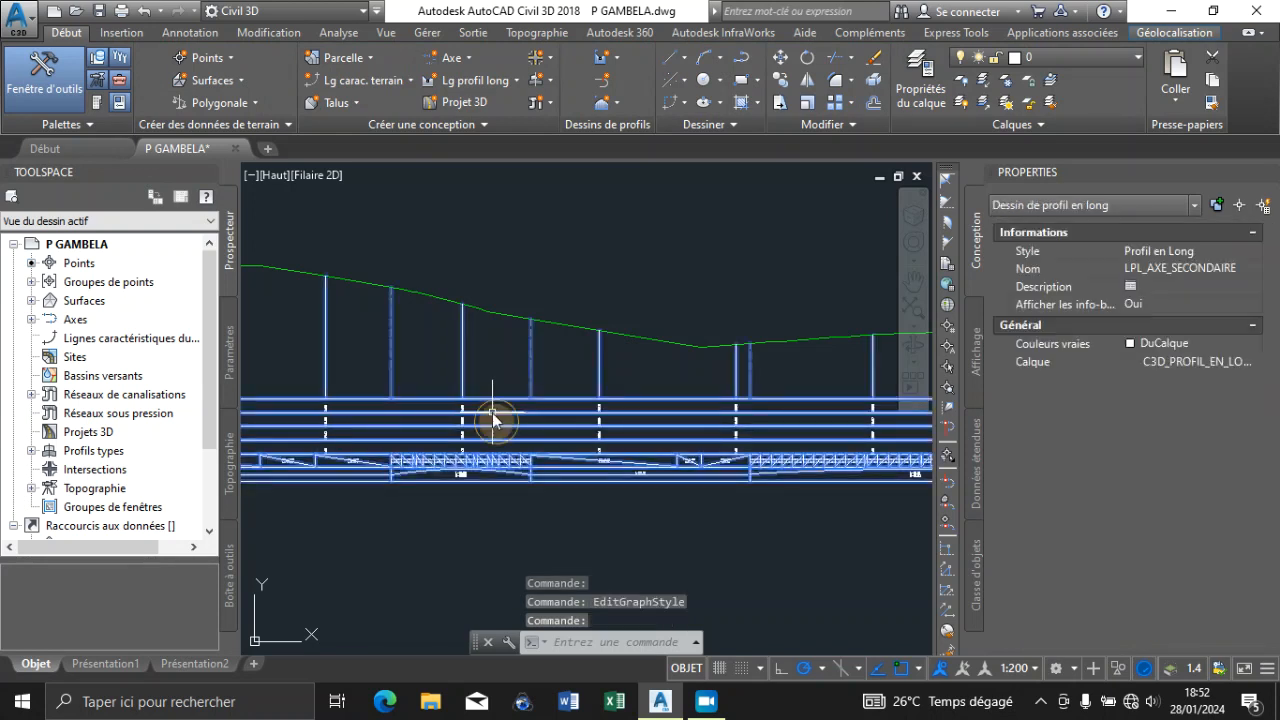
{"action": "right_click", "coordinate": [496, 418]}
{"action": "left_click", "coordinate": [607, 313]}
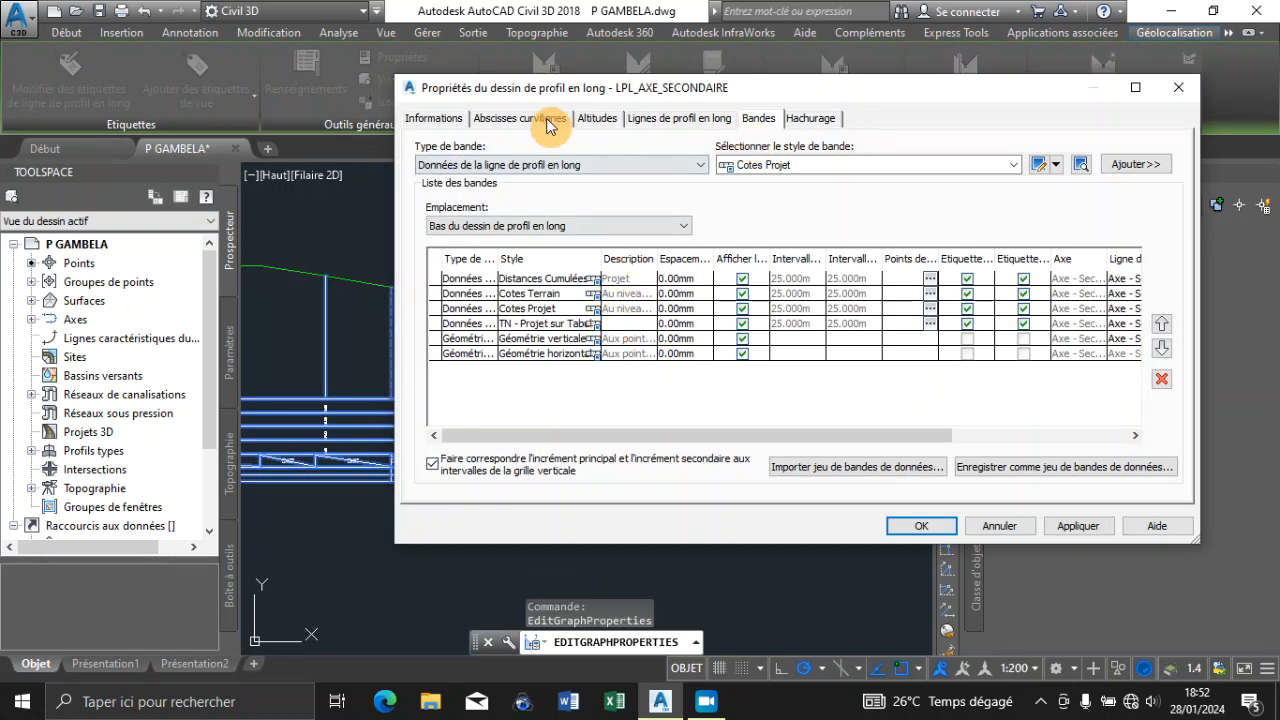
{"action": "left_click", "coordinate": [598, 119]}
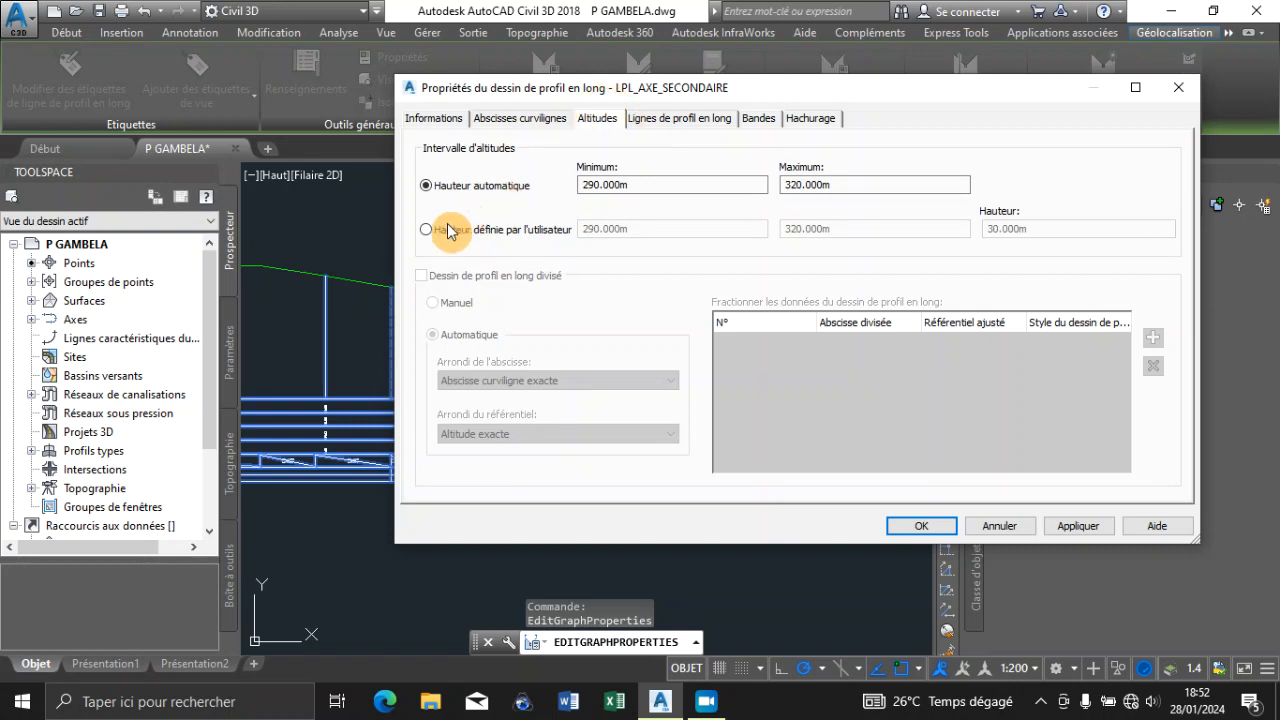
{"action": "left_click", "coordinate": [430, 232]}
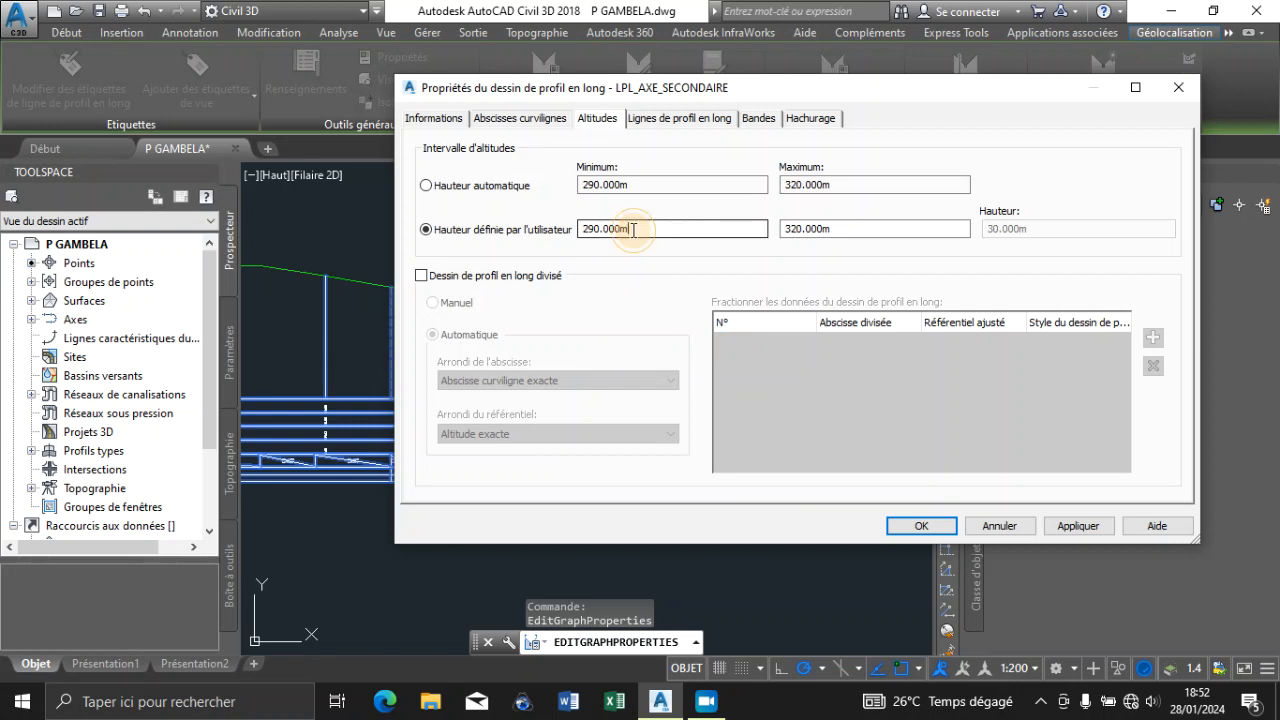
{"action": "left_click_drag", "start_coordinate": [633, 229], "coordinate": [564, 236]}
{"action": "type", "text": "29"}
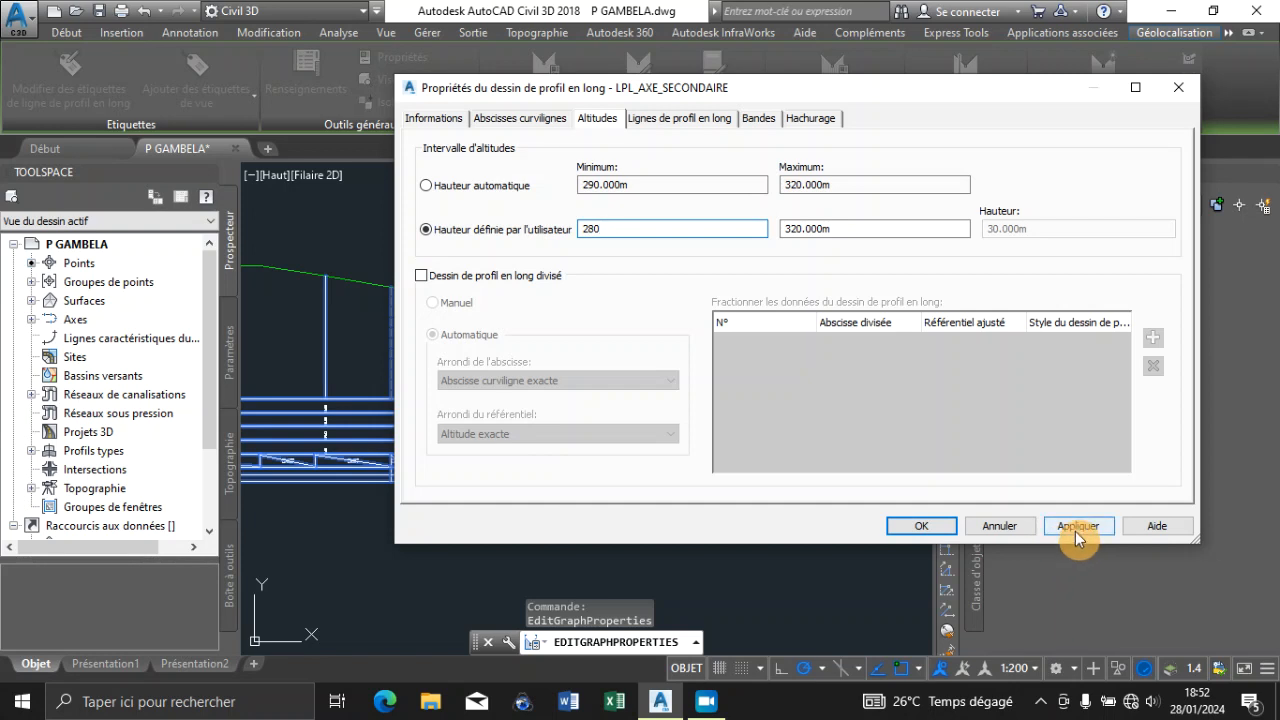
{"action": "left_click", "coordinate": [916, 526]}
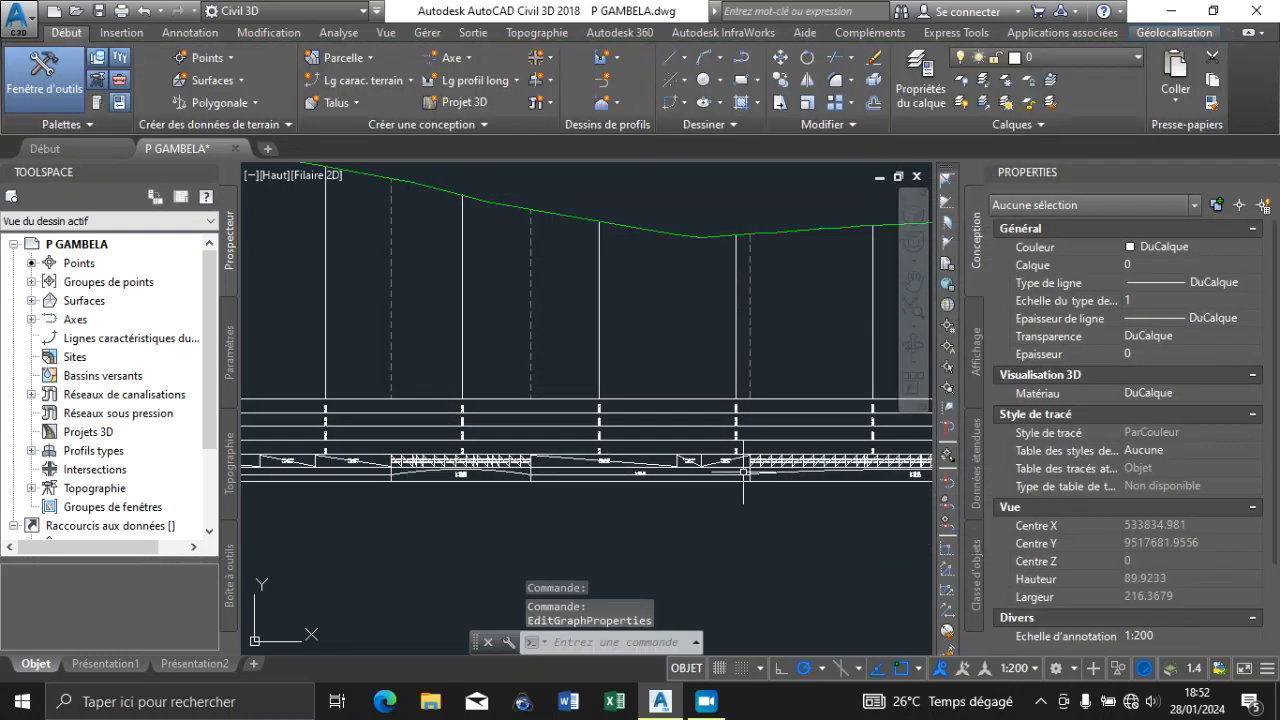
Switch the LPL_AXE_GAMBELA1 profile view to a user-defined height with a minimum elevation of 280 m
{"action": "scroll", "coordinate": [743, 470], "scroll_direction": "down", "scroll_amount": 6}
{"action": "scroll", "coordinate": [705, 408], "scroll_direction": "up", "scroll_amount": 3}
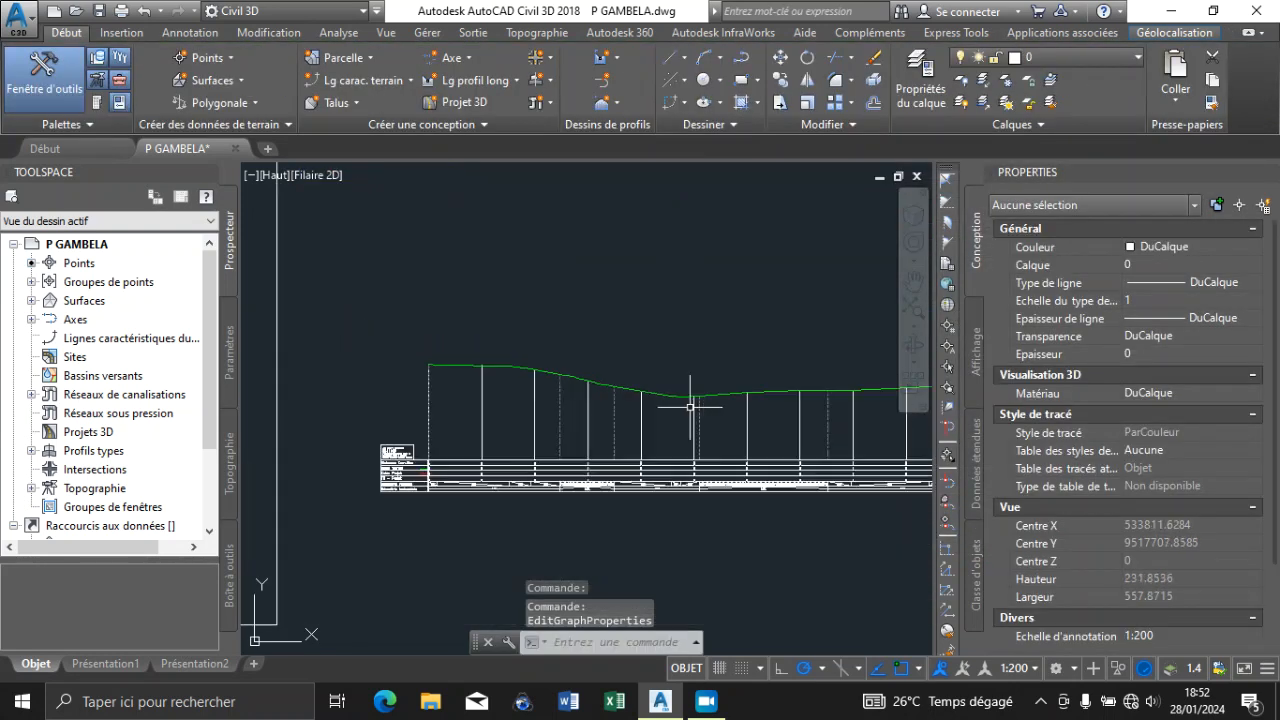
{"action": "scroll", "coordinate": [690, 407], "scroll_direction": "down", "scroll_amount": 4}
{"action": "scroll", "coordinate": [637, 288], "scroll_direction": "up", "scroll_amount": 5}
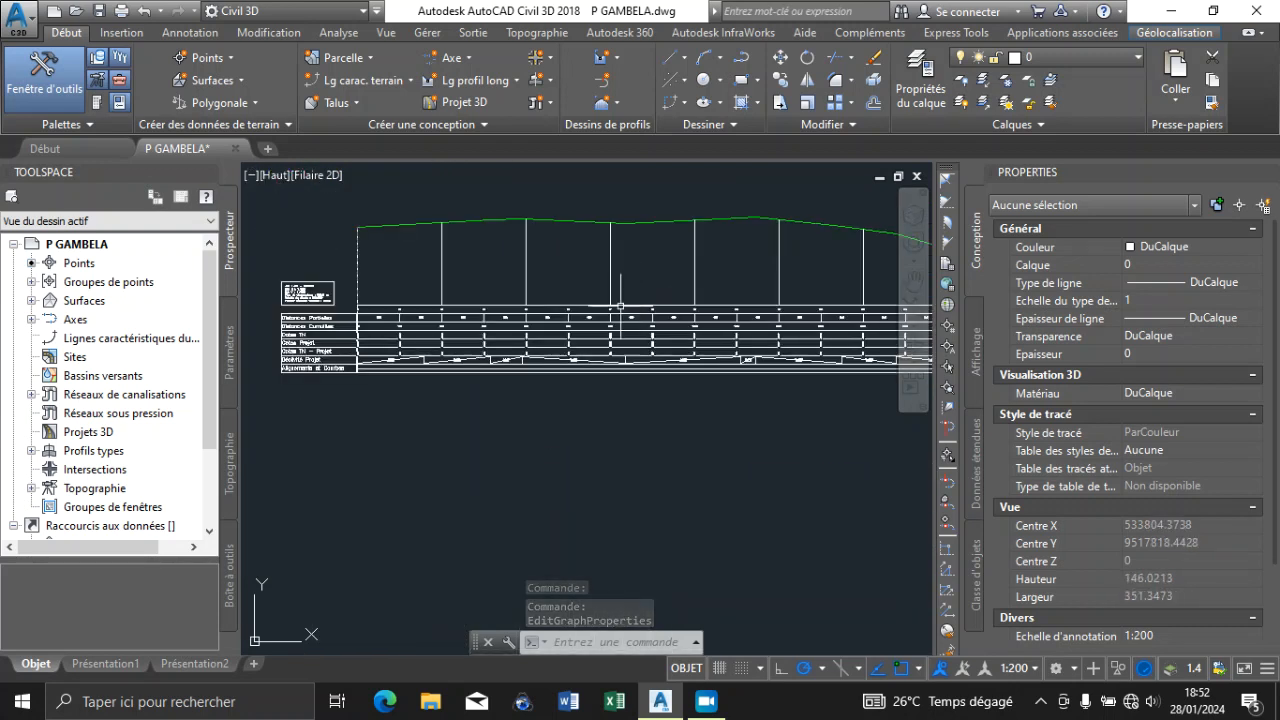
{"action": "left_click", "coordinate": [619, 320]}
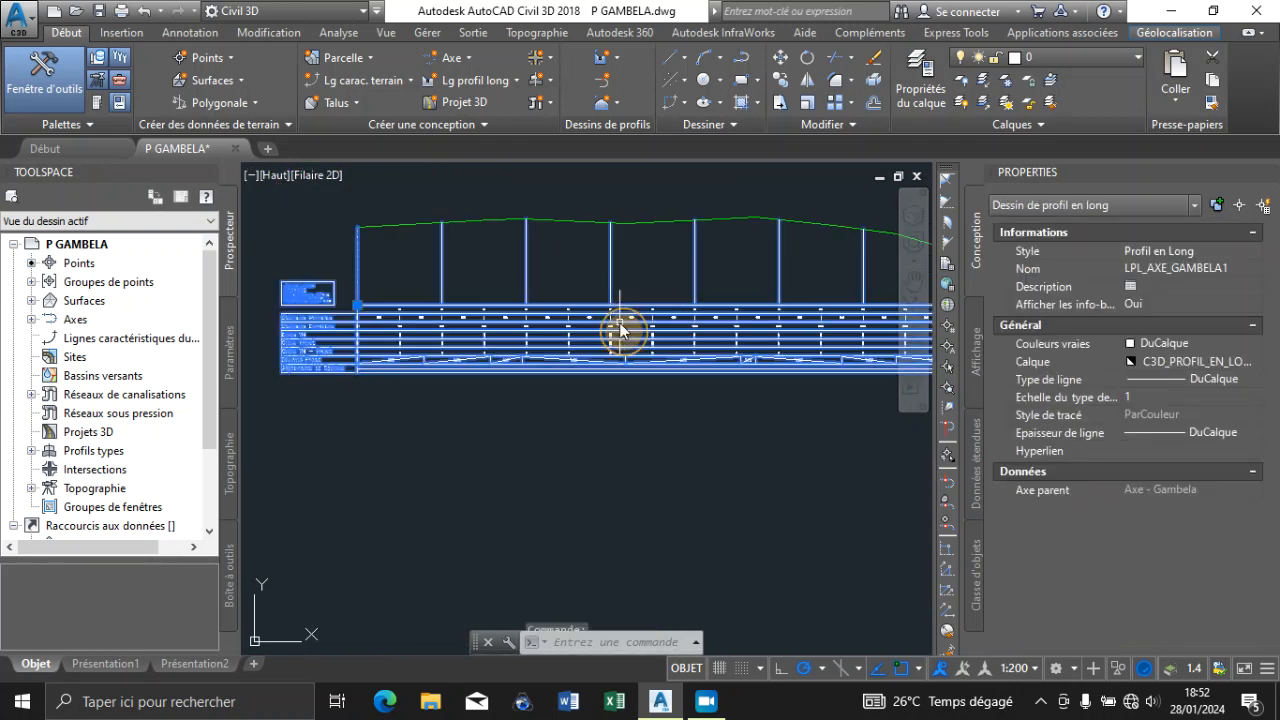
{"action": "right_click", "coordinate": [621, 323]}
{"action": "left_click", "coordinate": [693, 511]}
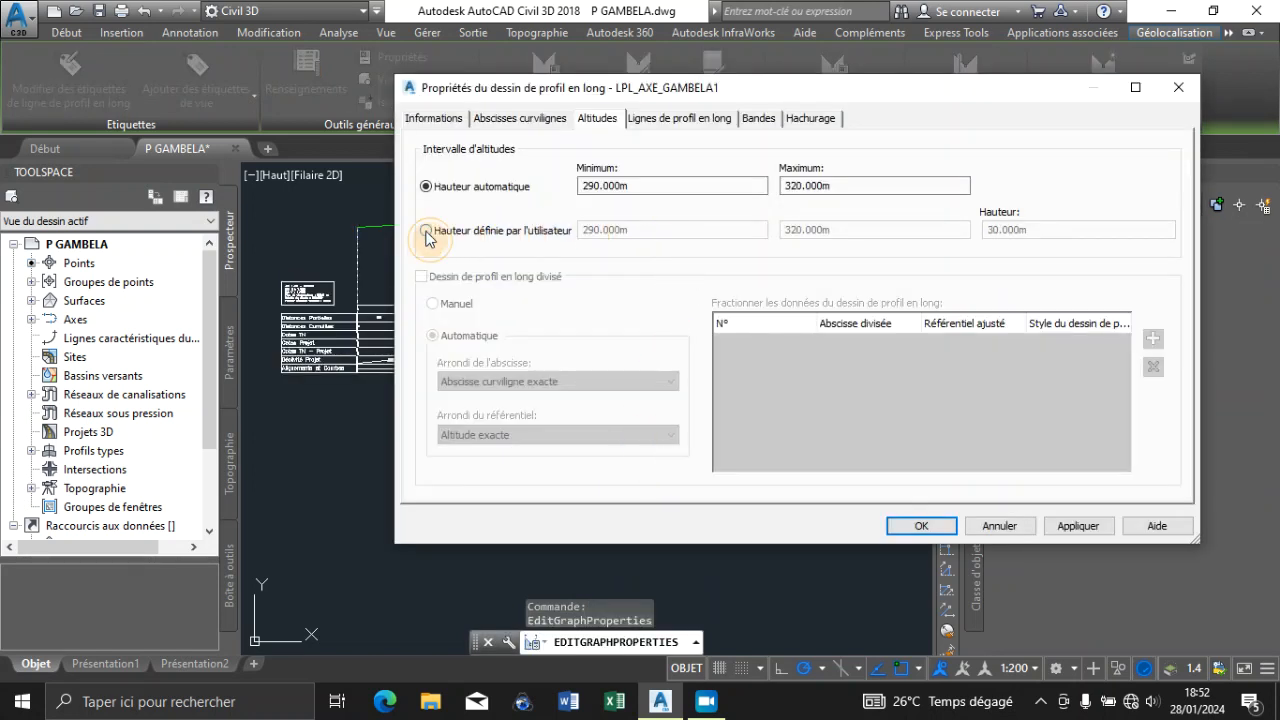
{"action": "left_click", "coordinate": [427, 231]}
{"action": "left_click_drag", "start_coordinate": [643, 233], "coordinate": [508, 240]}
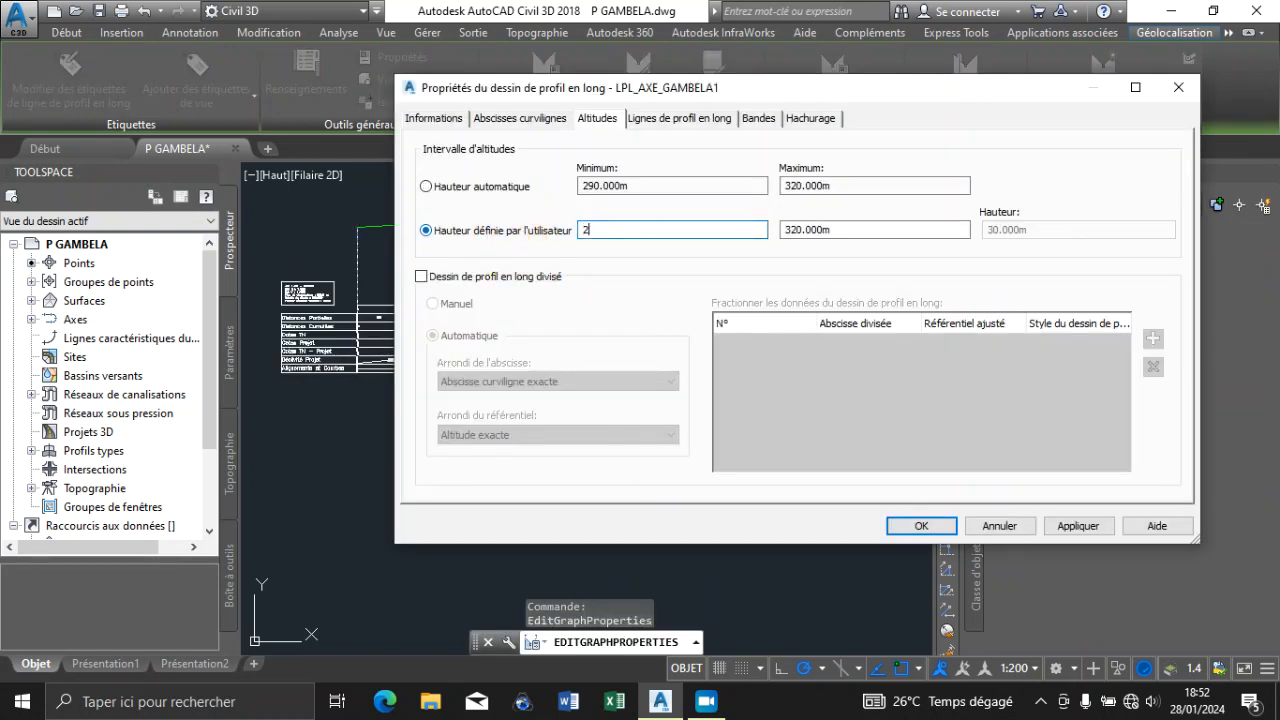
{"action": "left_click", "coordinate": [1058, 528]}
{"action": "left_click", "coordinate": [922, 526]}
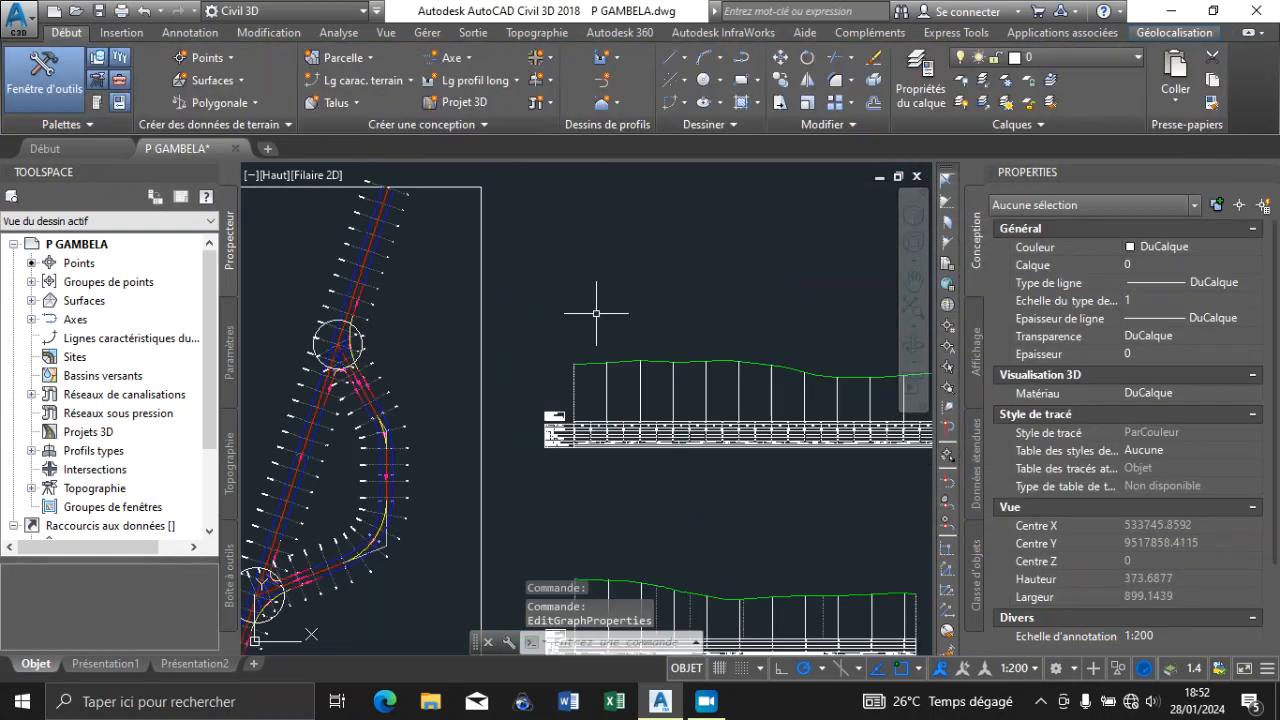
Examine the ground lines of both profile views and the band titles of the Axe - Secondaire view
{"action": "scroll", "coordinate": [596, 313], "scroll_direction": "down", "scroll_amount": 2}
{"action": "scroll", "coordinate": [769, 349], "scroll_direction": "up", "scroll_amount": 4}
{"action": "scroll", "coordinate": [794, 343], "scroll_direction": "down", "scroll_amount": 2}
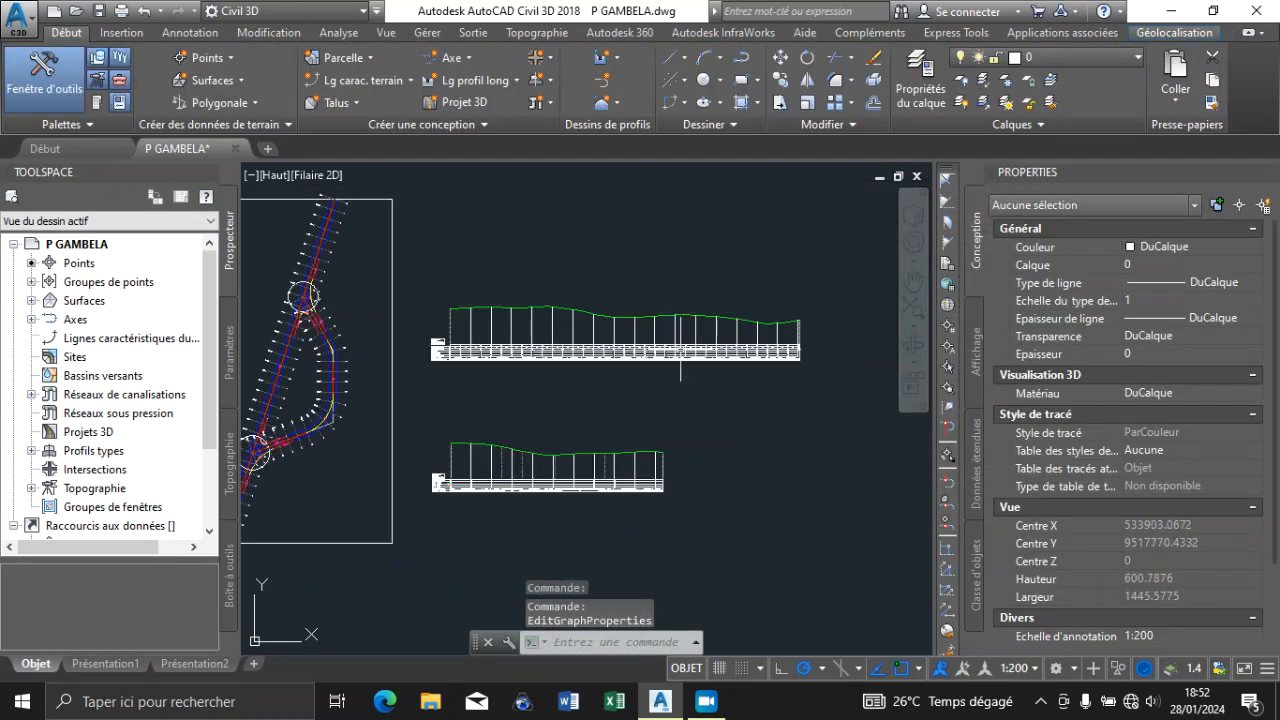
{"action": "scroll", "coordinate": [586, 414], "scroll_direction": "up", "scroll_amount": 9}
{"action": "scroll", "coordinate": [586, 380], "scroll_direction": "down", "scroll_amount": 3}
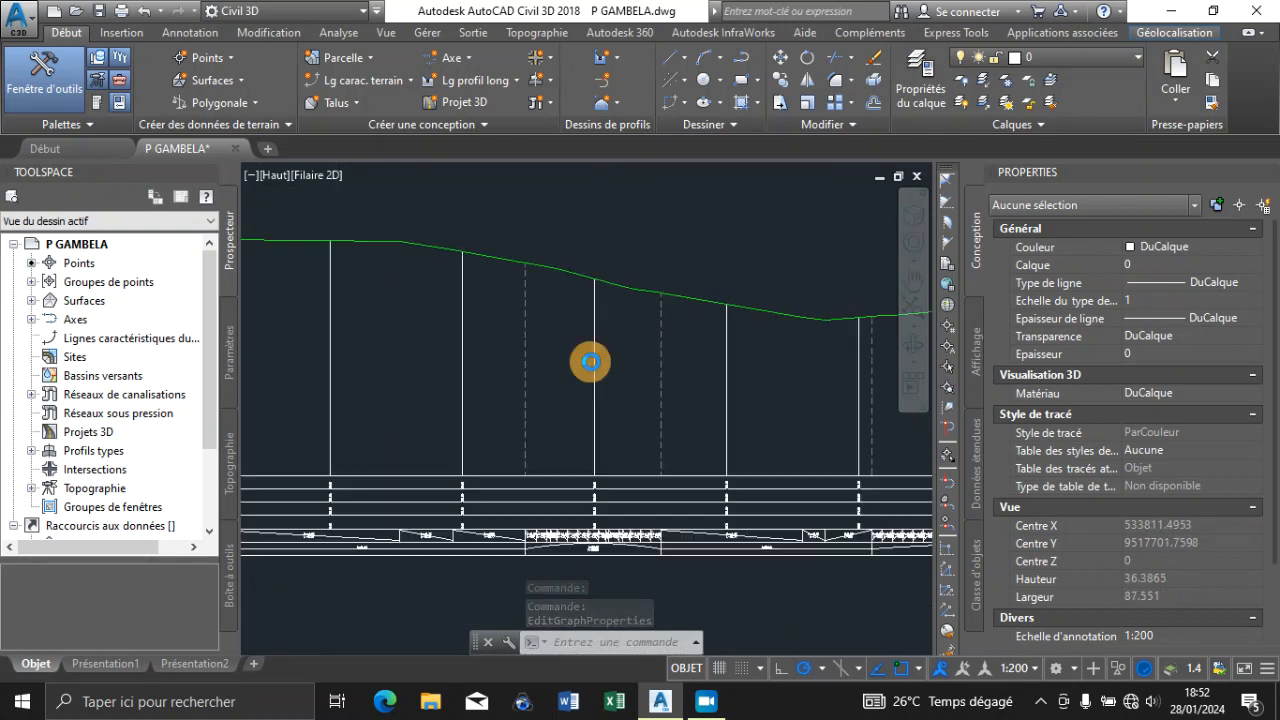
{"action": "scroll", "coordinate": [580, 364], "scroll_direction": "down", "scroll_amount": 4}
{"action": "scroll", "coordinate": [494, 384], "scroll_direction": "up", "scroll_amount": 4}
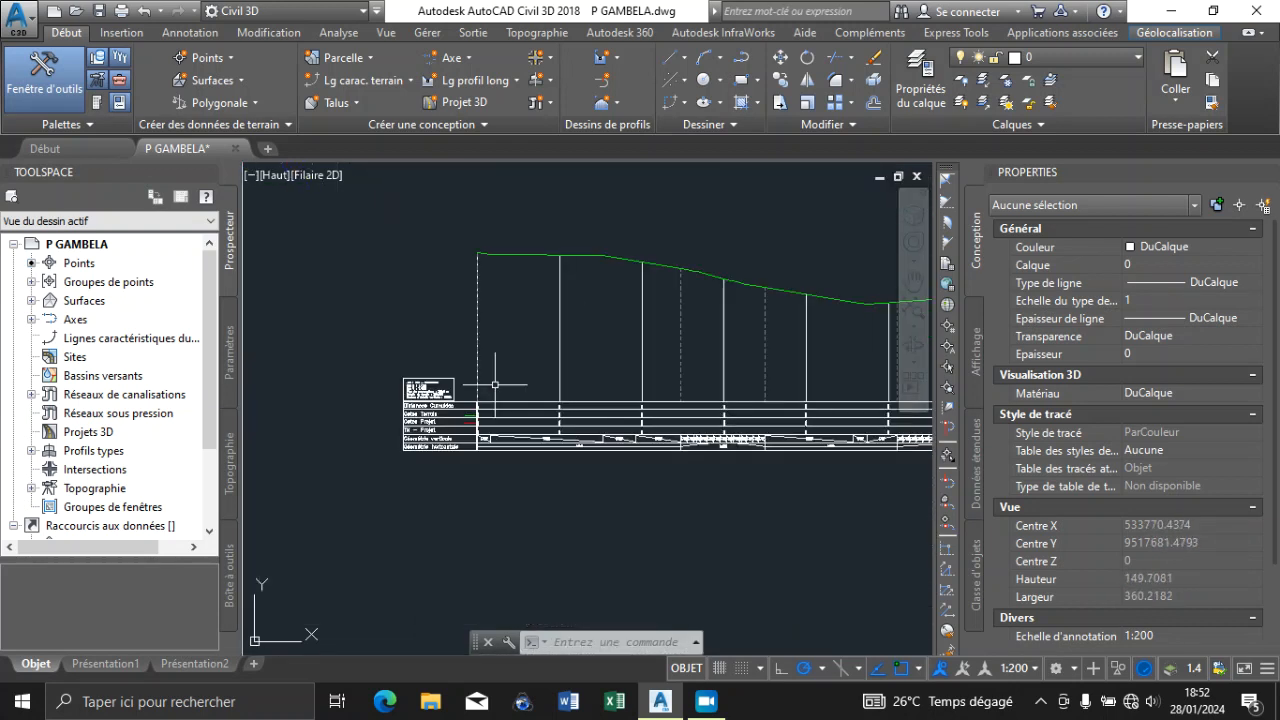
{"action": "scroll", "coordinate": [500, 380], "scroll_direction": "up", "scroll_amount": 3}
{"action": "scroll", "coordinate": [502, 378], "scroll_direction": "down", "scroll_amount": 4}
{"action": "scroll", "coordinate": [503, 384], "scroll_direction": "up", "scroll_amount": 2}
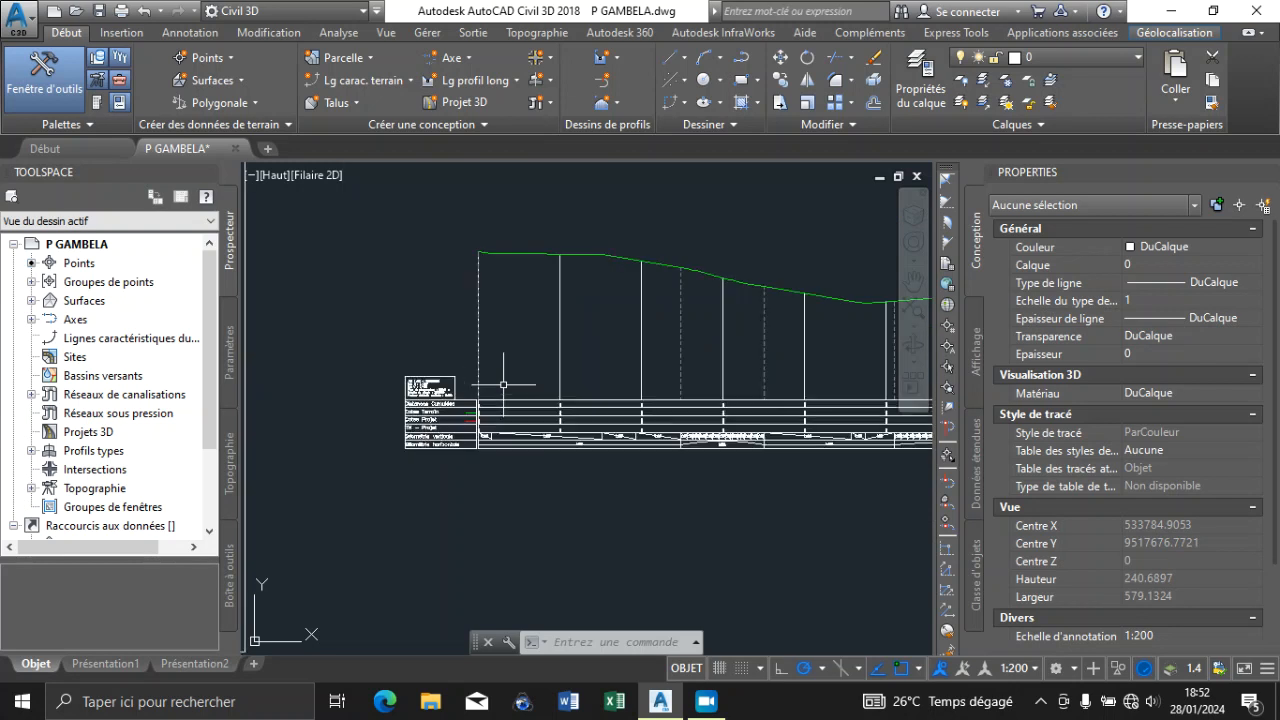
{"action": "scroll", "coordinate": [503, 384], "scroll_direction": "up", "scroll_amount": 8}
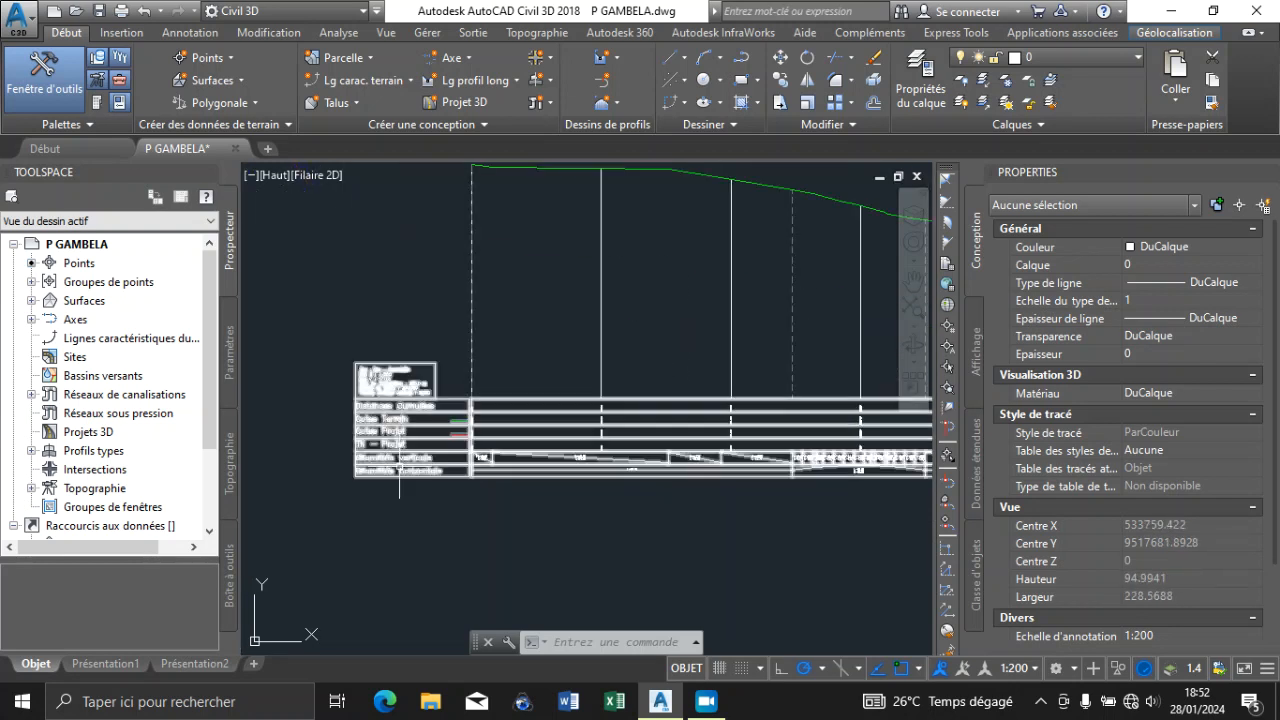
{"action": "scroll", "coordinate": [583, 454], "scroll_direction": "down", "scroll_amount": 4}
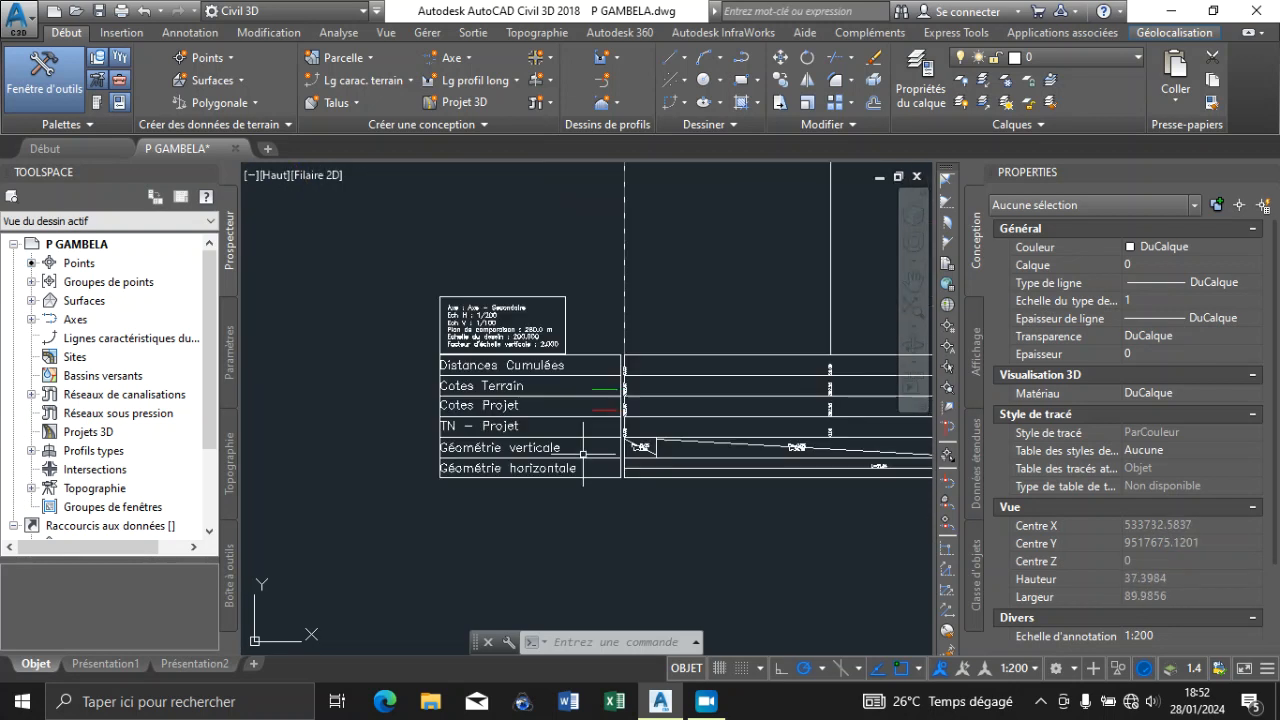
{"action": "left_click", "coordinate": [502, 368]}
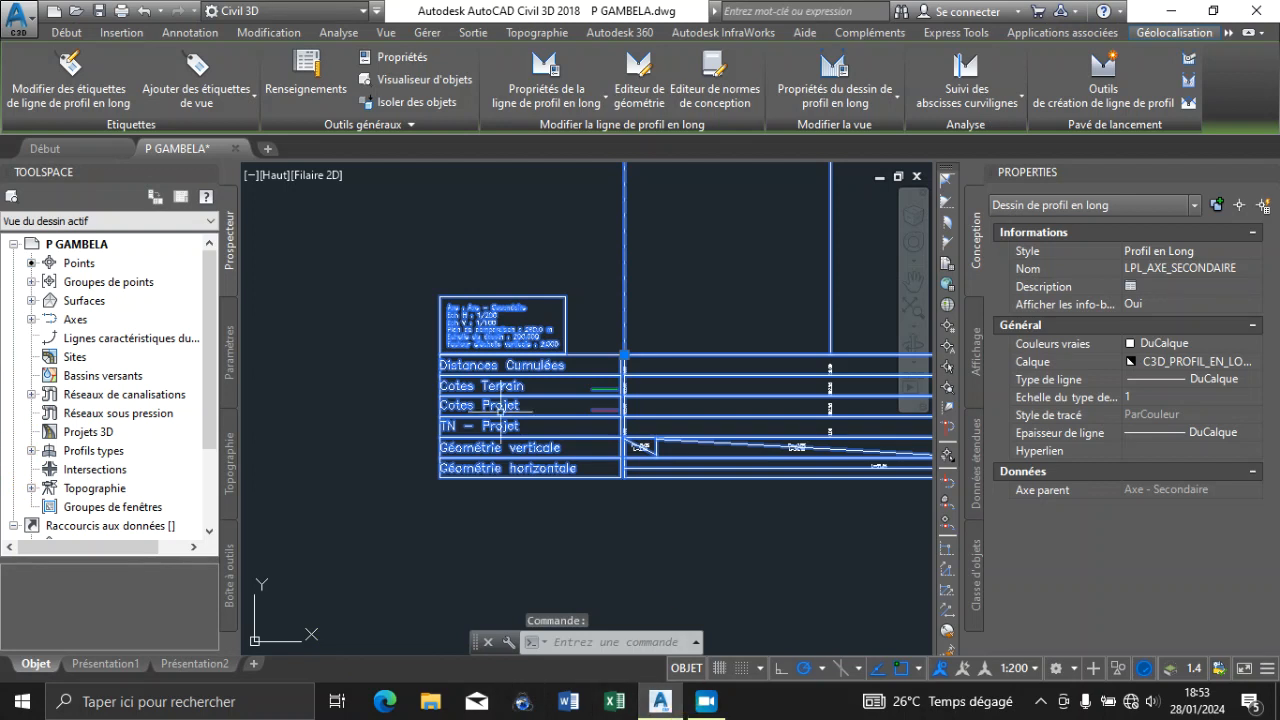
{"action": "right_click", "coordinate": [425, 356]}
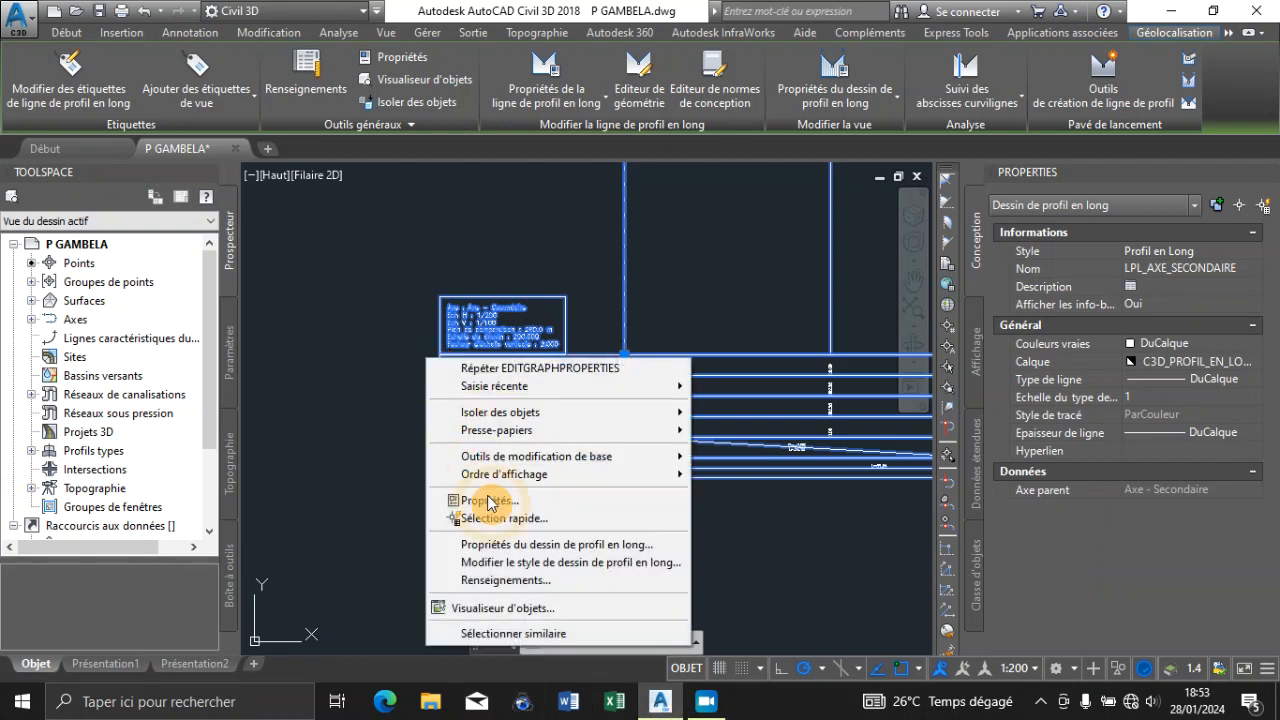
{"action": "left_click", "coordinate": [514, 566]}
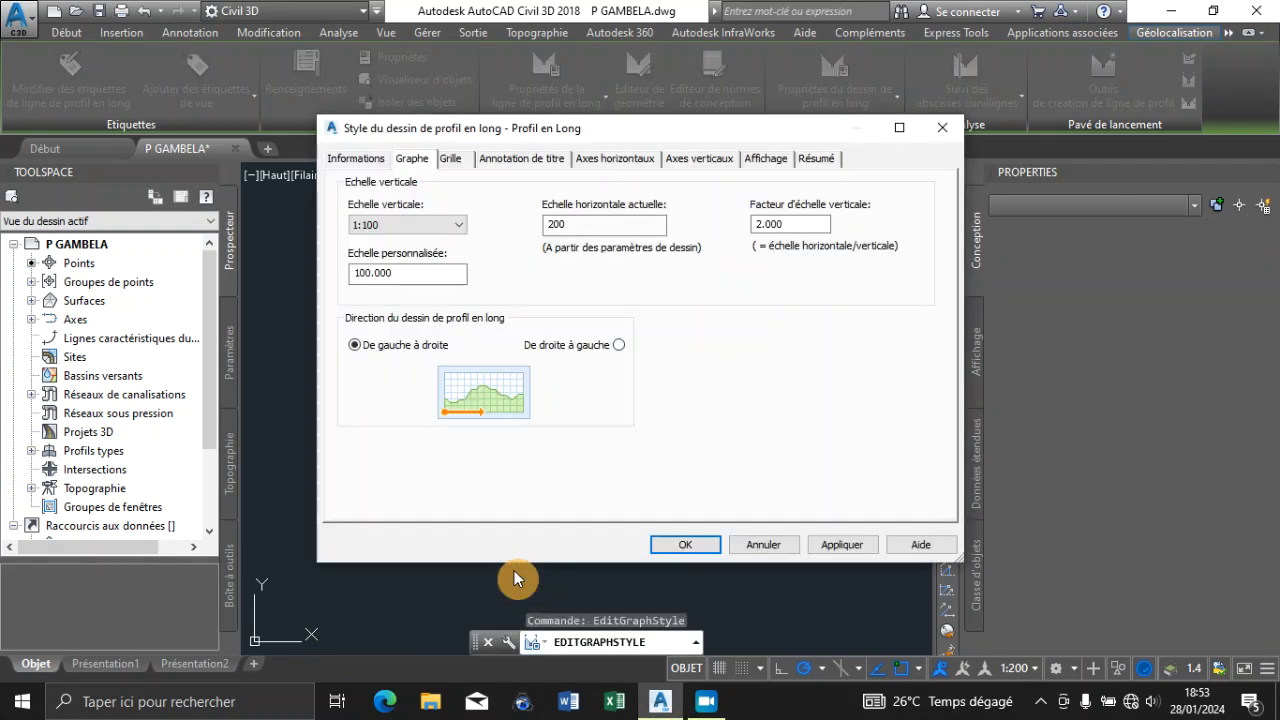
{"action": "left_click", "coordinate": [758, 546]}
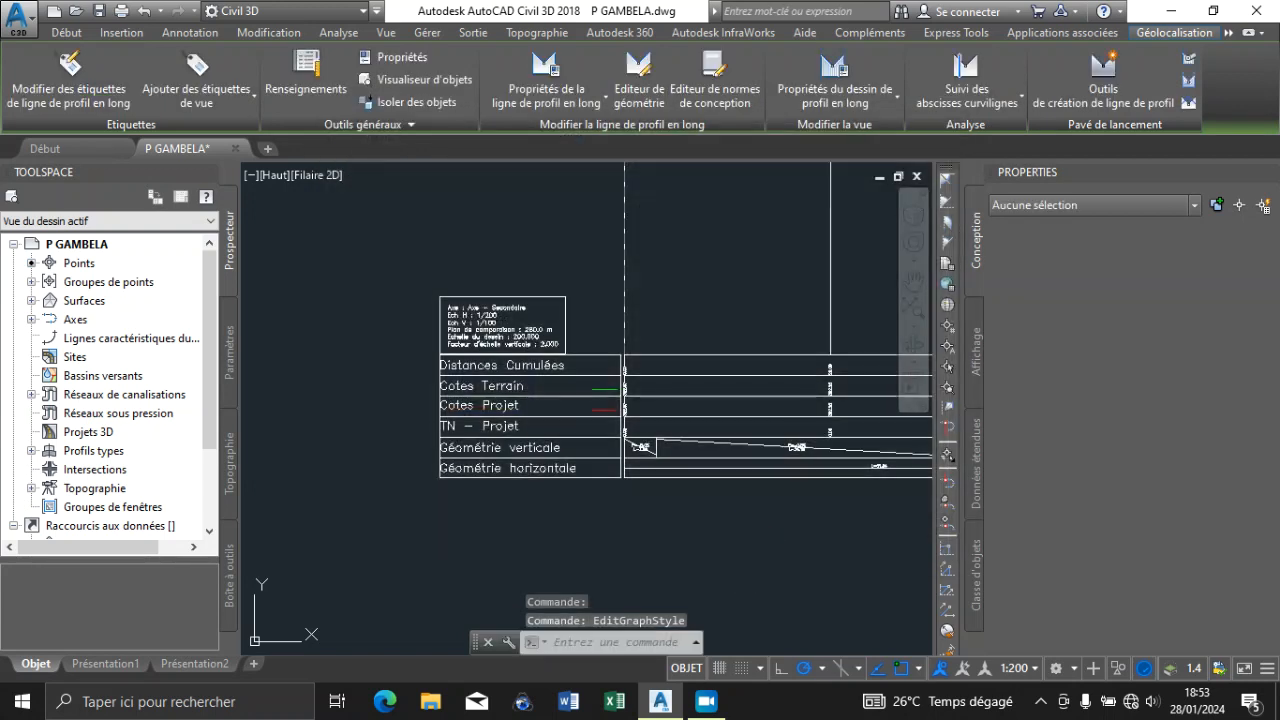
Remove all existing data bands from the bottom of the LPL_AXE_SECONDAIRE profile view in its properties
{"action": "left_click", "coordinate": [517, 390]}
{"action": "right_click", "coordinate": [517, 390]}
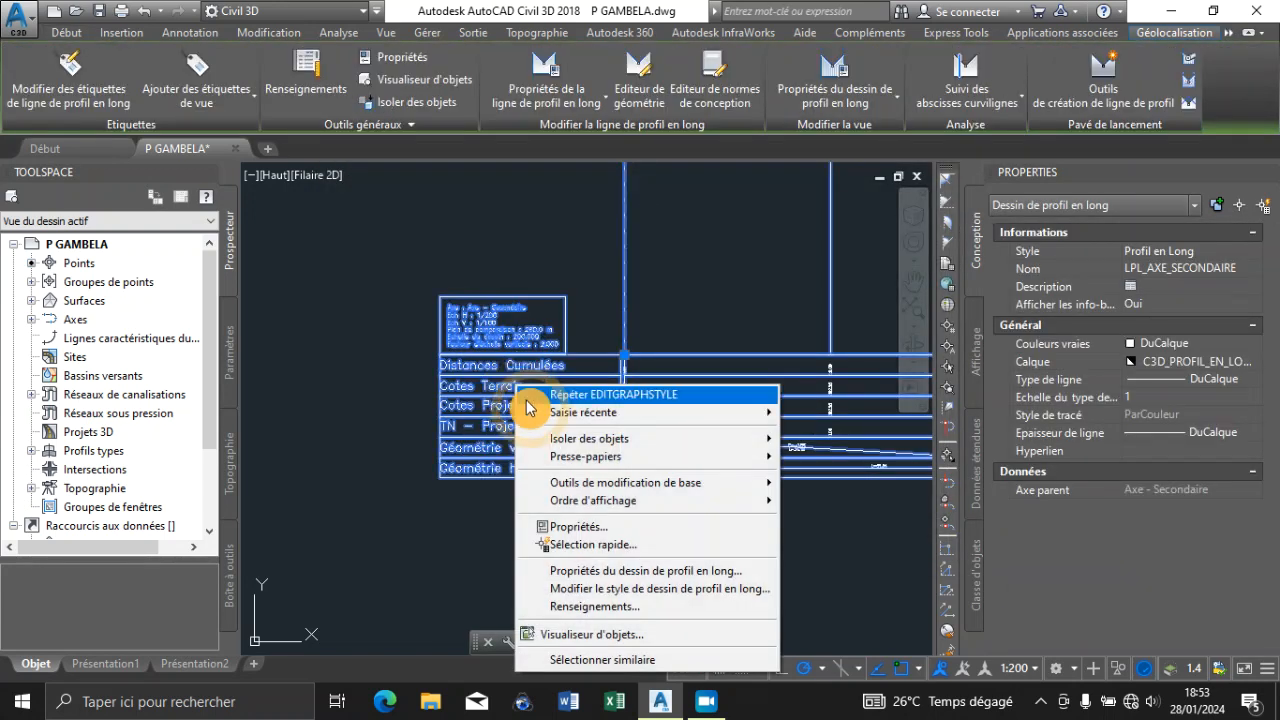
{"action": "left_click", "coordinate": [523, 571]}
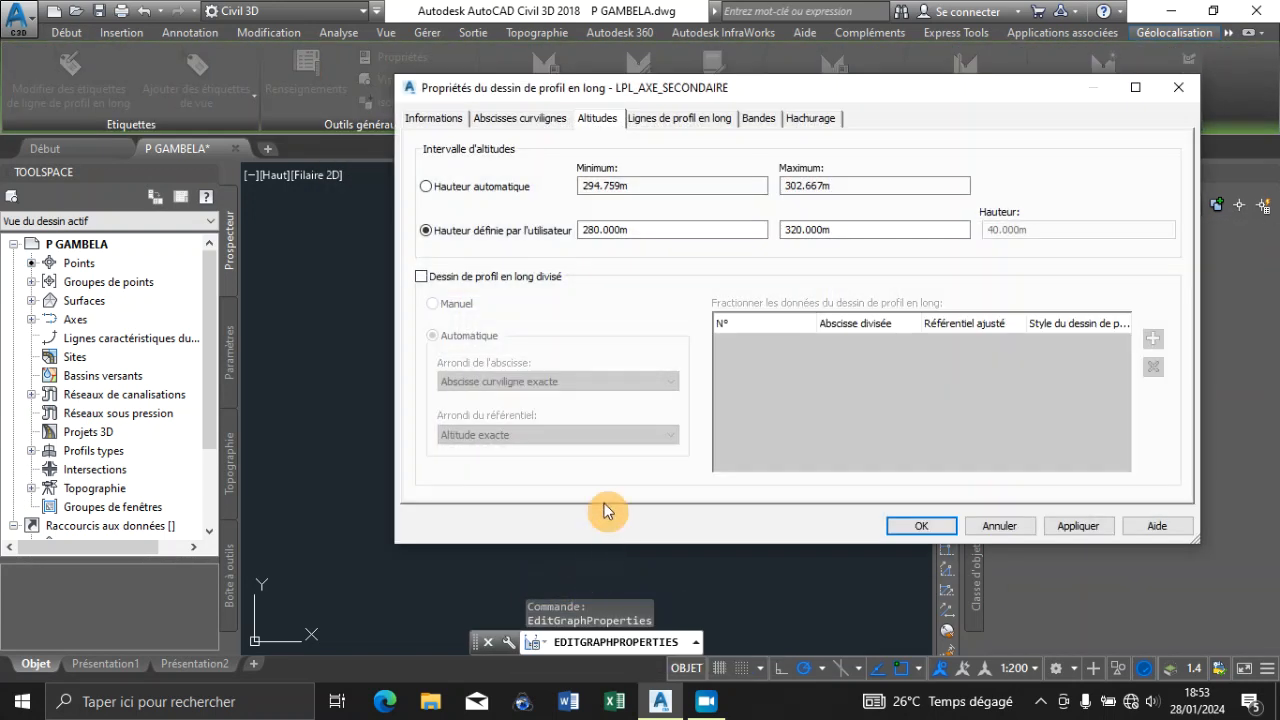
{"action": "left_click", "coordinate": [775, 120]}
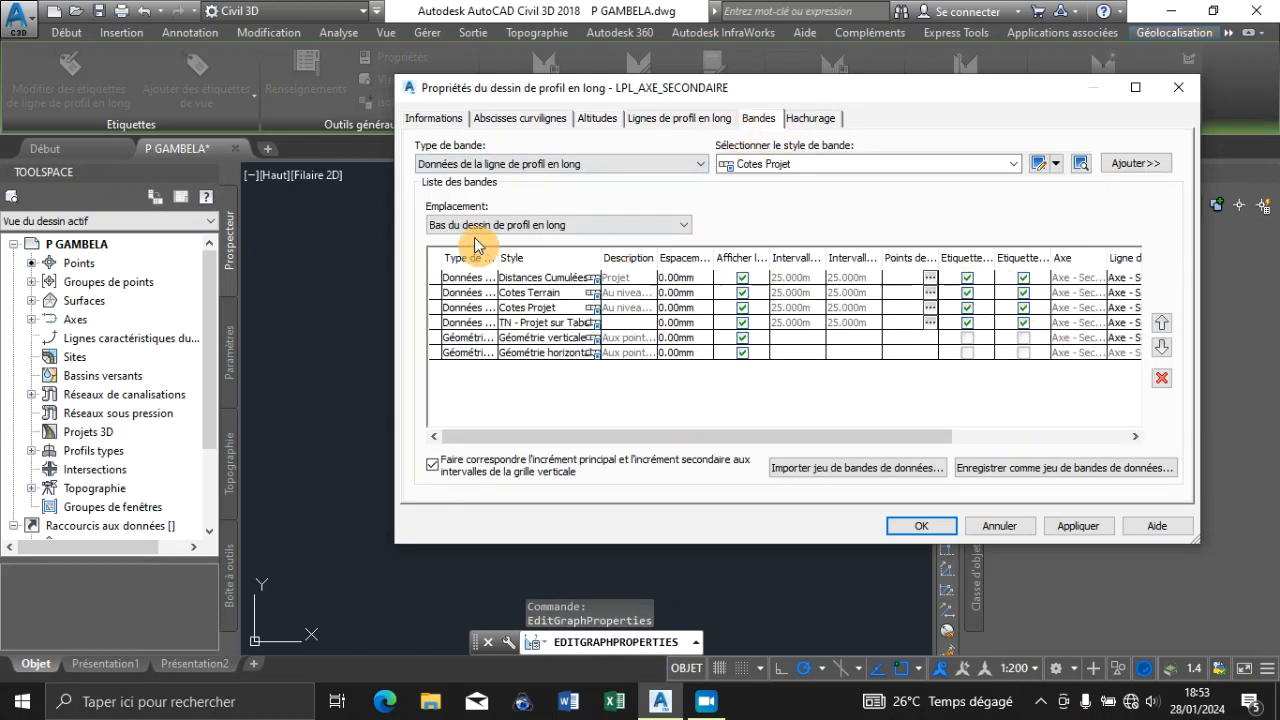
{"action": "left_click", "coordinate": [462, 278]}
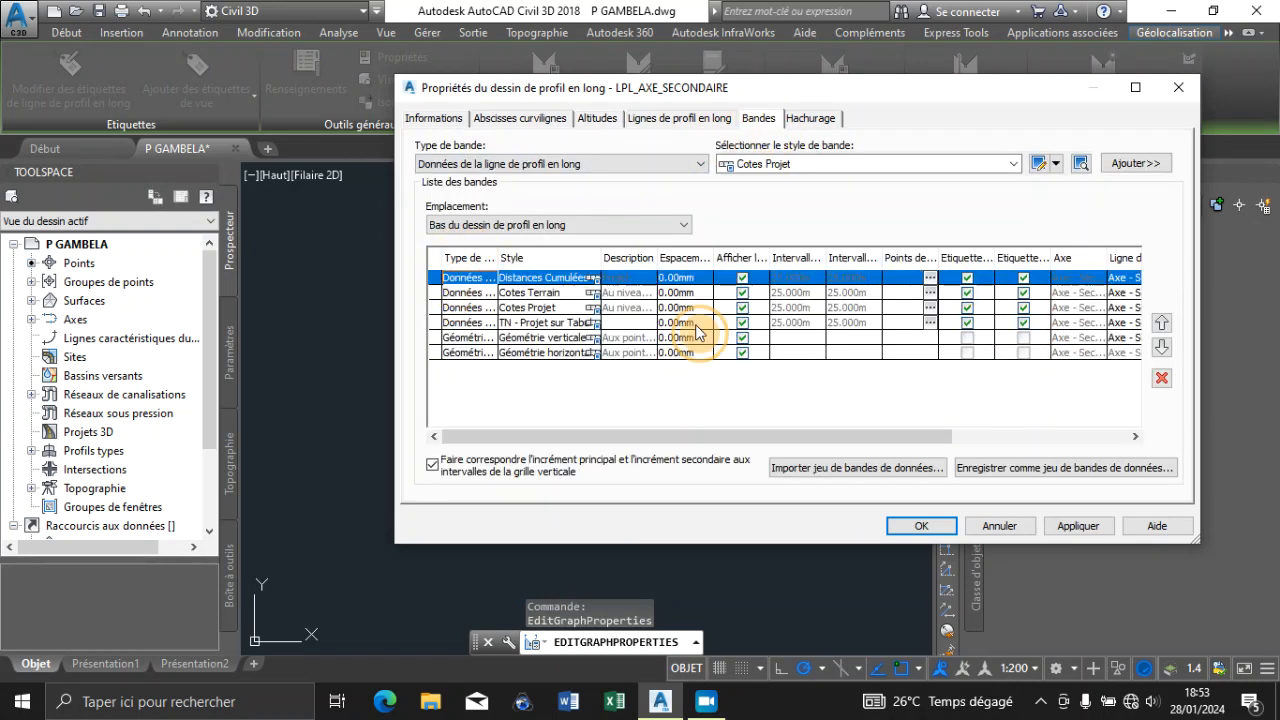
{"action": "left_click", "coordinate": [1162, 378]}
{"action": "left_click", "coordinate": [1162, 378]}
{"action": "left_click", "coordinate": [1162, 378]}
{"action": "left_click", "coordinate": [1162, 378]}
{"action": "left_click", "coordinate": [1162, 378]}
{"action": "left_click", "coordinate": [1162, 378]}
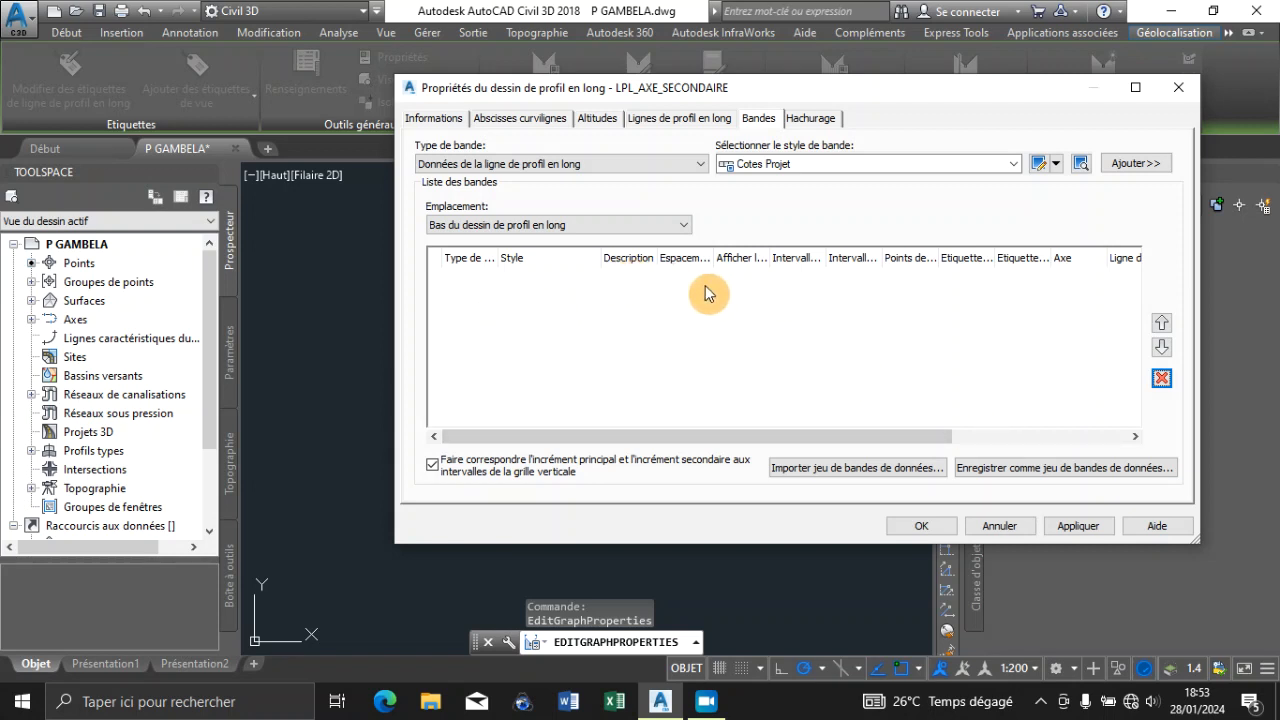
Add the Ligne de coupe bands Numéro de PT, Distances Partielles and Distances Cumulées to the bottom of the profile view
{"action": "left_click", "coordinate": [643, 168]}
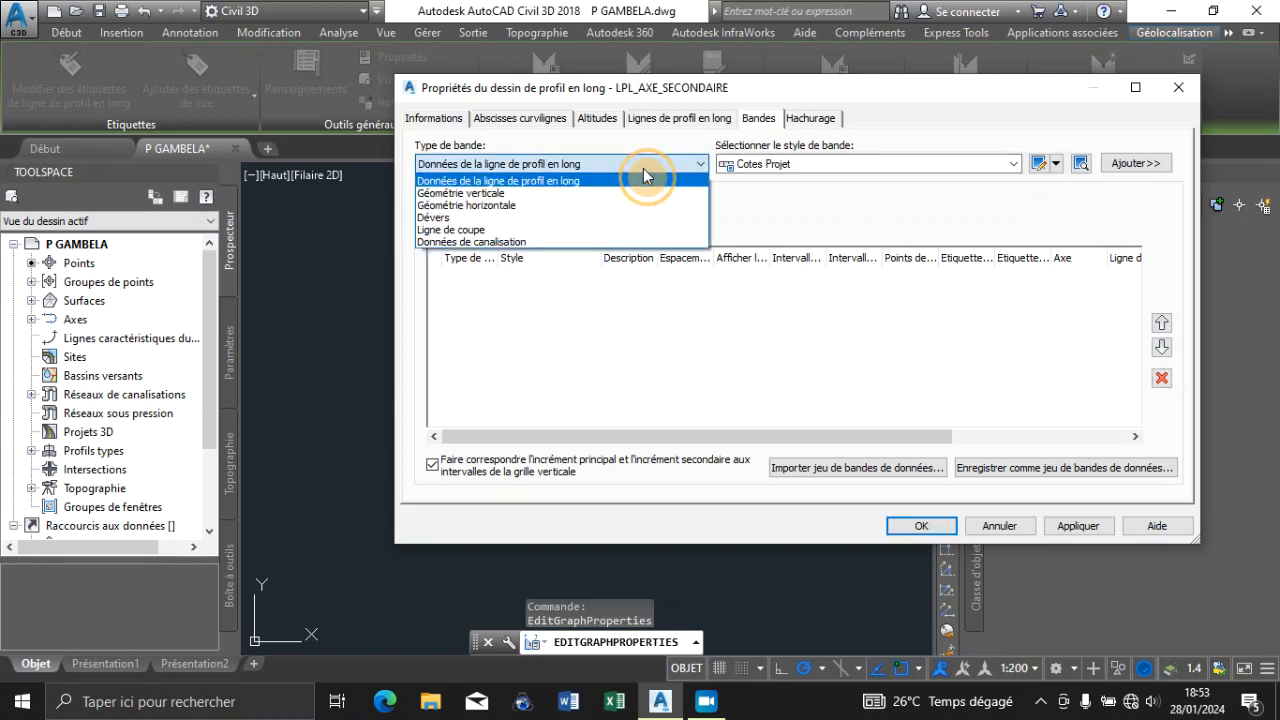
{"action": "left_click", "coordinate": [497, 231]}
{"action": "left_click", "coordinate": [1013, 165]}
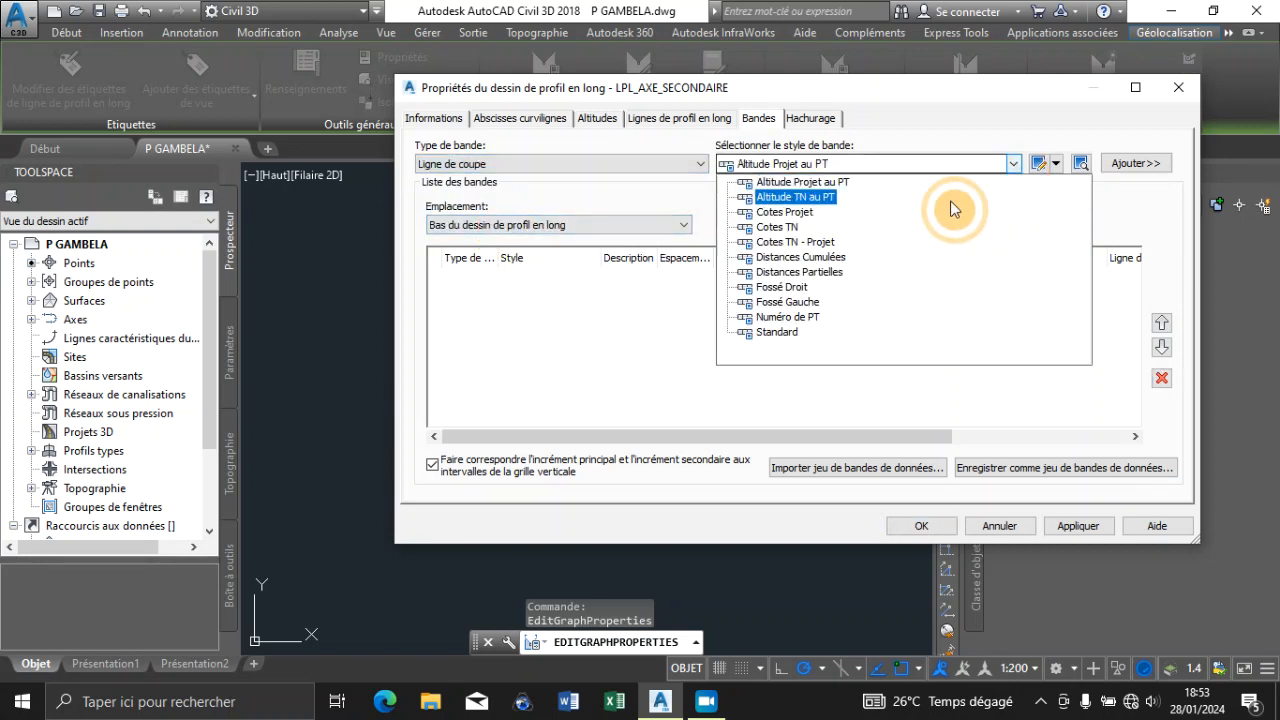
{"action": "left_click", "coordinate": [785, 310]}
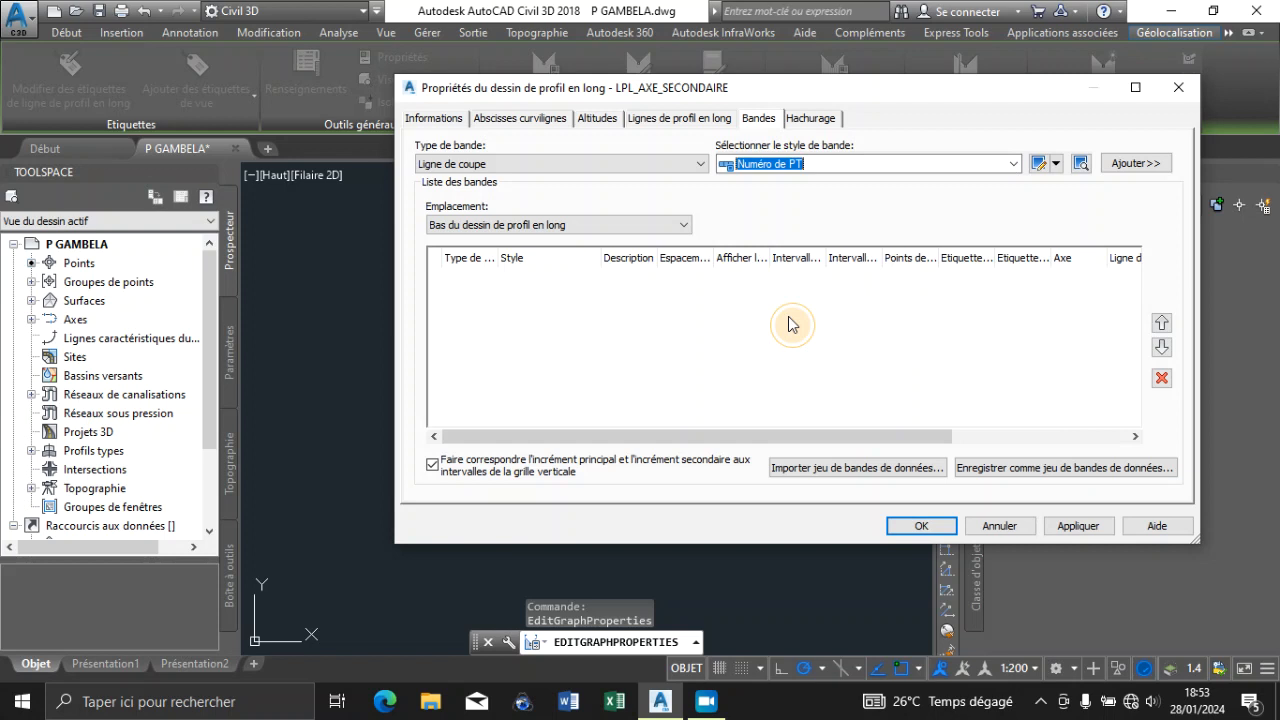
{"action": "left_click", "coordinate": [1125, 163]}
{"action": "left_click", "coordinate": [1013, 164]}
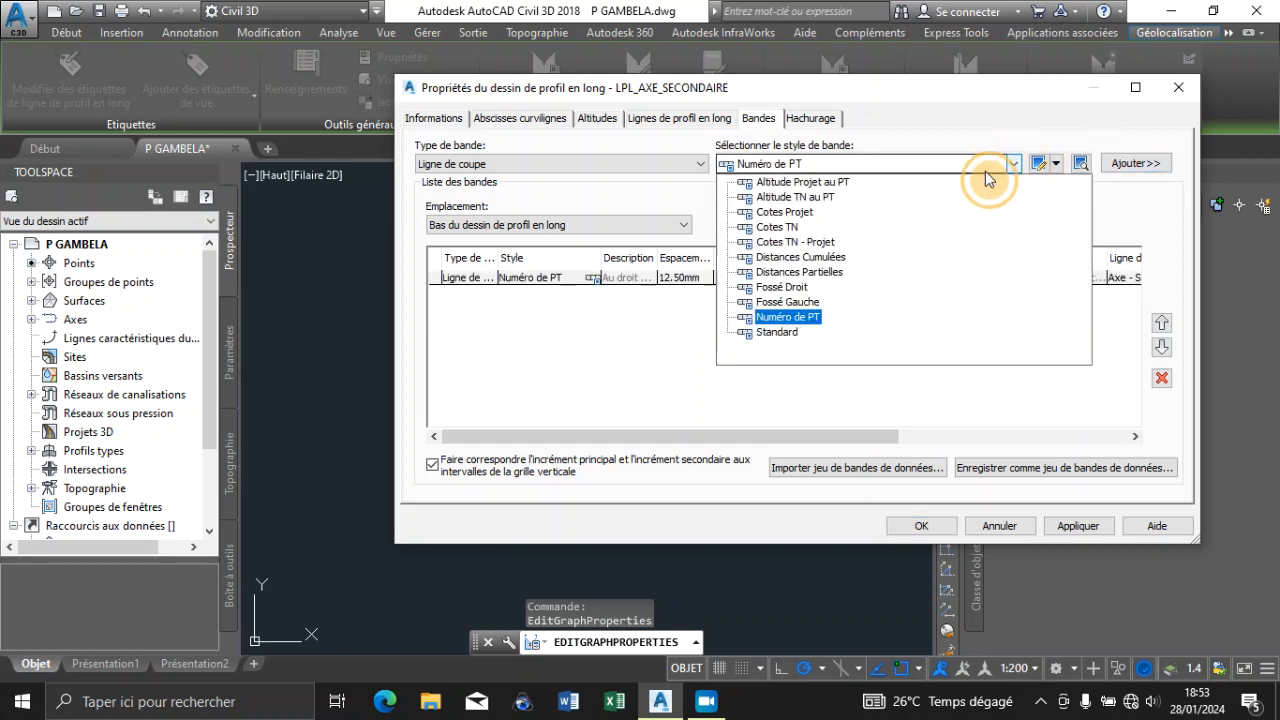
{"action": "left_click", "coordinate": [800, 272]}
{"action": "left_click", "coordinate": [1138, 163]}
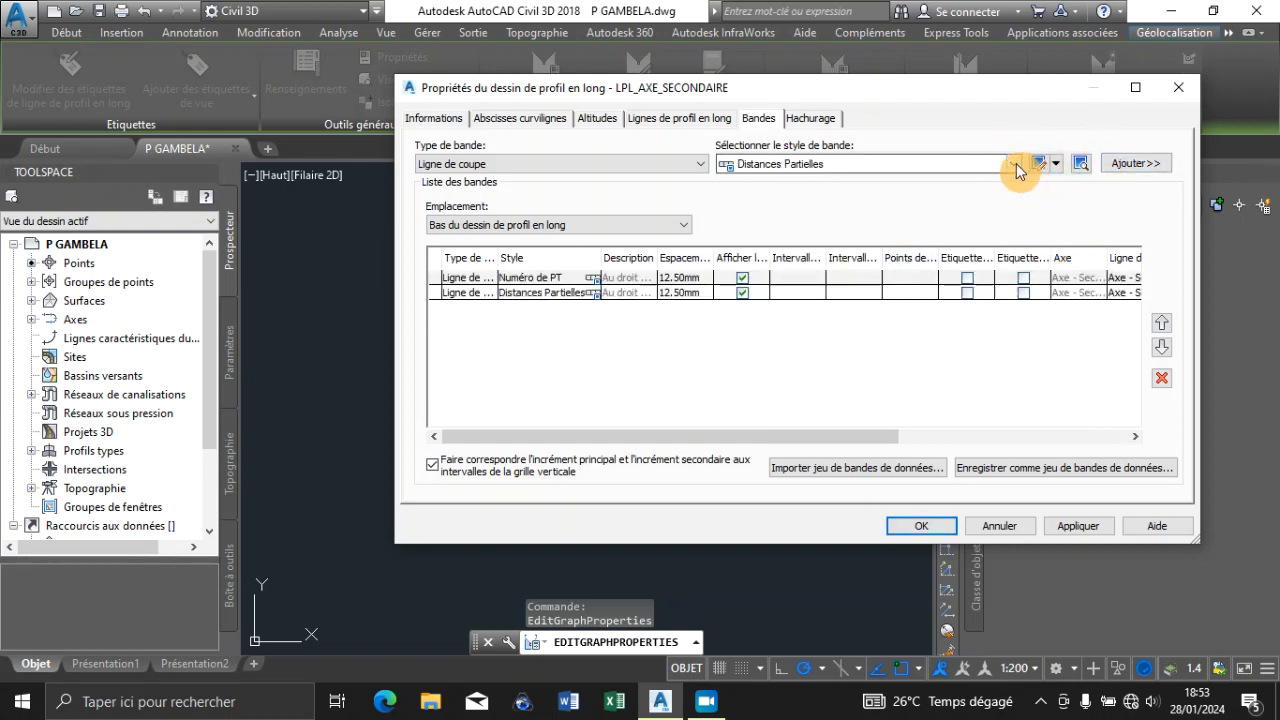
{"action": "left_click", "coordinate": [1013, 165]}
{"action": "left_click", "coordinate": [800, 257]}
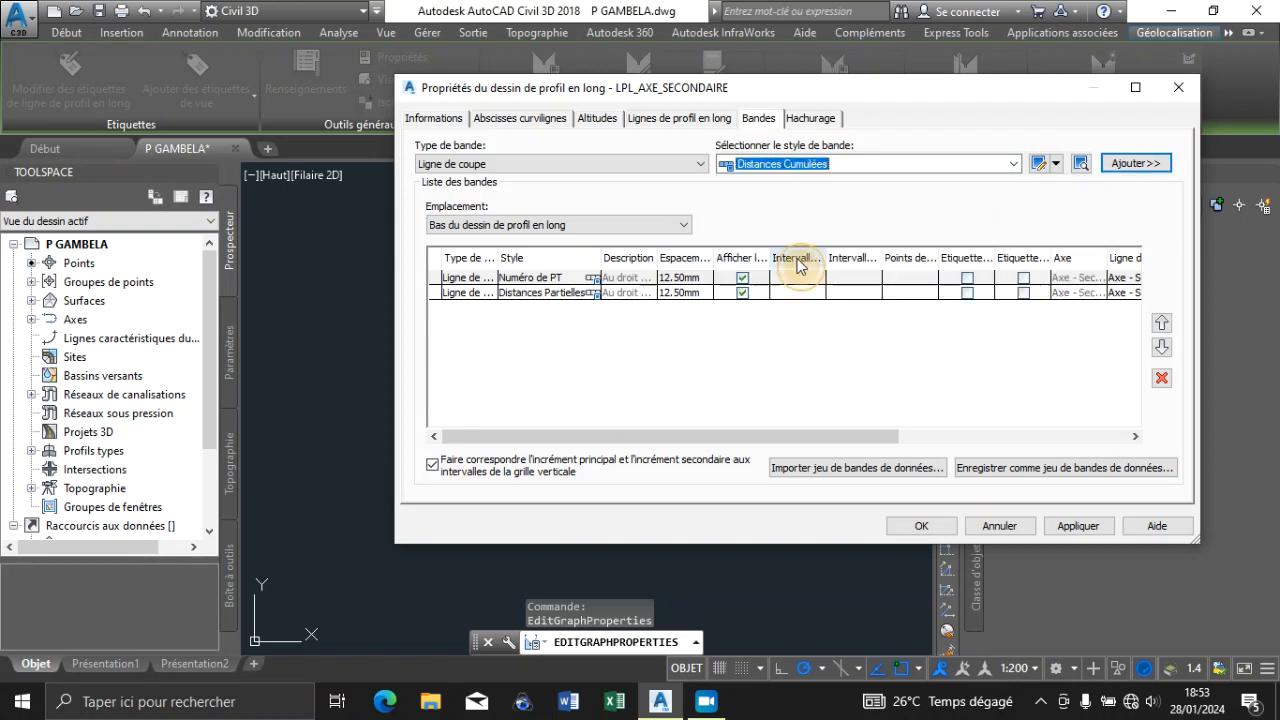
{"action": "left_click", "coordinate": [1136, 163]}
Add the Ligne de coupe bands Cotes TN, Cotes Projet and Cotes TN - Projet below the distance bands
{"action": "left_click", "coordinate": [1014, 165]}
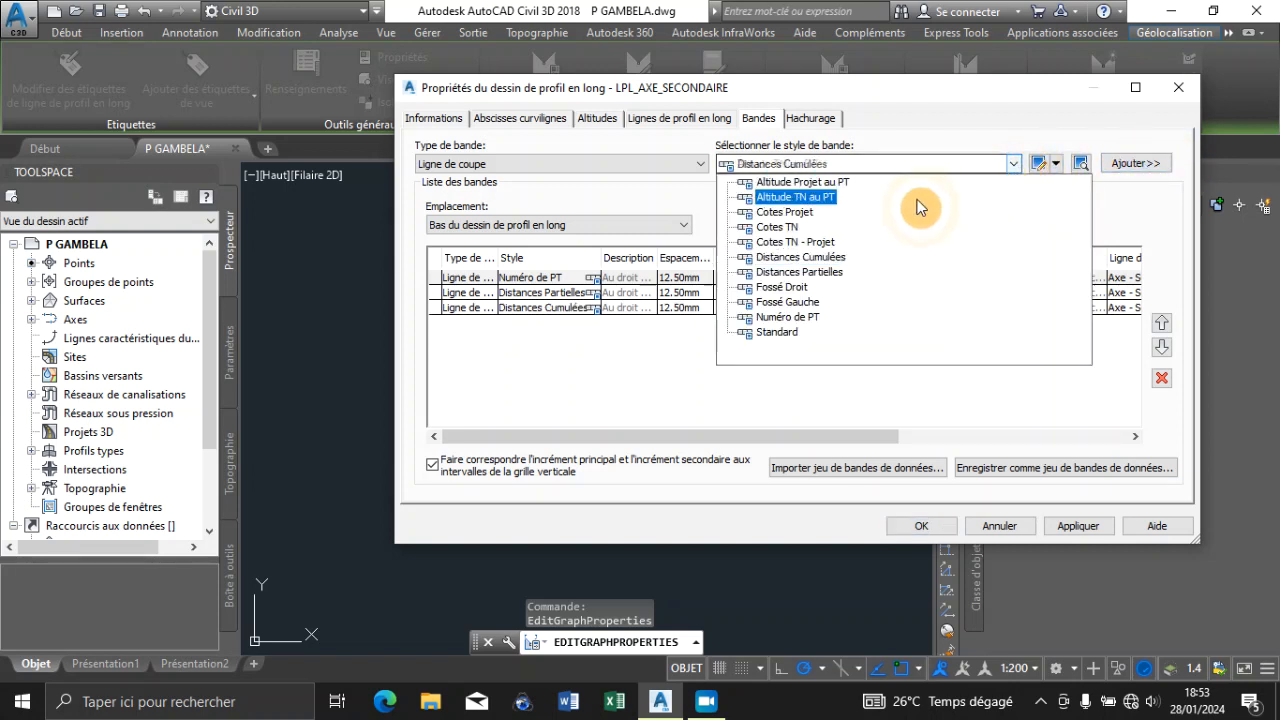
{"action": "left_click", "coordinate": [790, 227]}
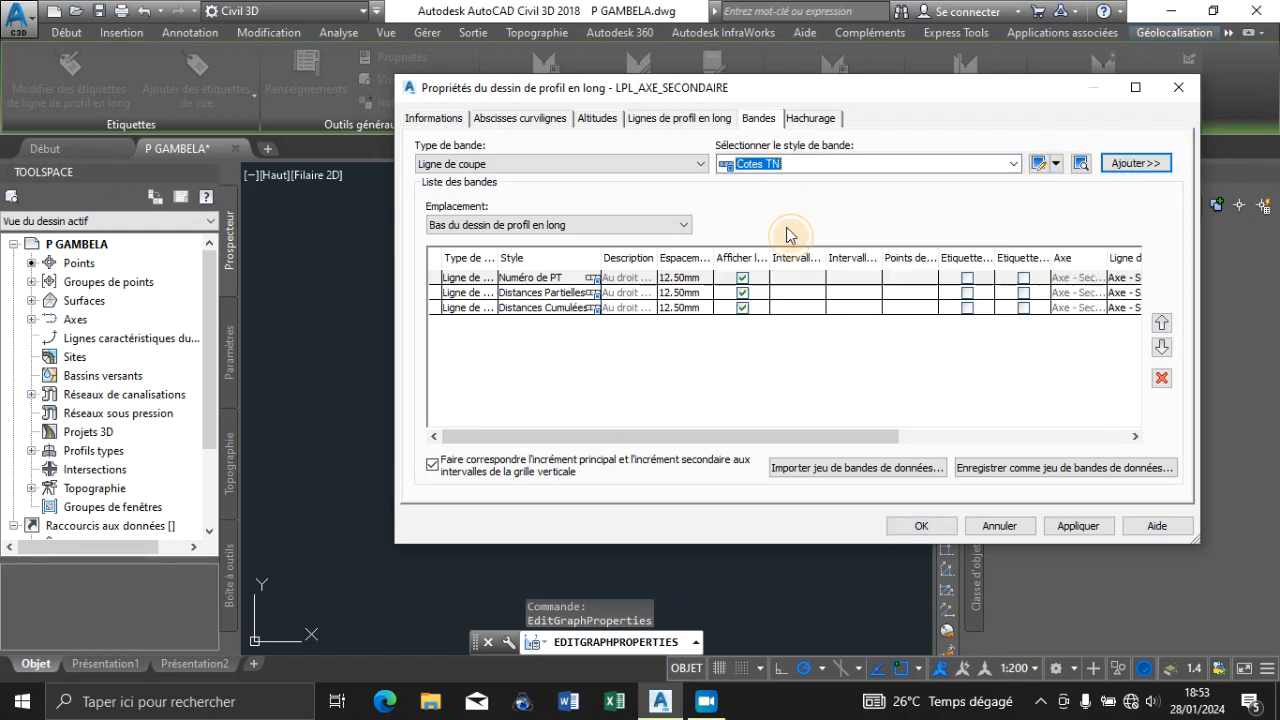
{"action": "left_click", "coordinate": [1141, 164]}
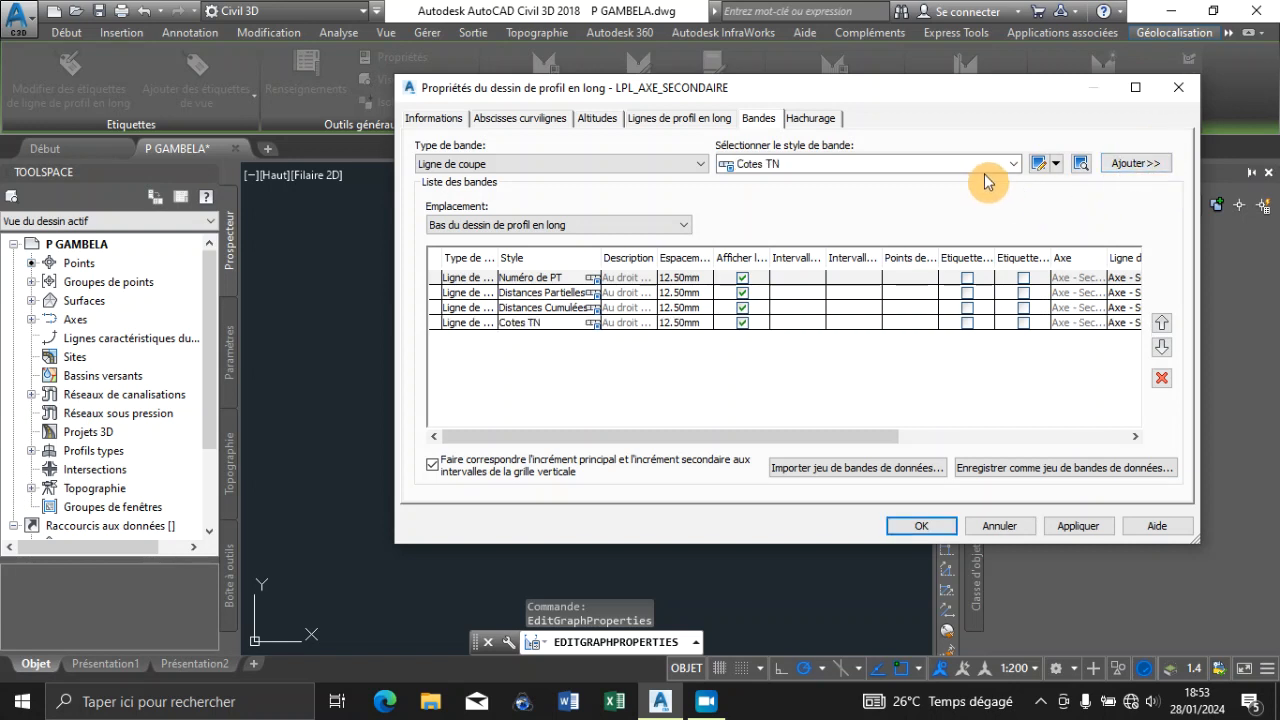
{"action": "left_click", "coordinate": [1014, 164]}
{"action": "left_click", "coordinate": [806, 224]}
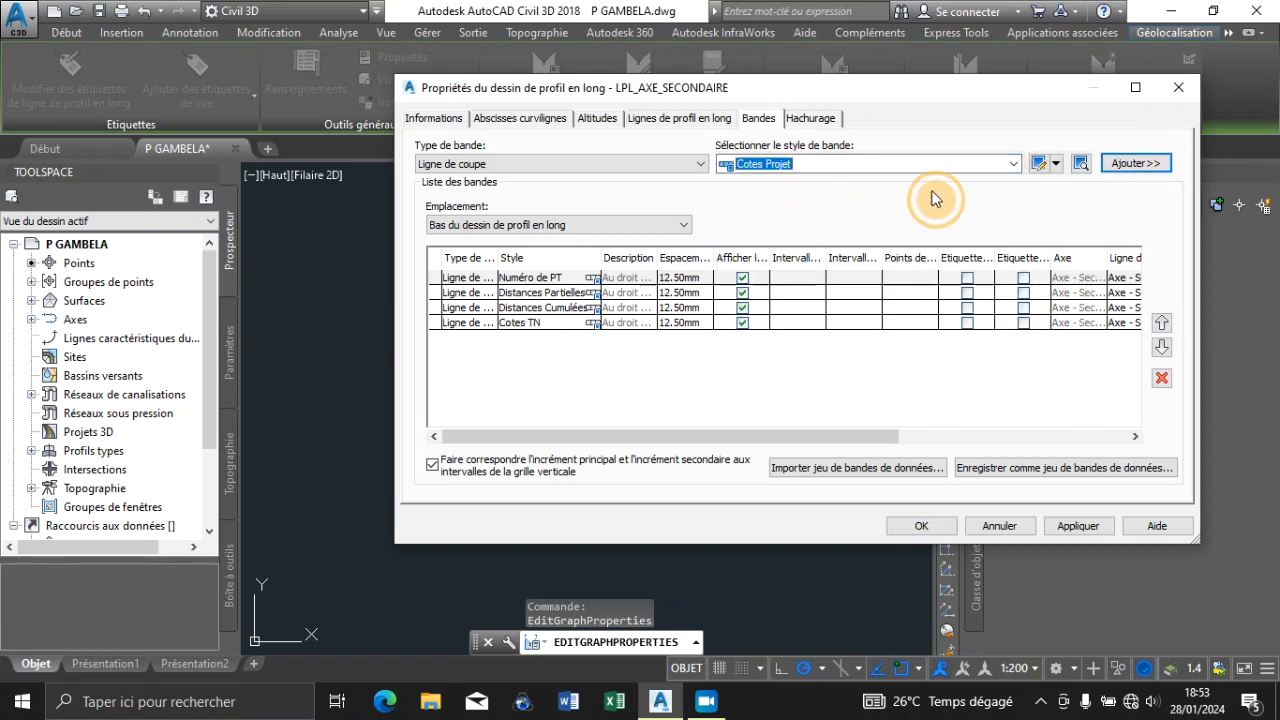
{"action": "left_click", "coordinate": [1131, 163]}
{"action": "left_click", "coordinate": [1014, 164]}
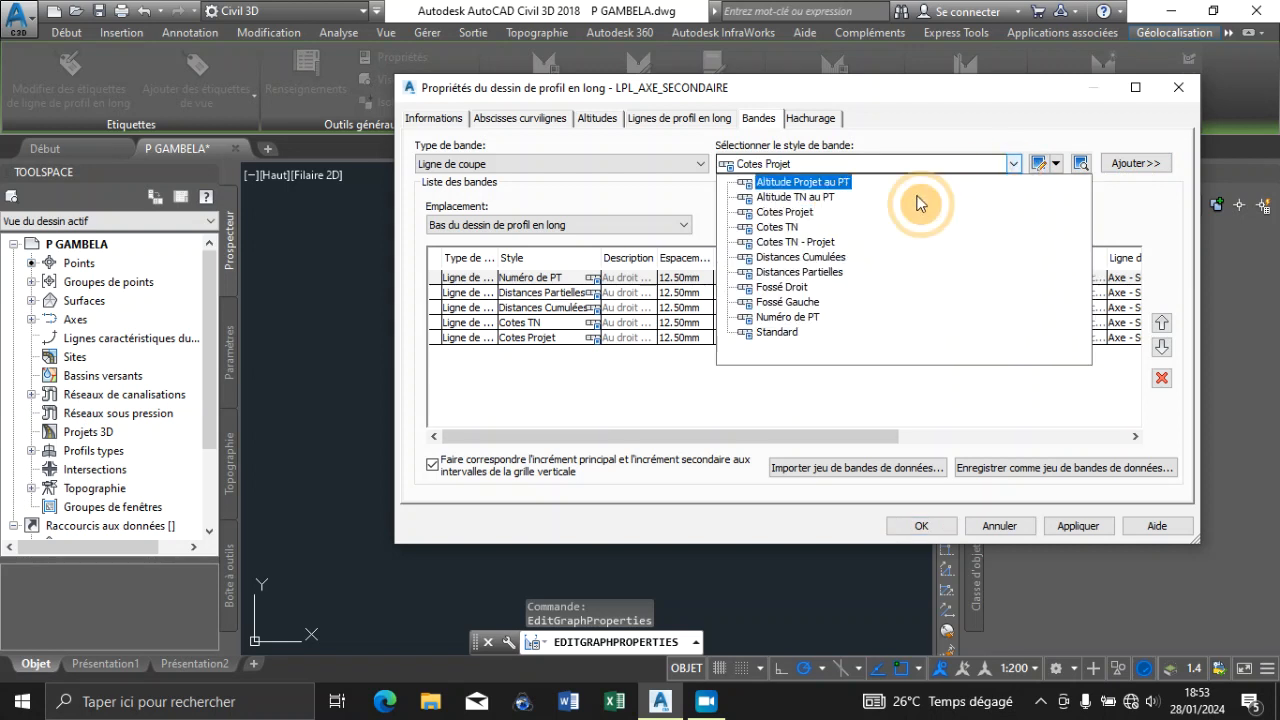
{"action": "left_click", "coordinate": [808, 243]}
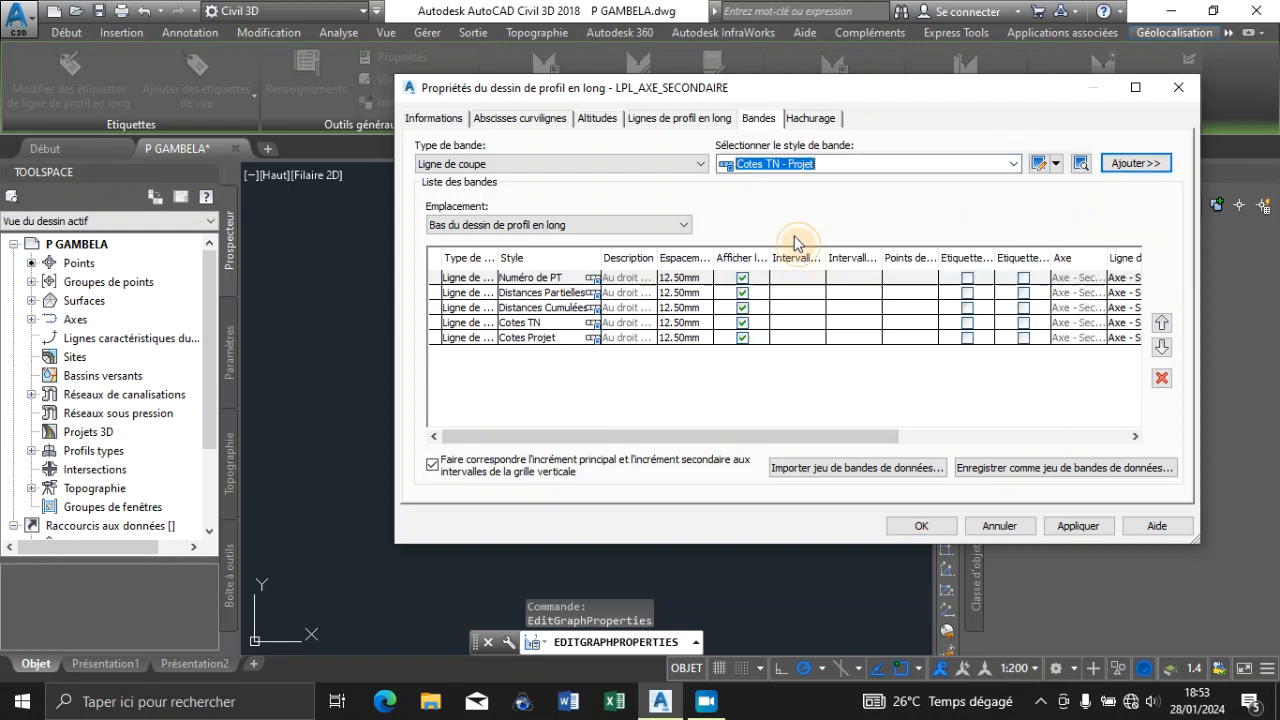
{"action": "left_click", "coordinate": [1133, 164]}
Add a Géométrie verticale band styled Déclivités Projet and a Géométrie horizontale band styled Alignements et Courbes
{"action": "left_click", "coordinate": [690, 164]}
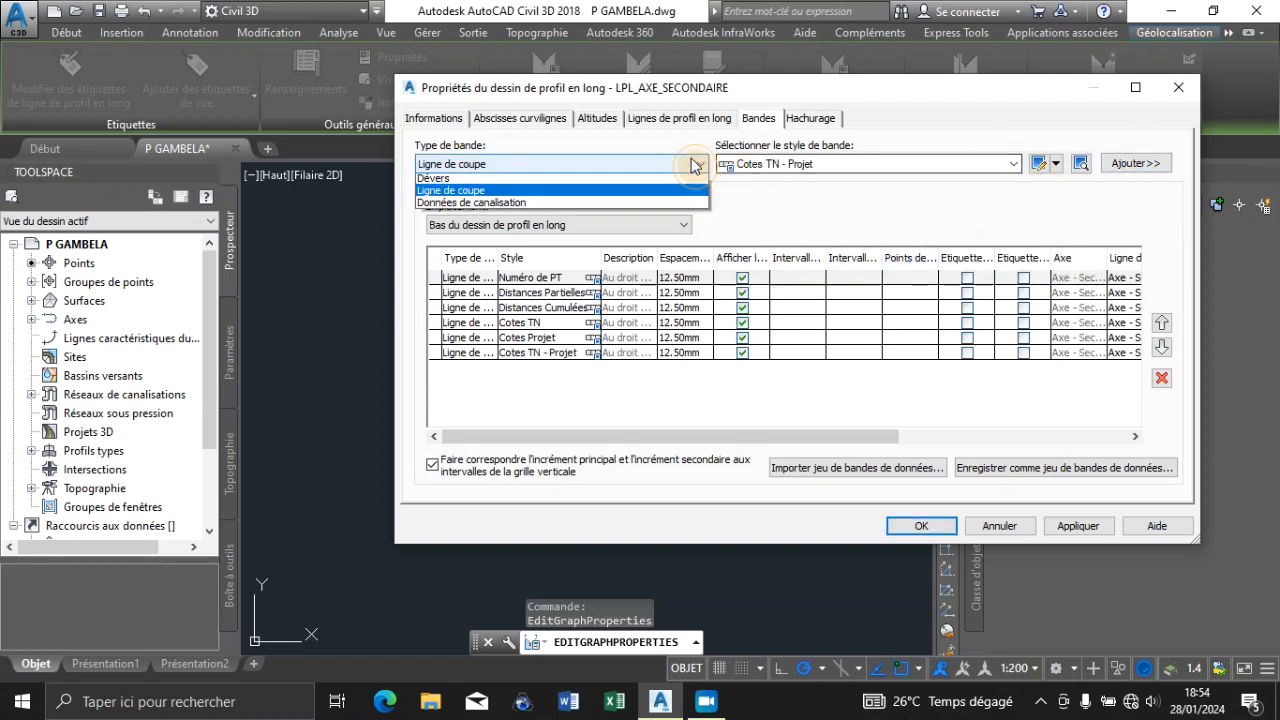
{"action": "left_click", "coordinate": [532, 190]}
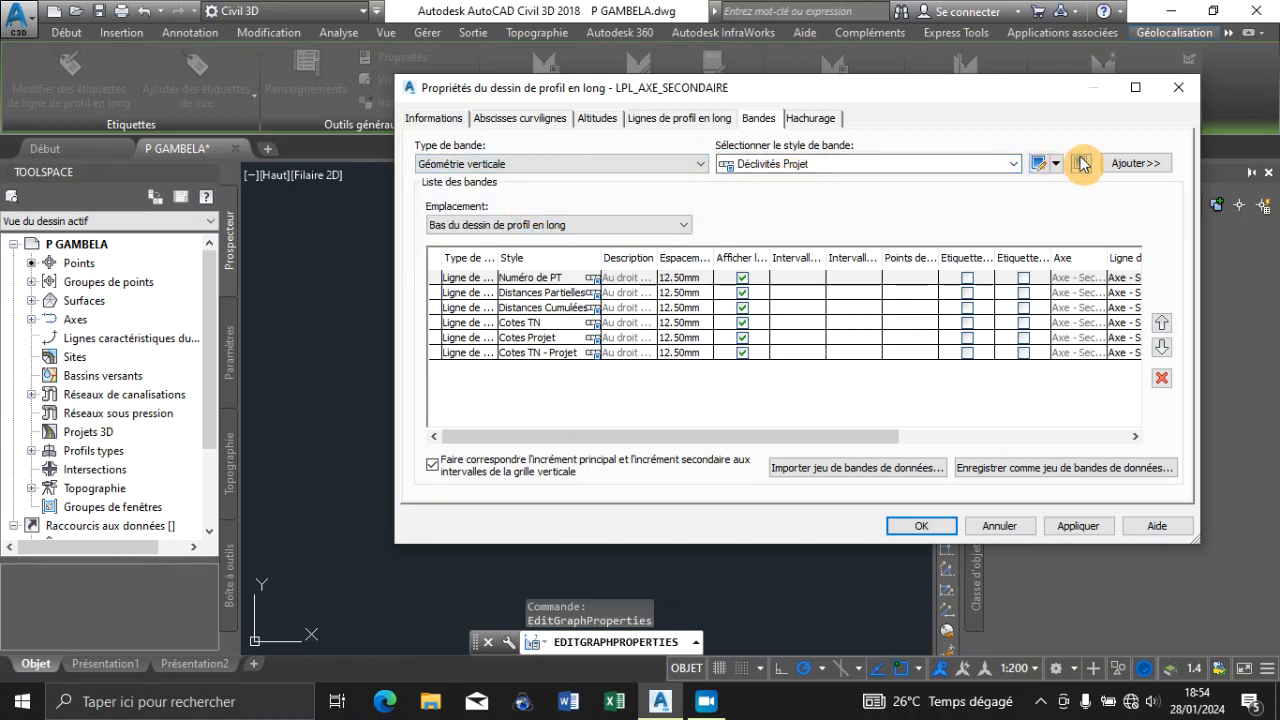
{"action": "left_click", "coordinate": [1135, 165]}
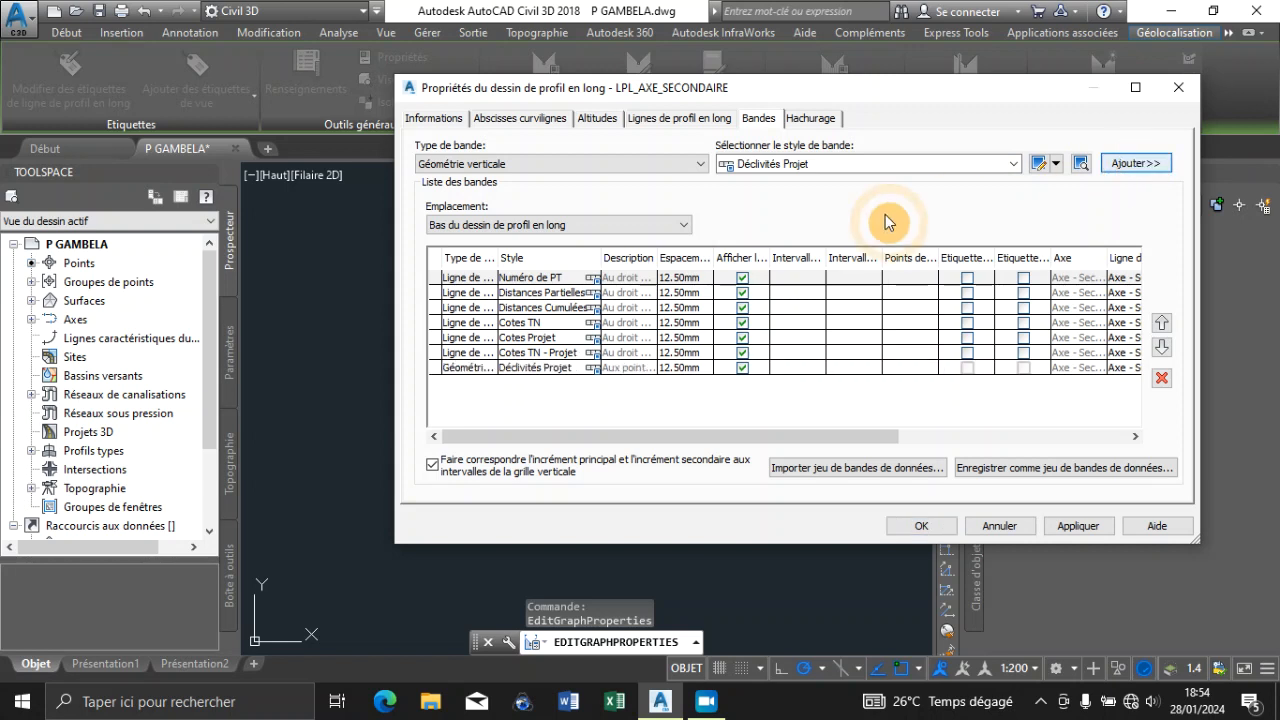
{"action": "left_click", "coordinate": [651, 163]}
{"action": "left_click", "coordinate": [505, 203]}
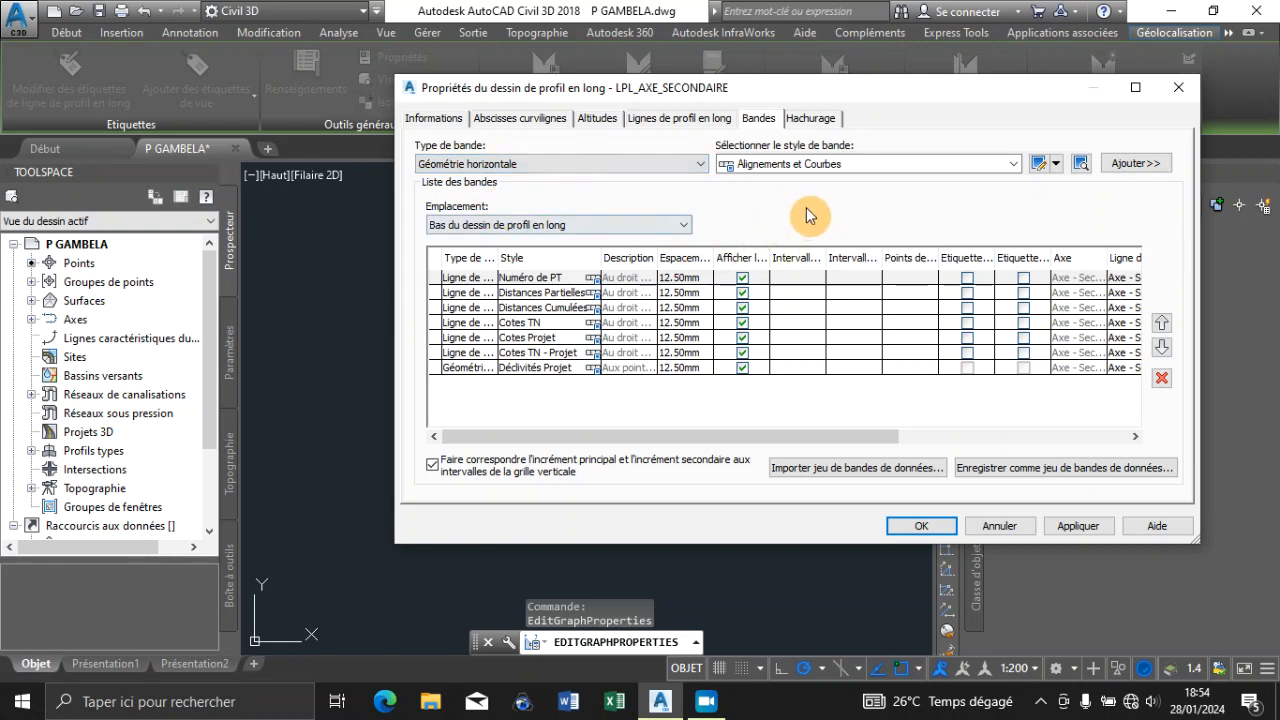
{"action": "left_click", "coordinate": [1138, 163]}
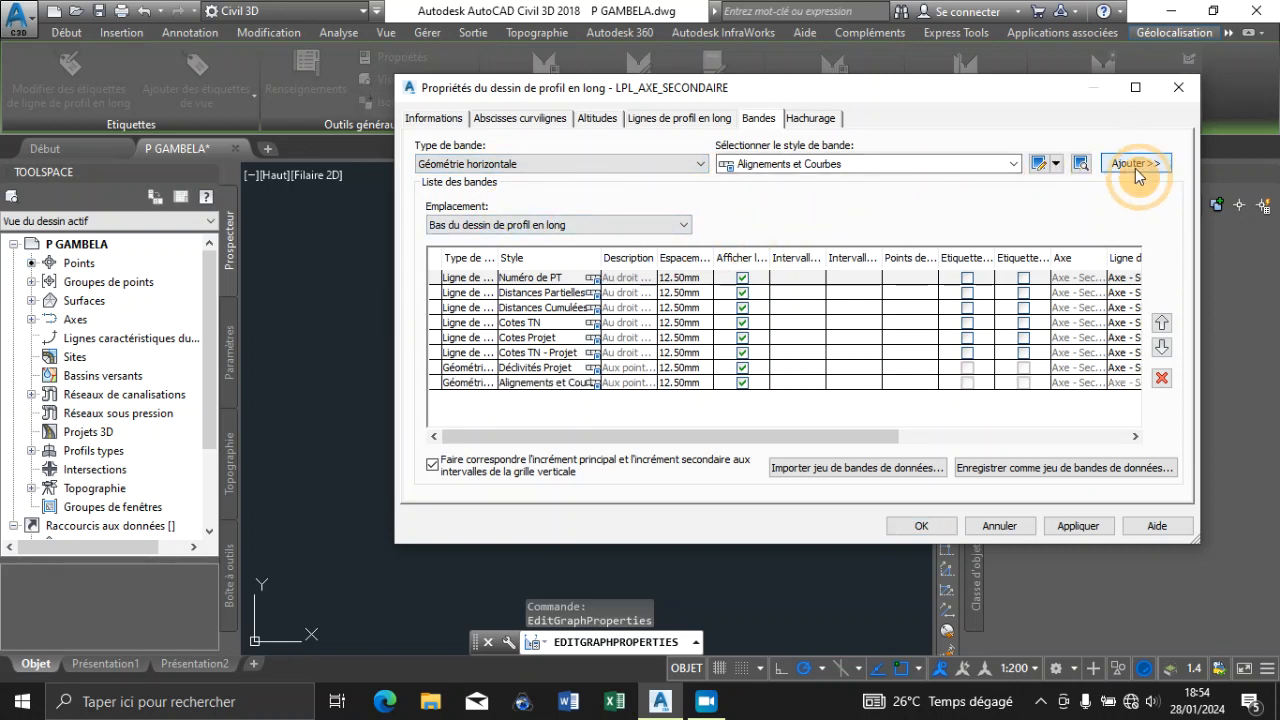
Set the spacing of all eight bands, from Numéro de PT to Alignements et Courbes, to 0 mm
{"action": "double_click", "coordinate": [695, 277]}
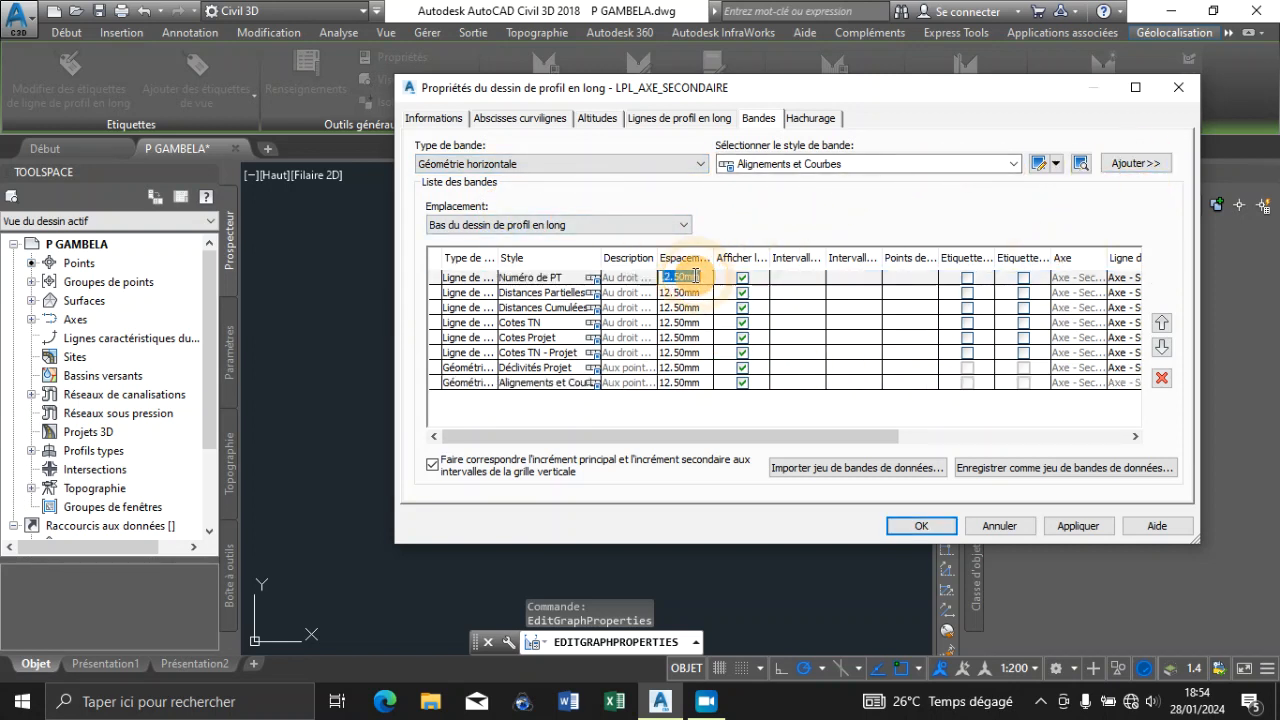
{"action": "type", "text": "0"}
{"action": "key", "text": "Return"}
{"action": "double_click", "coordinate": [693, 295]}
{"action": "type", "text": "0"}
{"action": "key", "text": "Return"}
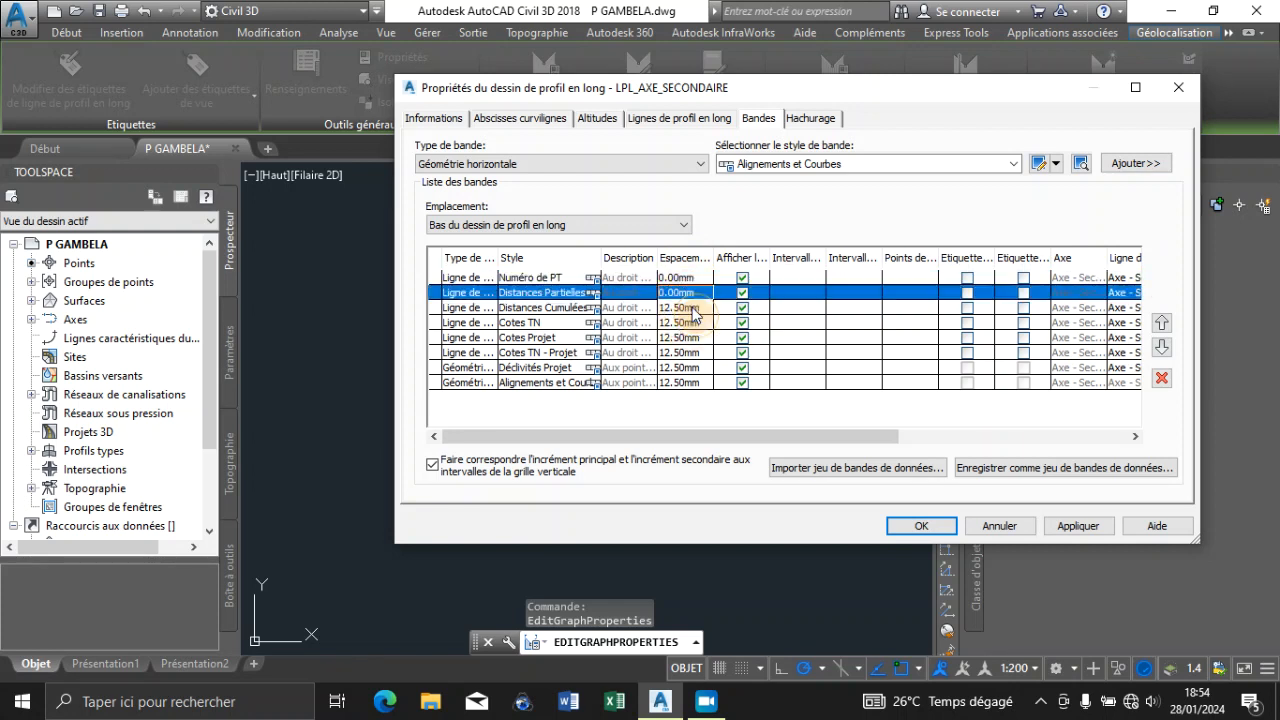
{"action": "double_click", "coordinate": [694, 310]}
{"action": "type", "text": "0"}
{"action": "key", "text": "Return"}
{"action": "double_click", "coordinate": [694, 324]}
{"action": "type", "text": "0"}
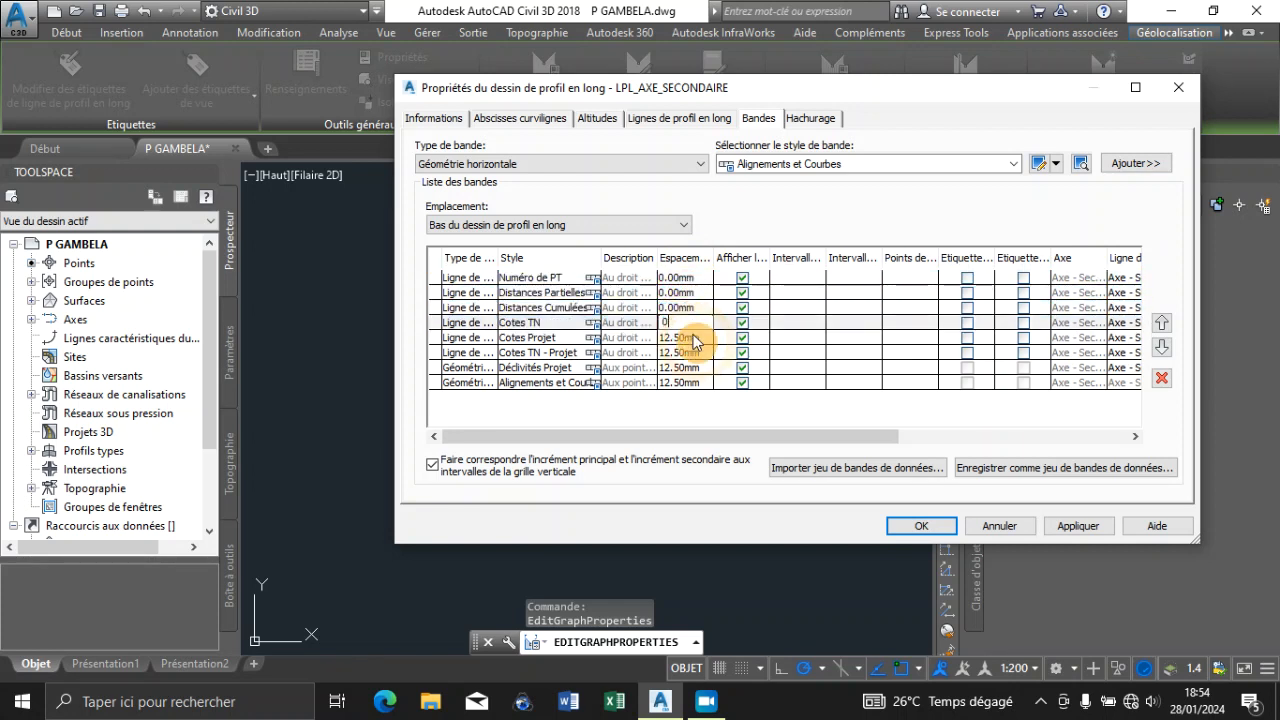
{"action": "key", "text": "Return"}
{"action": "double_click", "coordinate": [694, 339]}
{"action": "type", "text": "0"}
{"action": "key", "text": "Return"}
{"action": "double_click", "coordinate": [697, 353]}
{"action": "type", "text": "0"}
{"action": "key", "text": "Return"}
{"action": "double_click", "coordinate": [700, 368]}
{"action": "type", "text": "0"}
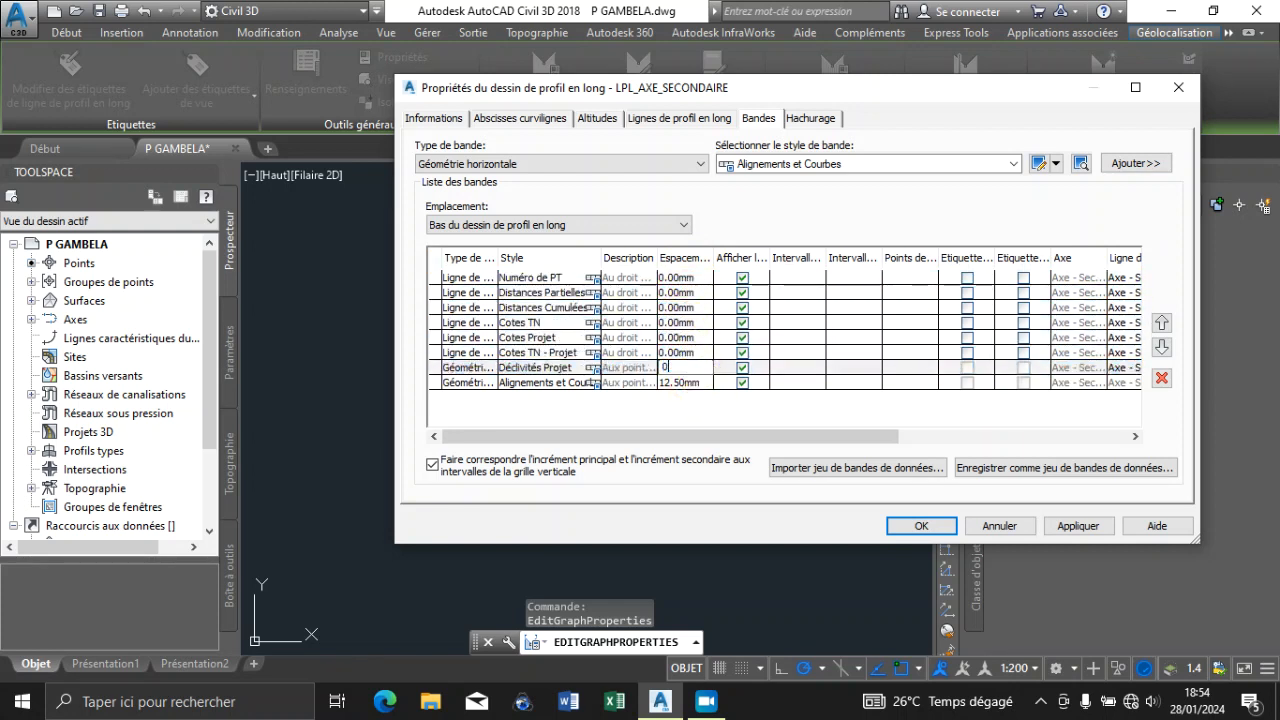
{"action": "double_click", "coordinate": [705, 383]}
{"action": "type", "text": "0"}
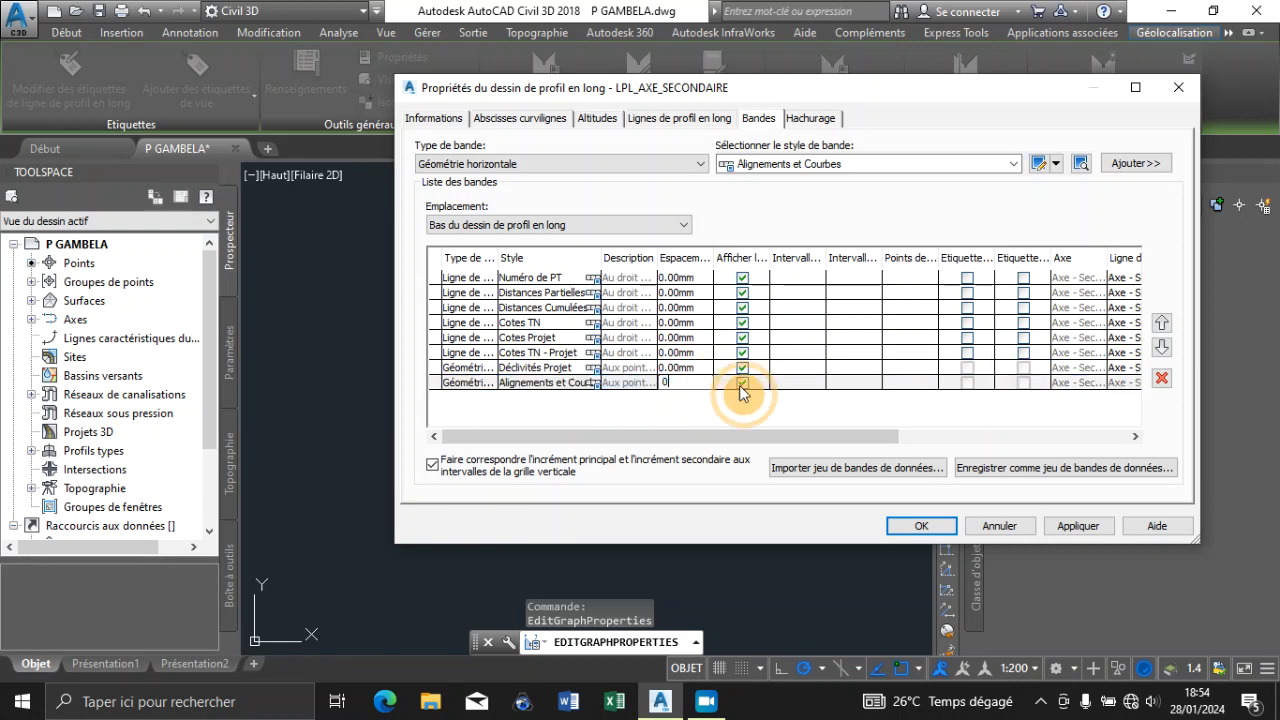
Turn on the start-station label for the six Ligne de coupe bands, Numéro de PT through Cotes TN - Projet
{"action": "left_click", "coordinate": [966, 278]}
{"action": "left_click", "coordinate": [966, 293]}
{"action": "left_click", "coordinate": [966, 308]}
{"action": "left_click", "coordinate": [966, 323]}
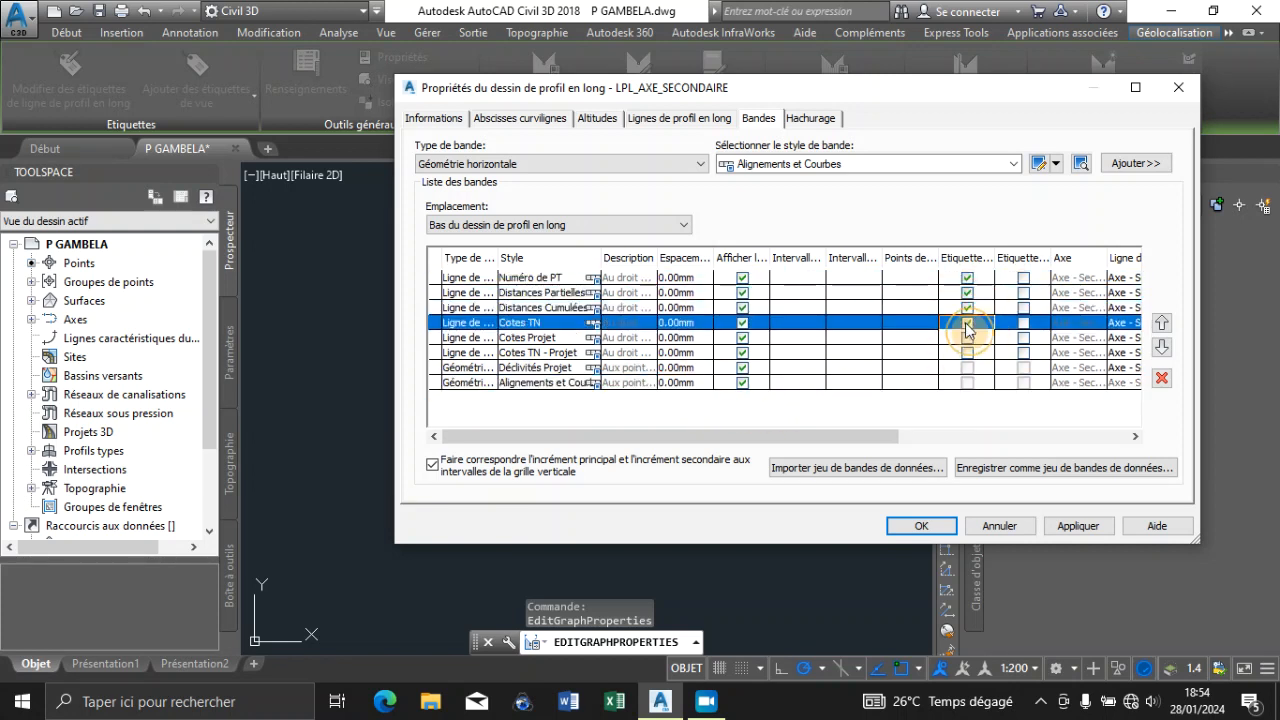
{"action": "left_click", "coordinate": [966, 338]}
{"action": "left_click", "coordinate": [966, 353]}
Turn on the end-station label for the six Ligne de coupe bands, Numéro de PT through Cotes TN - Projet, and apply the changes
{"action": "left_click", "coordinate": [1022, 278]}
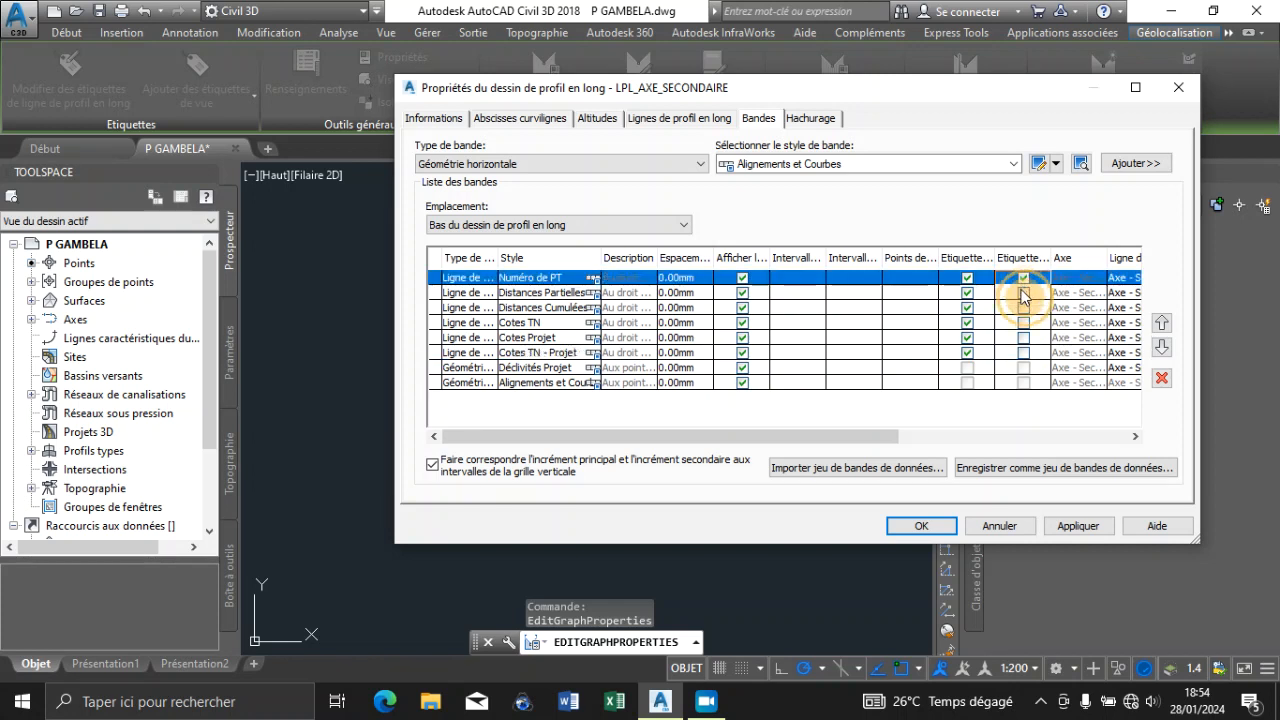
{"action": "left_click", "coordinate": [1022, 293]}
{"action": "left_click", "coordinate": [1022, 308]}
{"action": "left_click", "coordinate": [1022, 323]}
{"action": "left_click", "coordinate": [1023, 338]}
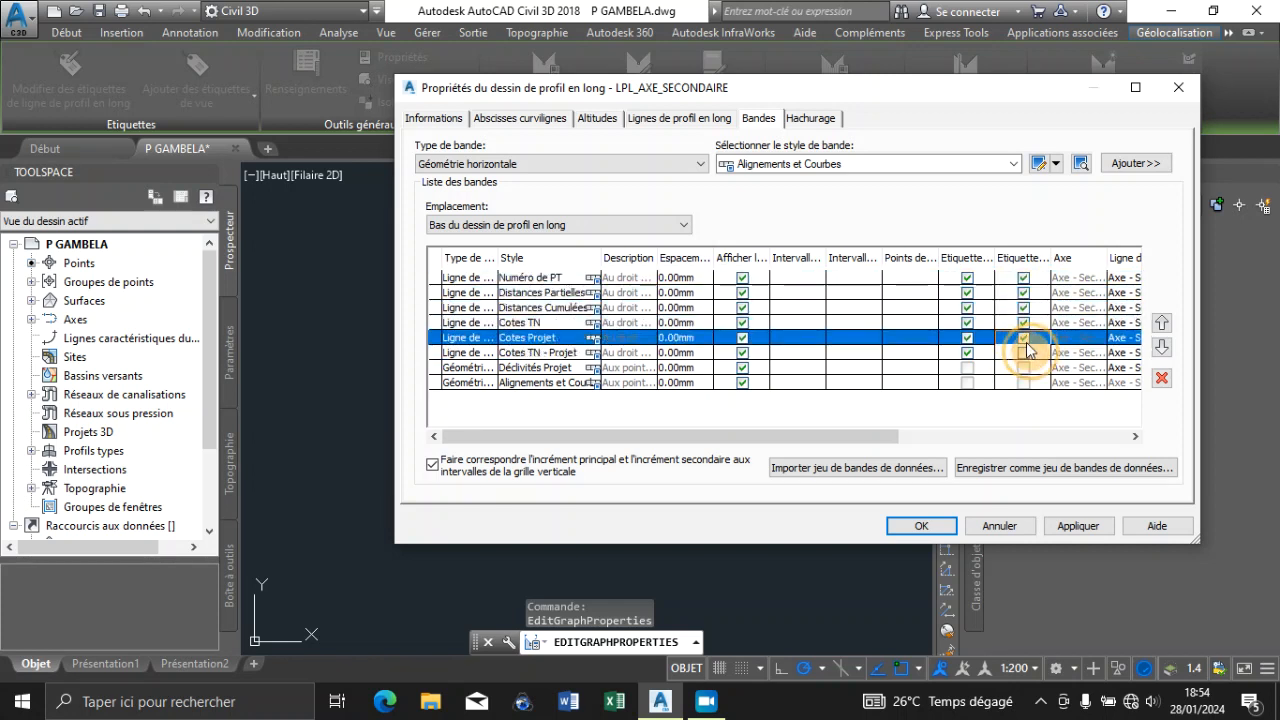
{"action": "left_click", "coordinate": [1023, 353]}
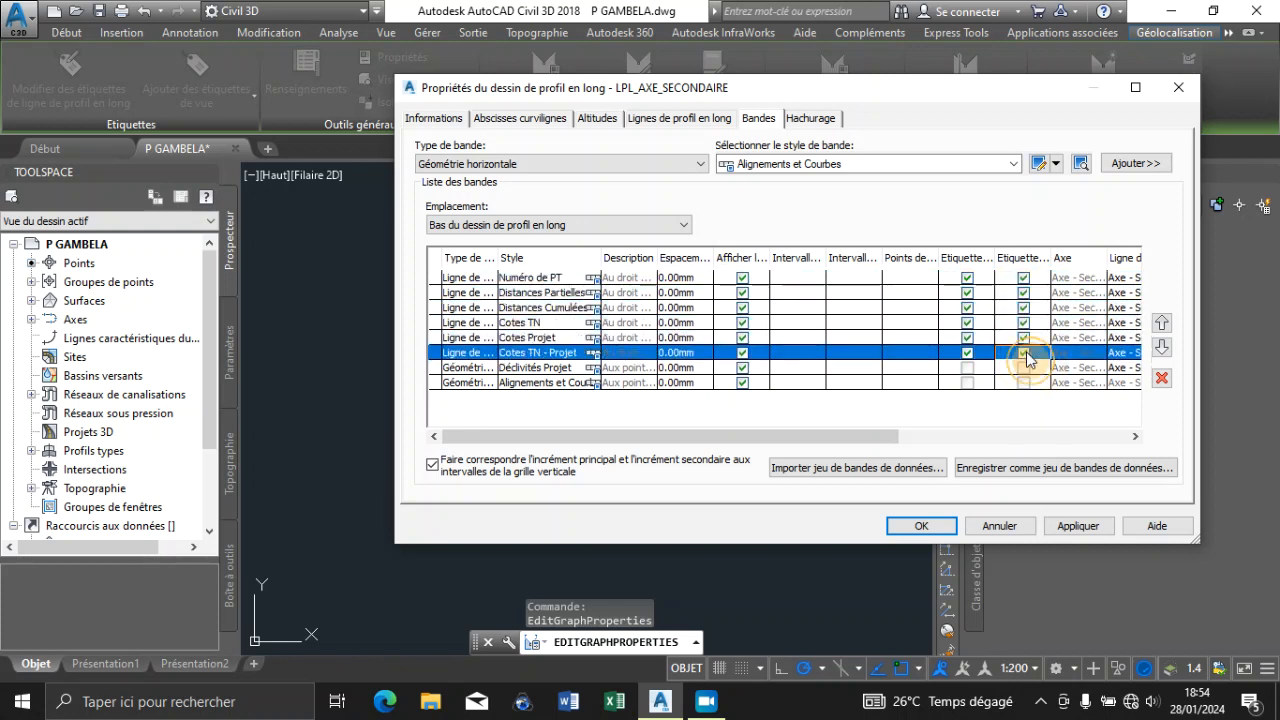
{"action": "left_click", "coordinate": [1065, 527]}
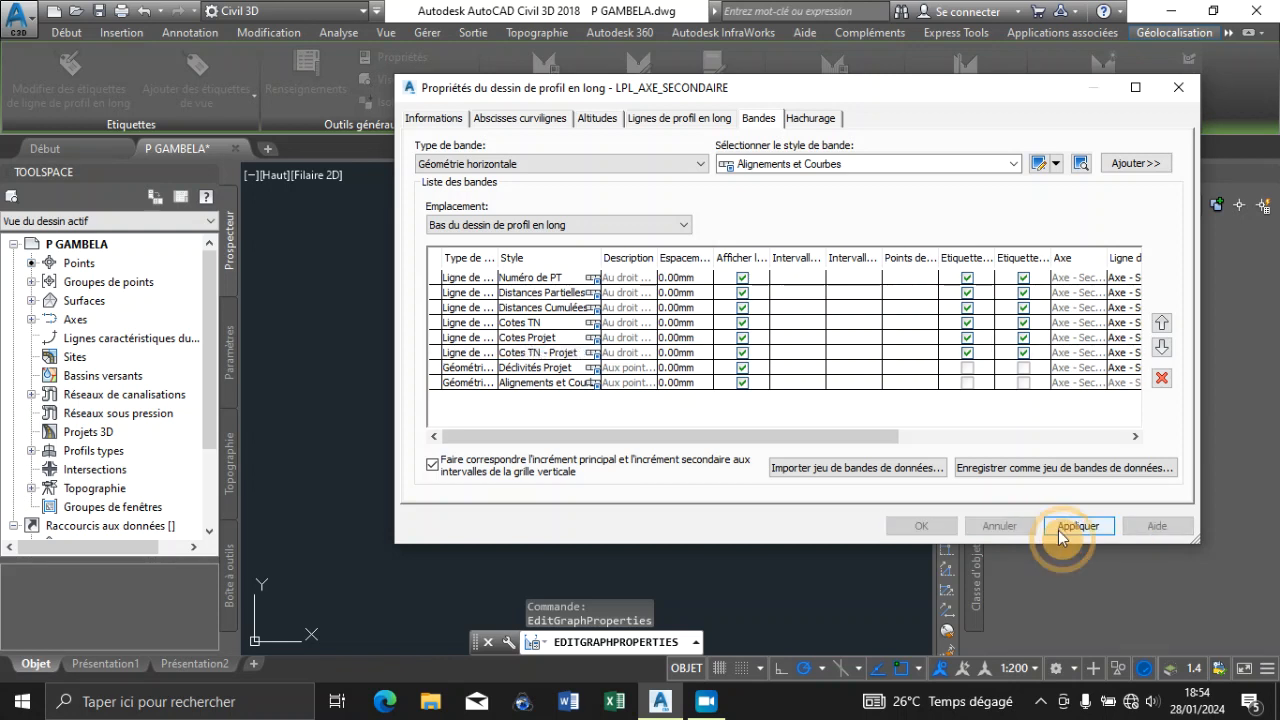
Save the band list as a band set named BANDES PERSONNALISEES and accept the profile view properties
{"action": "left_click", "coordinate": [1055, 468]}
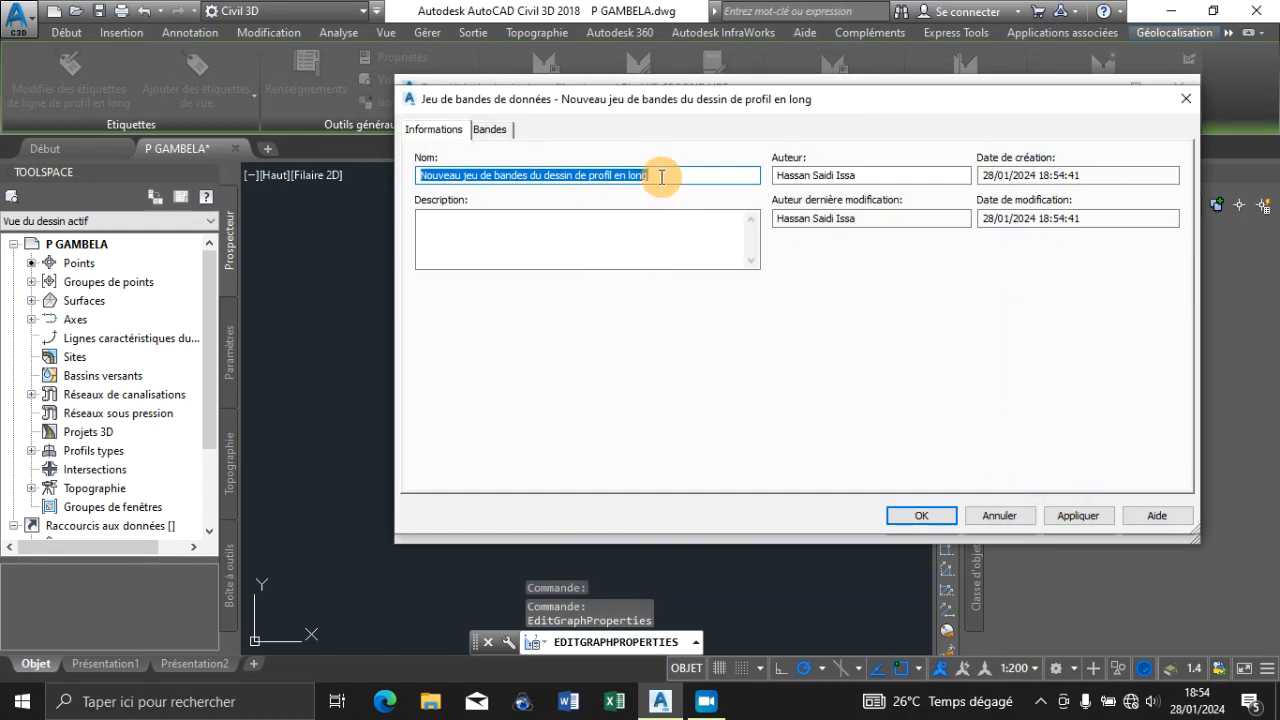
{"action": "left_click_drag", "start_coordinate": [661, 177], "coordinate": [415, 177]}
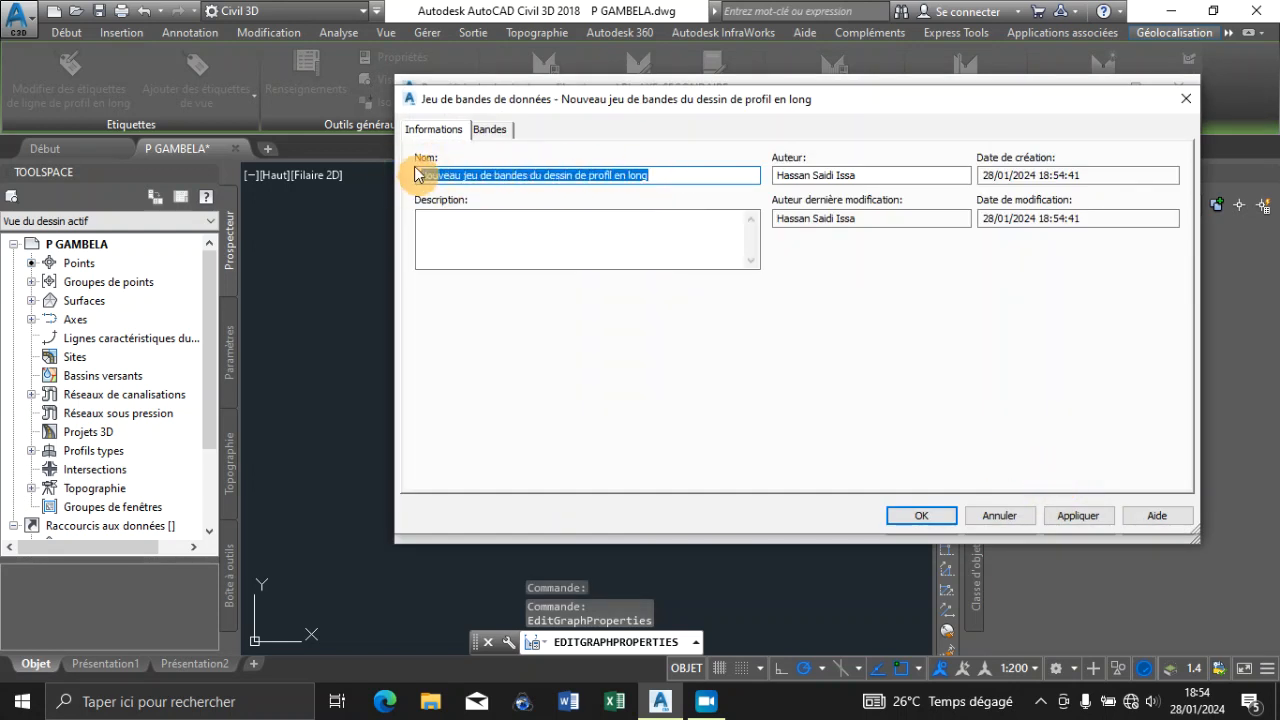
{"action": "type", "text": "BANDES PERSONNALISEES"}
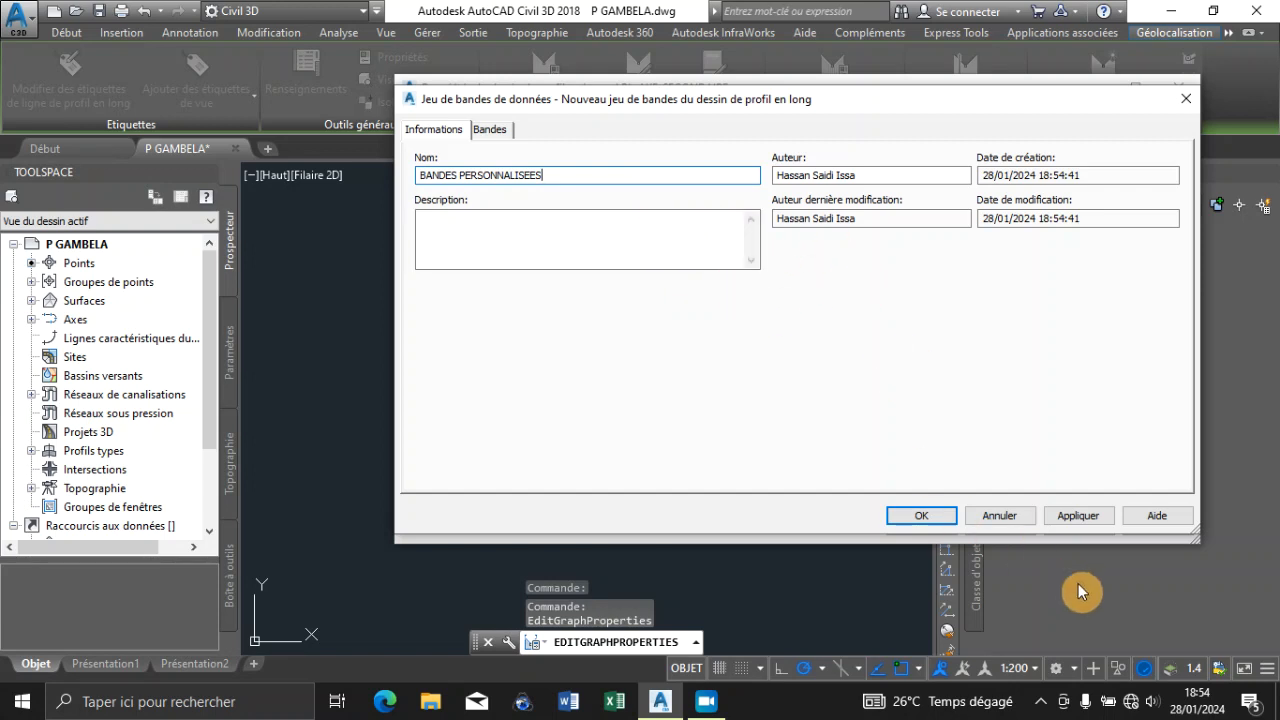
{"action": "left_click", "coordinate": [1064, 526]}
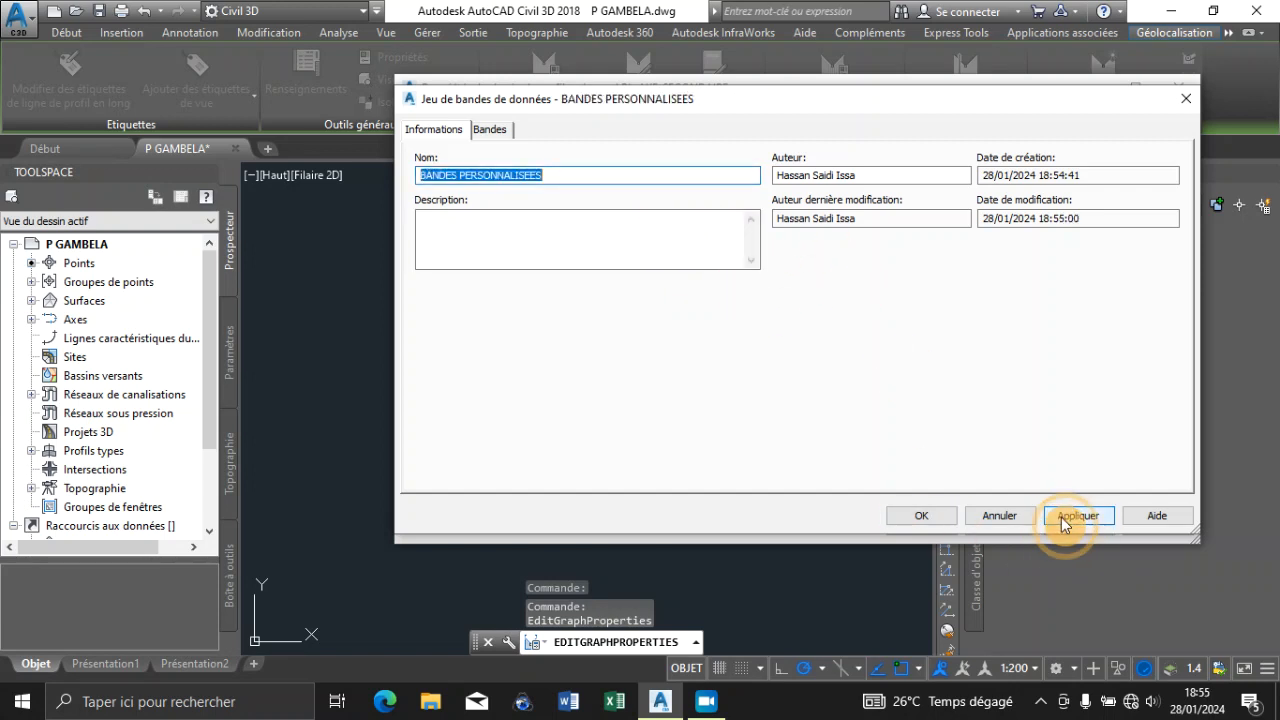
{"action": "left_click", "coordinate": [914, 516]}
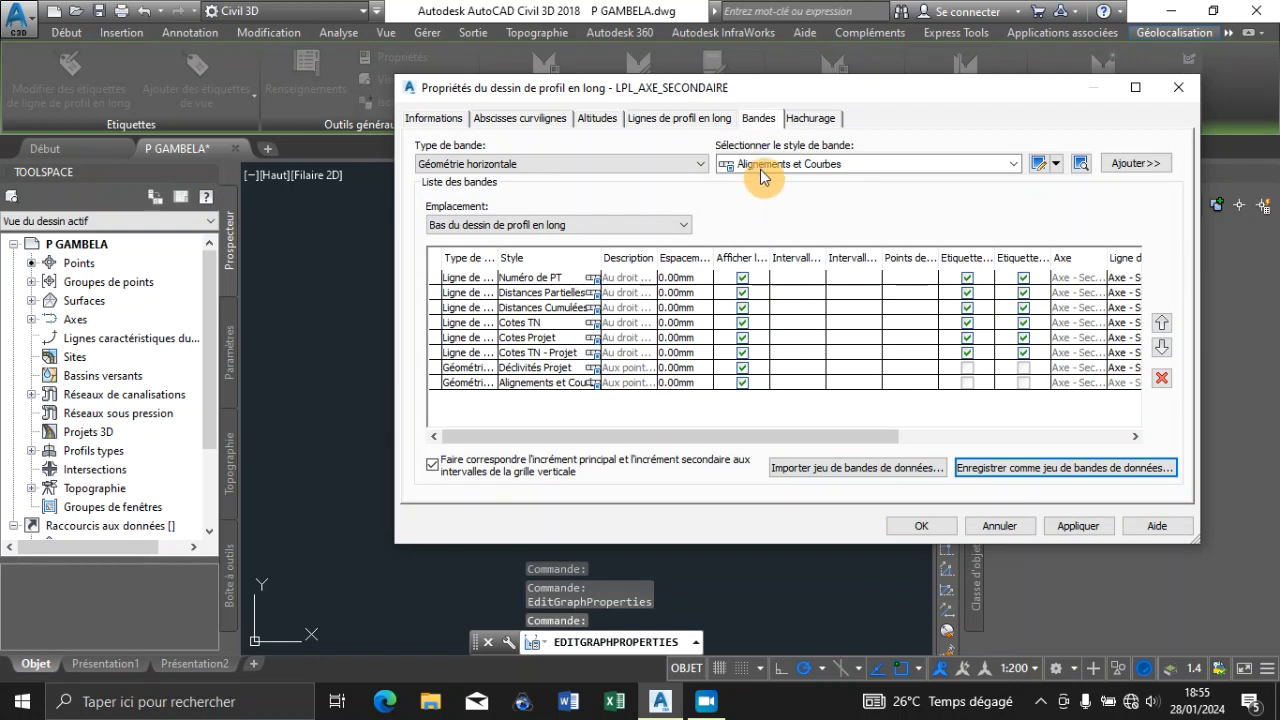
{"action": "left_click", "coordinate": [922, 525]}
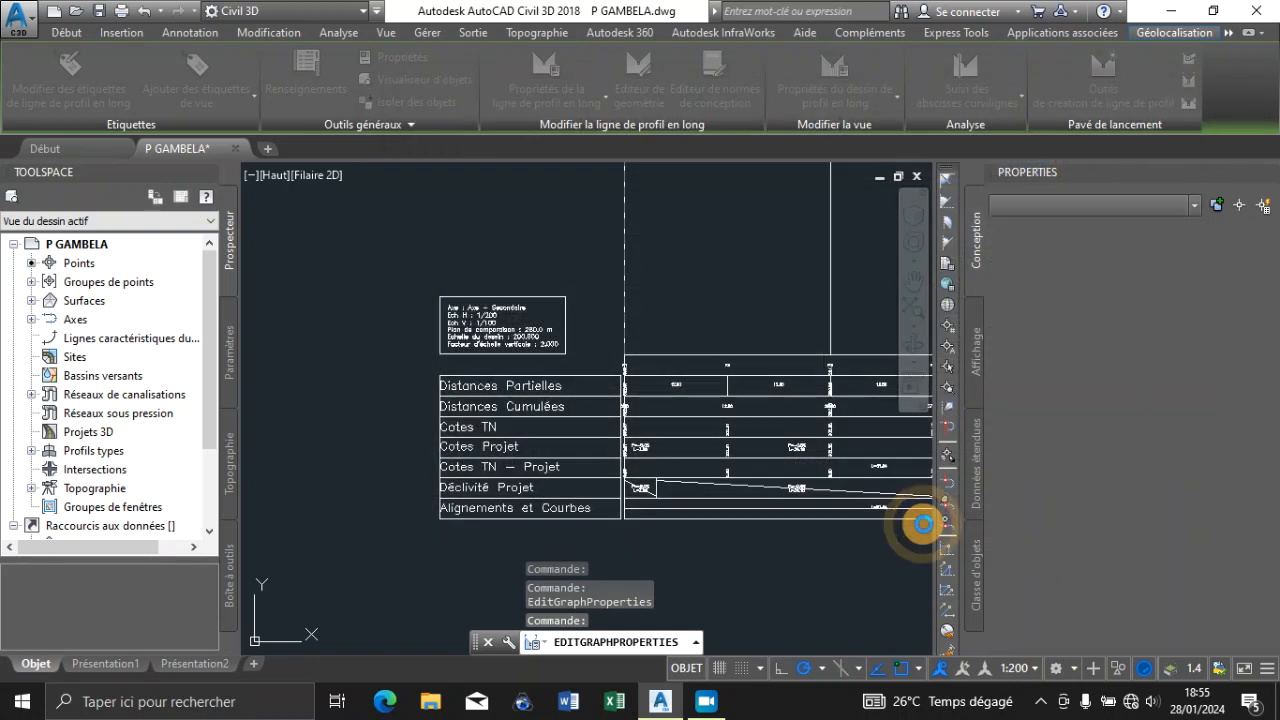
Examine the title block and data bands beneath the Axe - Secondaire profile, then compare the profile views with the plan
{"action": "scroll", "coordinate": [584, 387], "scroll_direction": "down", "scroll_amount": 10}
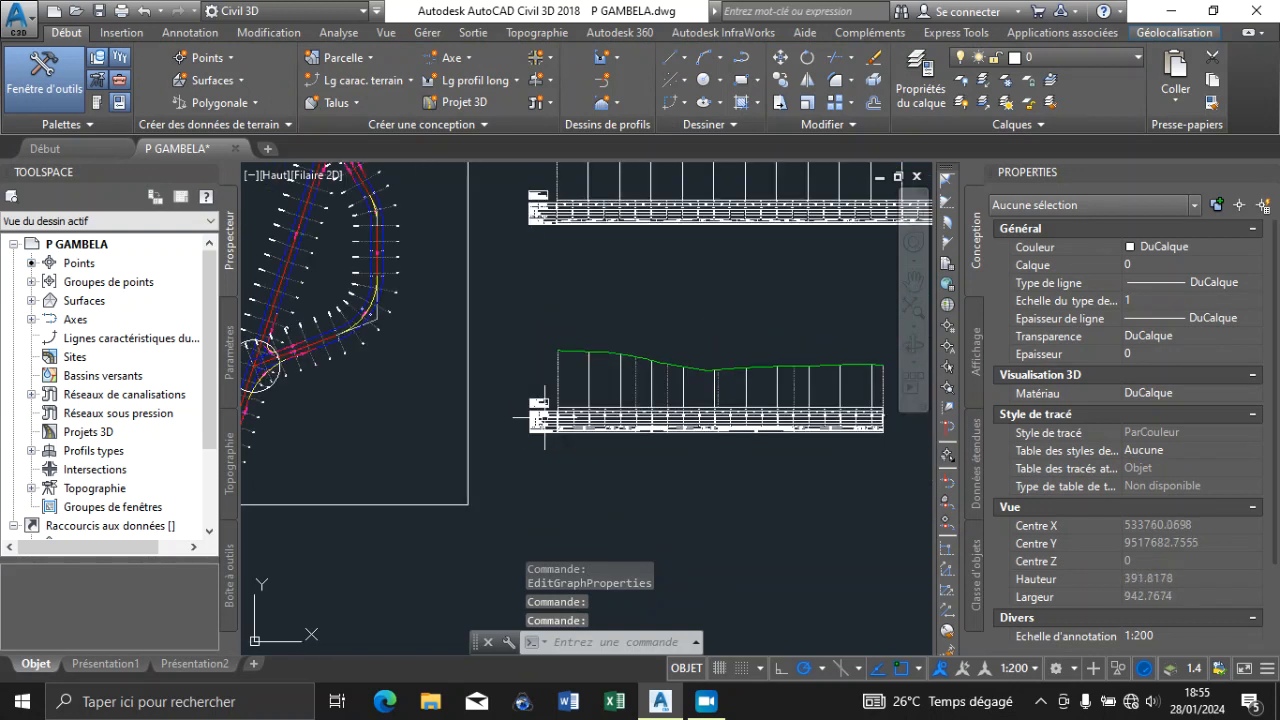
{"action": "scroll", "coordinate": [560, 407], "scroll_direction": "up", "scroll_amount": 3}
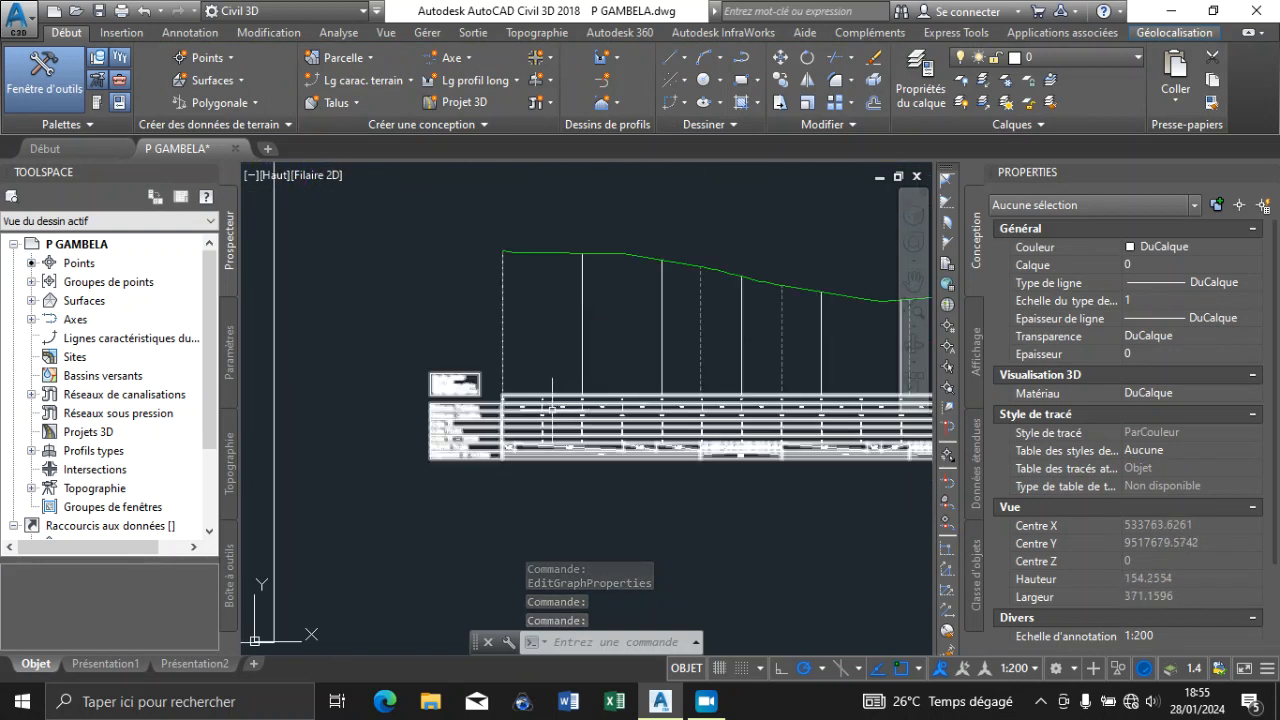
{"action": "scroll", "coordinate": [436, 391], "scroll_direction": "up", "scroll_amount": 8}
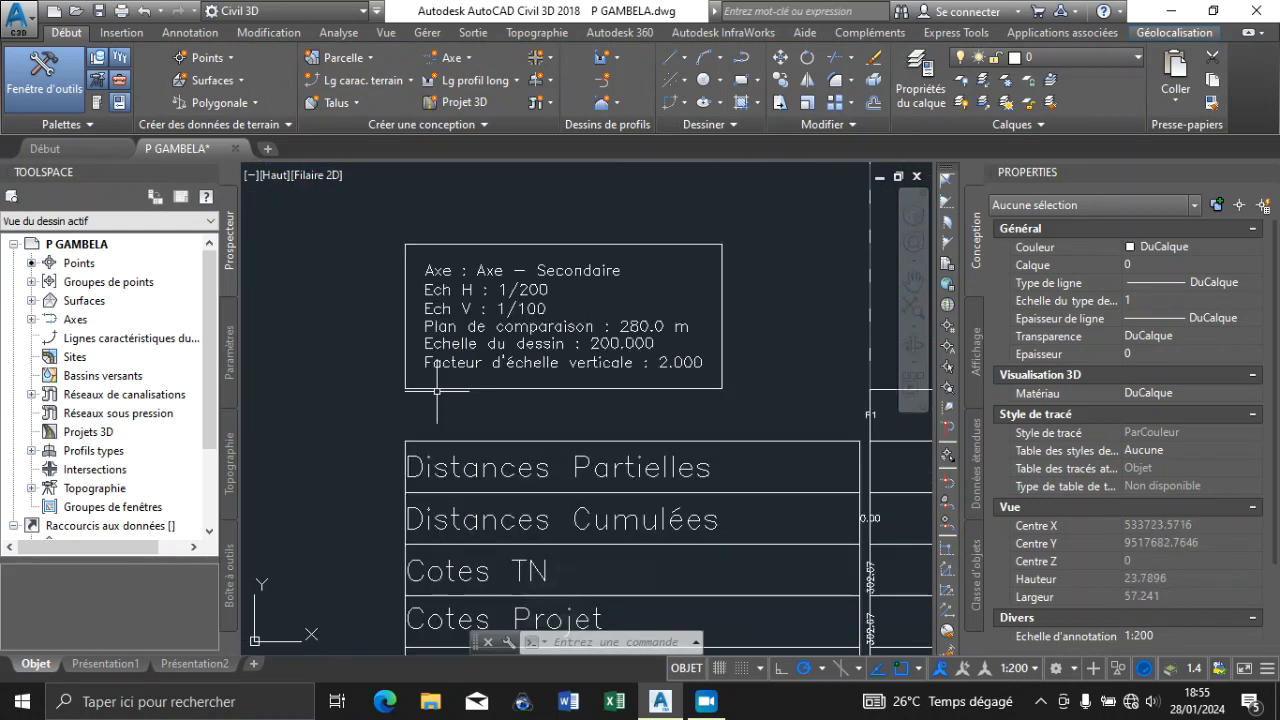
{"action": "scroll", "coordinate": [407, 390], "scroll_direction": "down", "scroll_amount": 4}
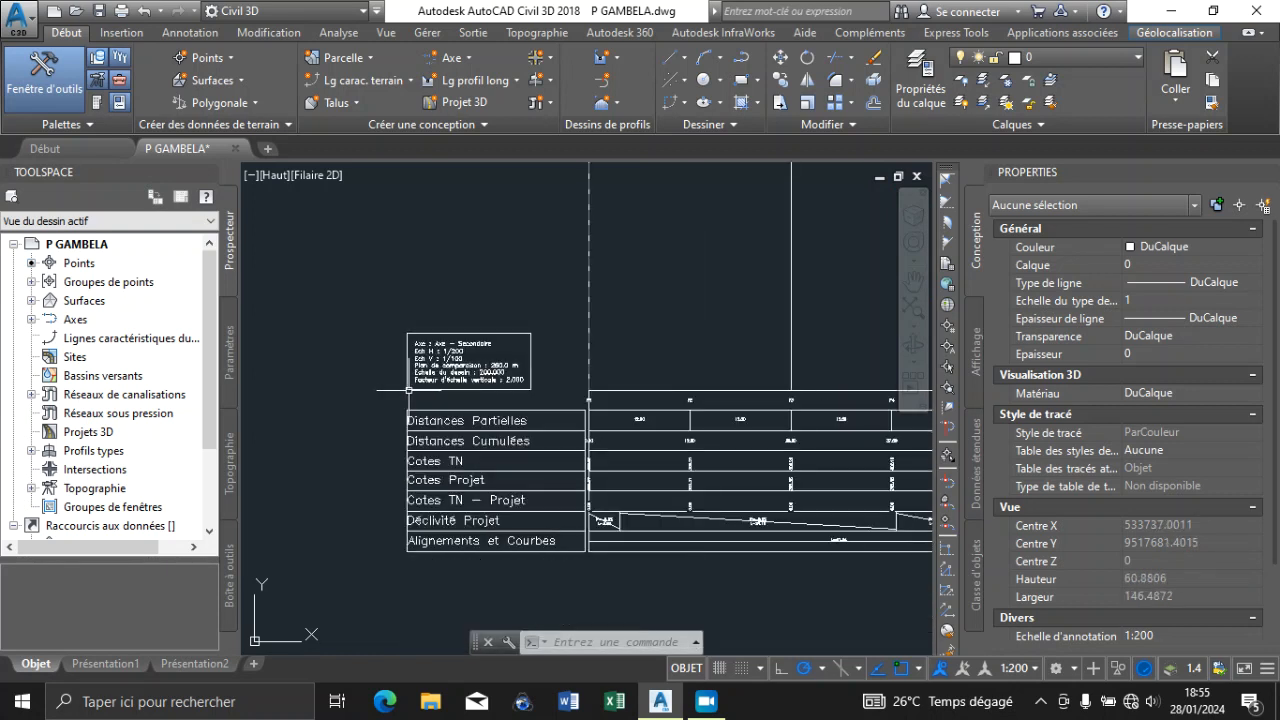
{"action": "scroll", "coordinate": [542, 438], "scroll_direction": "up", "scroll_amount": 8}
{"action": "scroll", "coordinate": [466, 409], "scroll_direction": "down", "scroll_amount": 15}
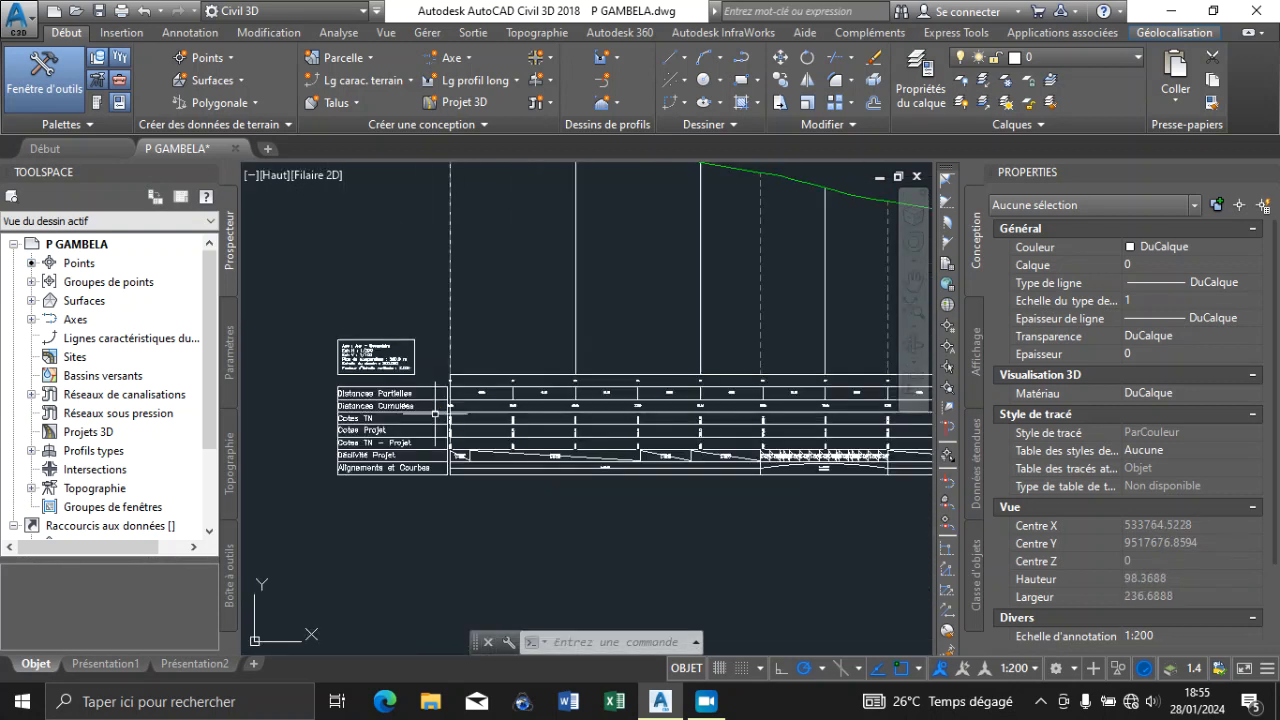
{"action": "scroll", "coordinate": [665, 440], "scroll_direction": "up", "scroll_amount": 3}
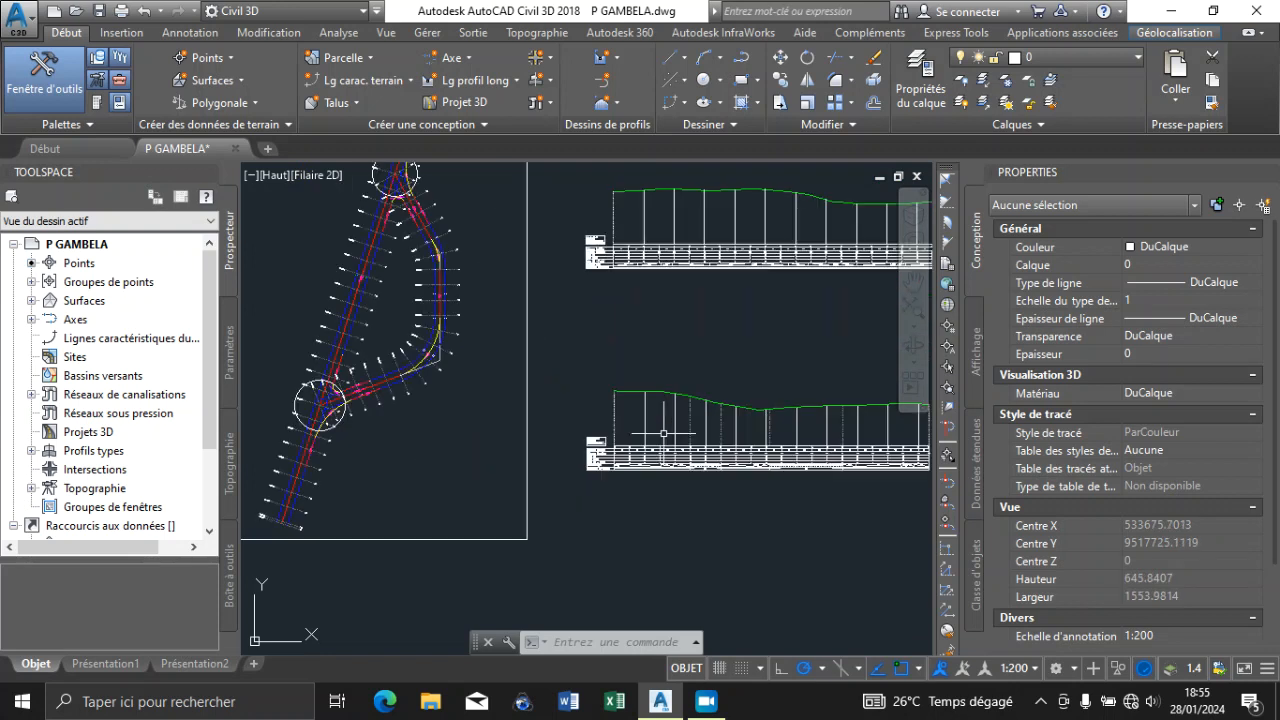
{"action": "mouse_move", "coordinate": [4, 478]}
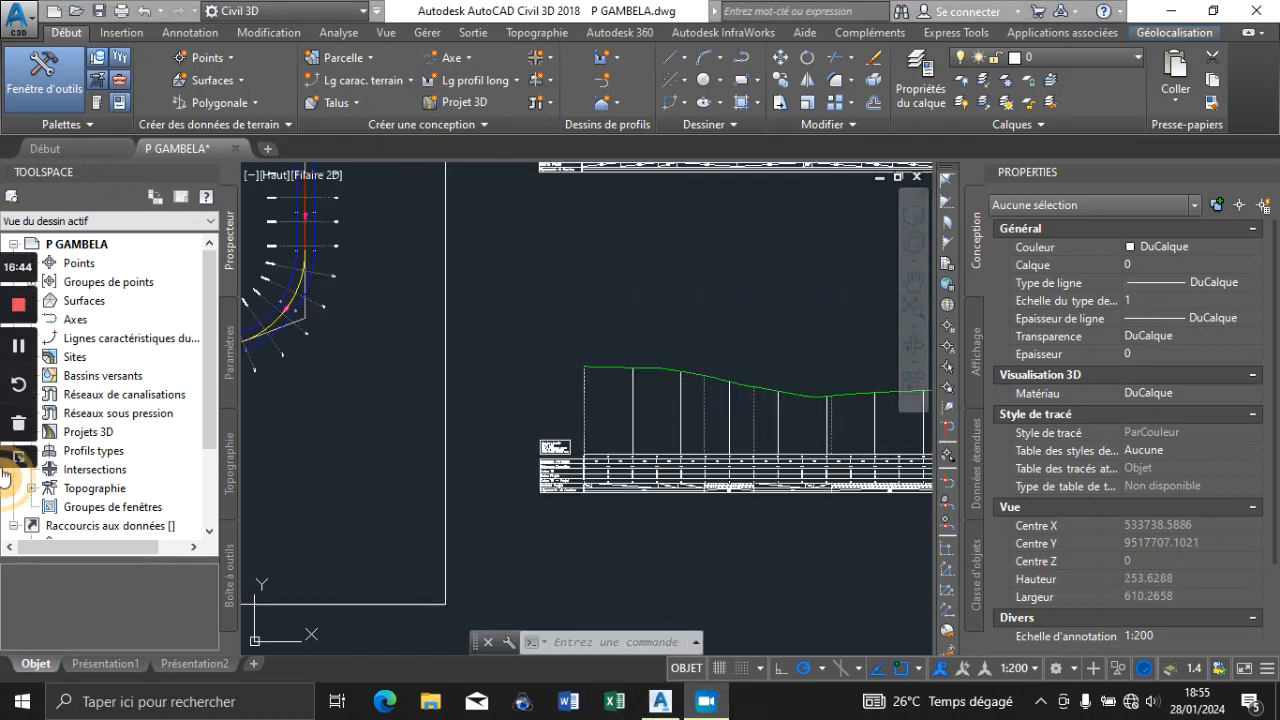
{"action": "left_click", "coordinate": [17, 360]}
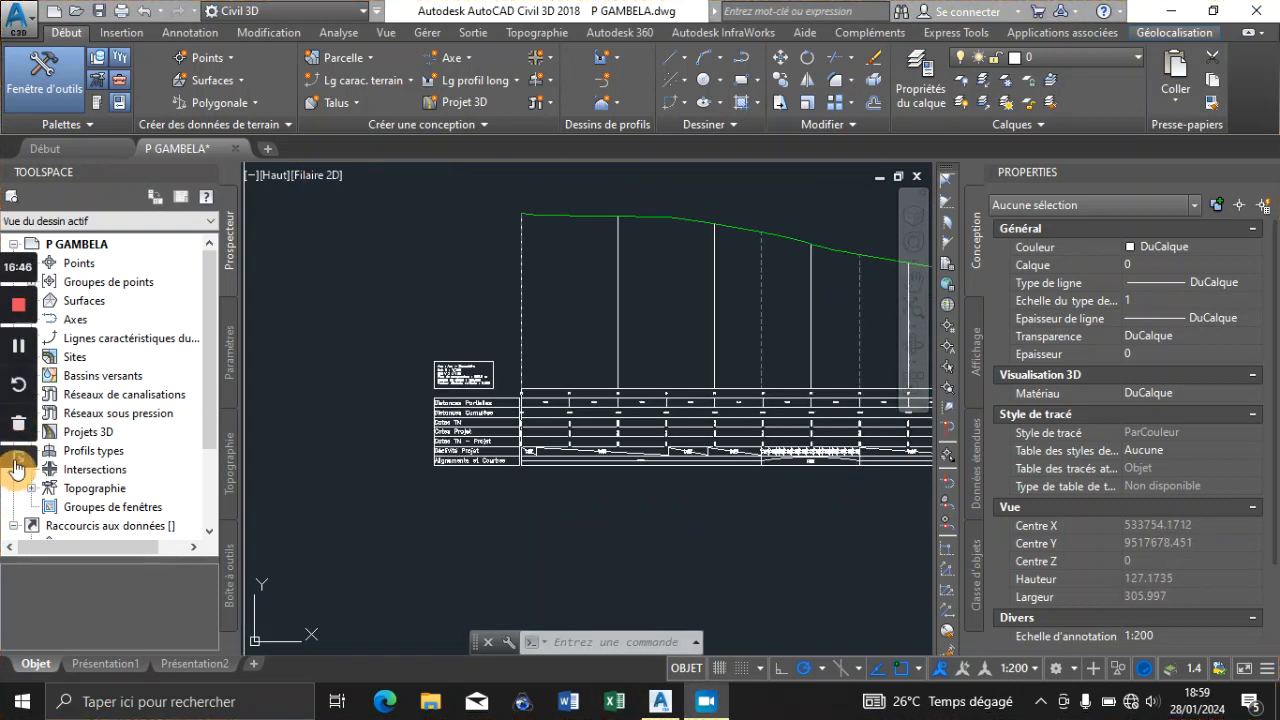
{"action": "mouse_move", "coordinate": [726, 703]}
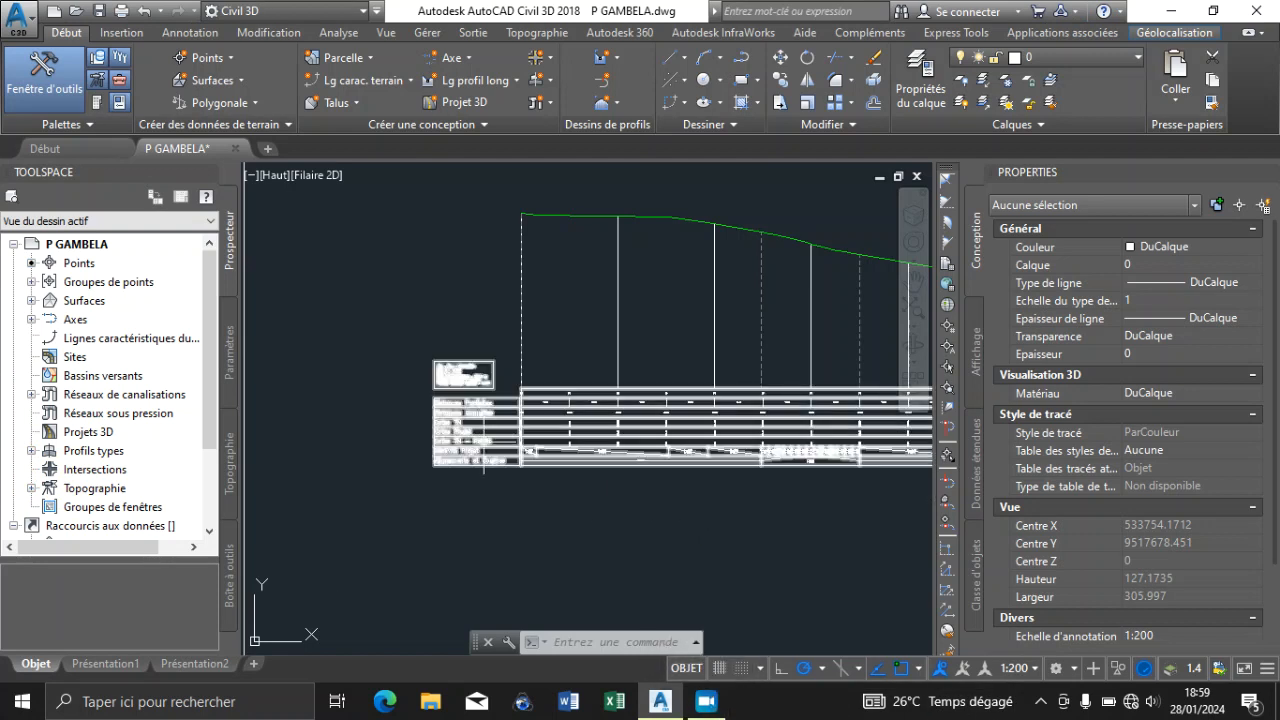
Review the road axes in plan beside the two profile views and save the P GAMBELA drawing
{"action": "scroll", "coordinate": [490, 410], "scroll_direction": "down", "scroll_amount": 8}
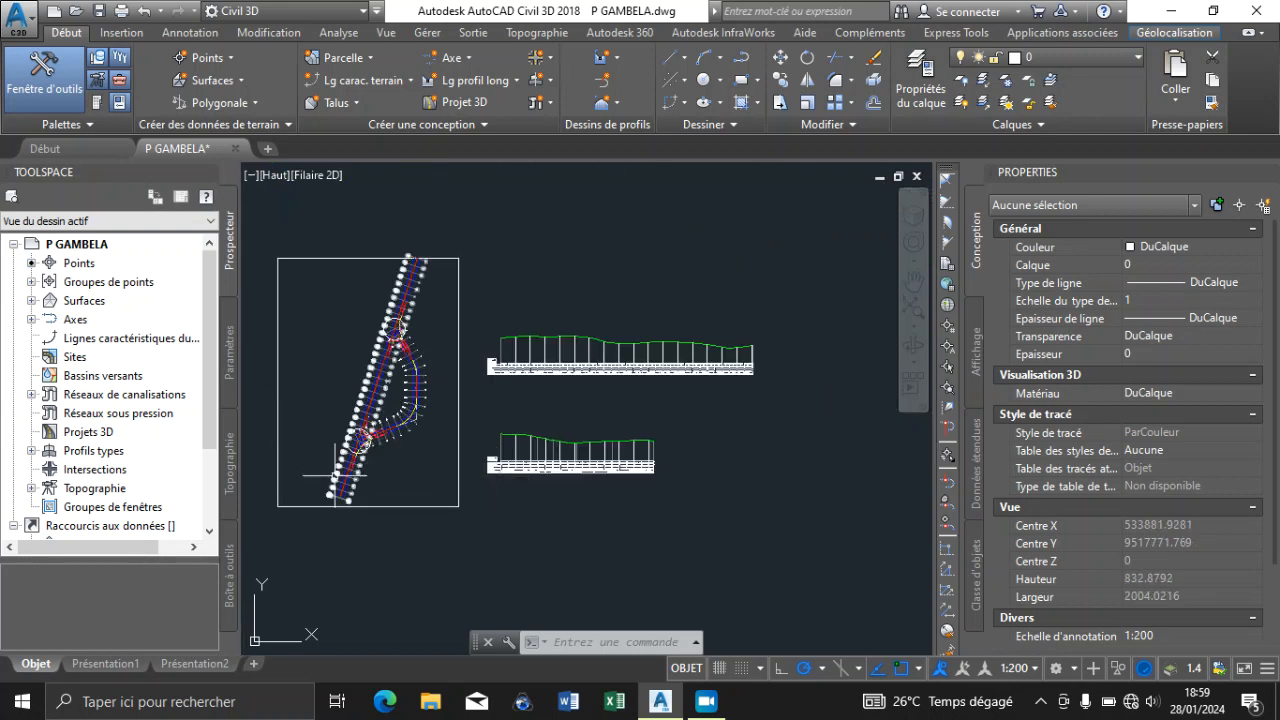
{"action": "scroll", "coordinate": [386, 412], "scroll_direction": "up", "scroll_amount": 8}
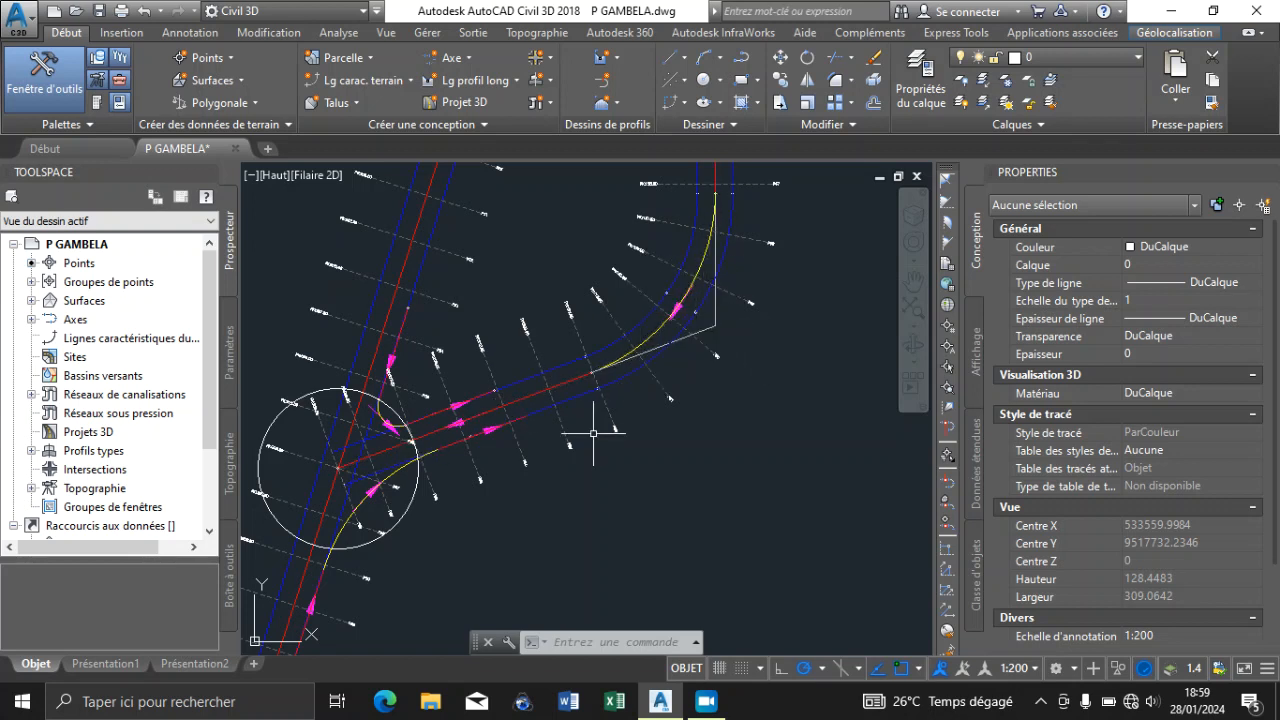
{"action": "scroll", "coordinate": [592, 434], "scroll_direction": "down", "scroll_amount": 4}
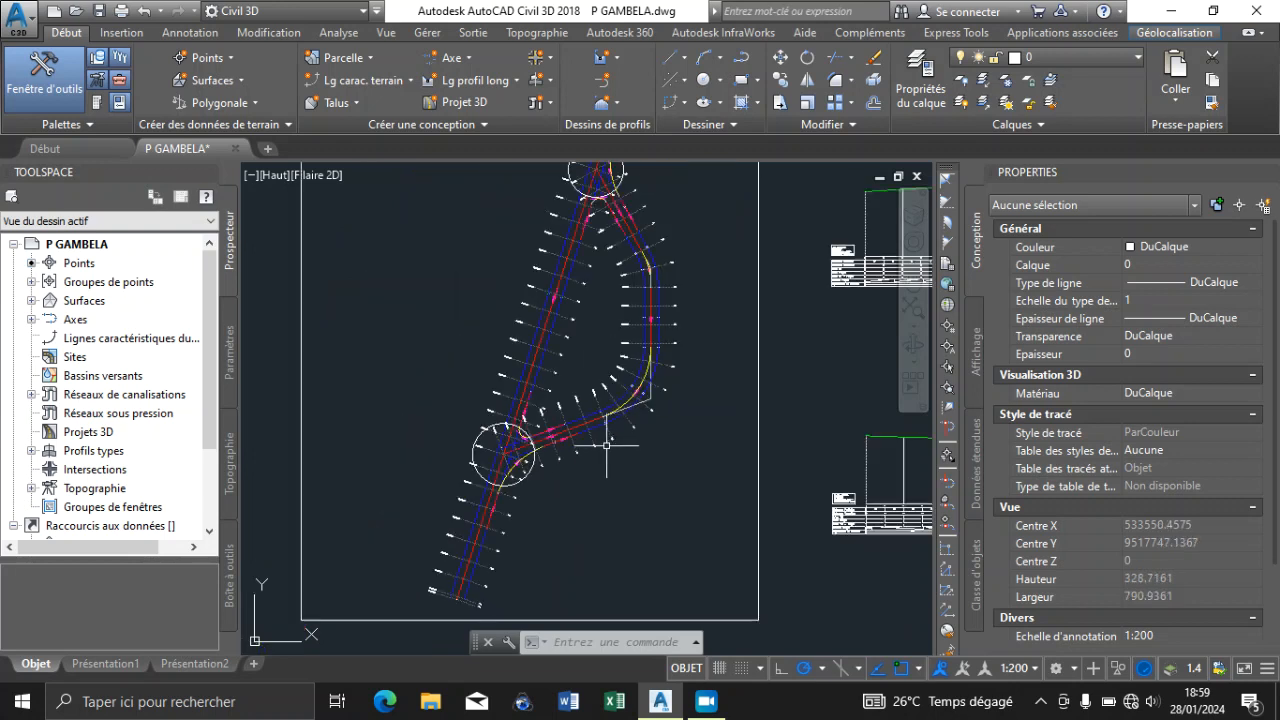
{"action": "left_click", "coordinate": [97, 12]}
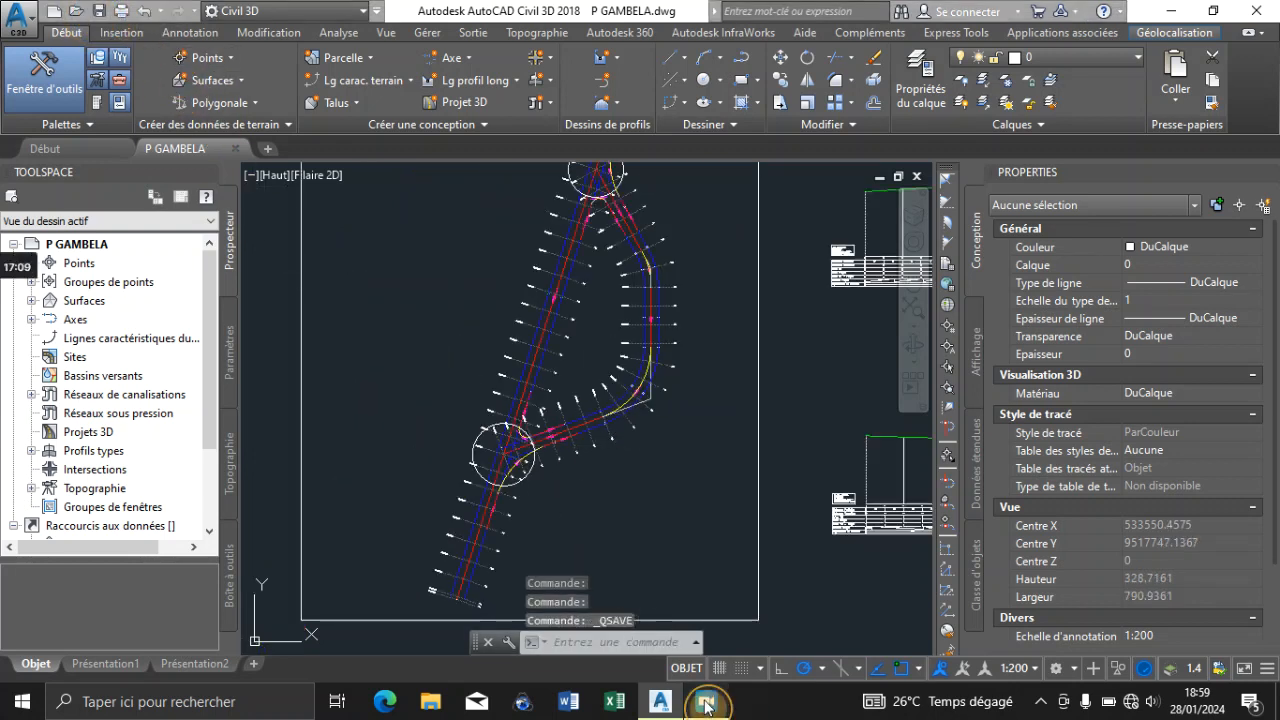